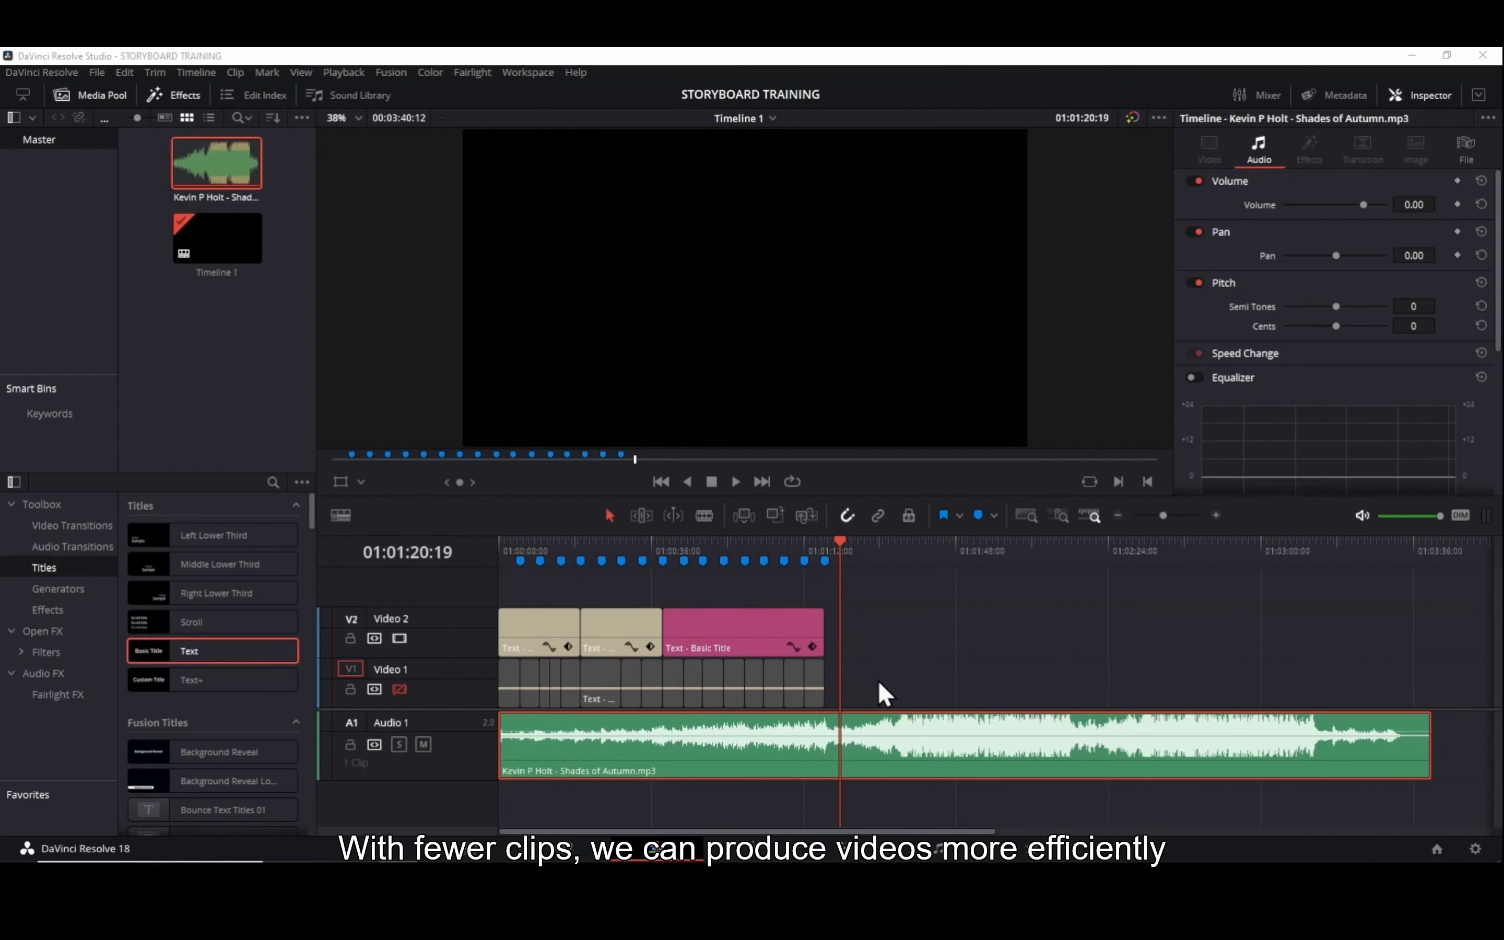
Move the playhead to the end of the music clip to check the track's total length.
{"action": "scroll", "coordinate": [715, 706], "scroll_direction": "up", "scroll_amount": 2}
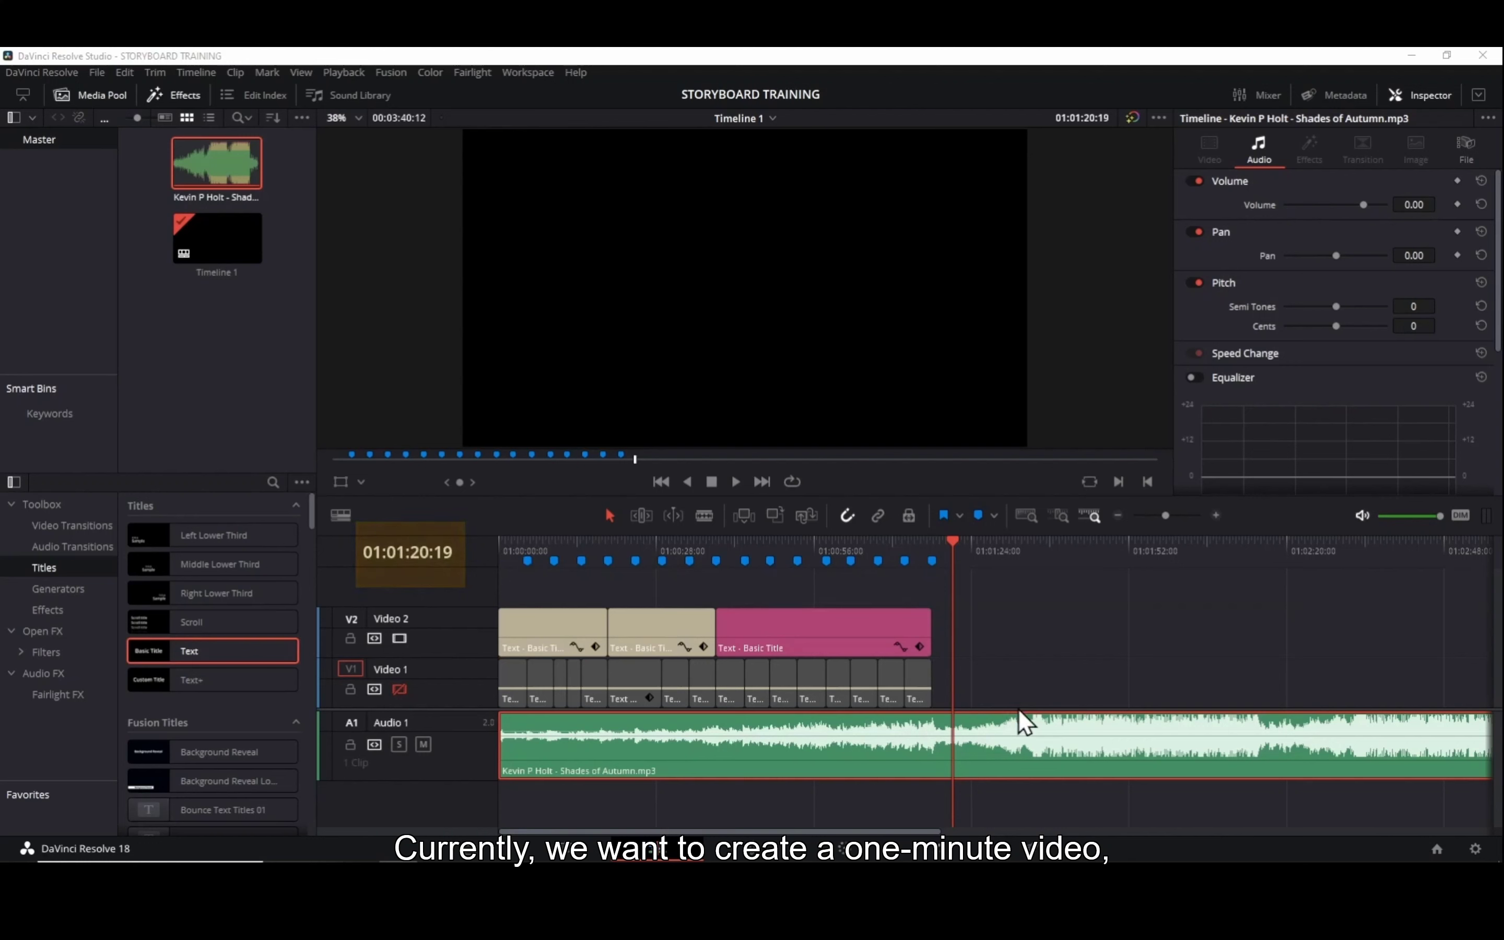
{"action": "scroll", "coordinate": [1000, 721], "scroll_direction": "down", "scroll_amount": 2}
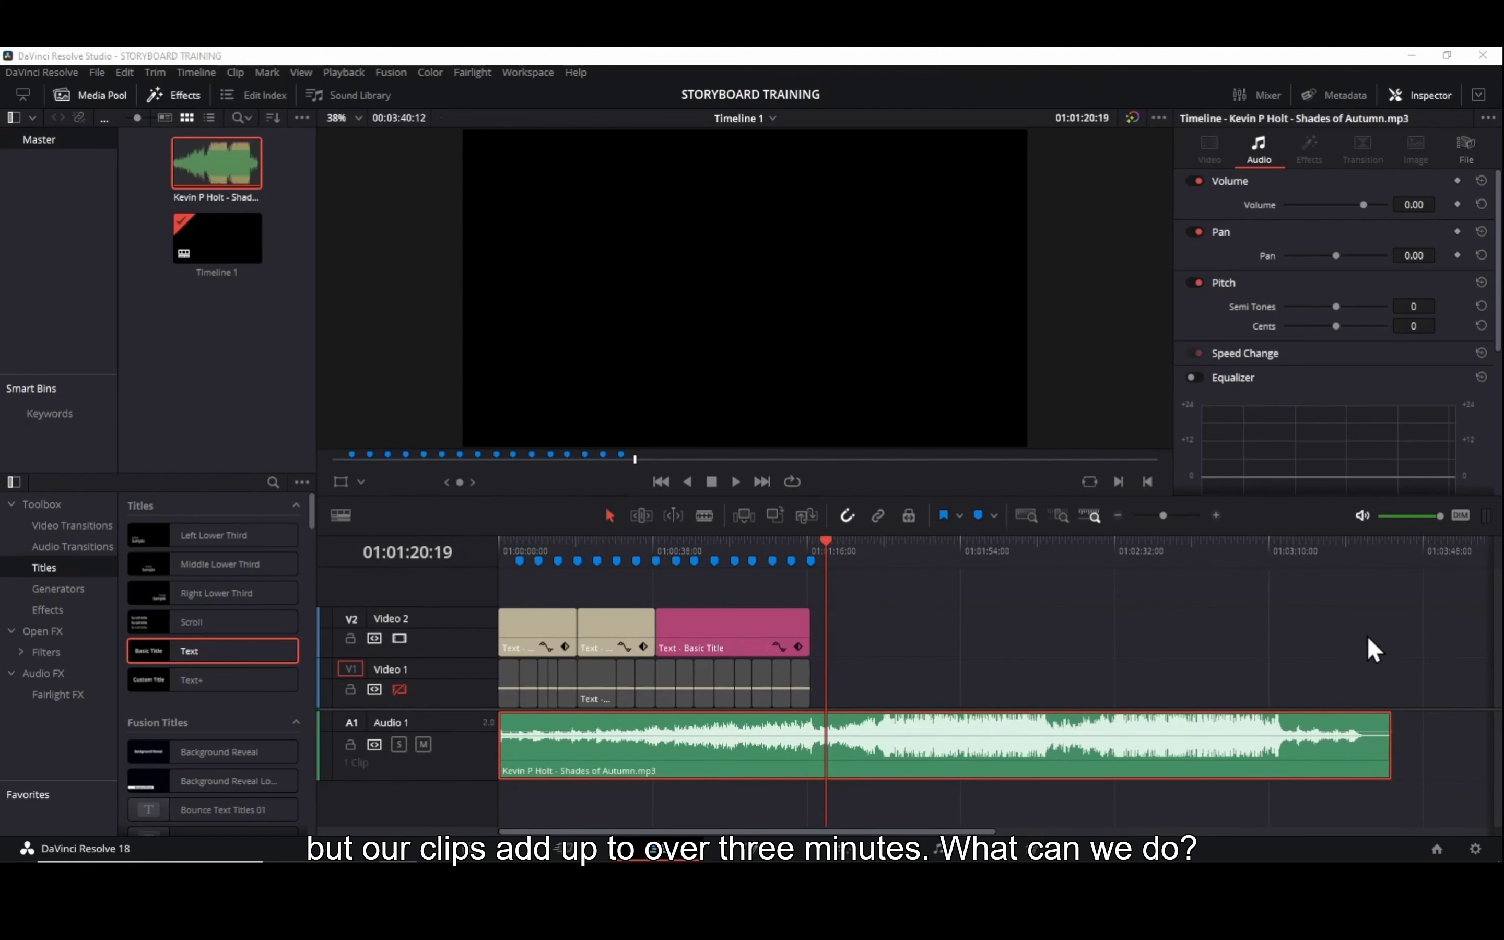
{"action": "left_click", "coordinate": [1391, 553]}
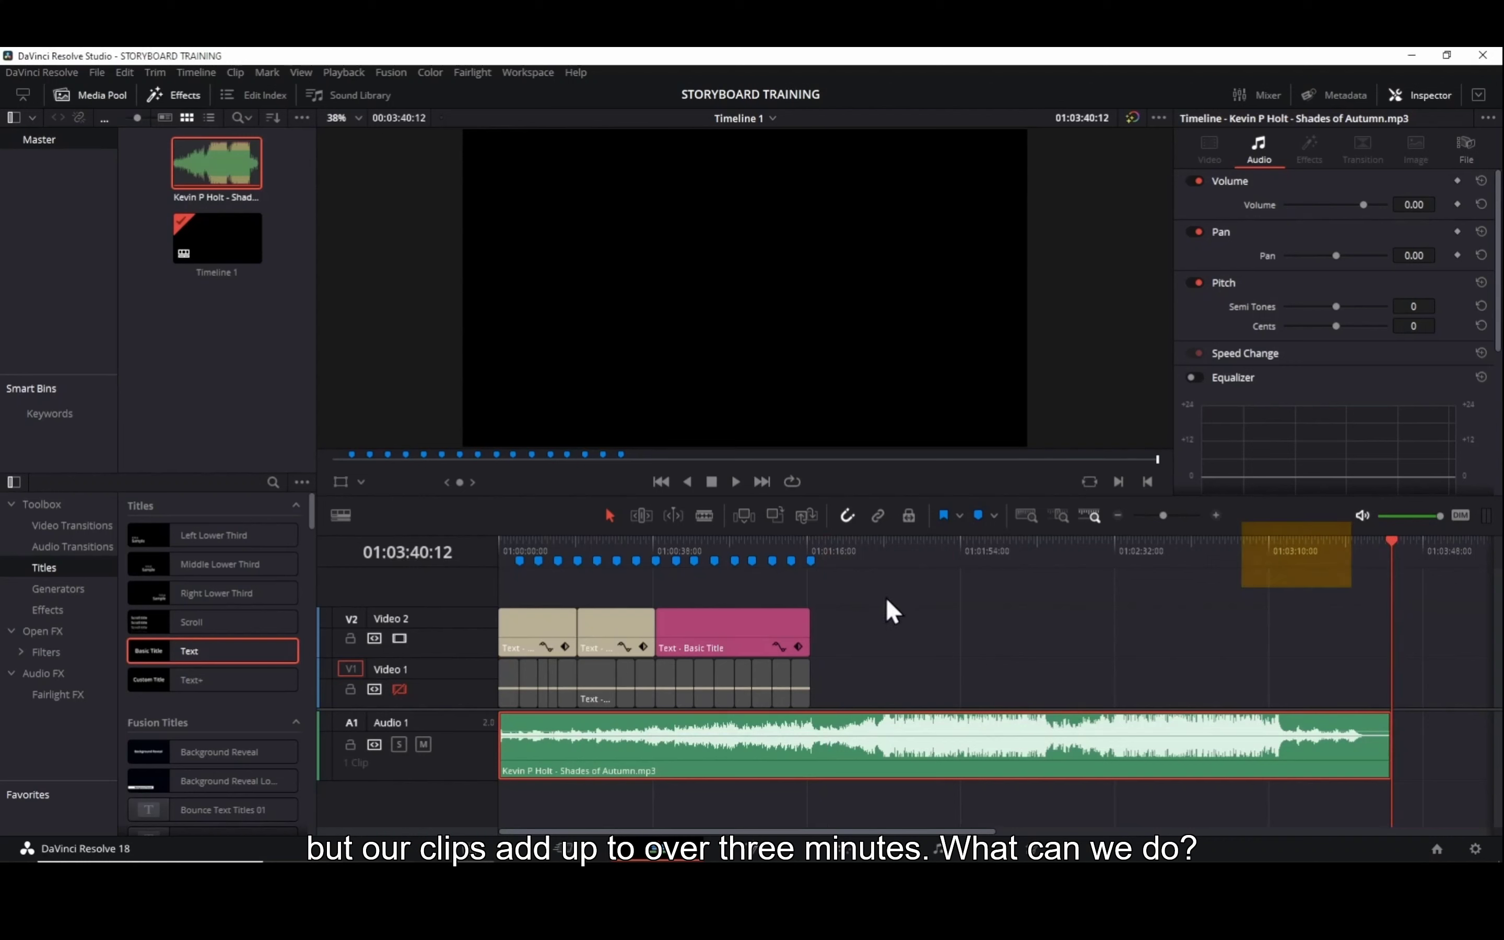
{"action": "scroll", "coordinate": [848, 678], "scroll_direction": "up", "scroll_amount": 2}
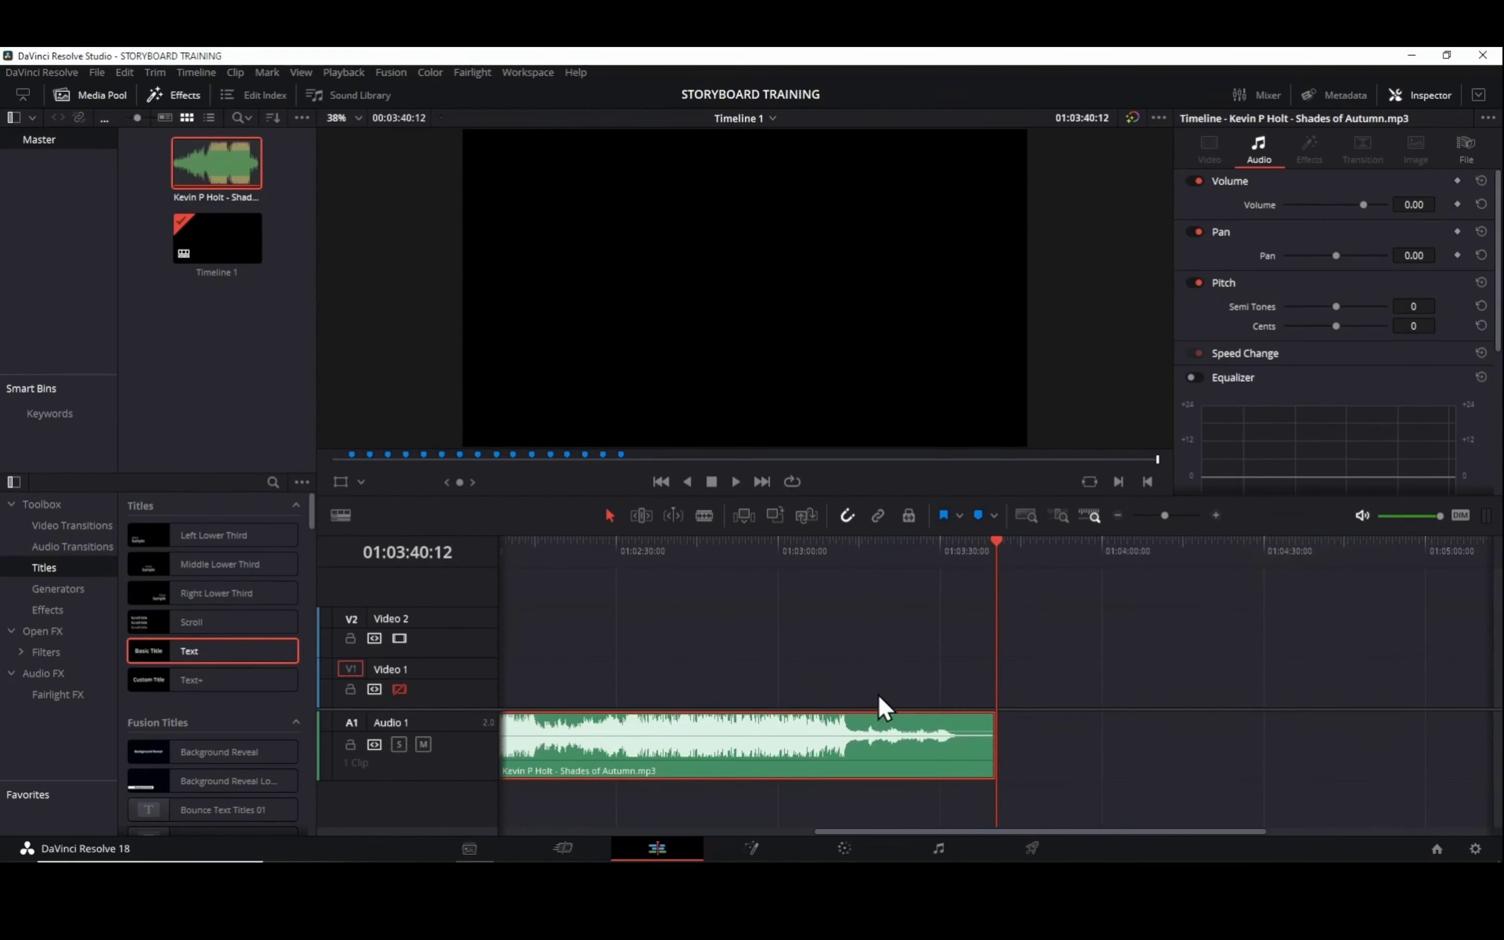
{"action": "scroll", "coordinate": [1073, 615], "scroll_direction": "left", "scroll_amount": 3}
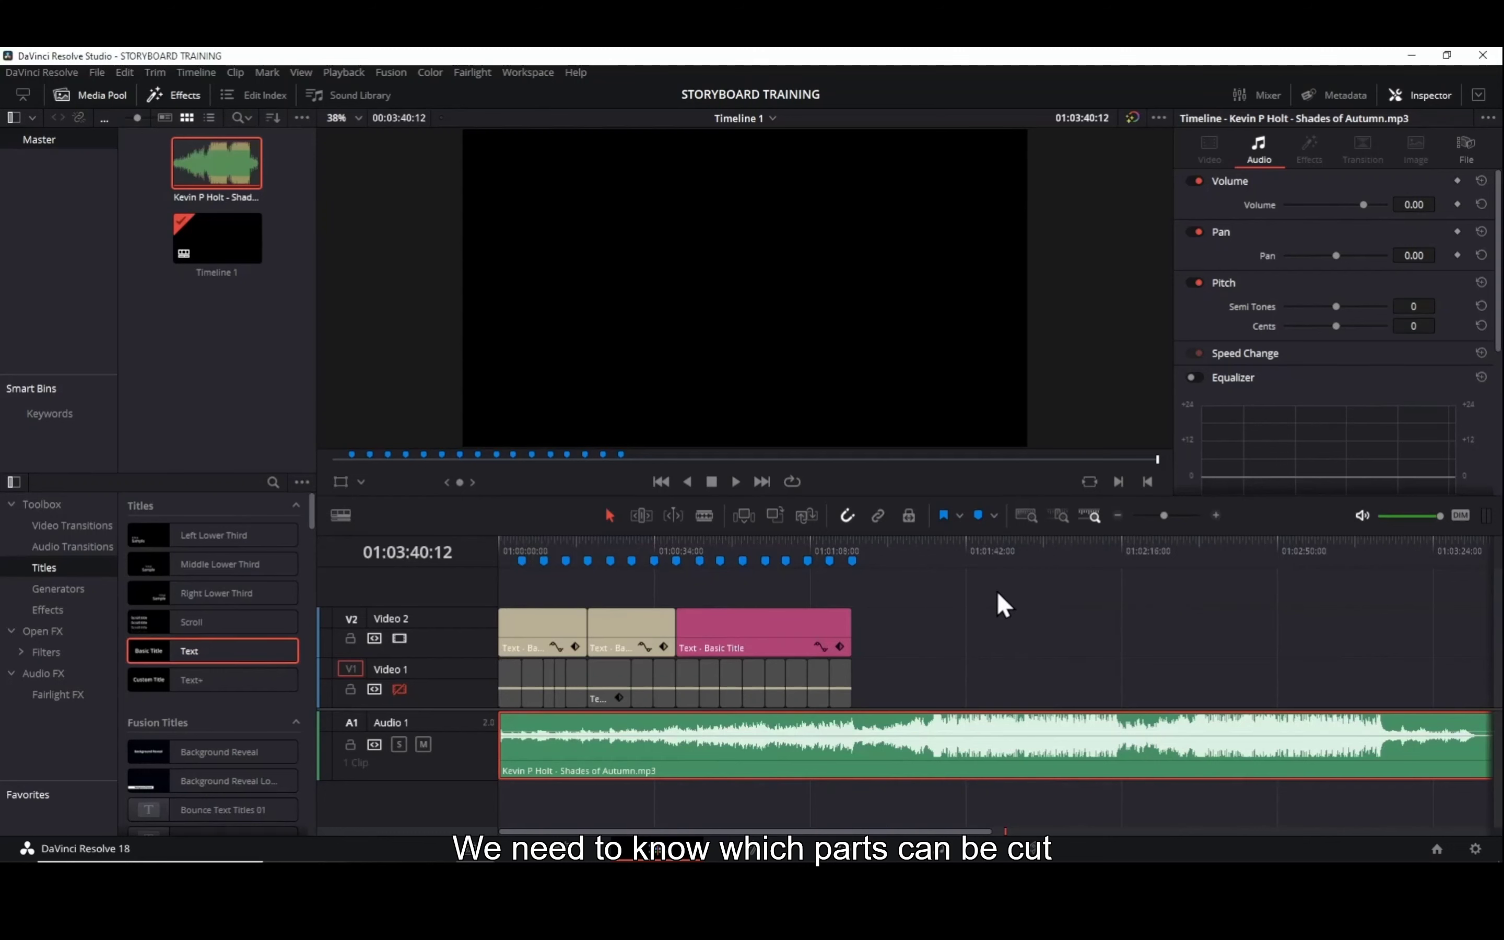
Disable the Video 2 track and play the music from just before the last title clips end.
{"action": "left_click", "coordinate": [398, 639]}
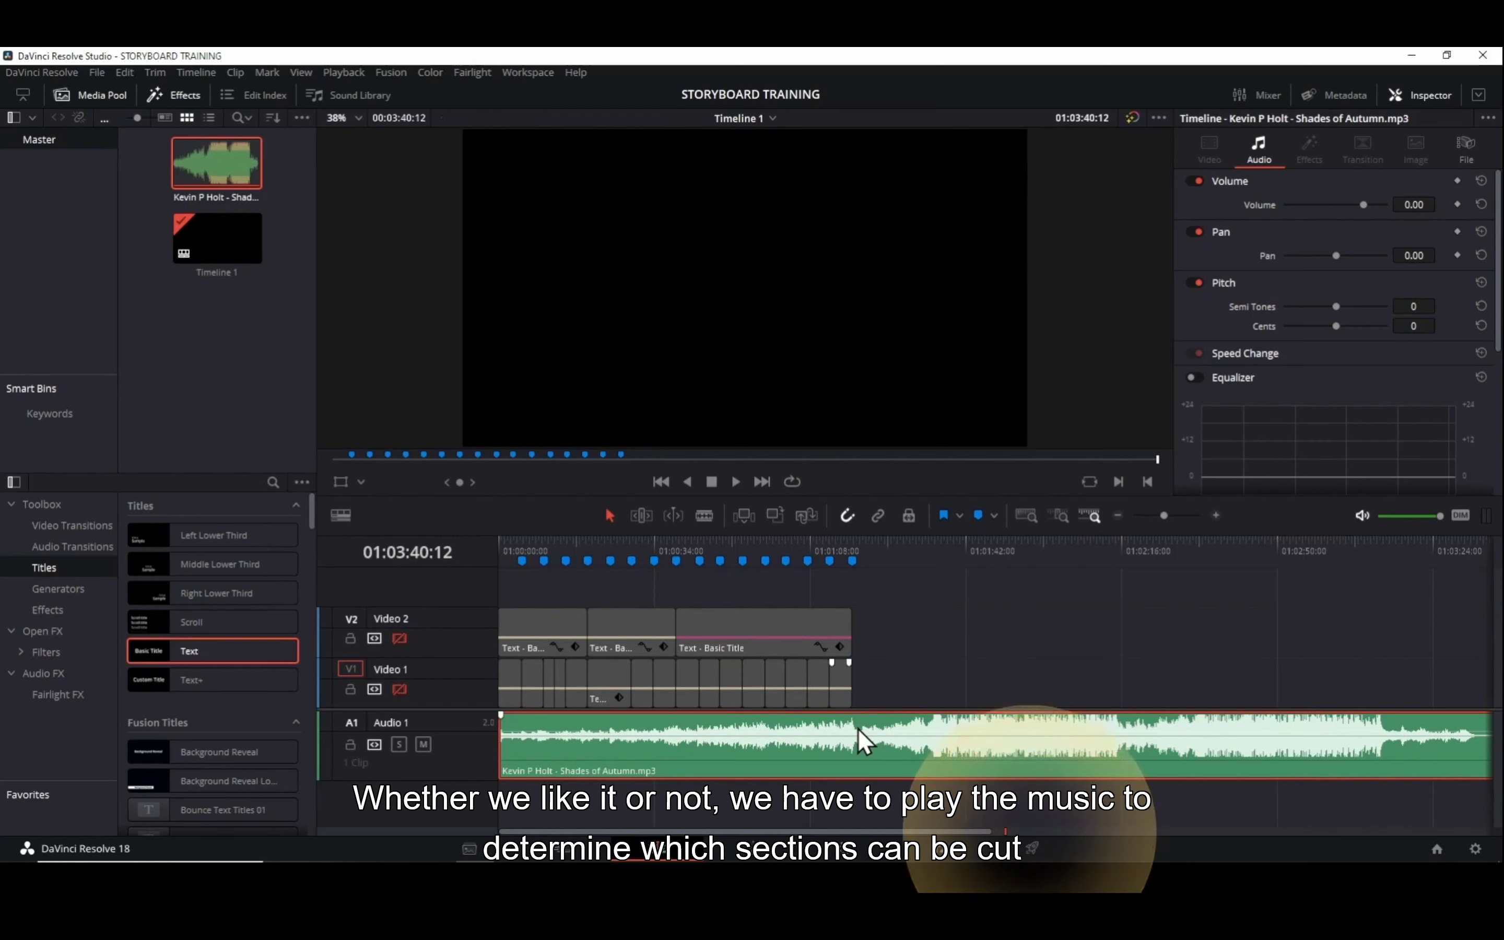
{"action": "left_click", "coordinate": [836, 554]}
{"action": "key", "text": "space"}
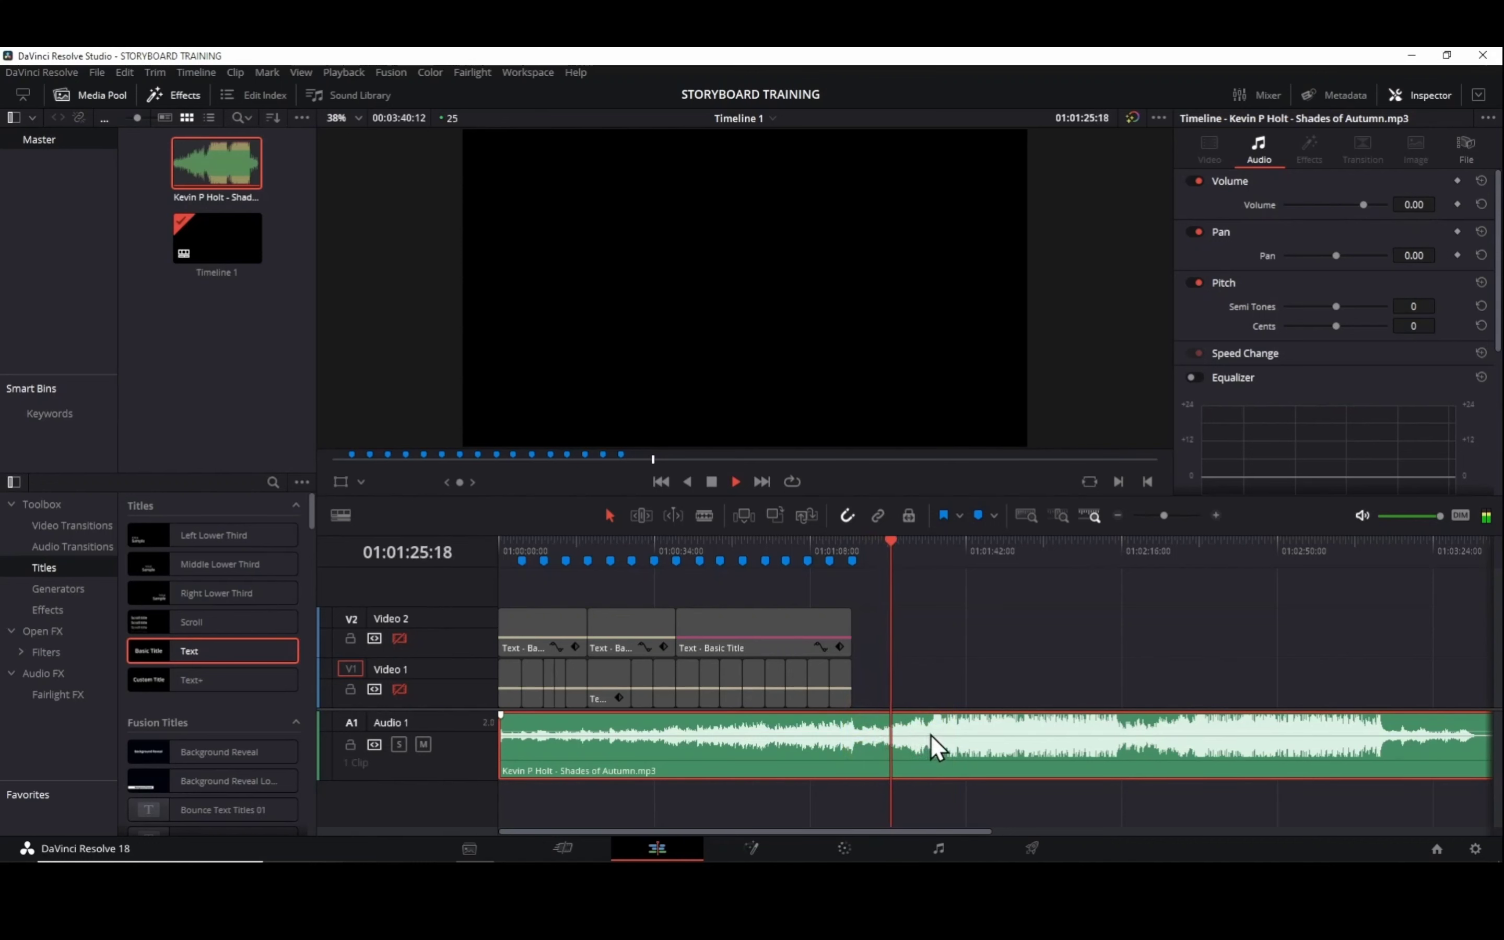
{"action": "scroll", "coordinate": [970, 678], "scroll_direction": "right", "scroll_amount": 3}
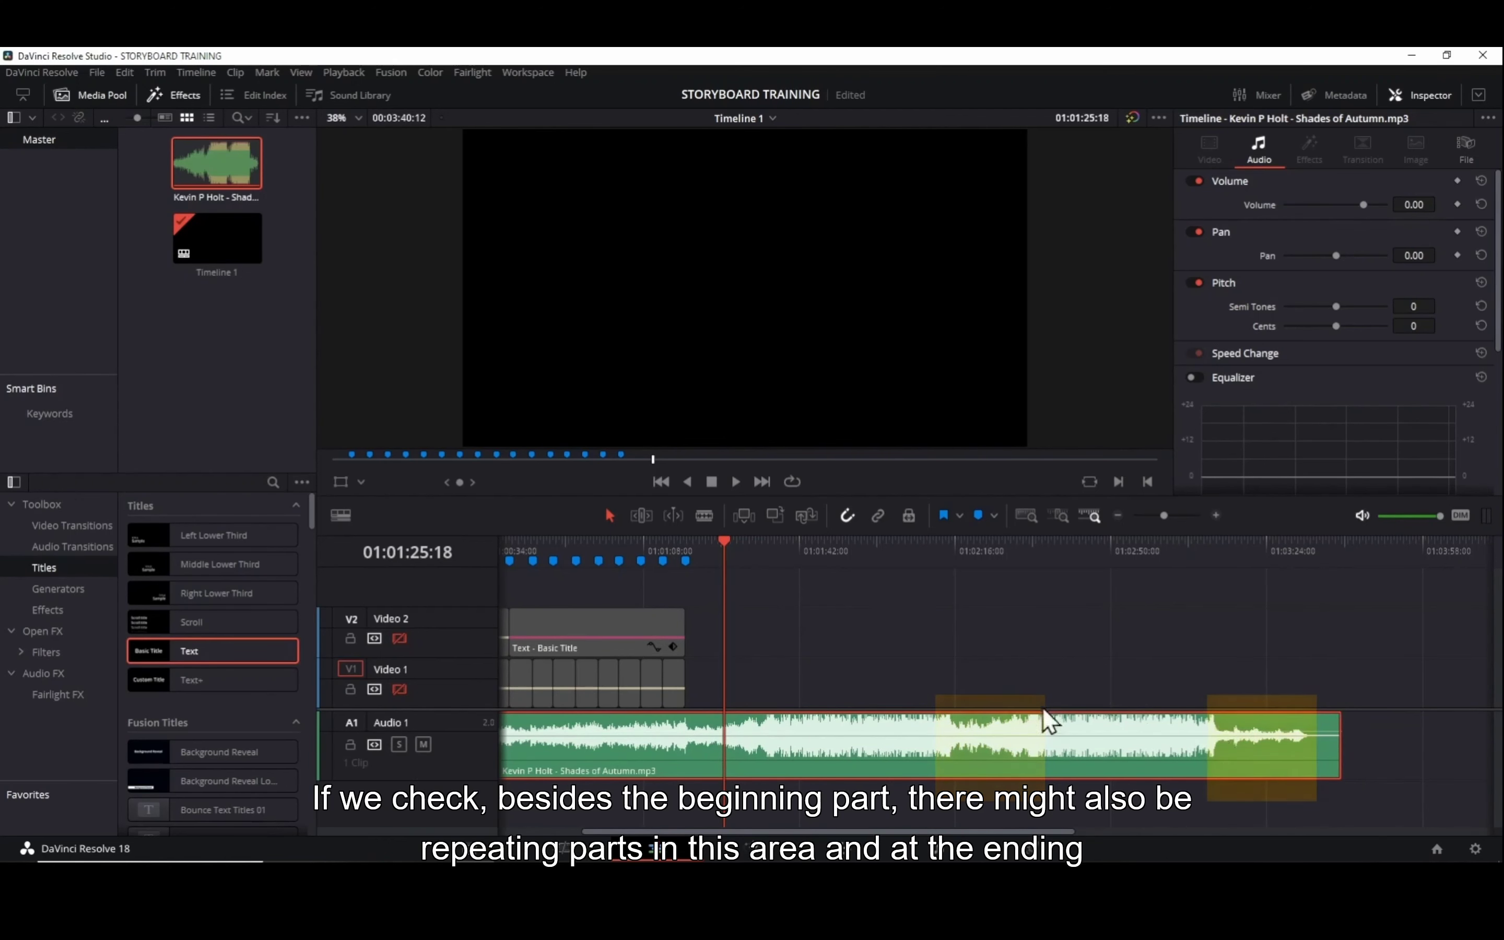
Play the quieter middle passage of the music near 01:02:16:00 to check for a repeating part.
{"action": "left_click", "coordinate": [946, 549]}
{"action": "key", "text": "space"}
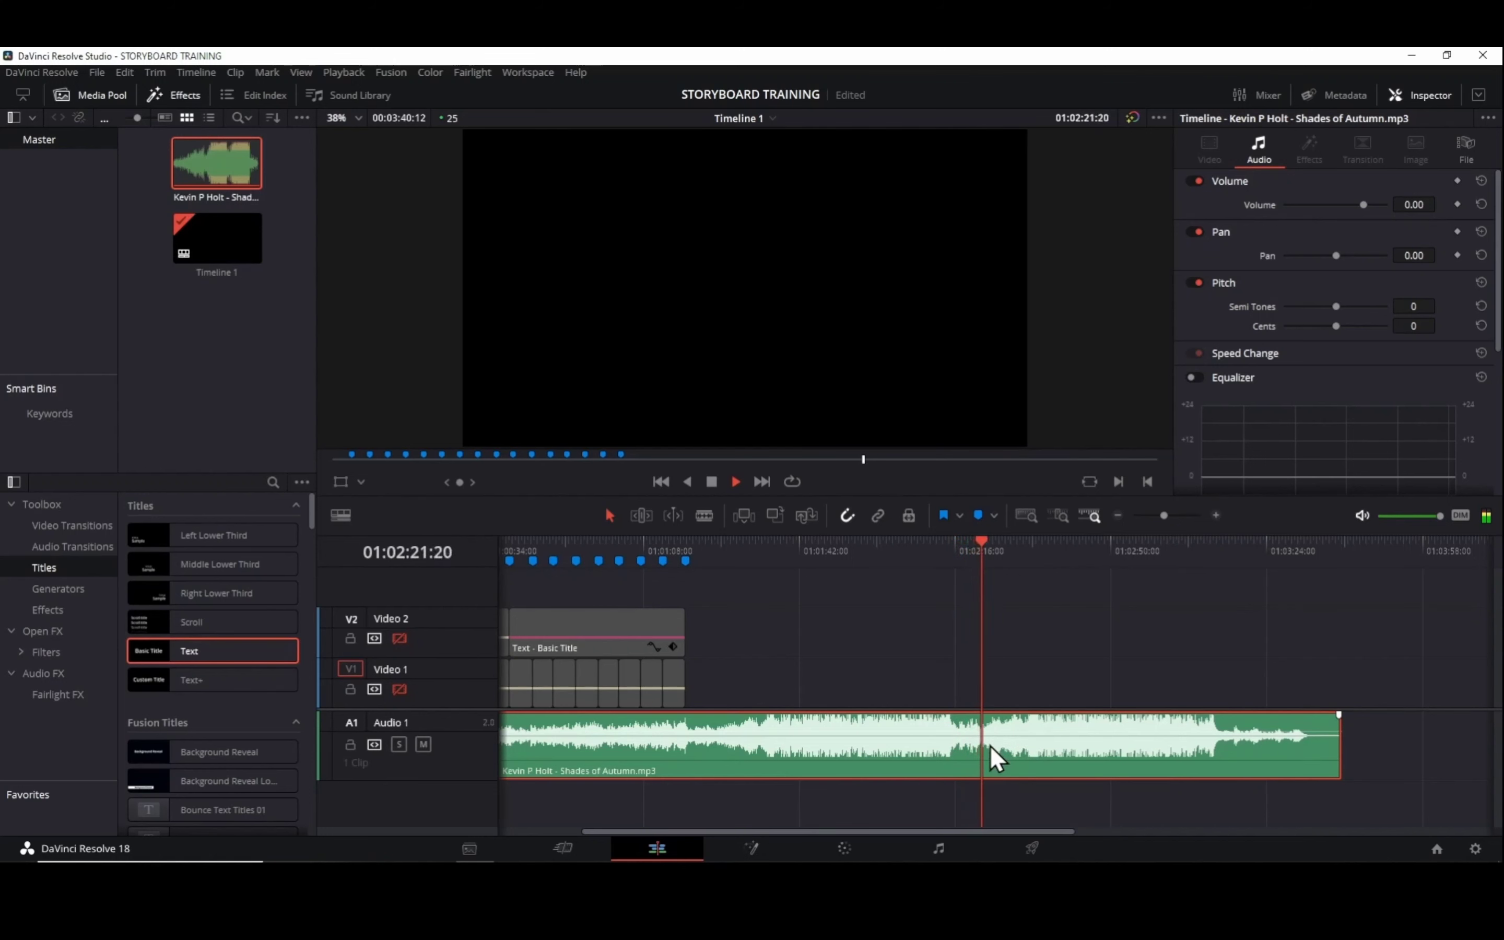
{"action": "key", "text": "space"}
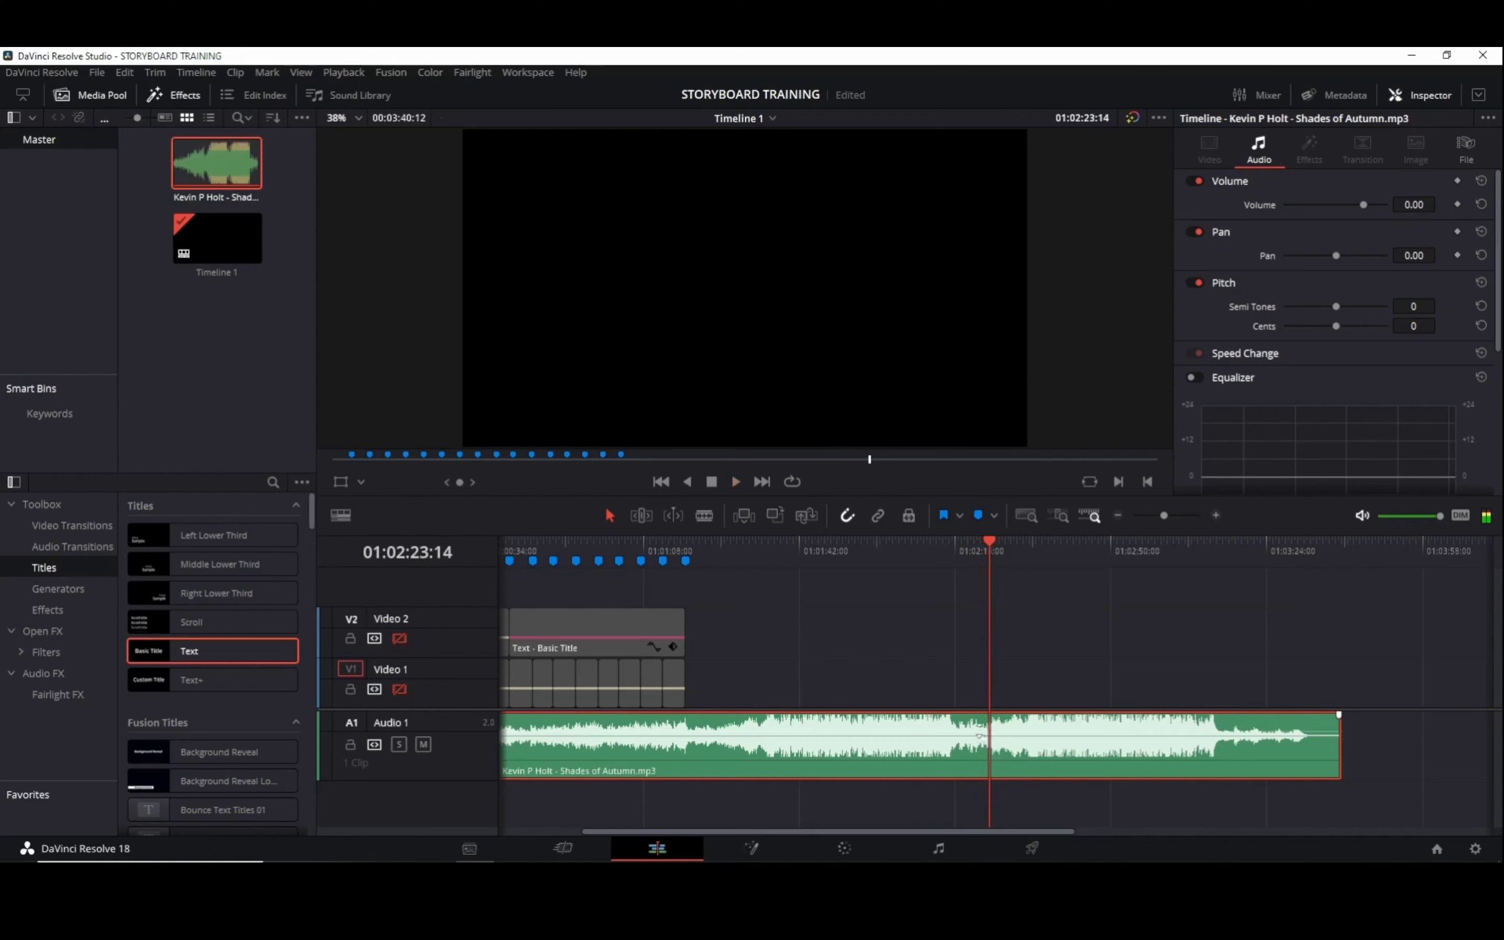
Play the music's ending from about 01:03:06:00, replaying it to find the cut point where the loud section stops, near 01:03:12:08.
{"action": "left_click", "coordinate": [1184, 555]}
{"action": "key", "text": "space"}
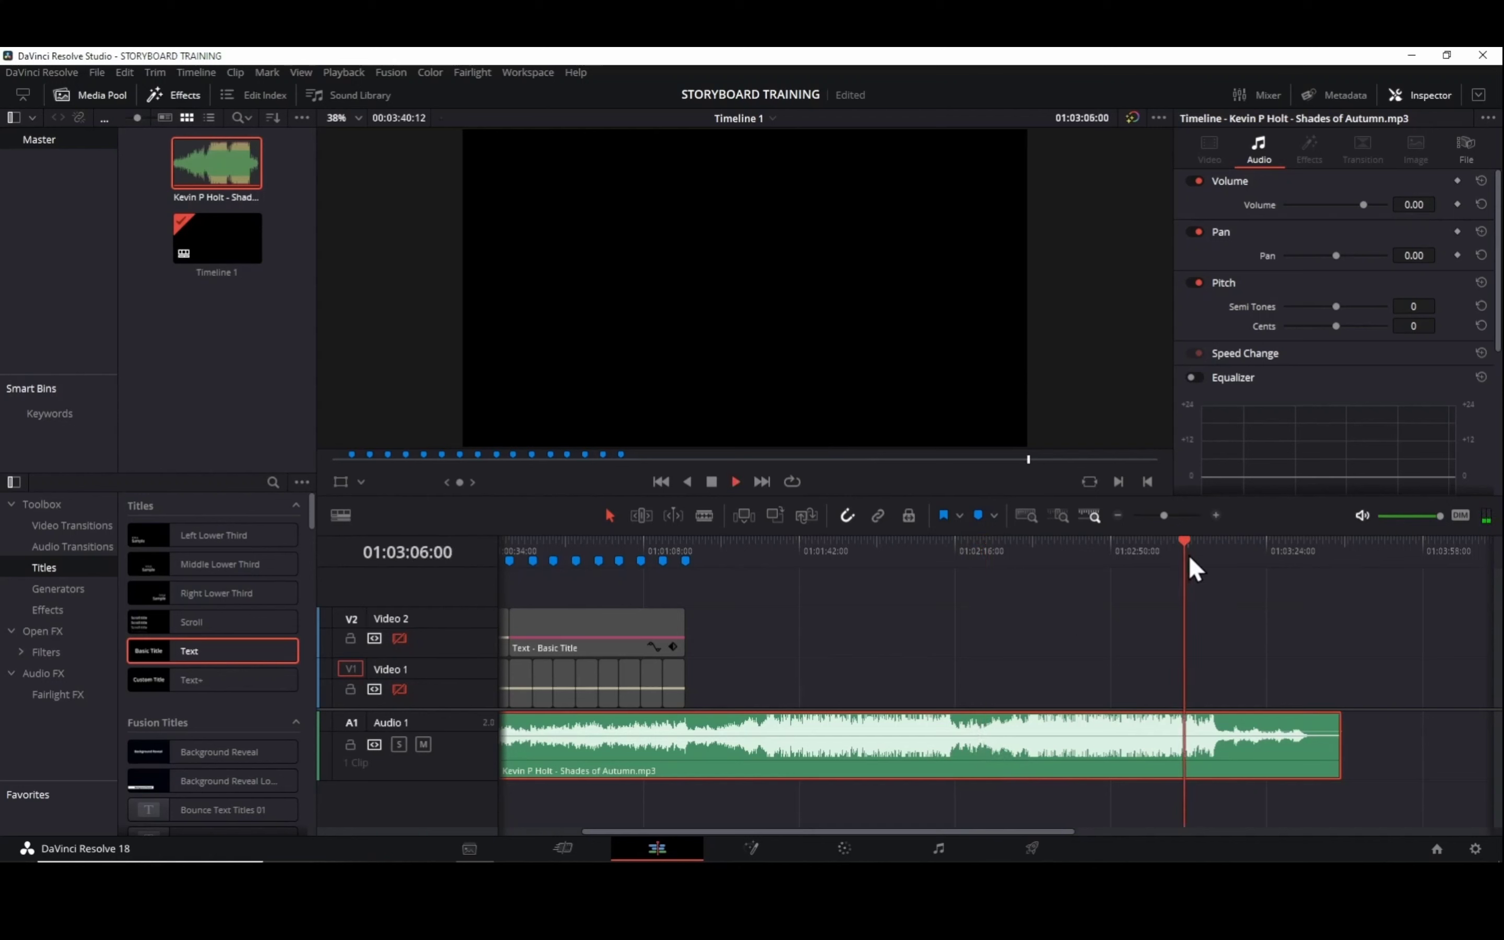
{"action": "left_click", "coordinate": [1198, 554]}
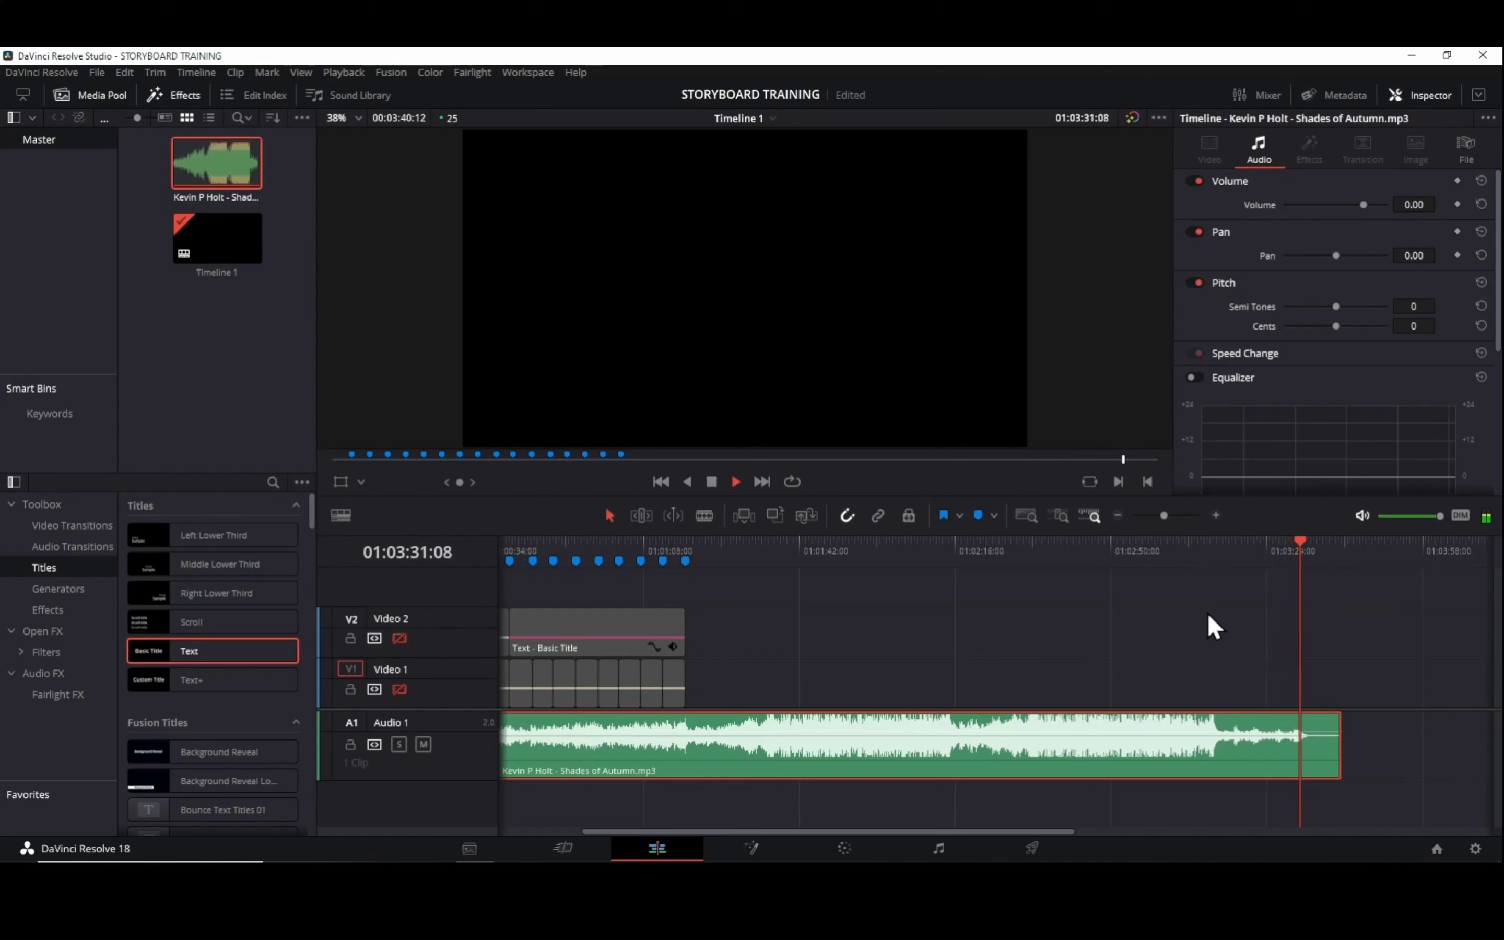
{"action": "key", "text": "space"}
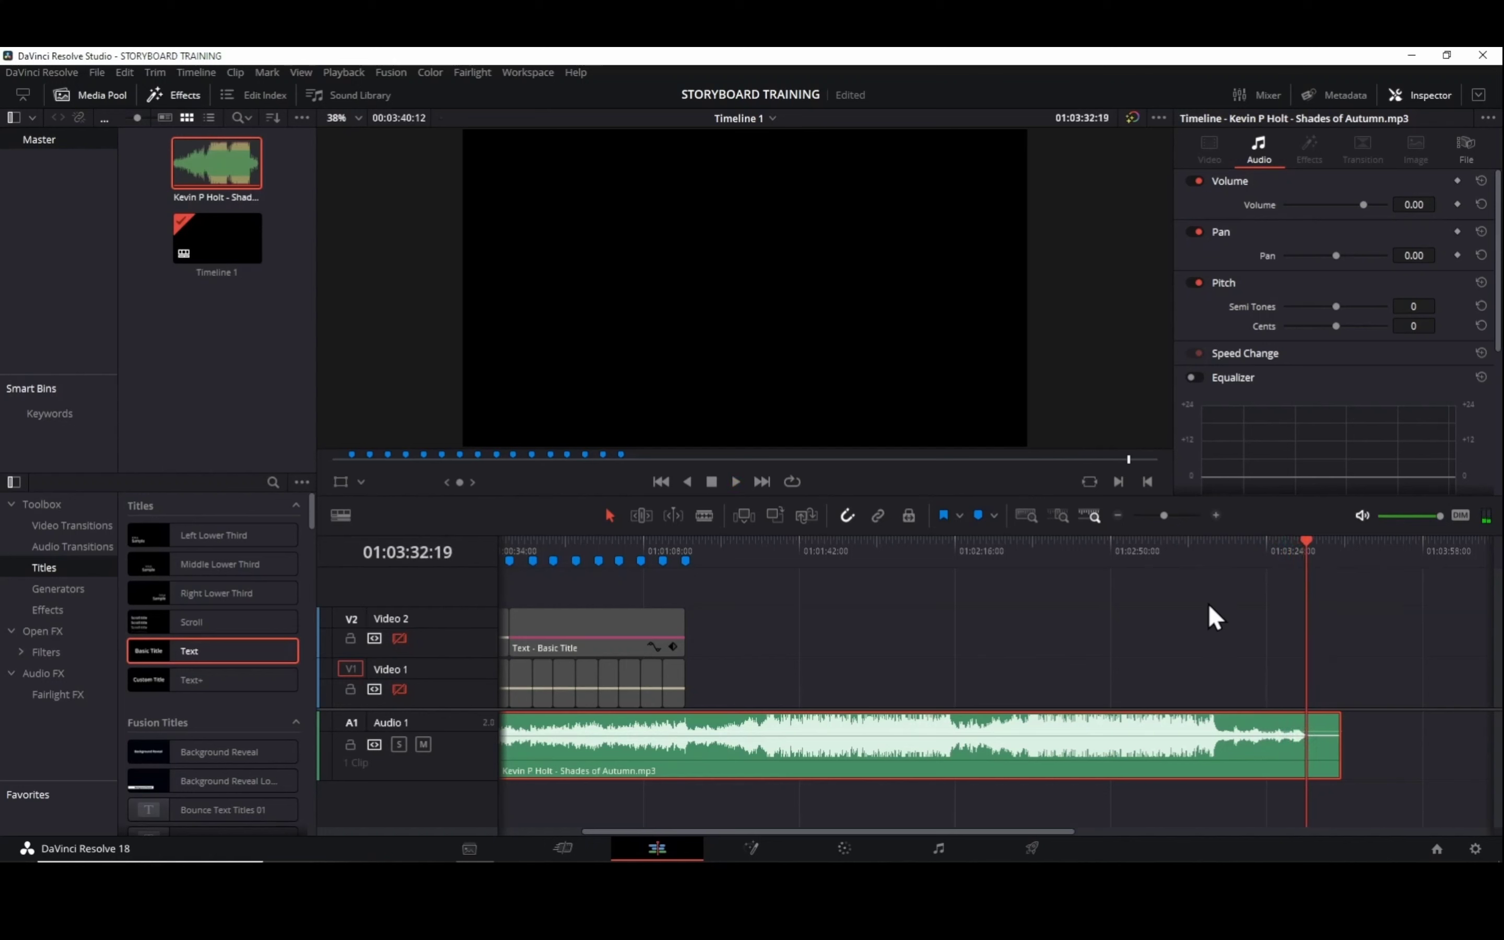
{"action": "left_click", "coordinate": [1210, 559]}
{"action": "key", "text": "space"}
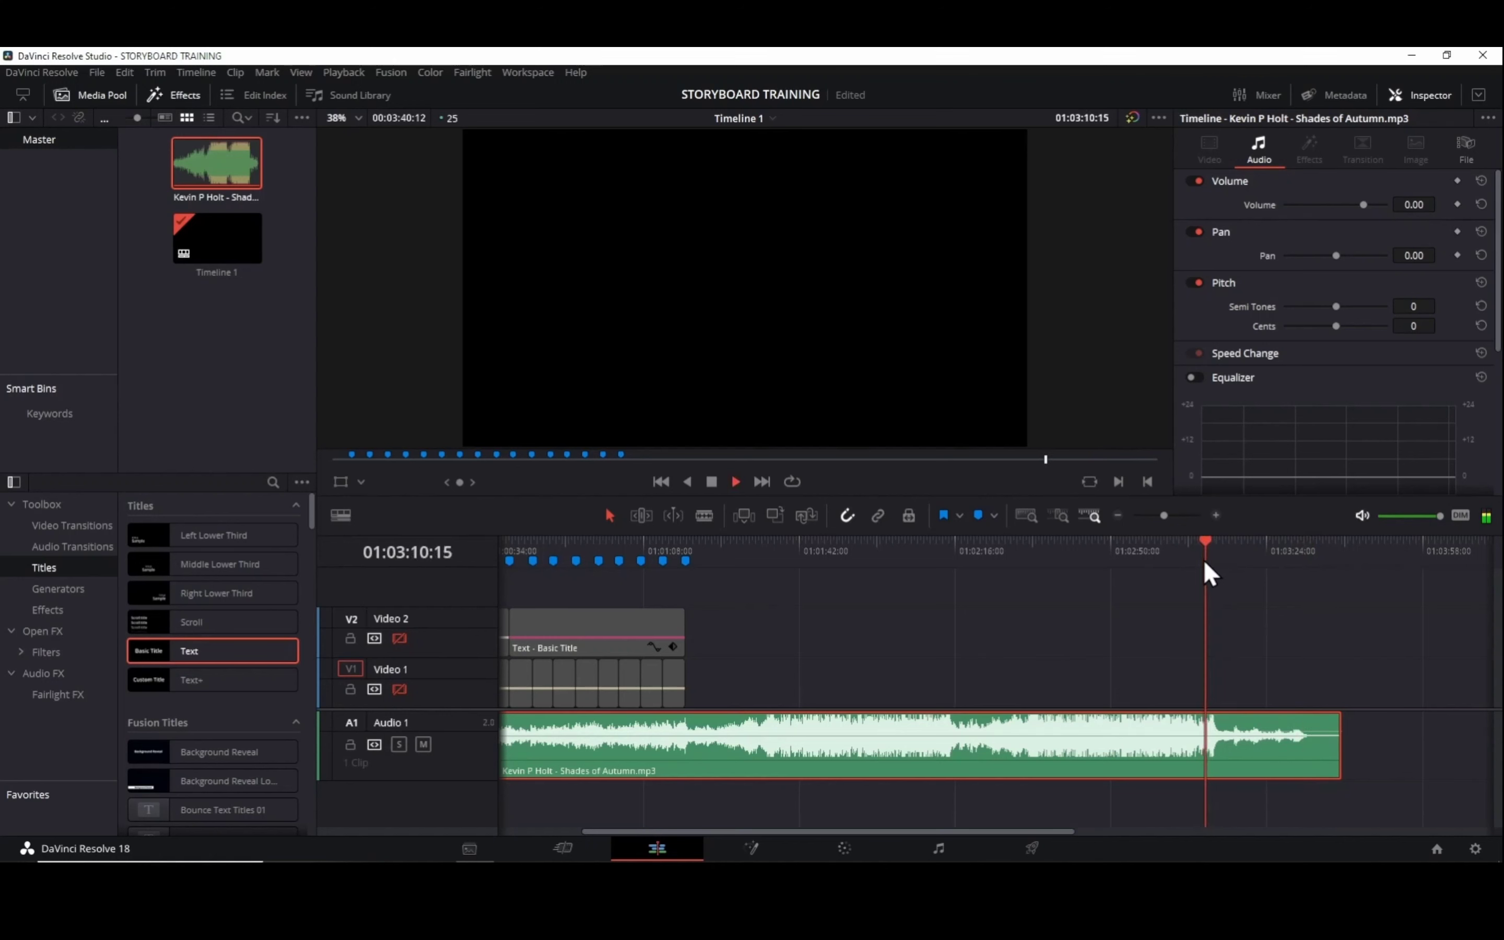
{"action": "key", "text": "space"}
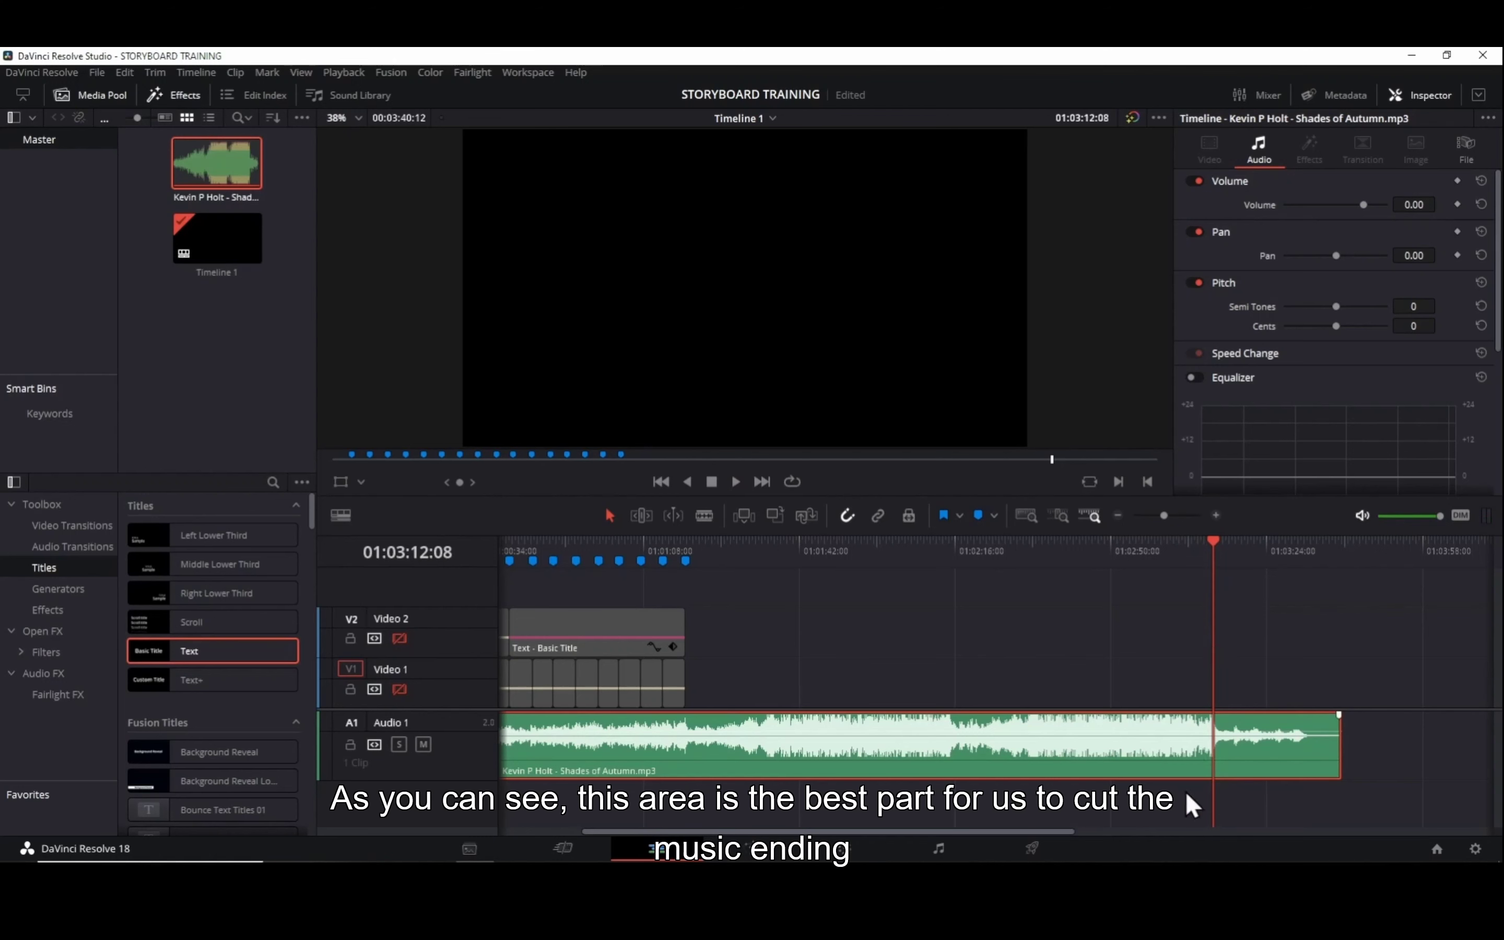
Split the music clip at 01:03:12:04 with the Blade tool to separate the quiet ending, and return to the selection tool.
{"action": "scroll", "coordinate": [1185, 790], "scroll_direction": "up", "scroll_amount": 4}
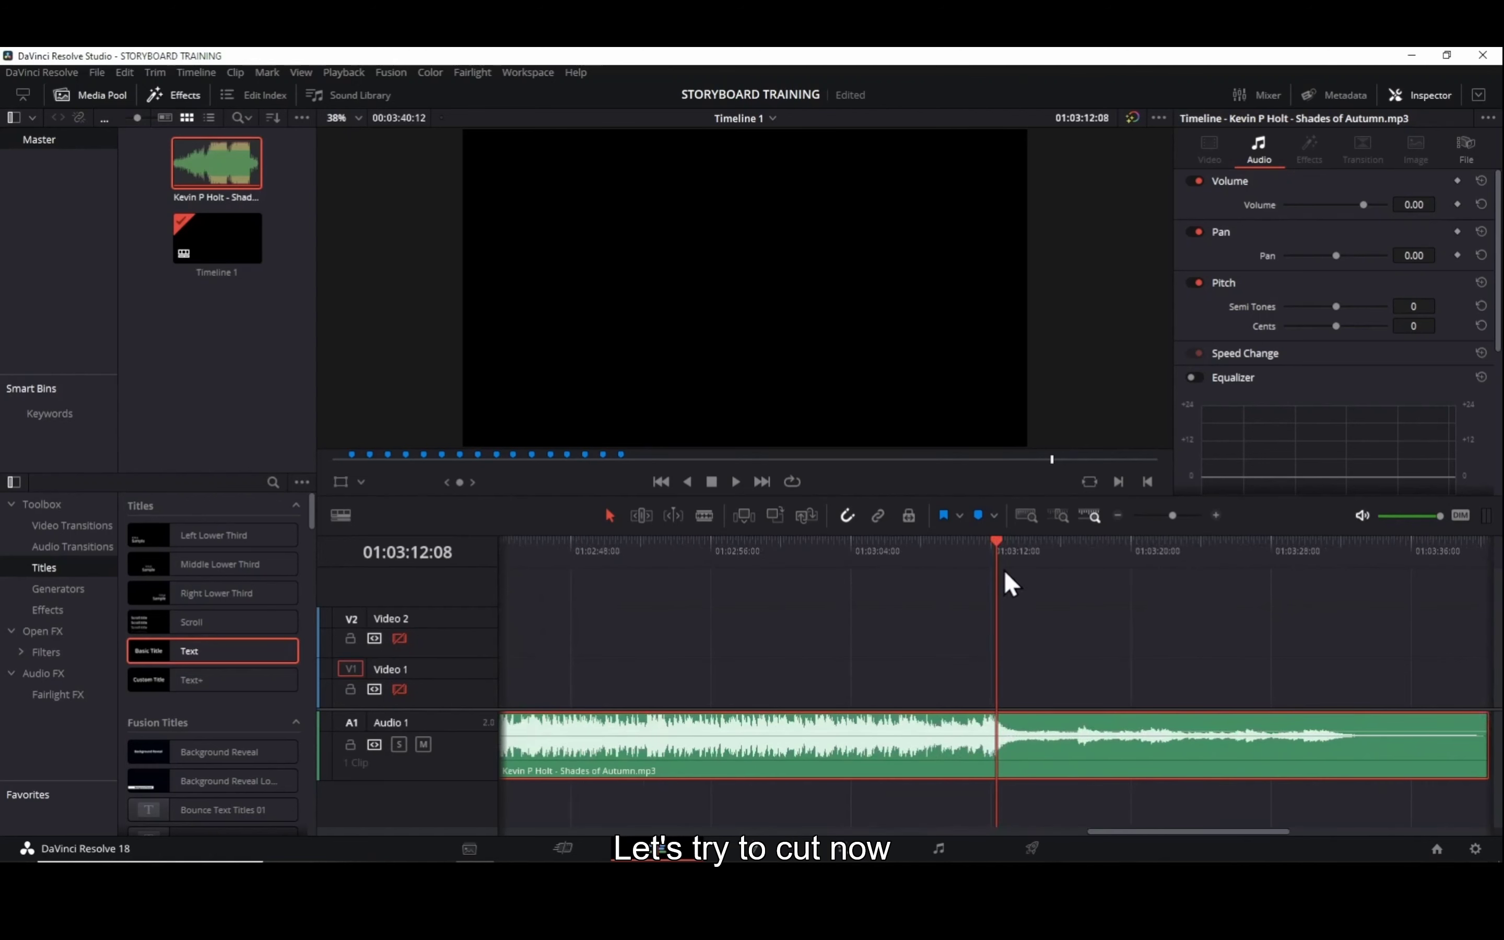
{"action": "left_click_drag", "start_coordinate": [997, 554], "coordinate": [994, 555]}
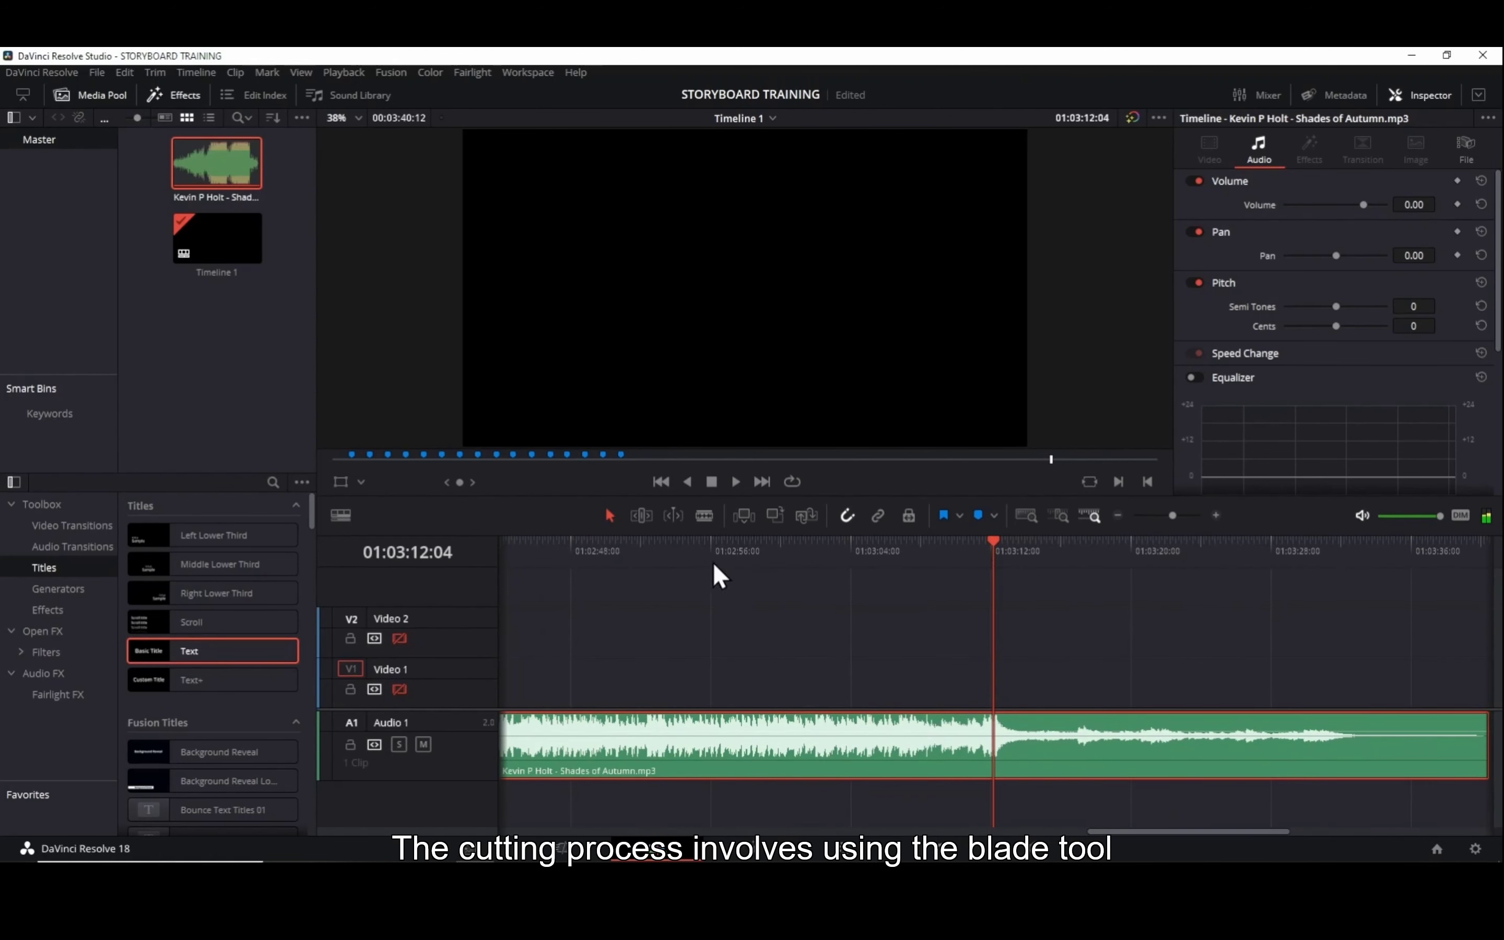
{"action": "left_click", "coordinate": [705, 516]}
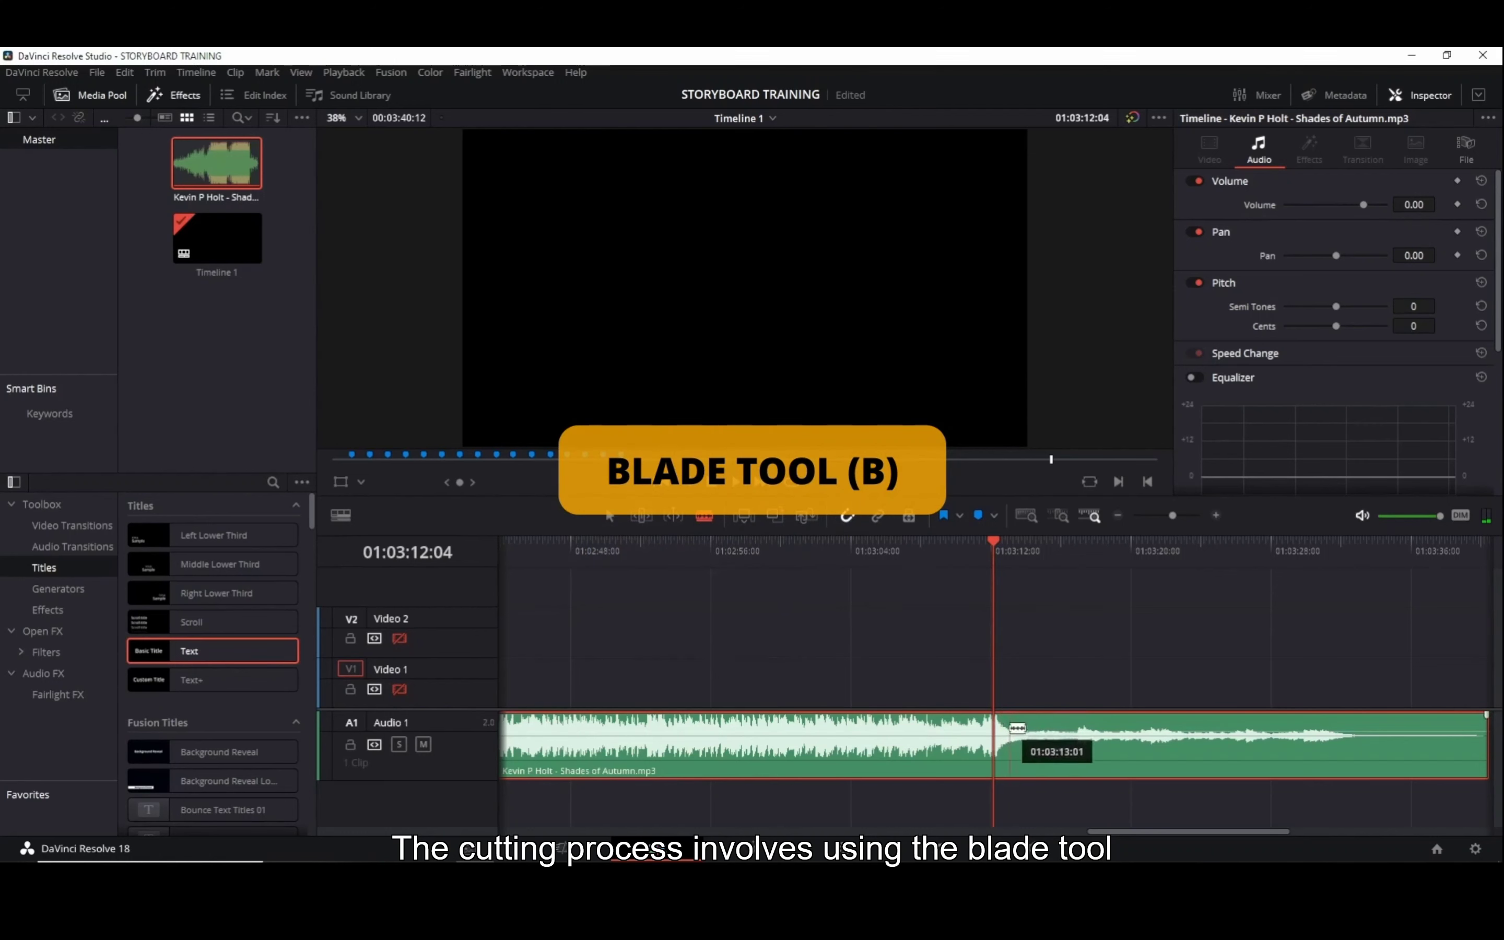
{"action": "left_click", "coordinate": [996, 746]}
{"action": "scroll", "coordinate": [1007, 740], "scroll_direction": "down", "scroll_amount": 4}
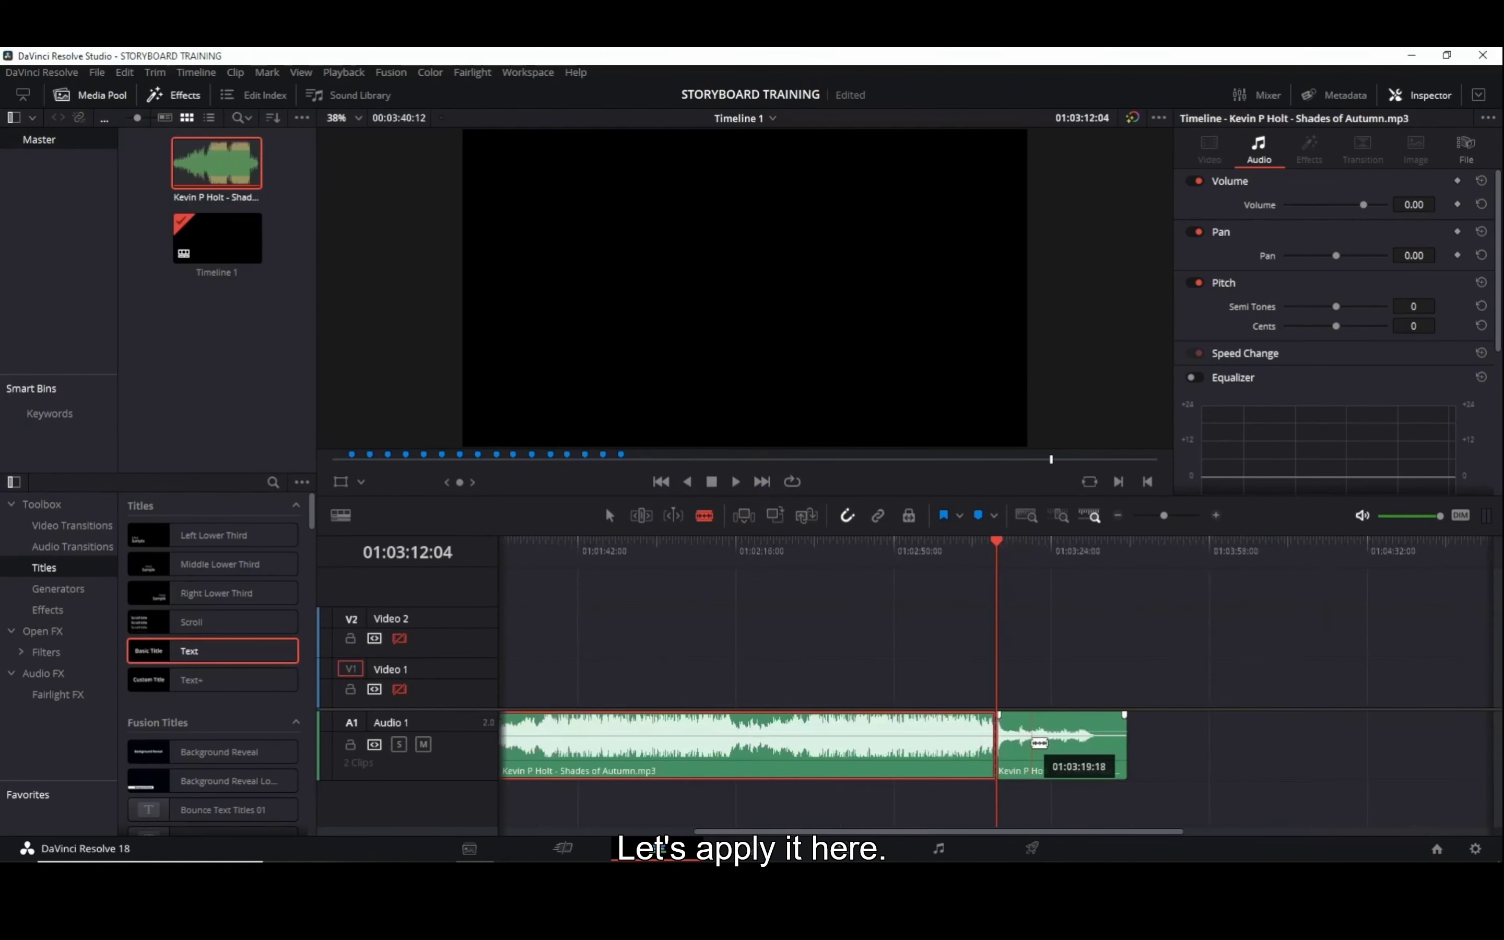
{"action": "left_click", "coordinate": [611, 517]}
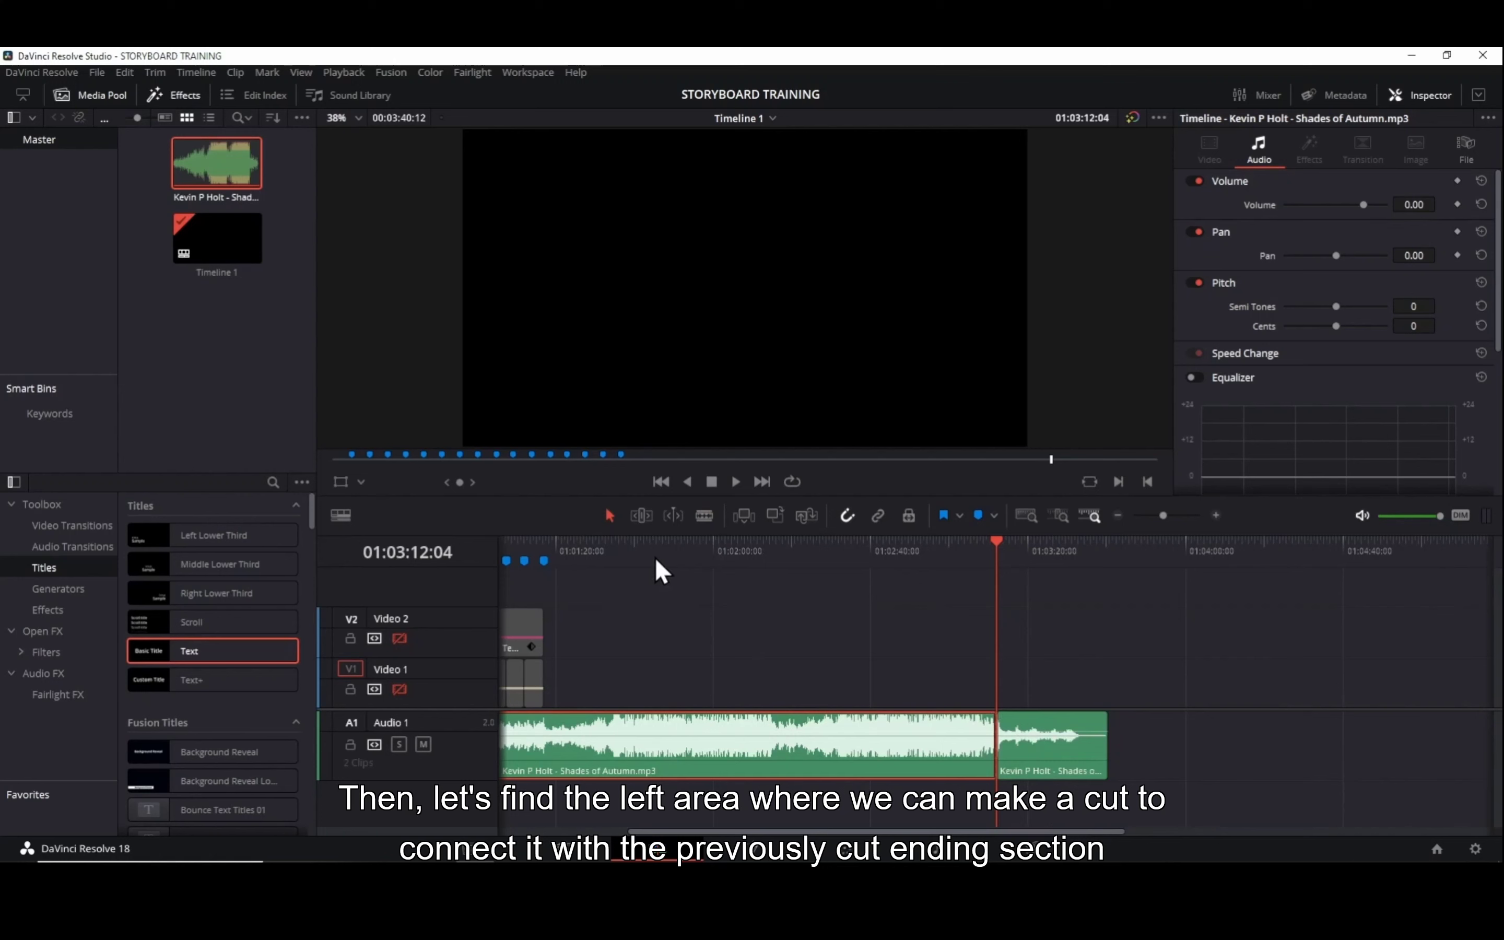
Play the music around the end of the title clips to find the second cut point, stopping the playhead at 01:01:17:05.
{"action": "left_click_drag", "start_coordinate": [653, 555], "coordinate": [559, 557]}
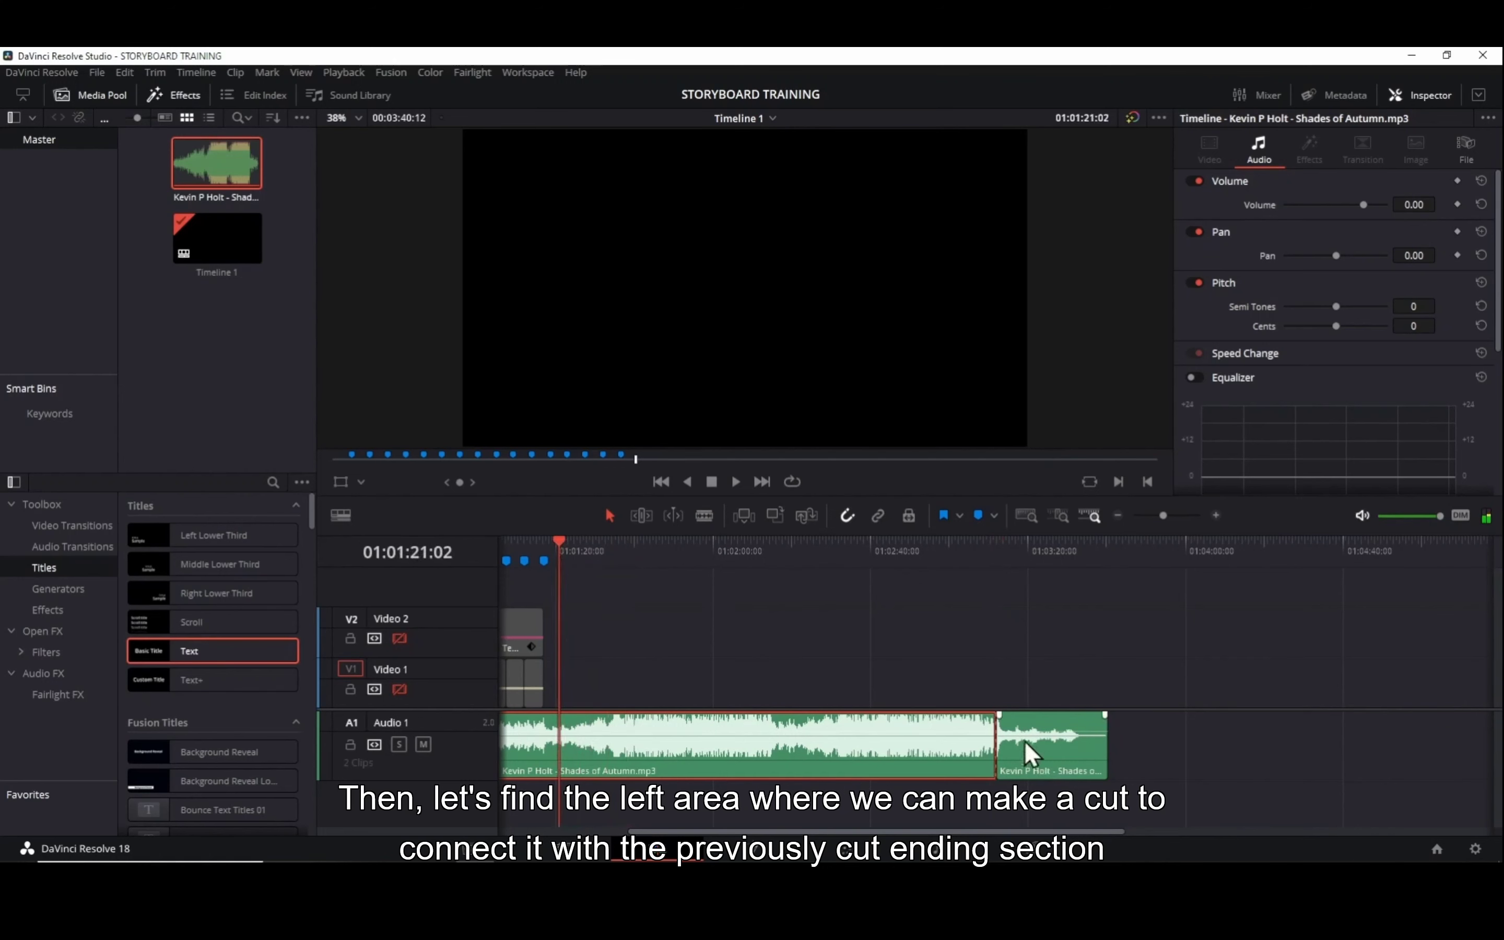
{"action": "scroll", "coordinate": [687, 653], "scroll_direction": "left", "scroll_amount": 5}
{"action": "left_click", "coordinate": [787, 555]}
{"action": "key", "text": "space"}
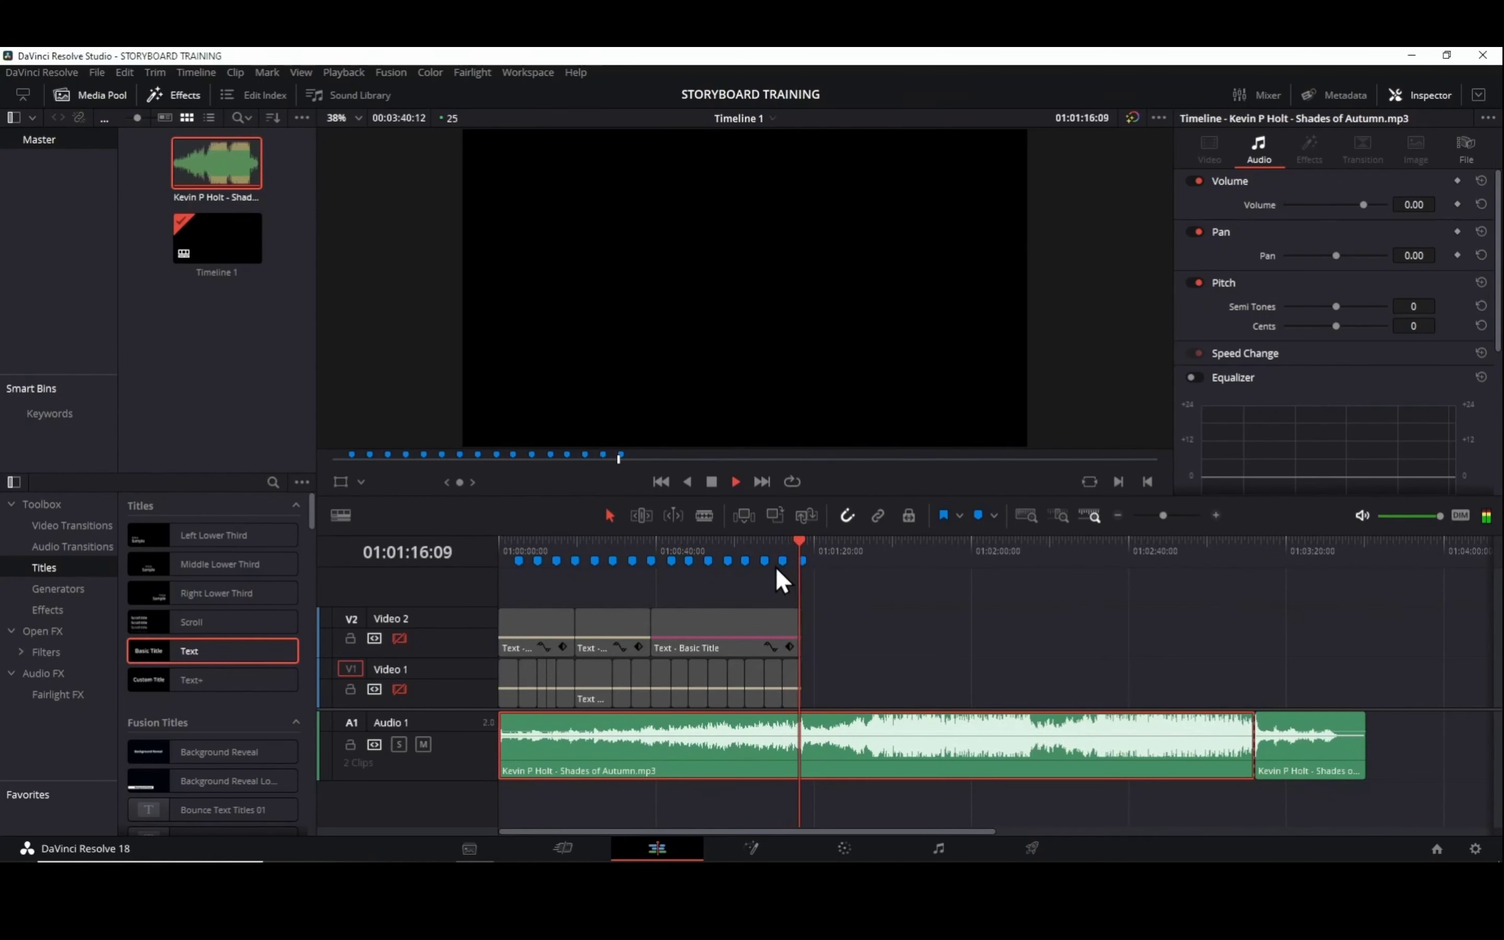
{"action": "key", "text": "space"}
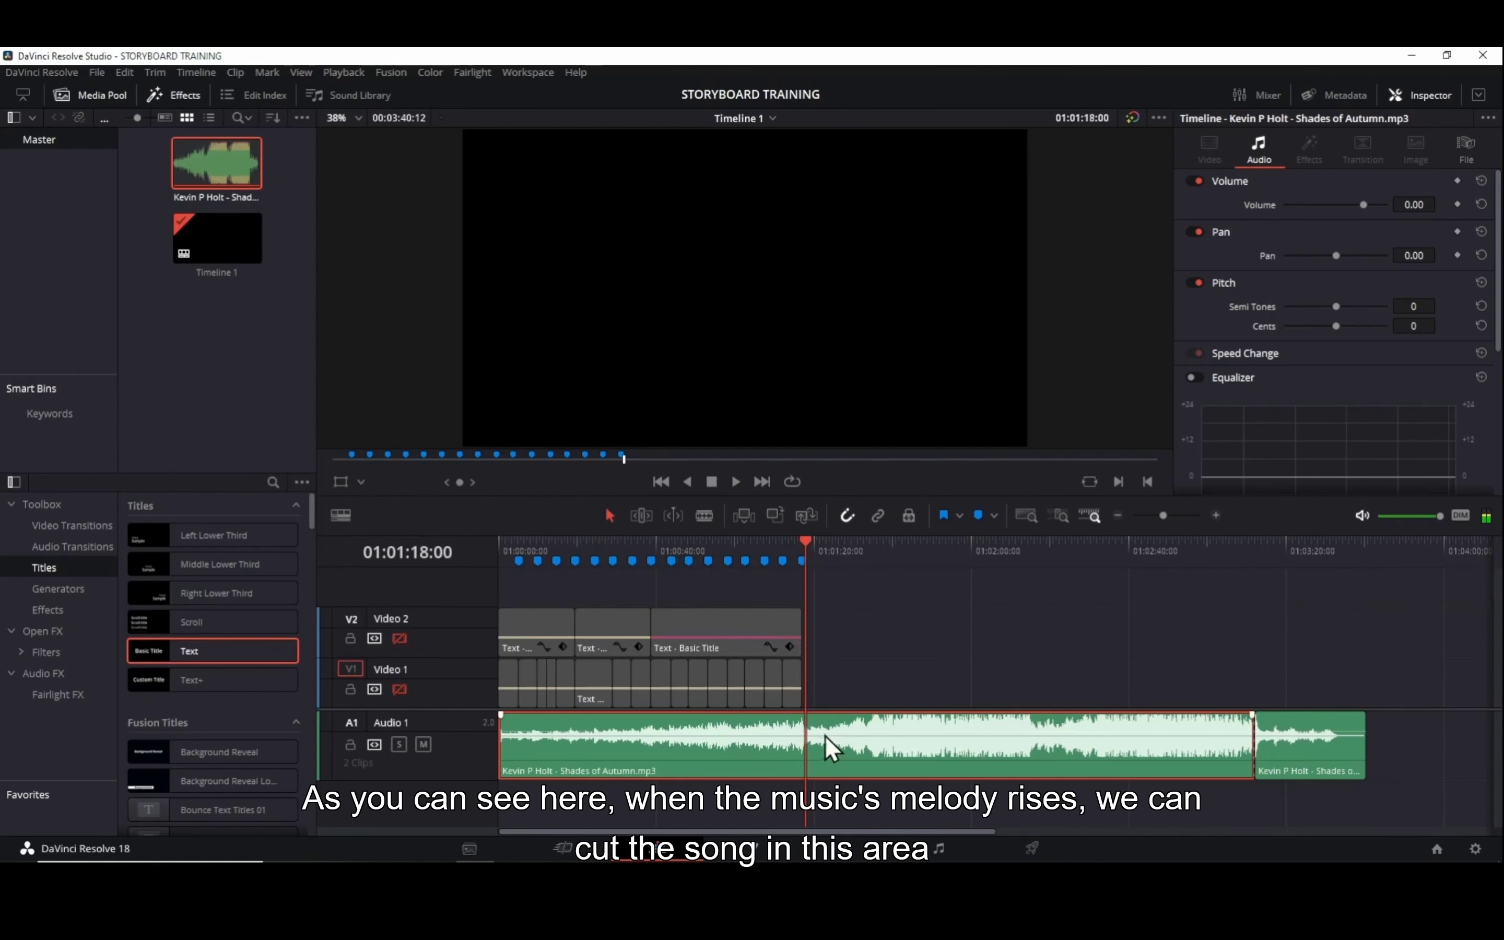
{"action": "left_click", "coordinate": [786, 558]}
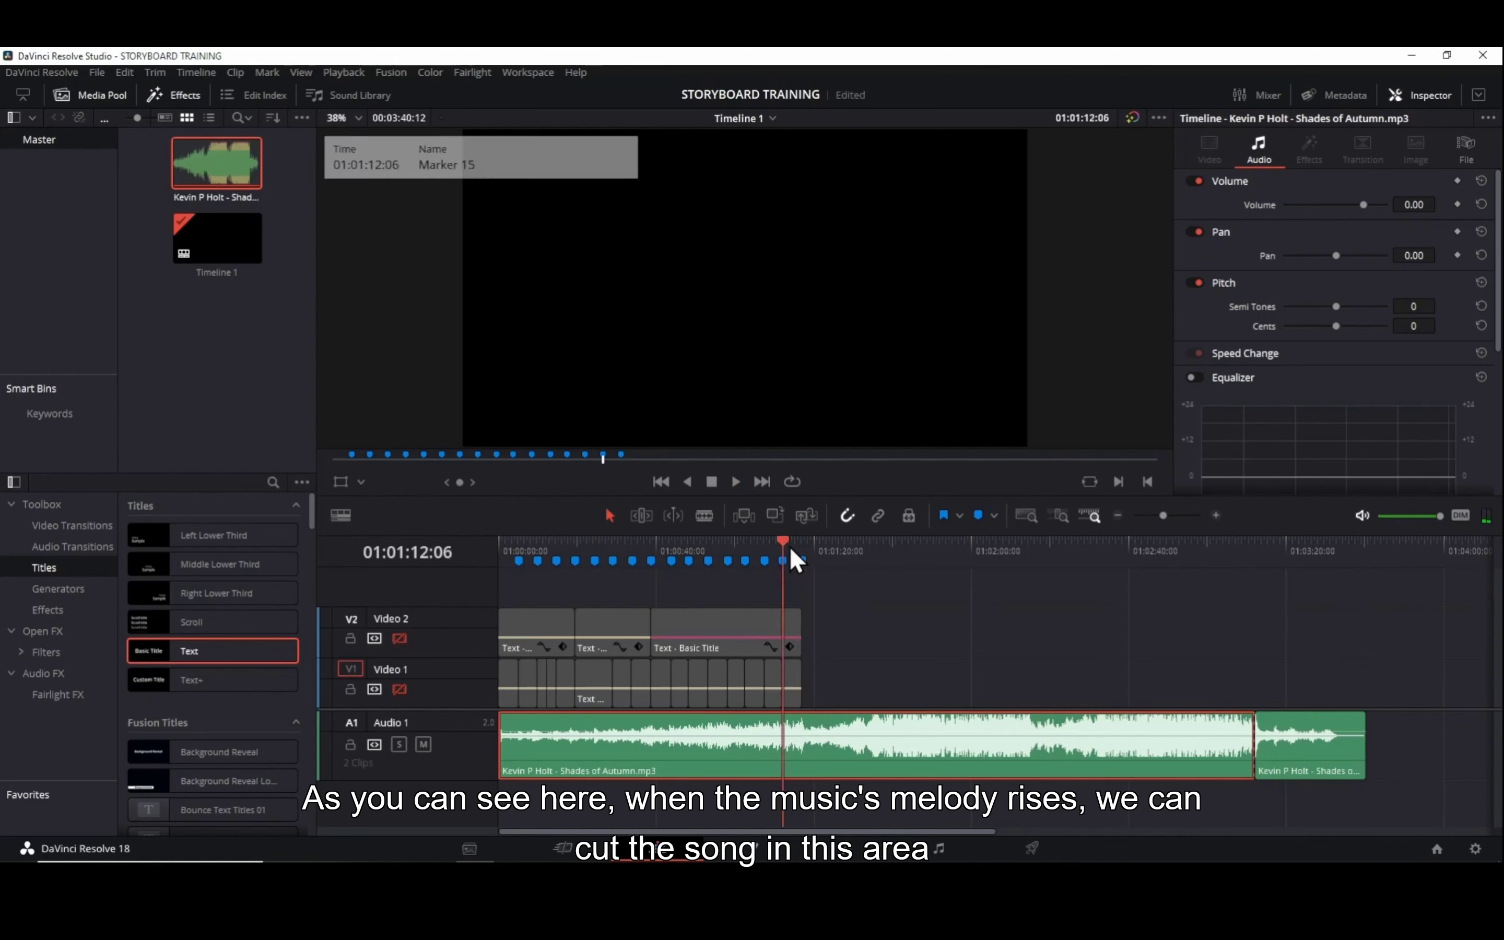
{"action": "key", "text": "space"}
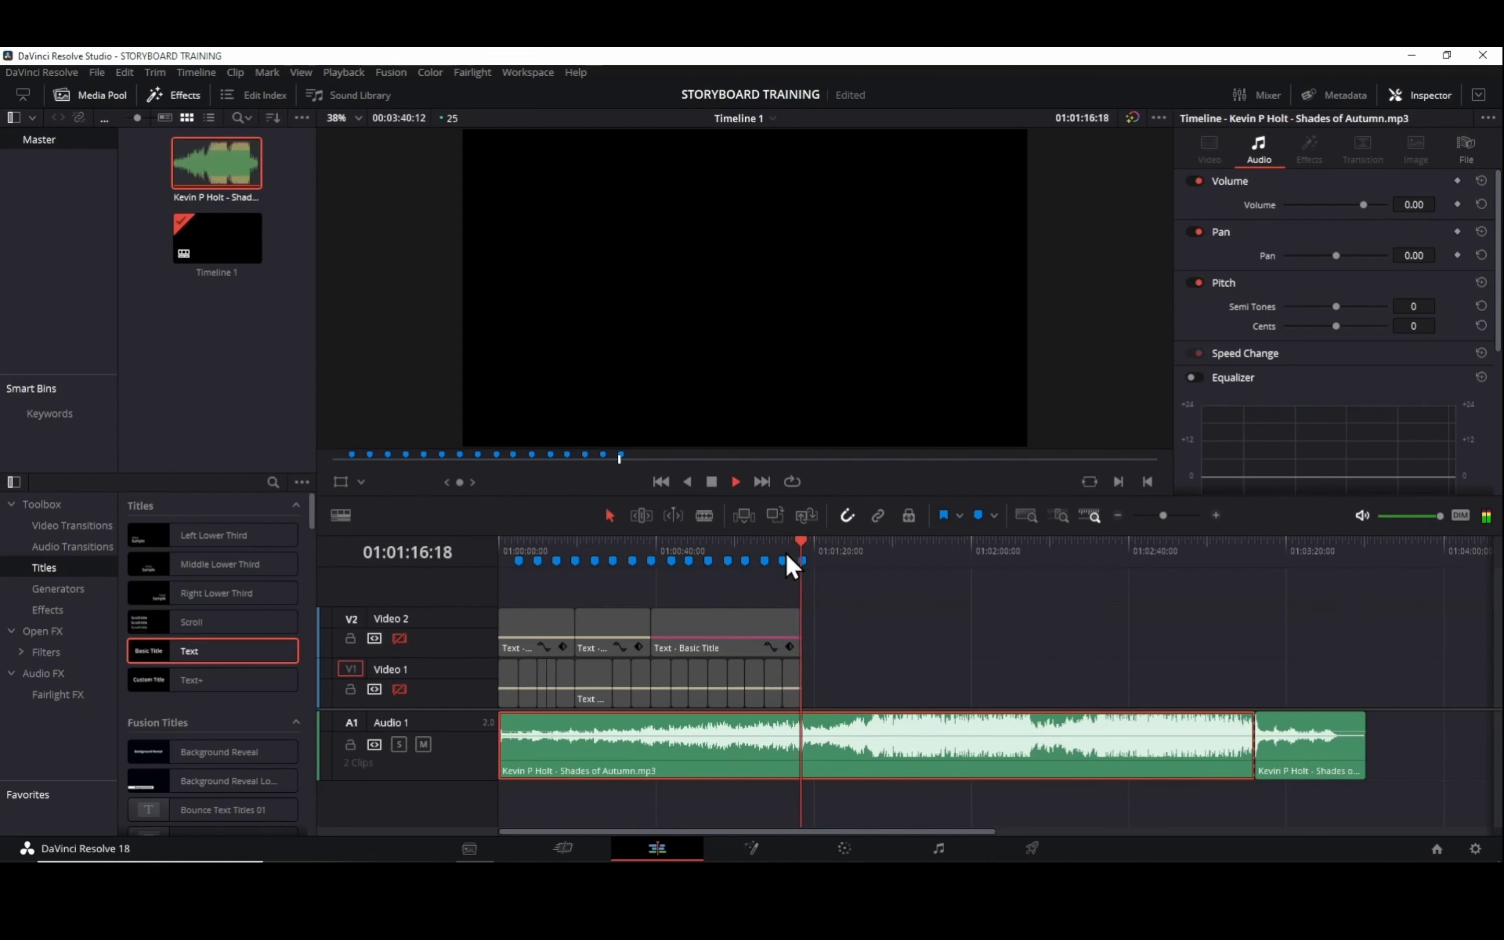
{"action": "key", "text": "space"}
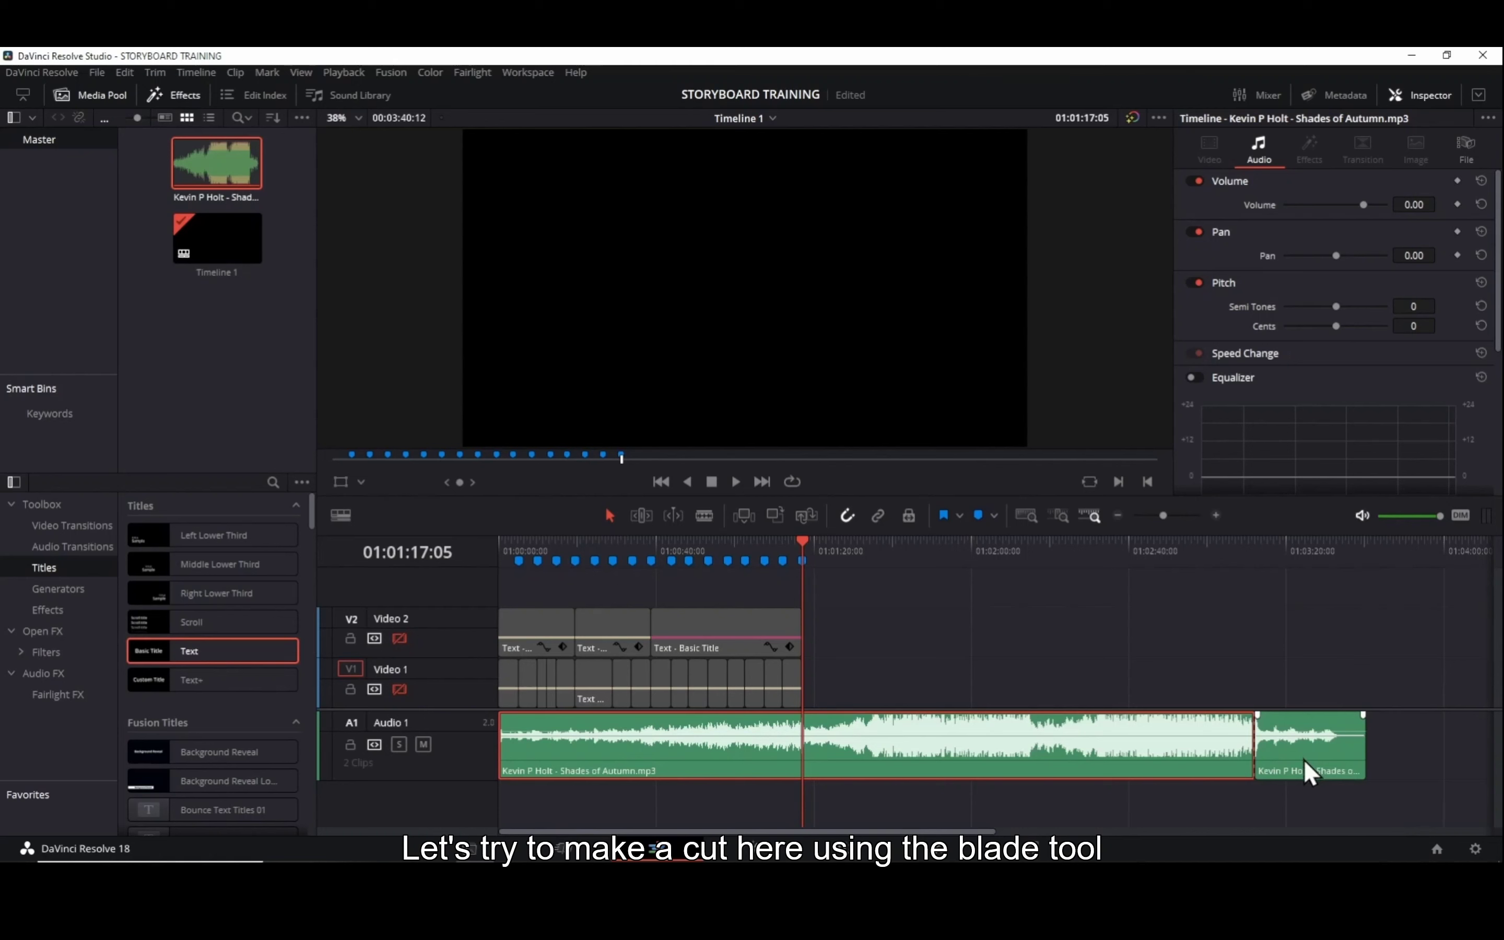
Split the music clip at 01:01:17:05 with the Blade tool and return to the selection tool.
{"action": "scroll", "coordinate": [876, 768], "scroll_direction": "up", "scroll_amount": 3}
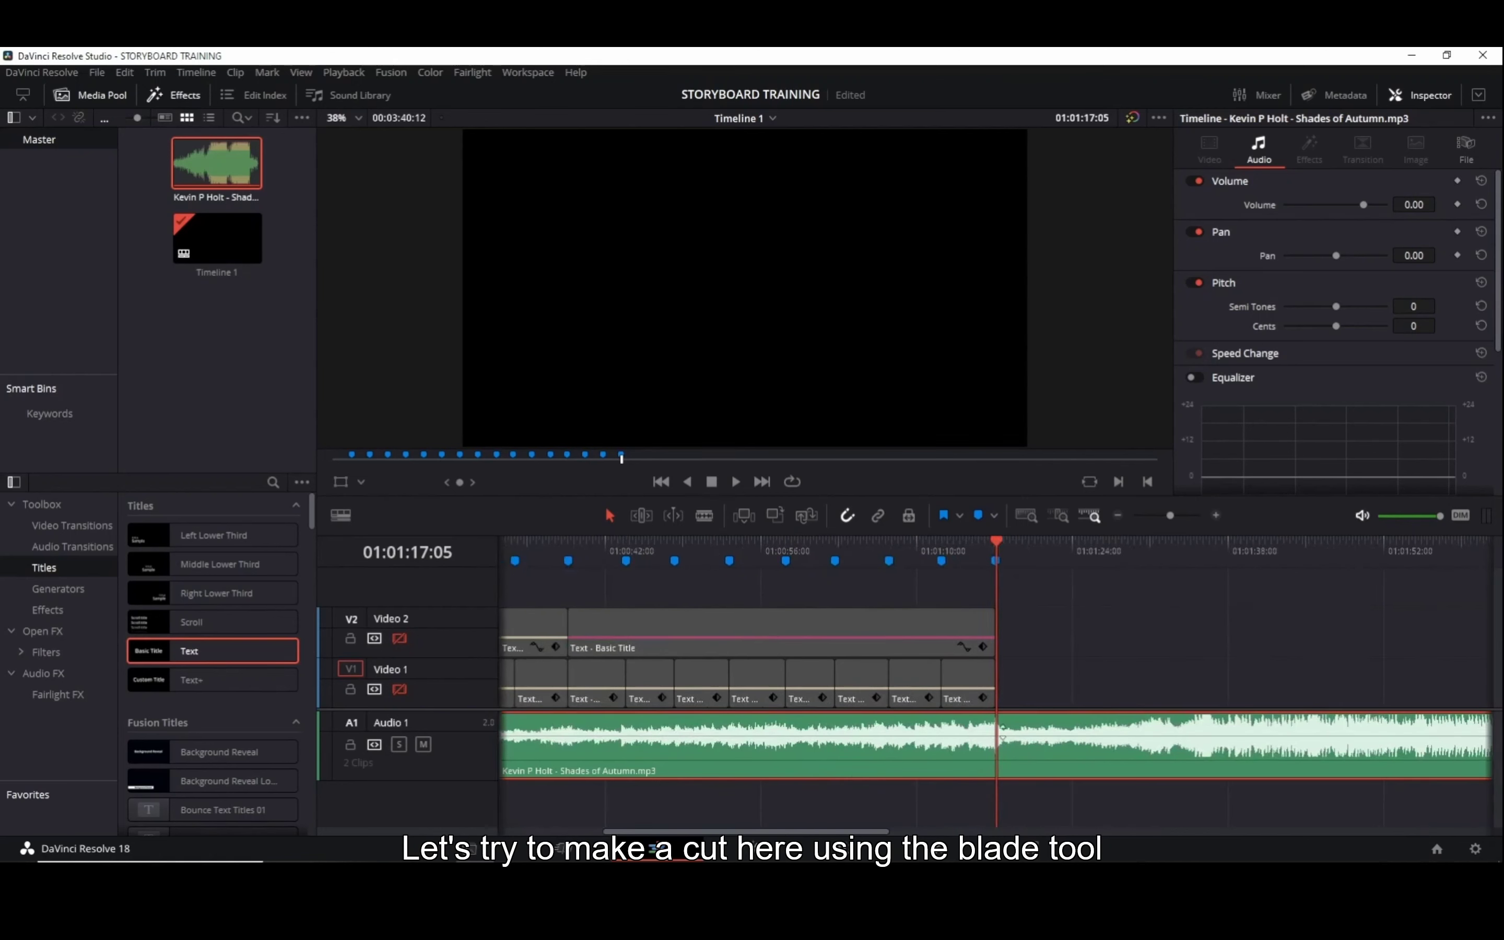
{"action": "key", "text": "b"}
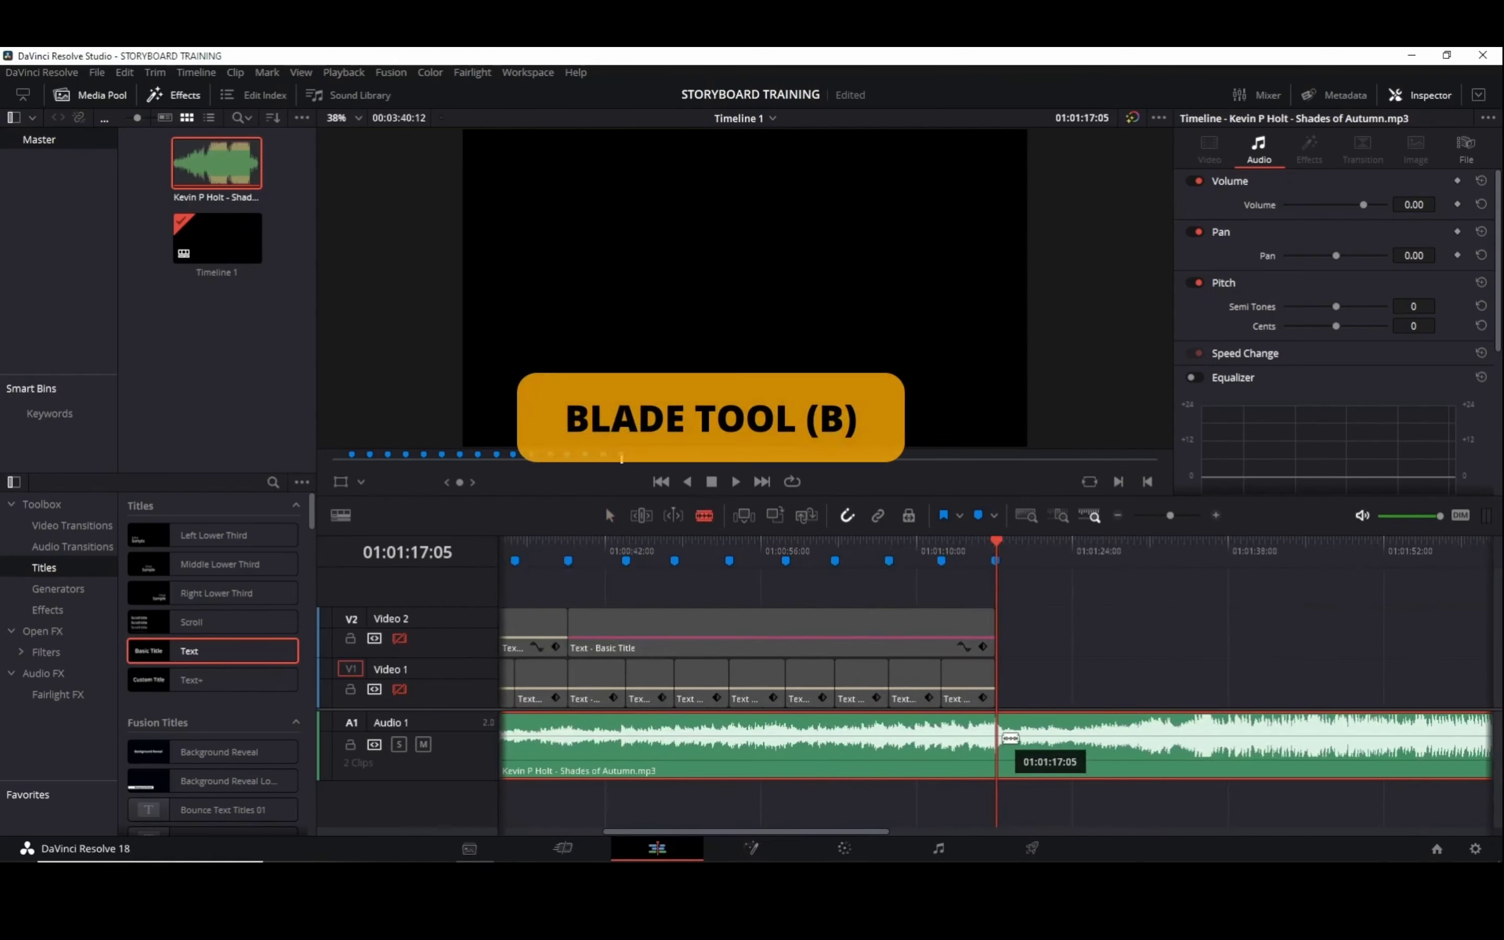
{"action": "left_click", "coordinate": [1006, 738]}
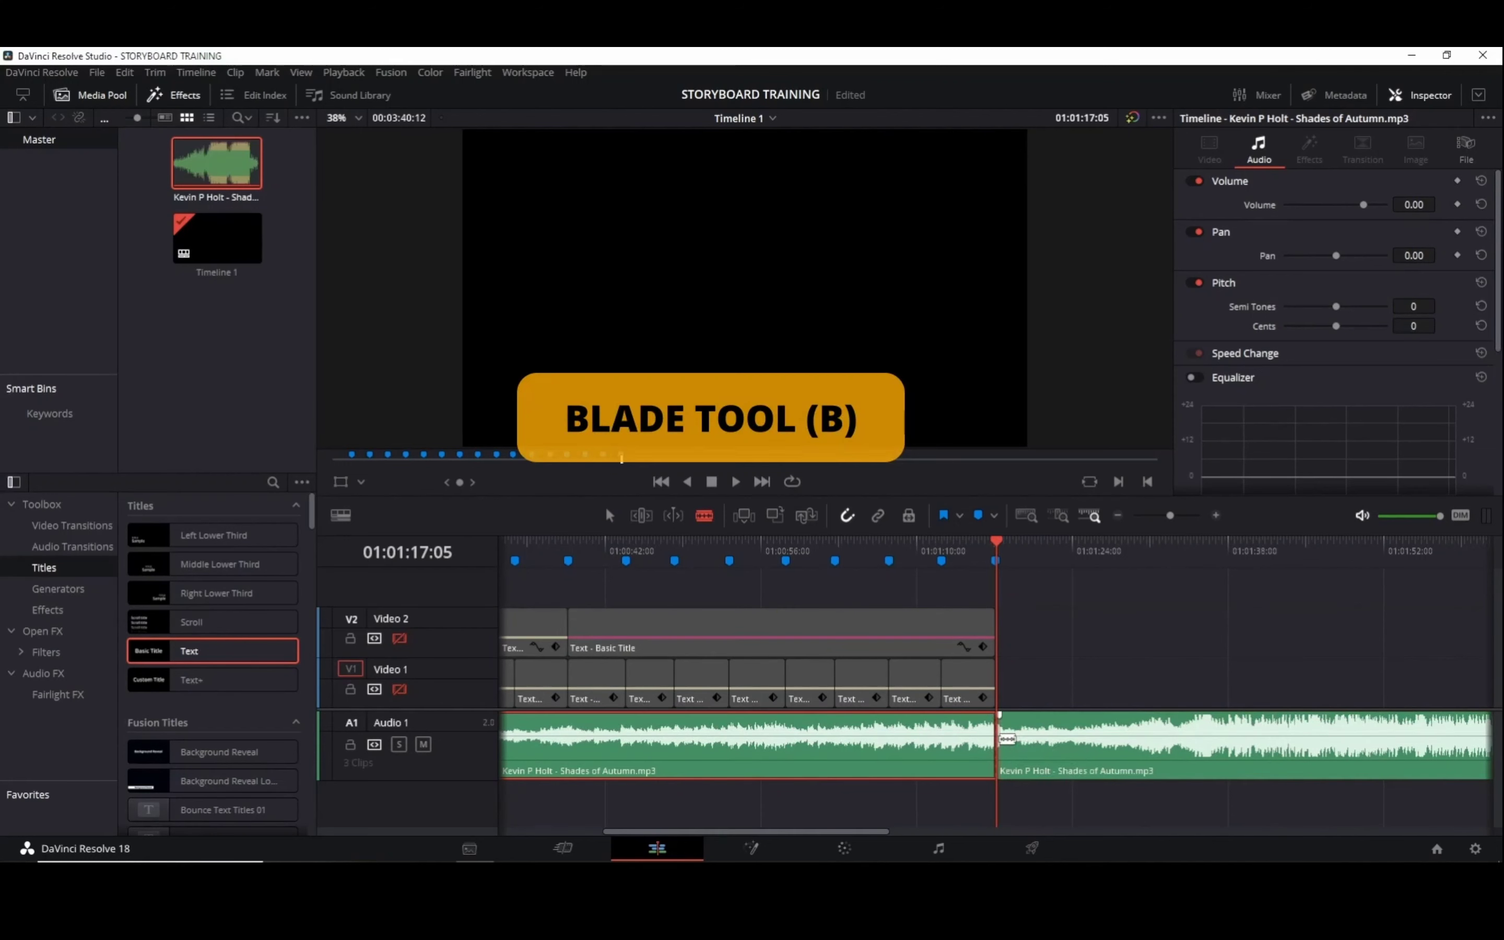
{"action": "left_click", "coordinate": [609, 516]}
Disable the middle music clip between the two cuts on the Audio 1 track.
{"action": "left_click", "coordinate": [1084, 768]}
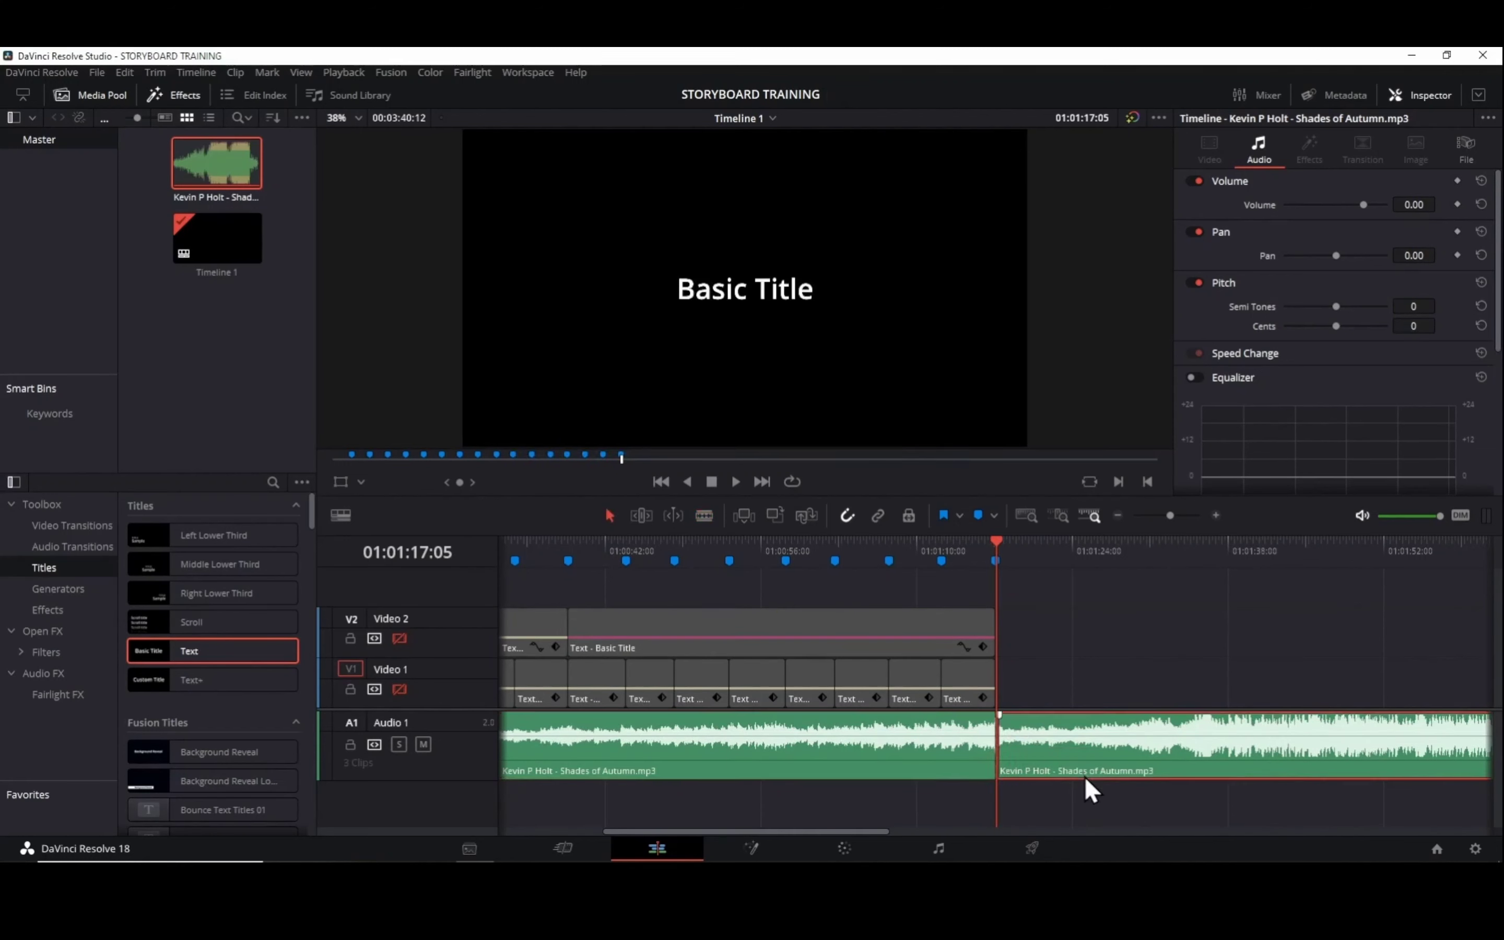
{"action": "scroll", "coordinate": [1071, 752], "scroll_direction": "down", "scroll_amount": 3}
{"action": "scroll", "coordinate": [1069, 752], "scroll_direction": "down", "scroll_amount": 1}
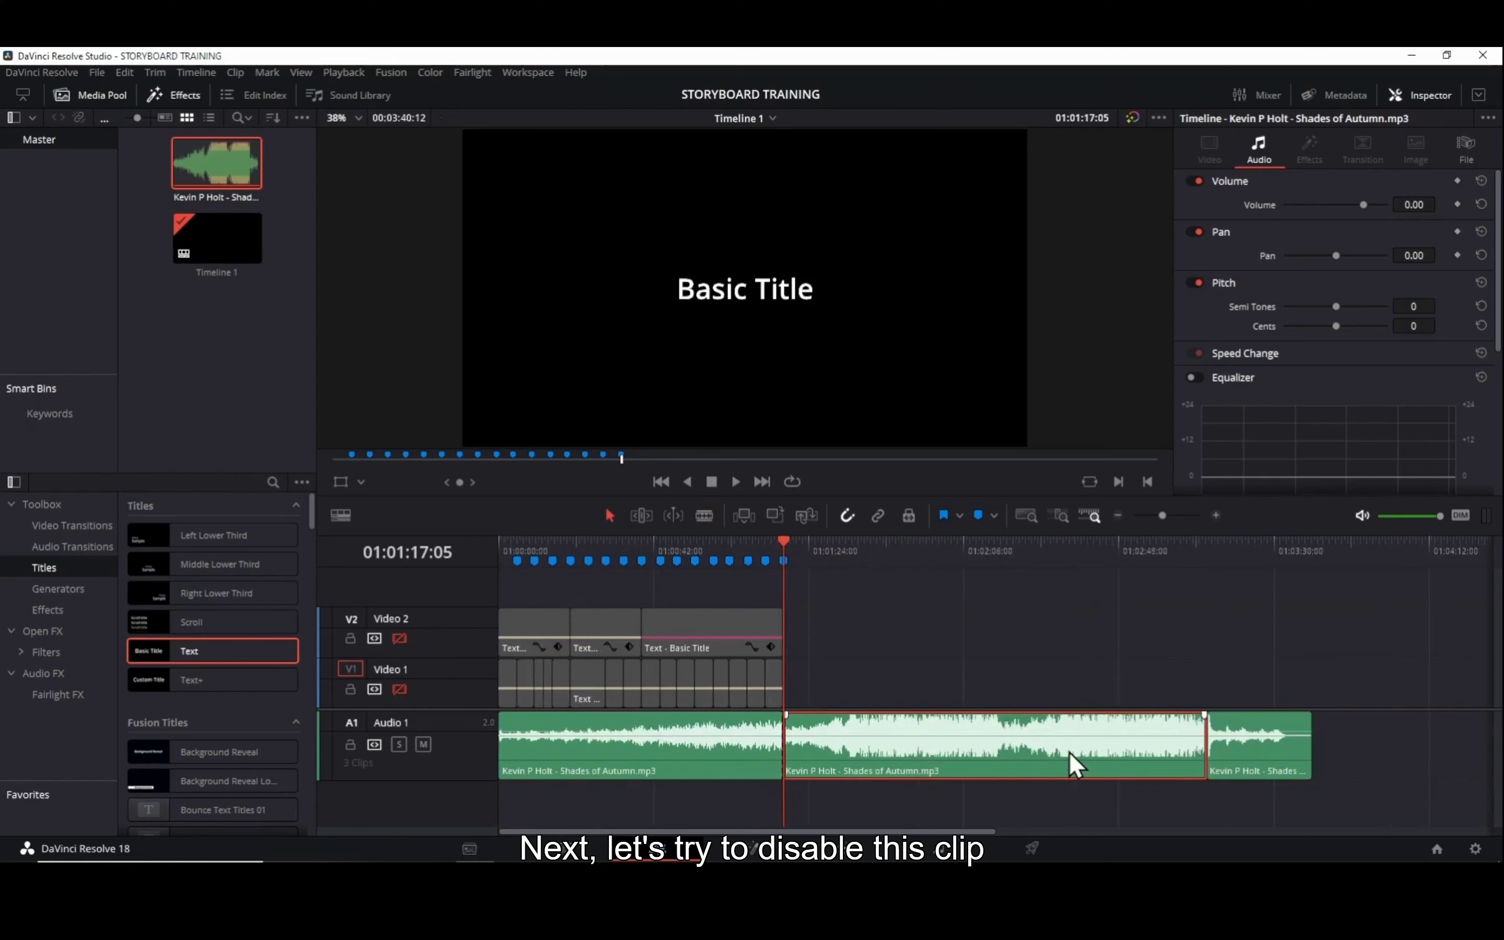
{"action": "right_click", "coordinate": [1014, 757]}
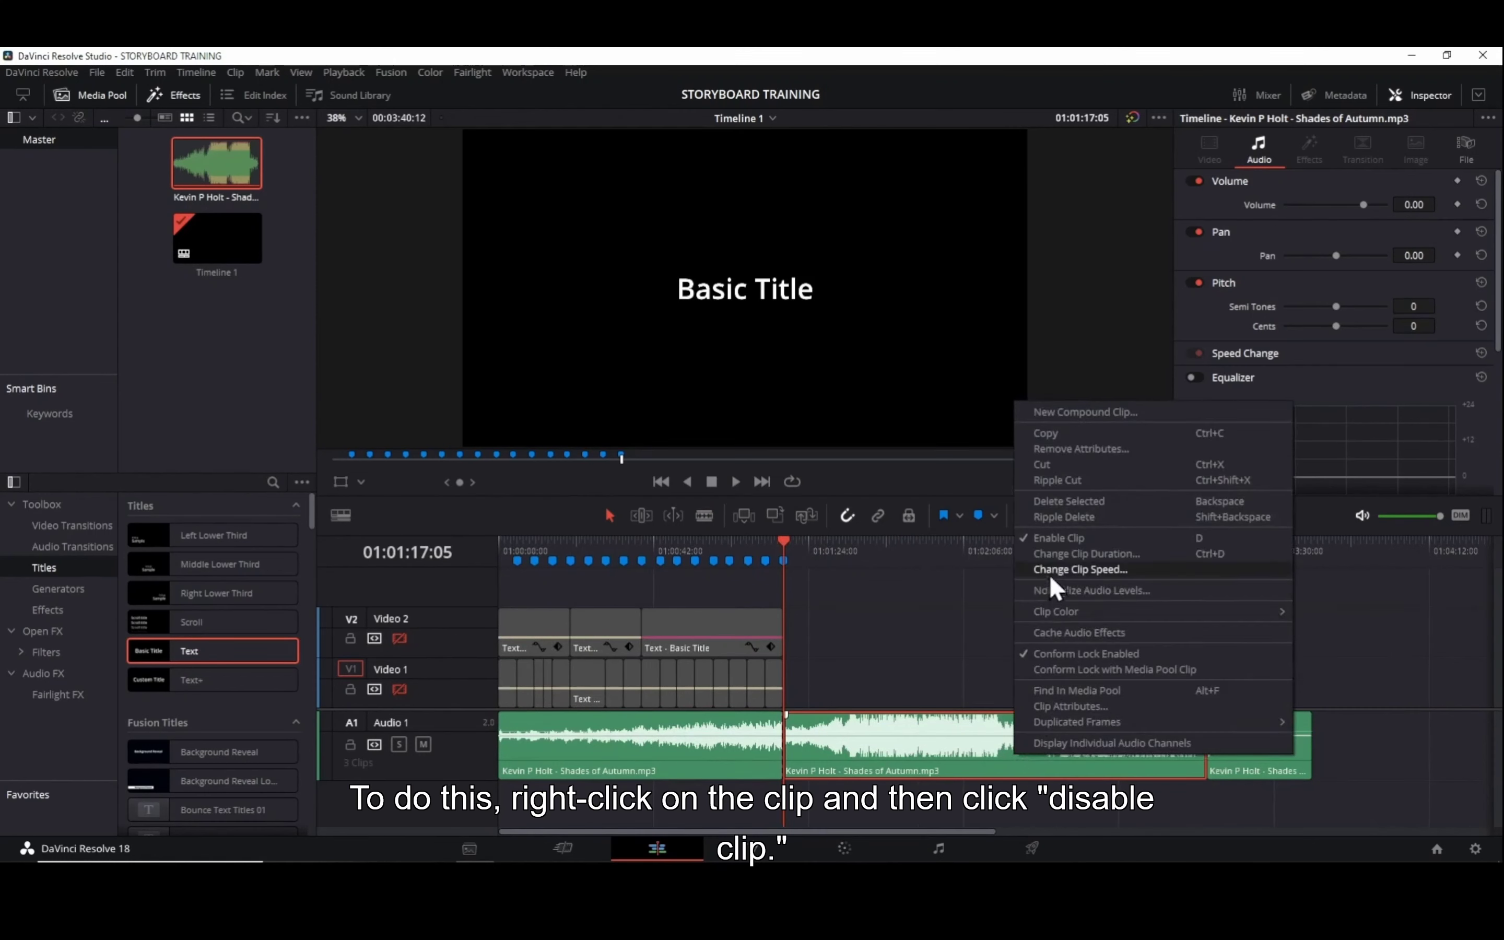
{"action": "left_click", "coordinate": [1052, 541]}
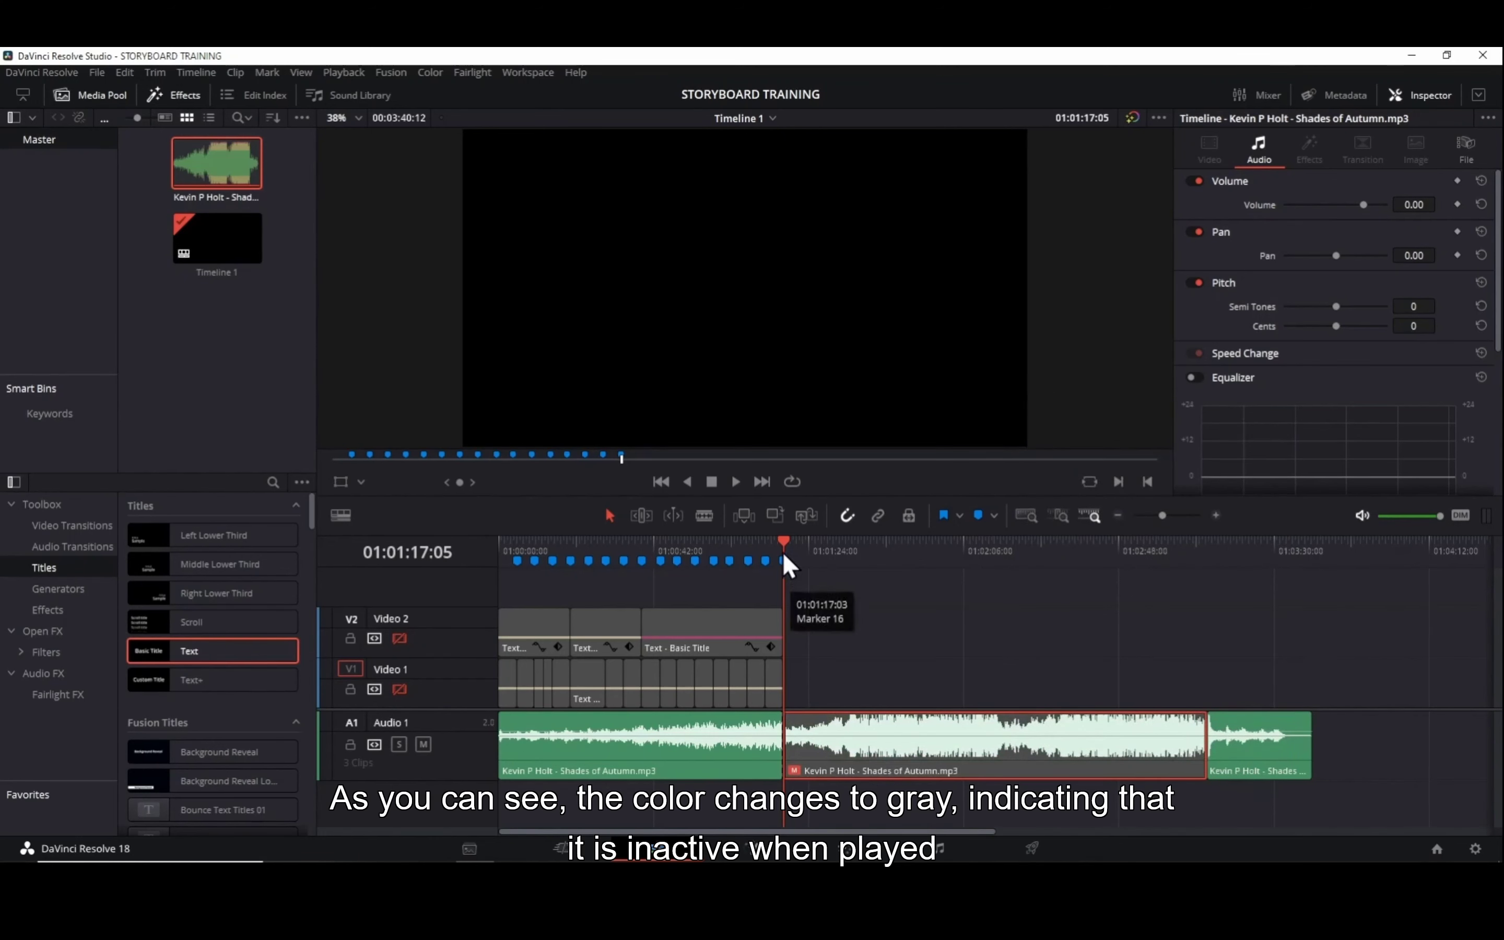
Play the disabled section briefly and move the ending music clip onto a new Audio 2 track, aligned with the disabled clip's start.
{"action": "left_click", "coordinate": [735, 483]}
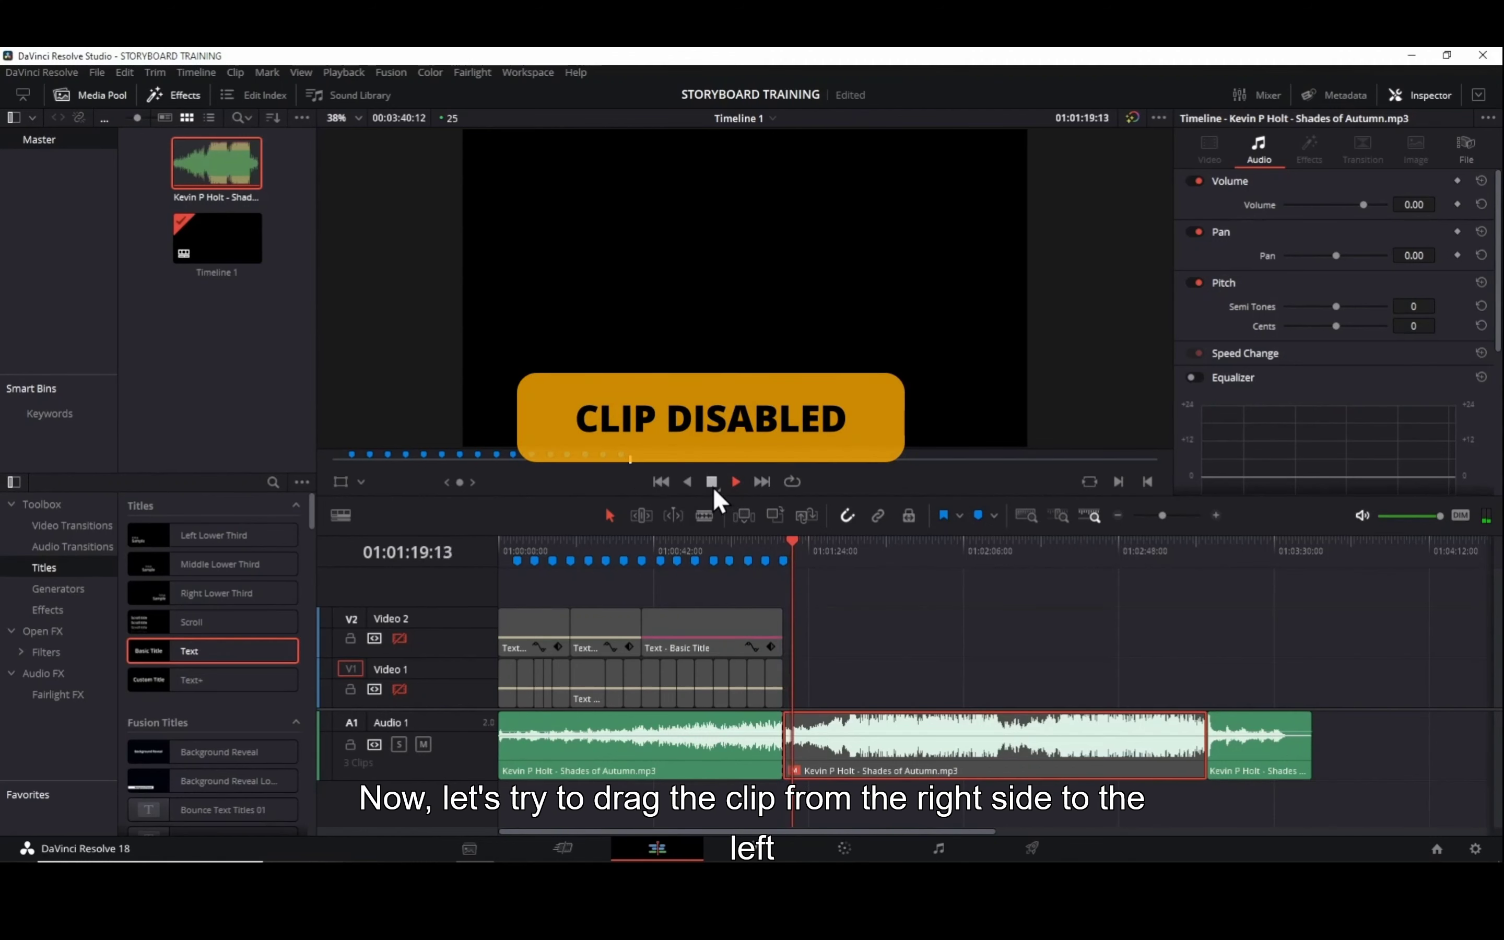
{"action": "left_click", "coordinate": [712, 482]}
{"action": "left_click_drag", "start_coordinate": [1265, 778], "coordinate": [832, 796]}
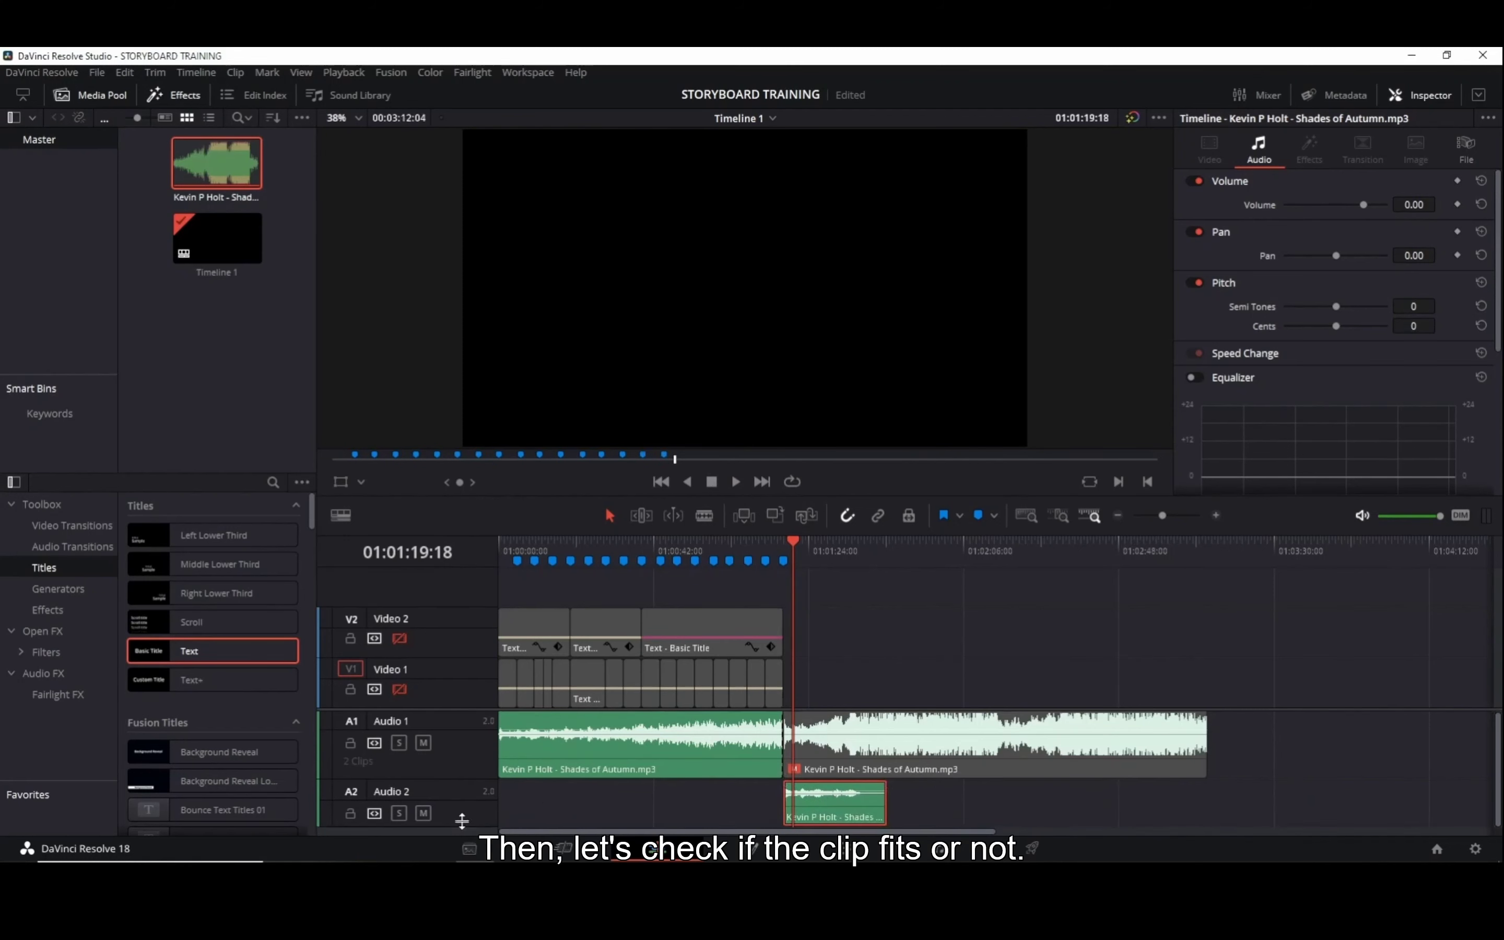
Play the music across the join between the opening clip on Audio 1 and the ending clip on Audio 2.
{"action": "key", "text": "ctrl+equal"}
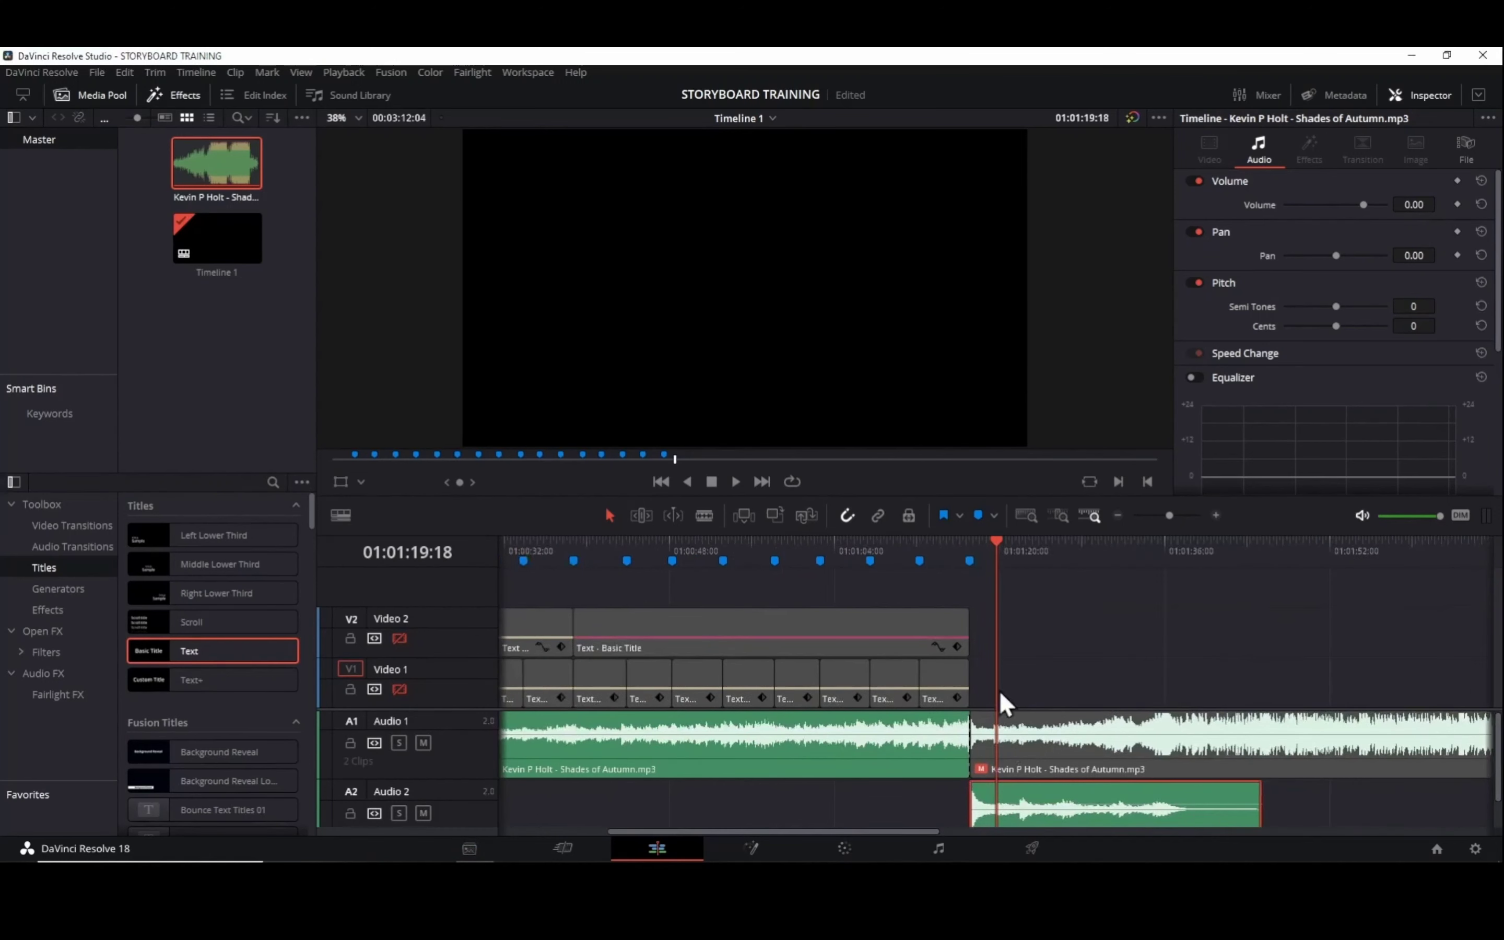
{"action": "left_click_drag", "start_coordinate": [993, 547], "coordinate": [849, 550]}
{"action": "key", "text": "space"}
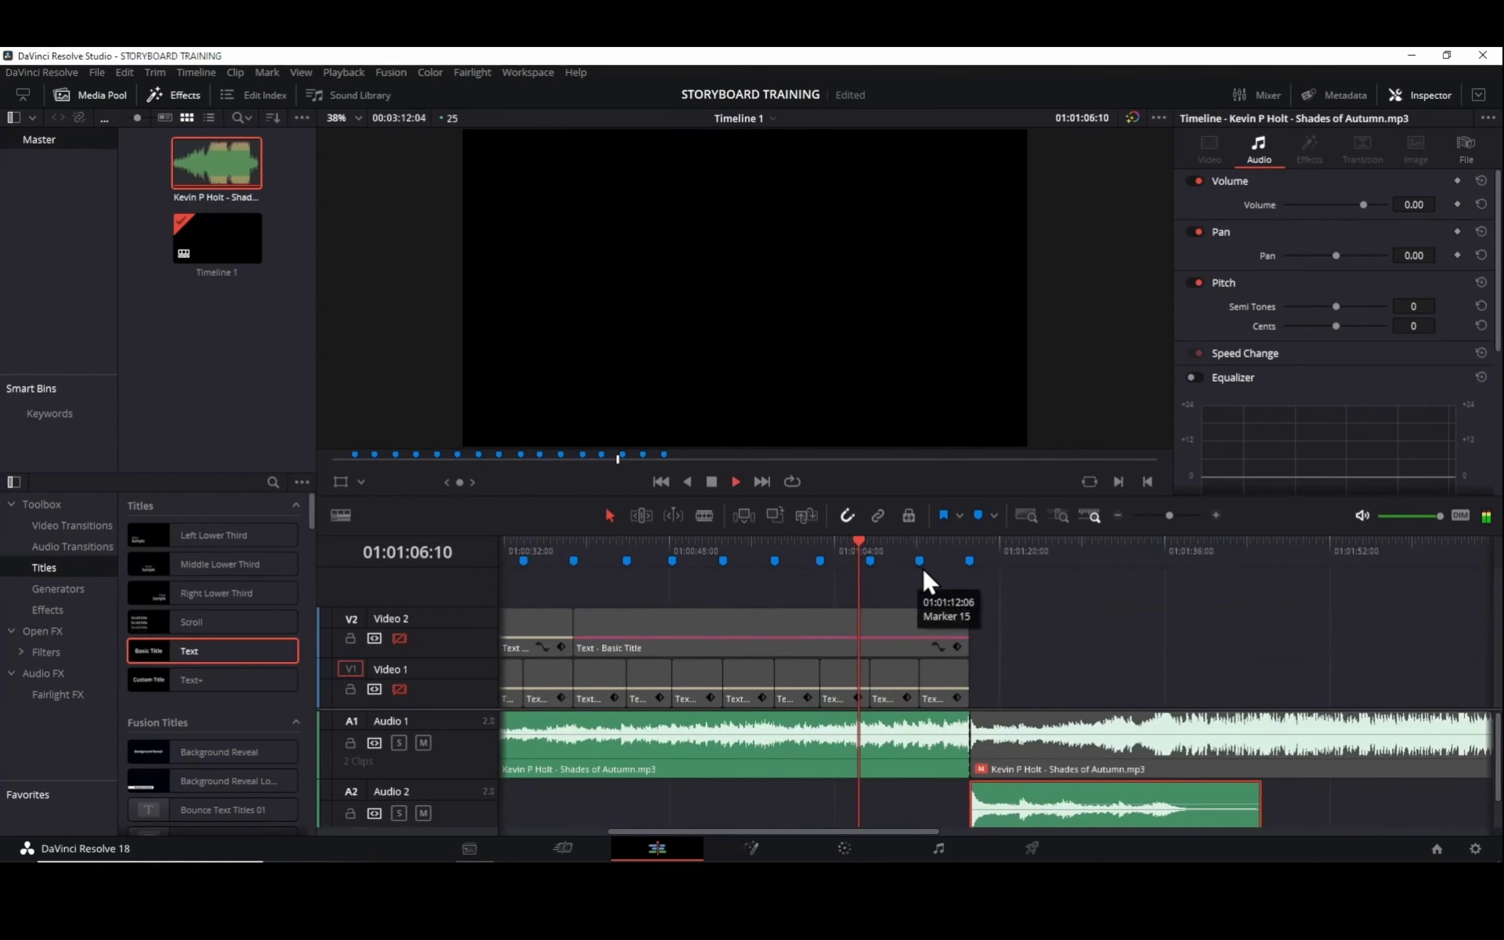
{"action": "left_click", "coordinate": [943, 552]}
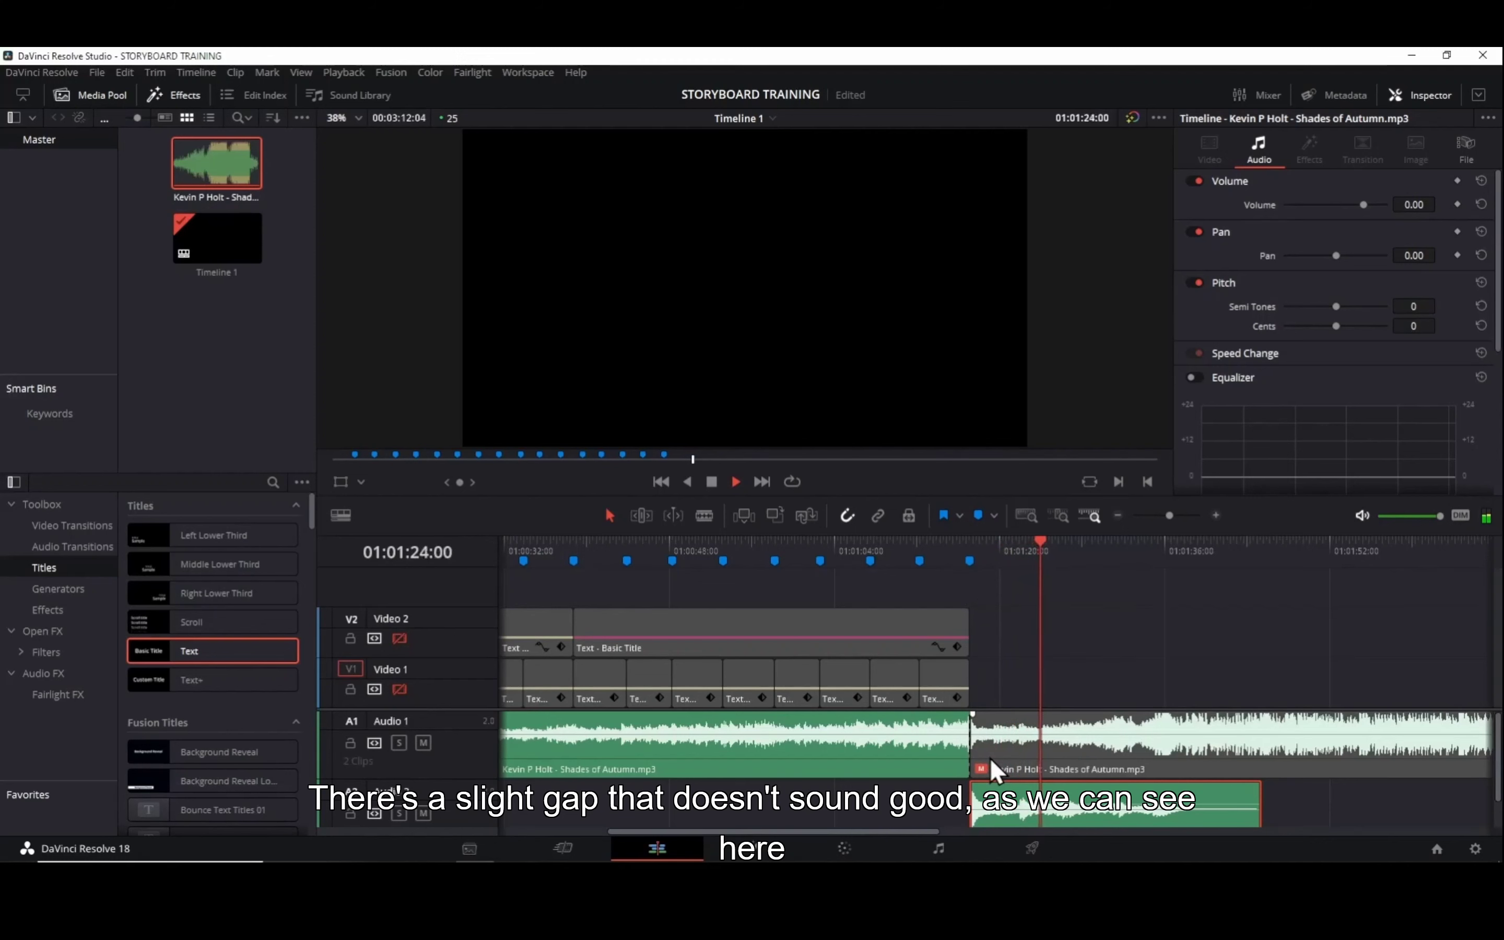
{"action": "left_click", "coordinate": [926, 552]}
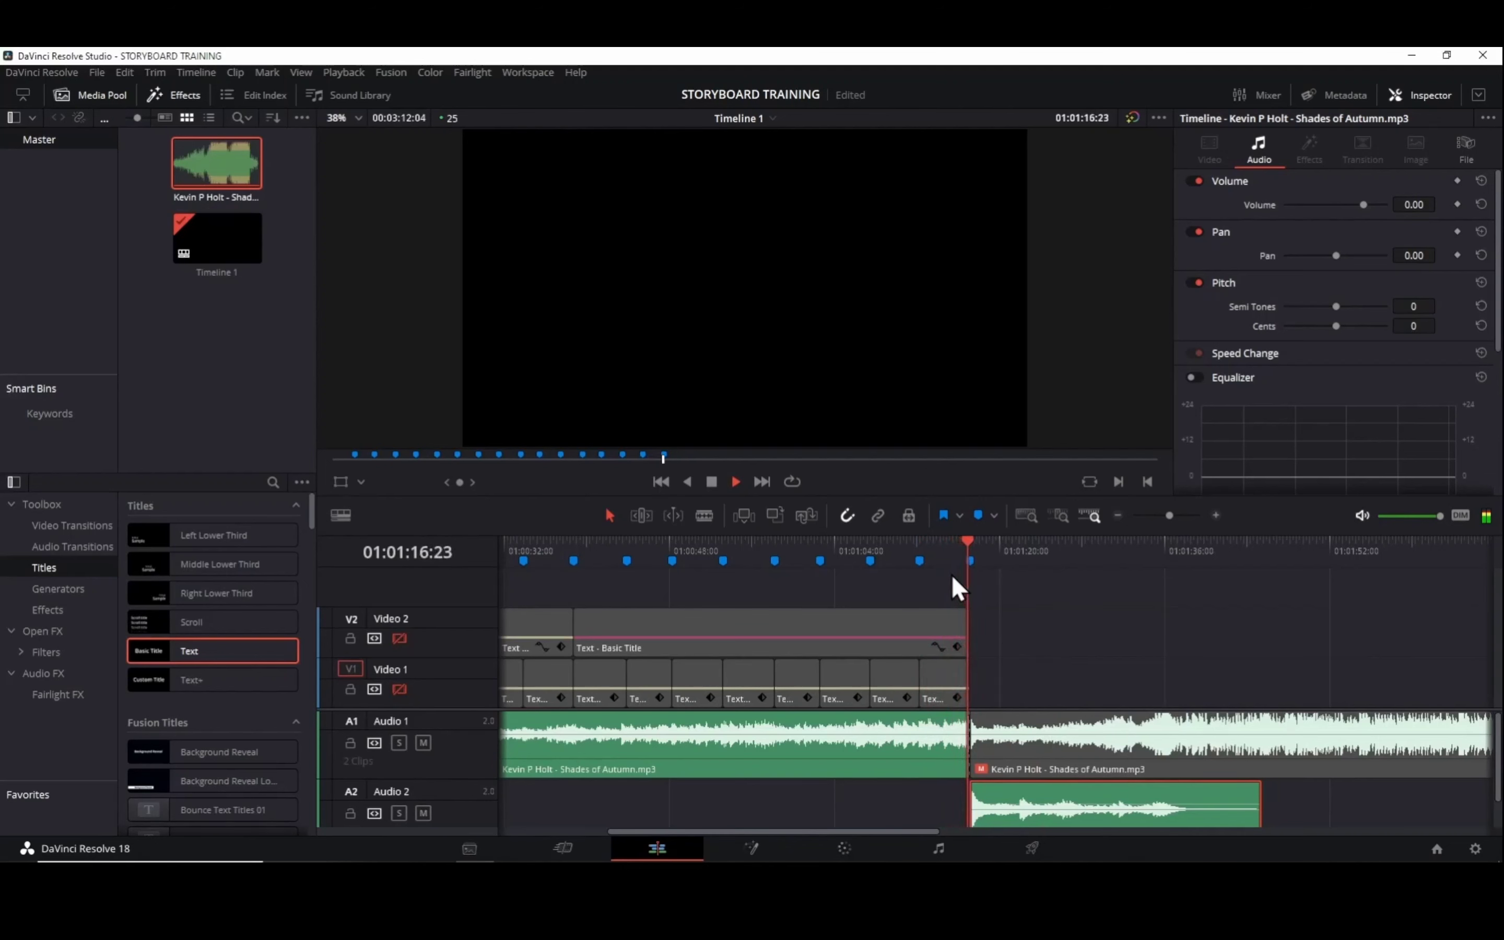
Examine the waveforms at the join up close and replay the music from just before the last marker.
{"action": "scroll", "coordinate": [964, 722], "scroll_direction": "up", "scroll_amount": 5}
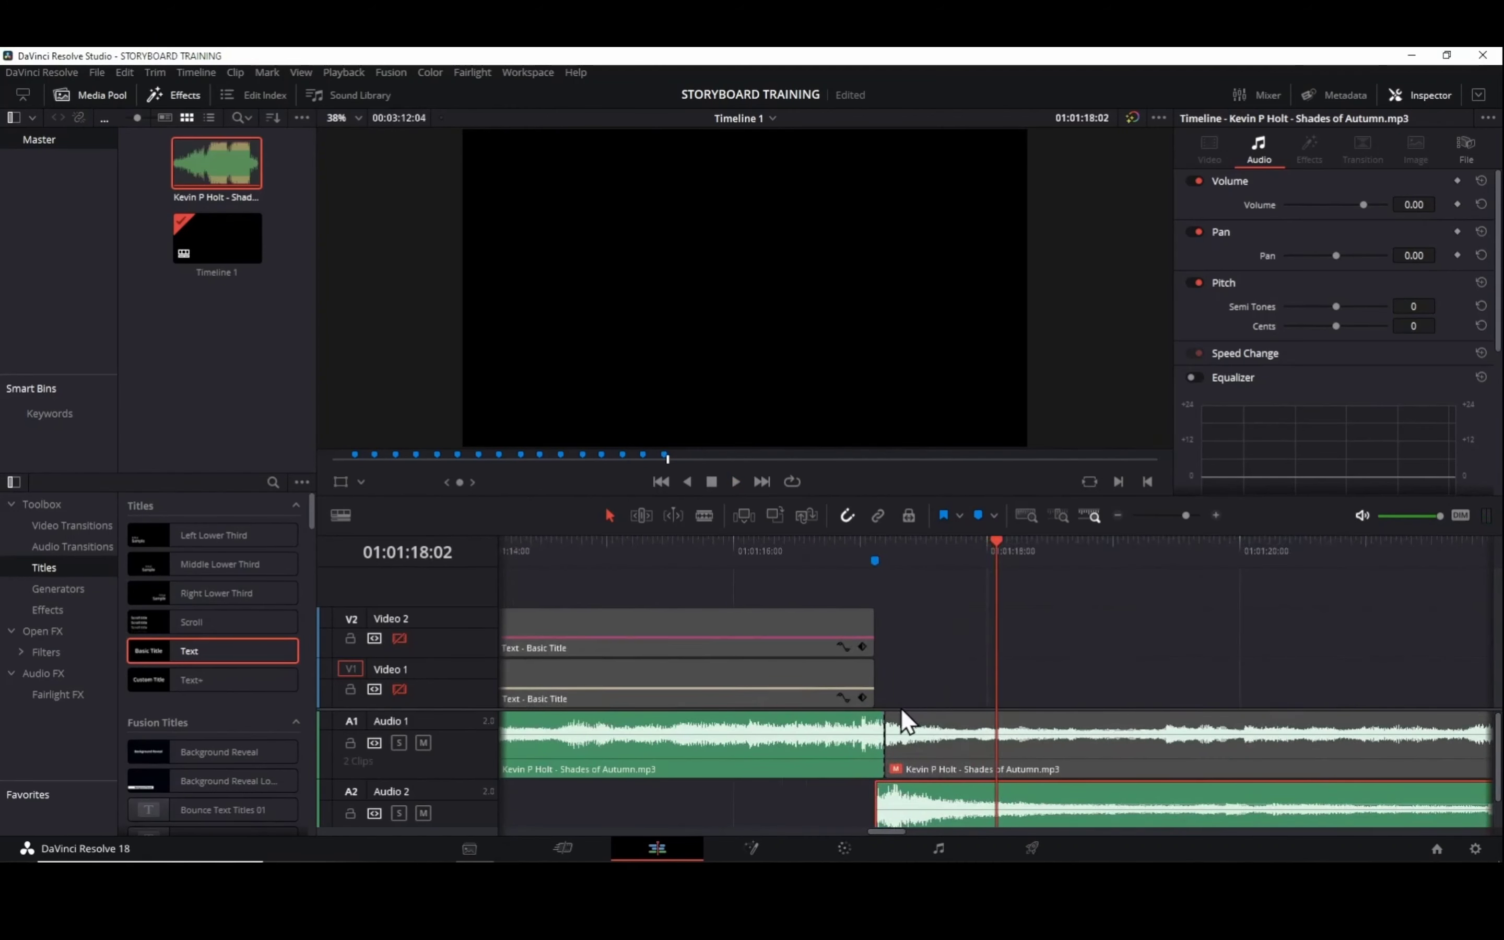
{"action": "scroll", "coordinate": [900, 709], "scroll_direction": "down", "scroll_amount": 3}
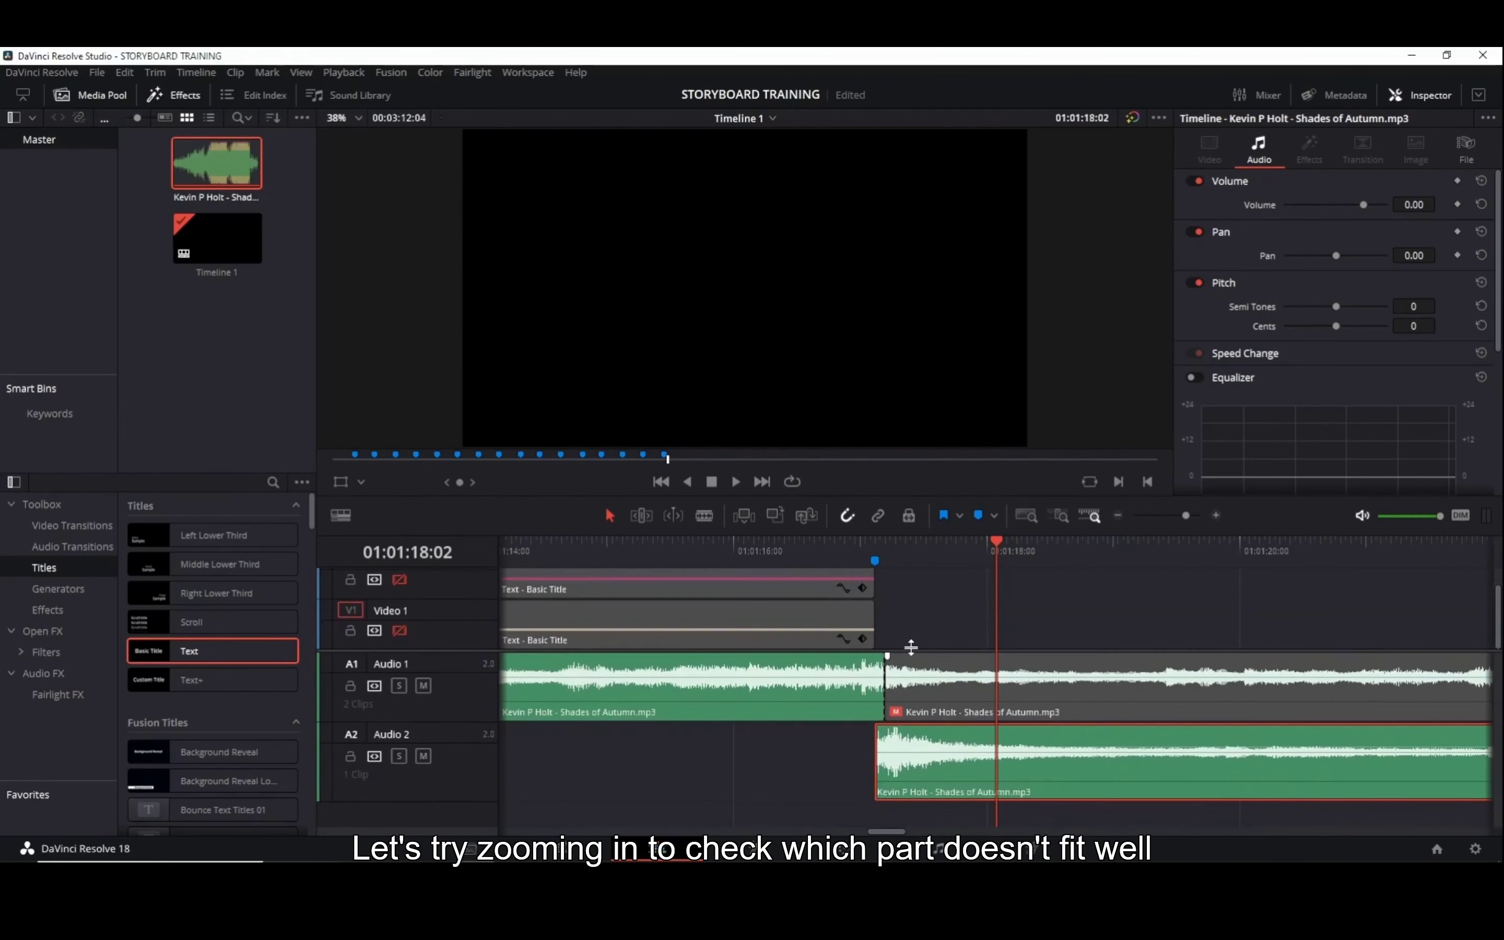
{"action": "scroll", "coordinate": [879, 783], "scroll_direction": "up", "scroll_amount": 2}
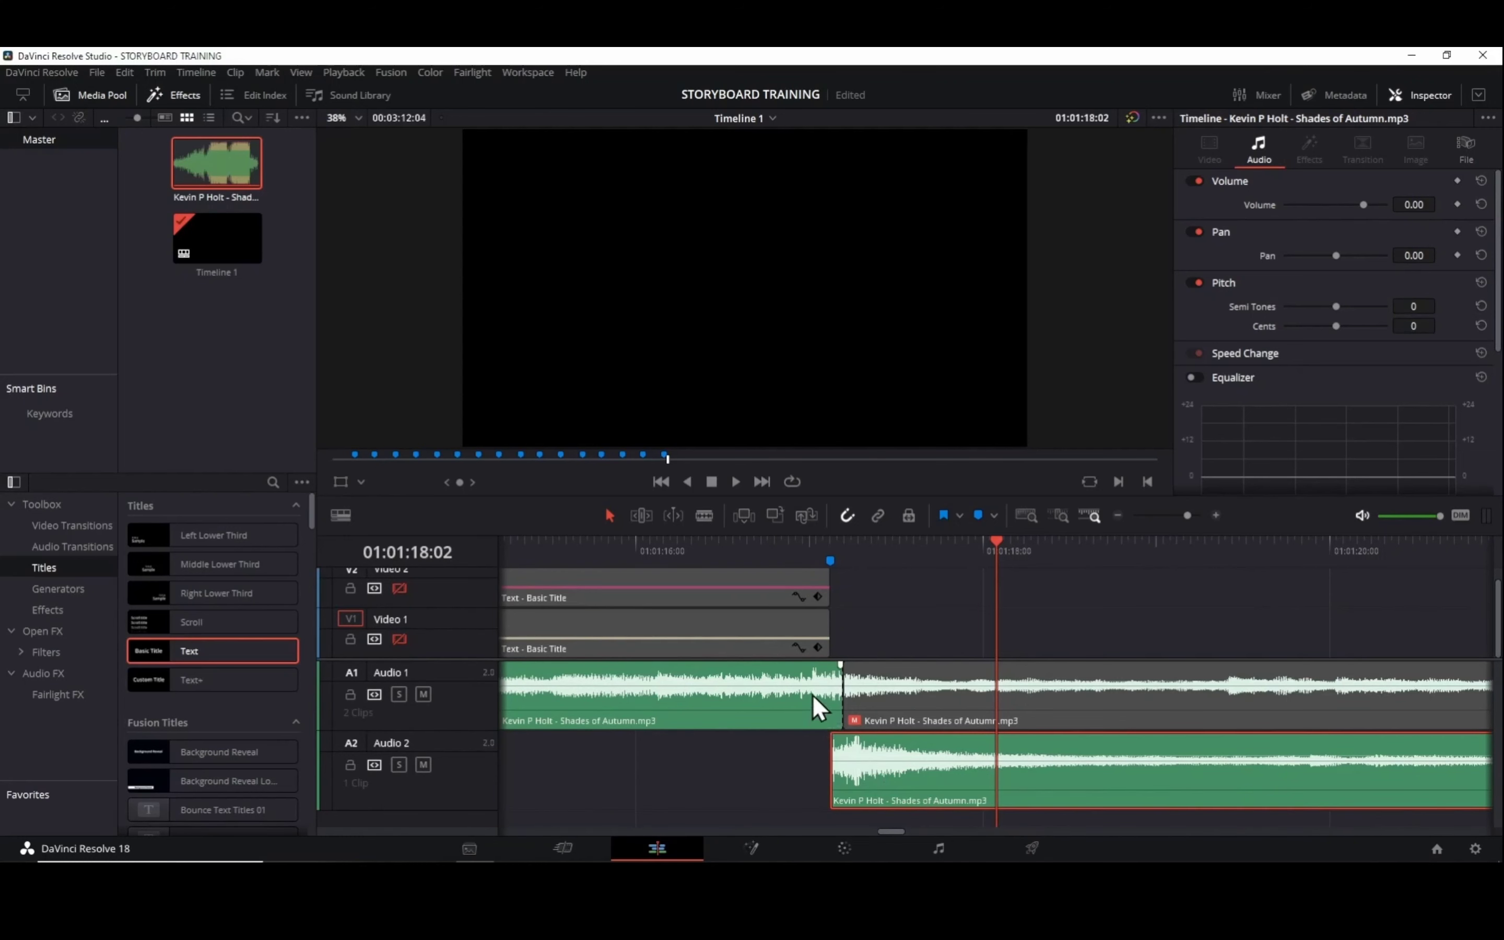
{"action": "left_click", "coordinate": [781, 544]}
{"action": "key", "text": "space"}
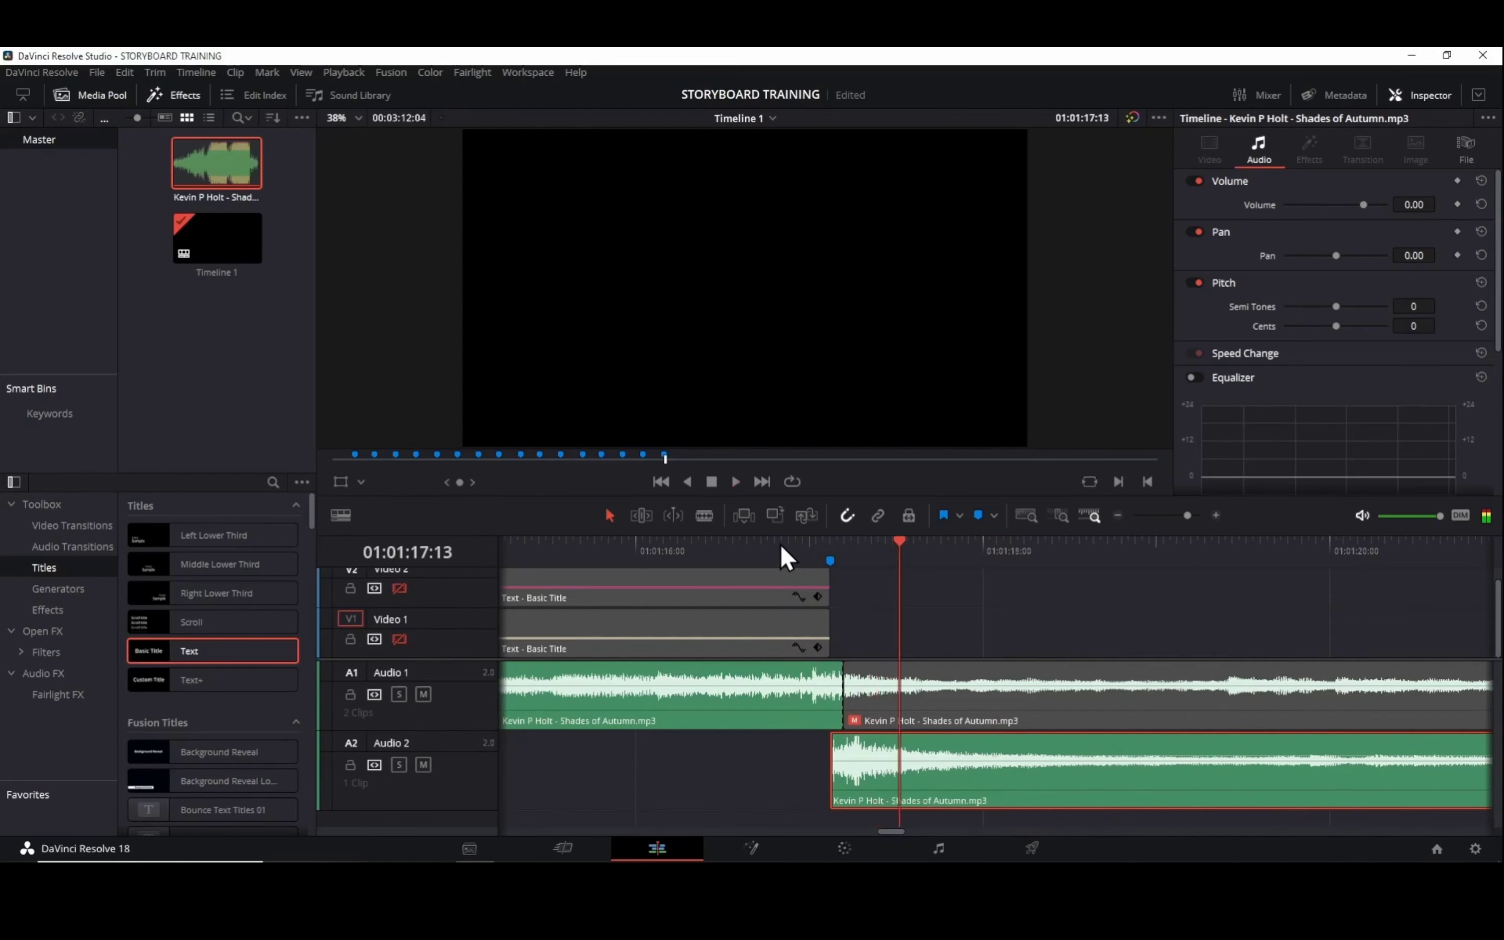
Move the disabled clip away from the cut and shift the Audio 2 clip earlier, aligning both waveform peaks at about 01:01:17:00.
{"action": "left_click_drag", "start_coordinate": [899, 701], "coordinate": [1001, 705]}
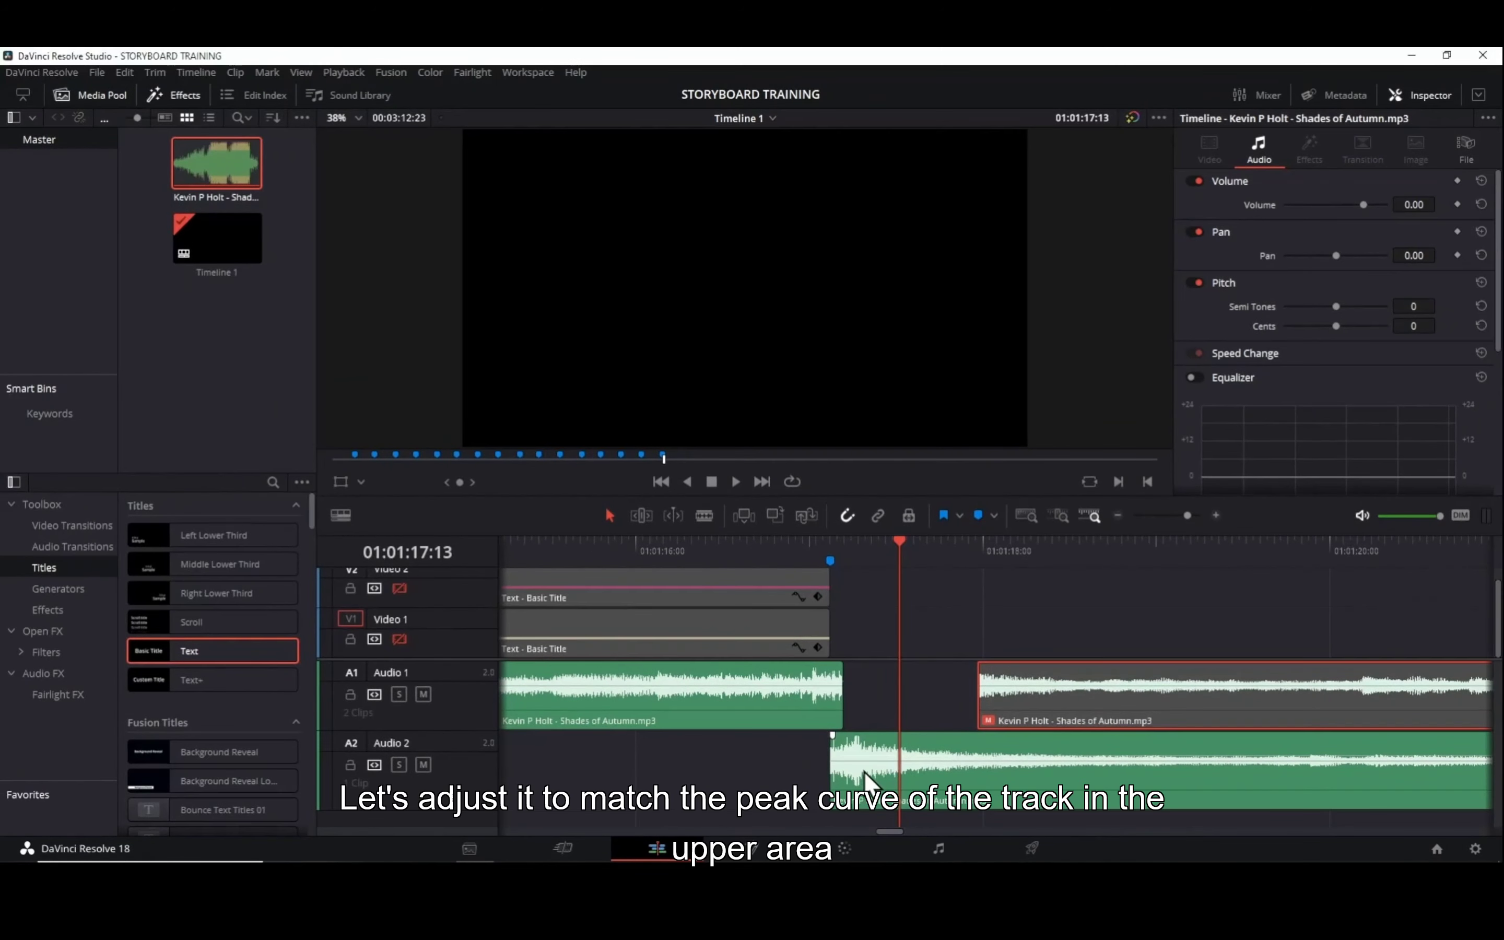
{"action": "left_click_drag", "start_coordinate": [866, 772], "coordinate": [818, 769]}
{"action": "left_click_drag", "start_coordinate": [814, 545], "coordinate": [812, 546]}
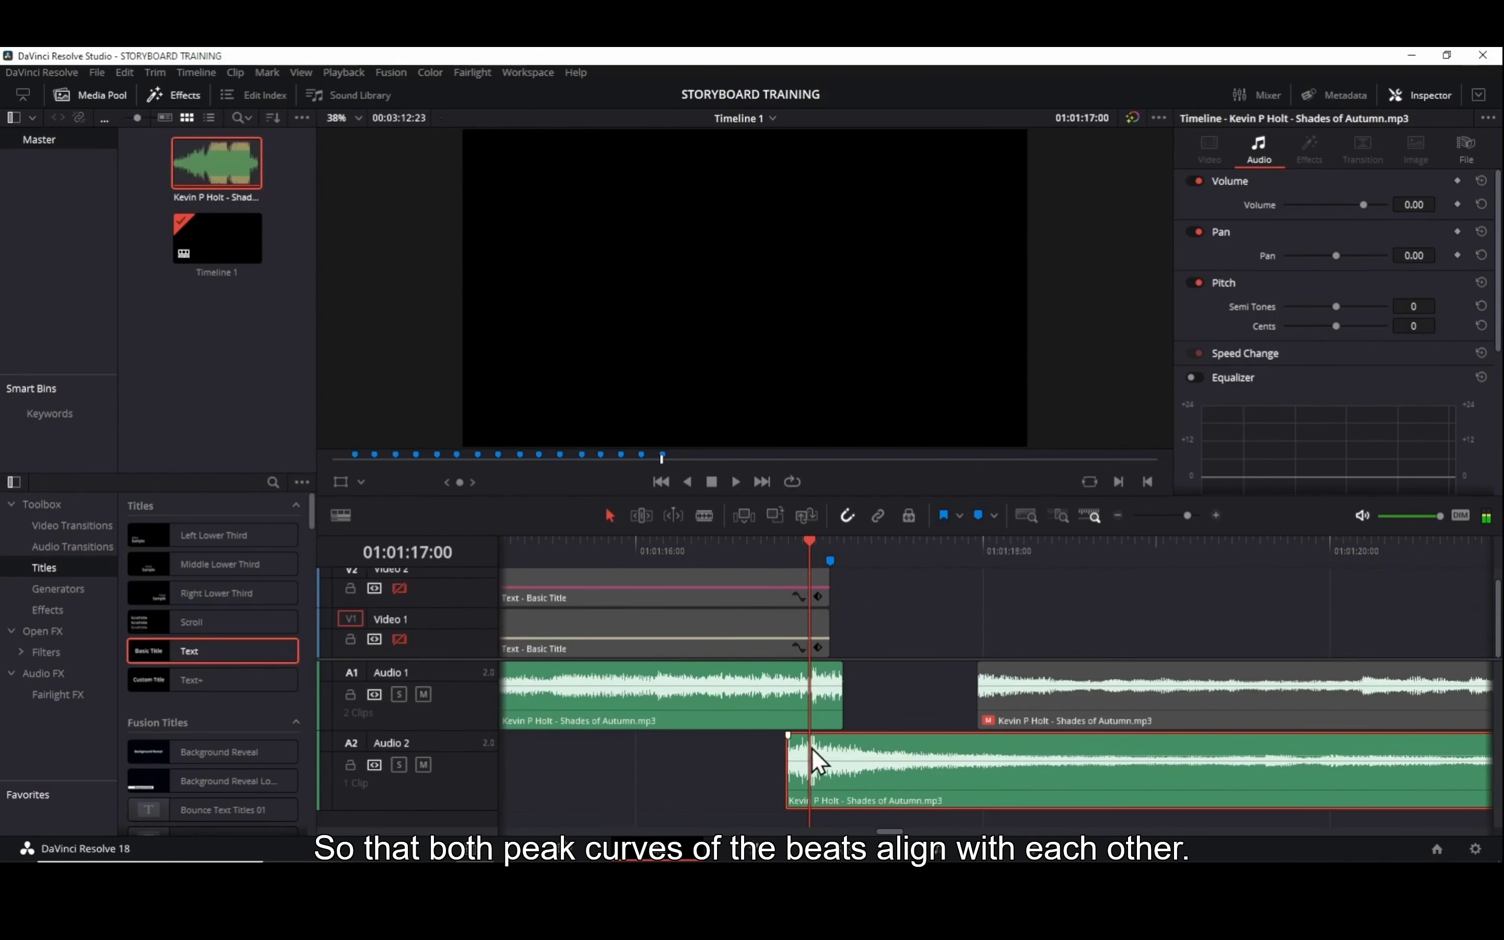
Replay the music several times from shortly before the overlap to check the realigned join.
{"action": "key", "text": "ctrl+minus"}
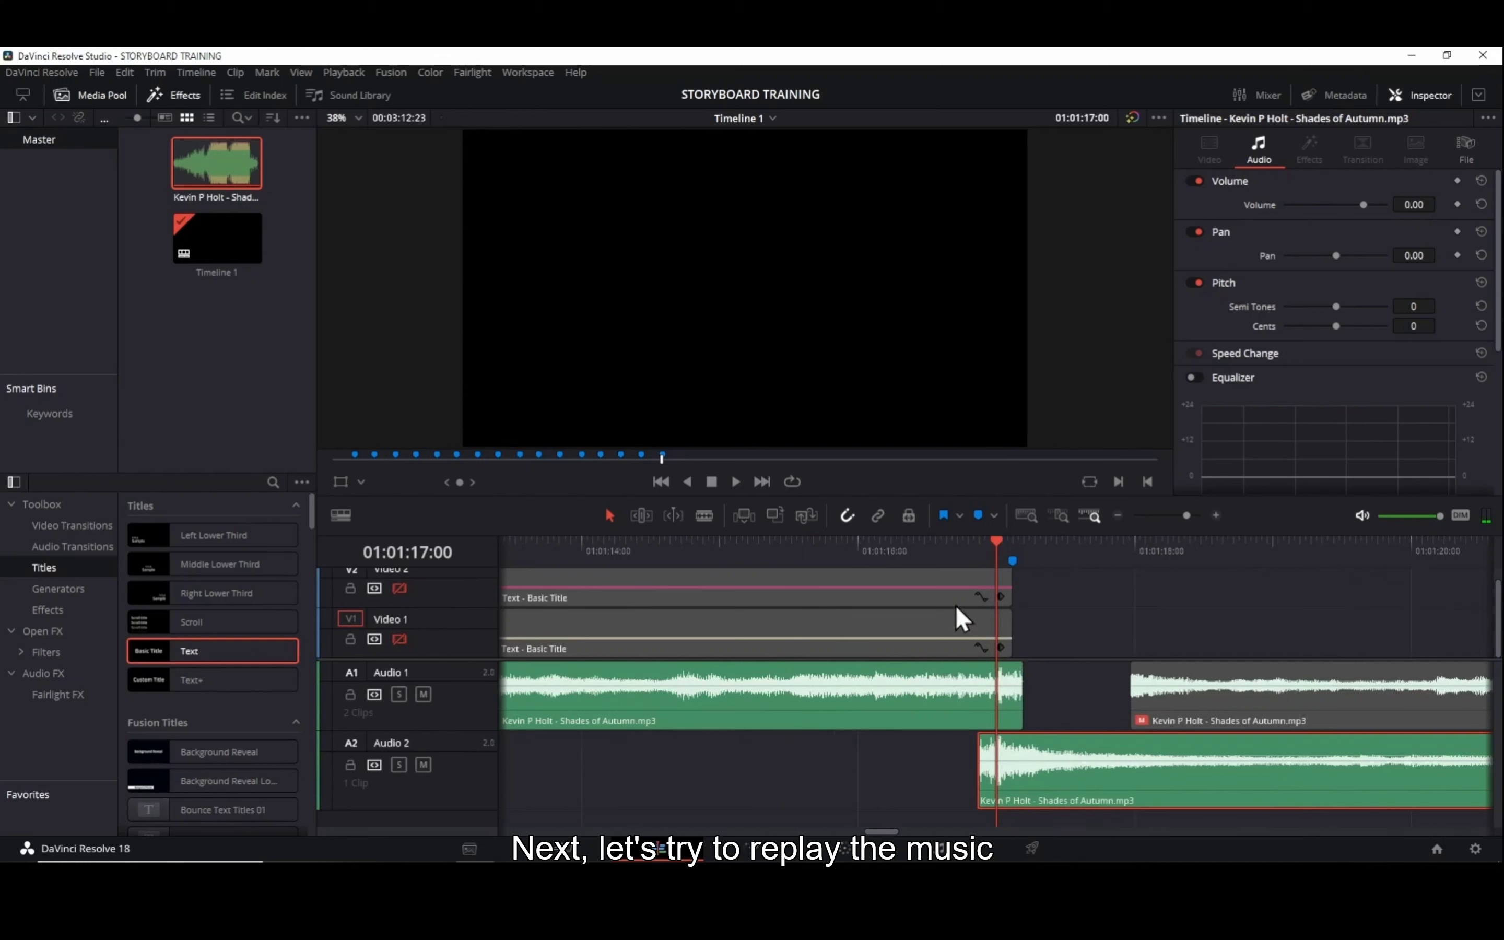
{"action": "left_click", "coordinate": [835, 554]}
{"action": "key", "text": "space"}
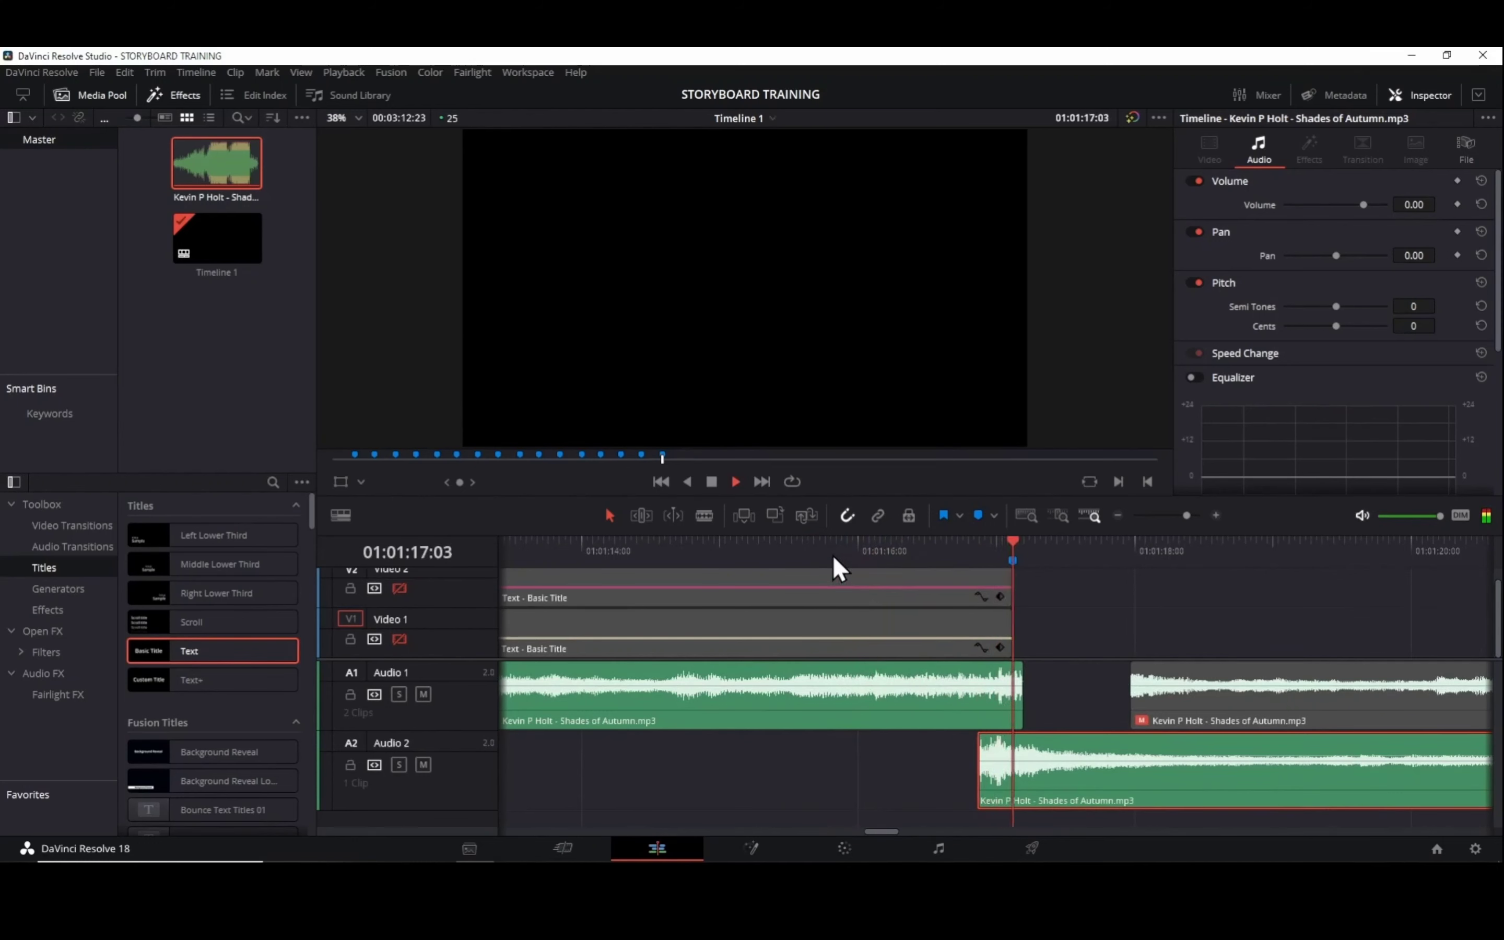
{"action": "left_click", "coordinate": [818, 559]}
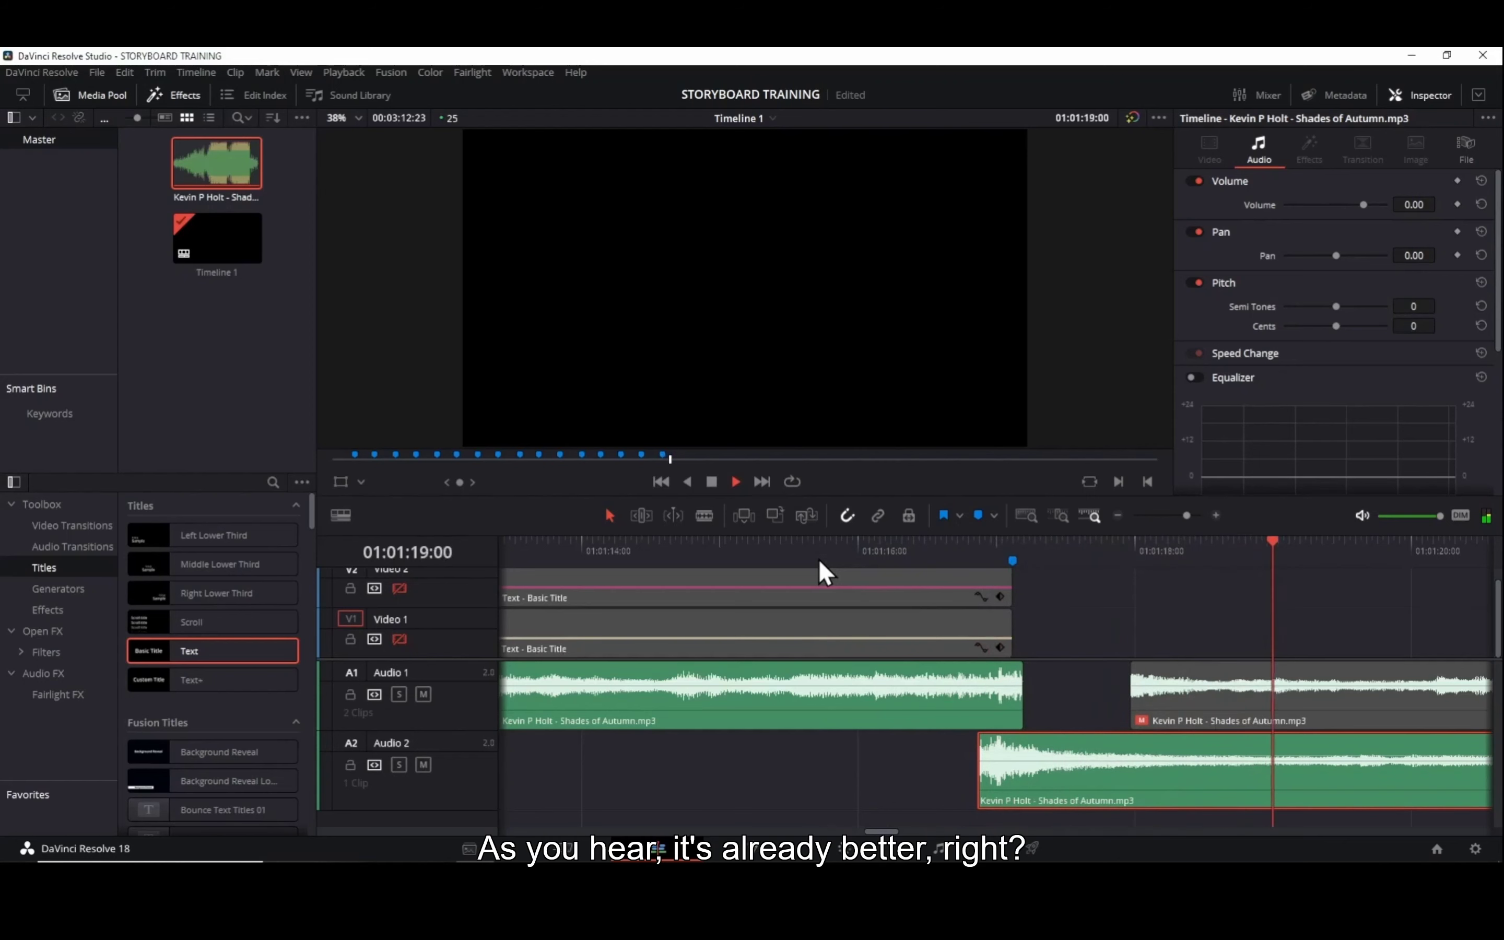
{"action": "left_click_drag", "start_coordinate": [818, 558], "coordinate": [771, 561]}
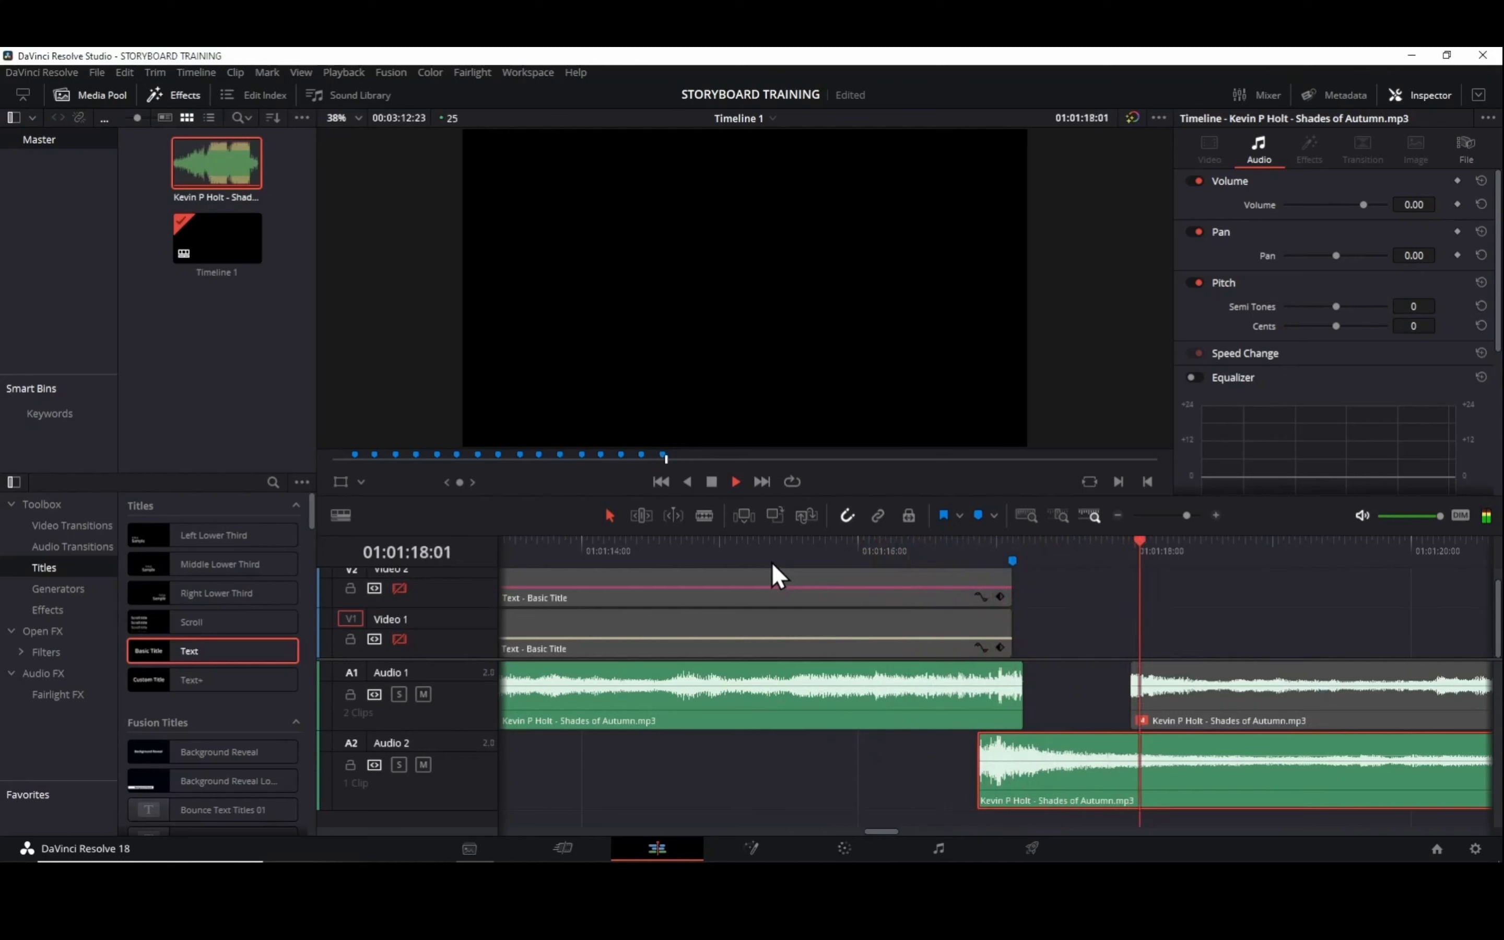
{"action": "key", "text": "space"}
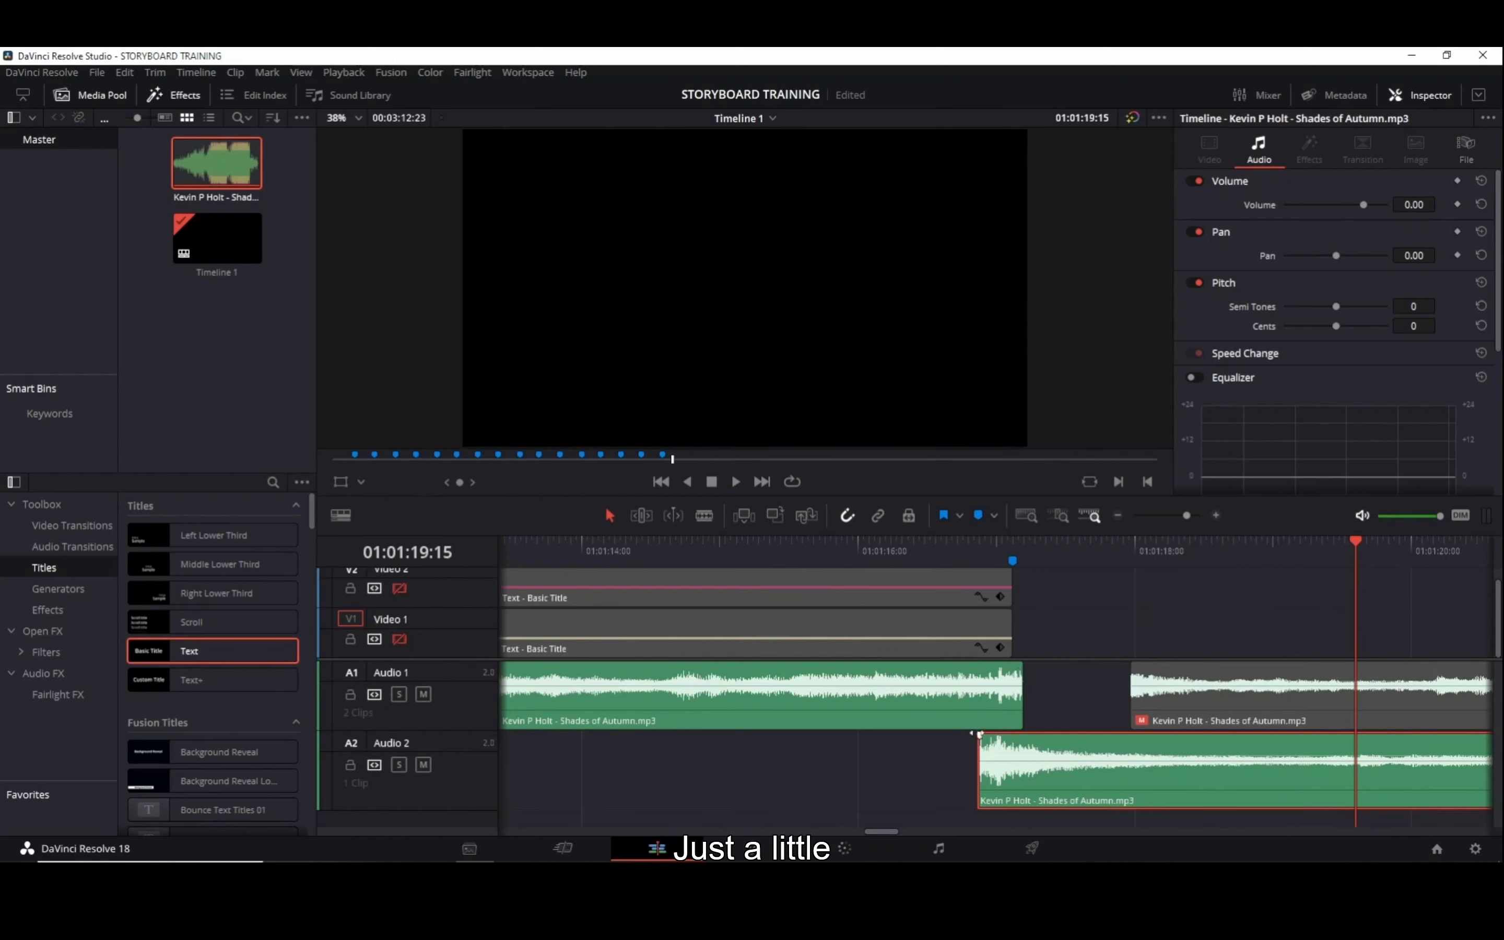
Add a short fade-in to the Audio 2 ending clip and a short fade-out to the Audio 1 opening clip where they overlap.
{"action": "scroll", "coordinate": [900, 797], "scroll_direction": "up", "scroll_amount": 3}
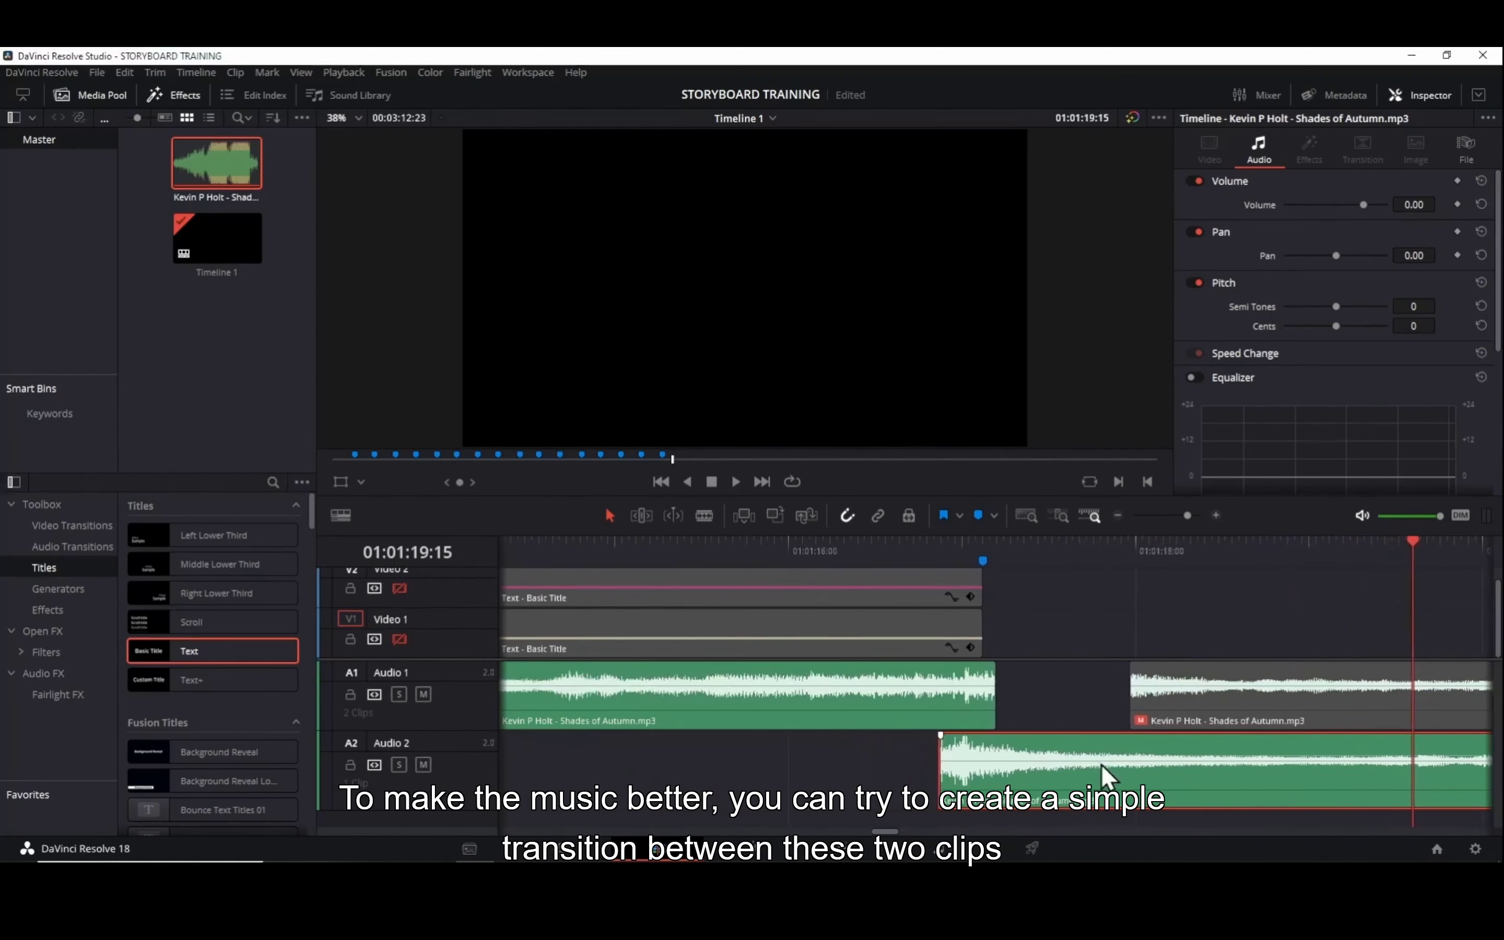
{"action": "mouse_move", "coordinate": [946, 768]}
{"action": "left_mouse_down"}
{"action": "mouse_move", "coordinate": [930, 770]}
{"action": "mouse_move", "coordinate": [952, 771]}
{"action": "left_mouse_up"}
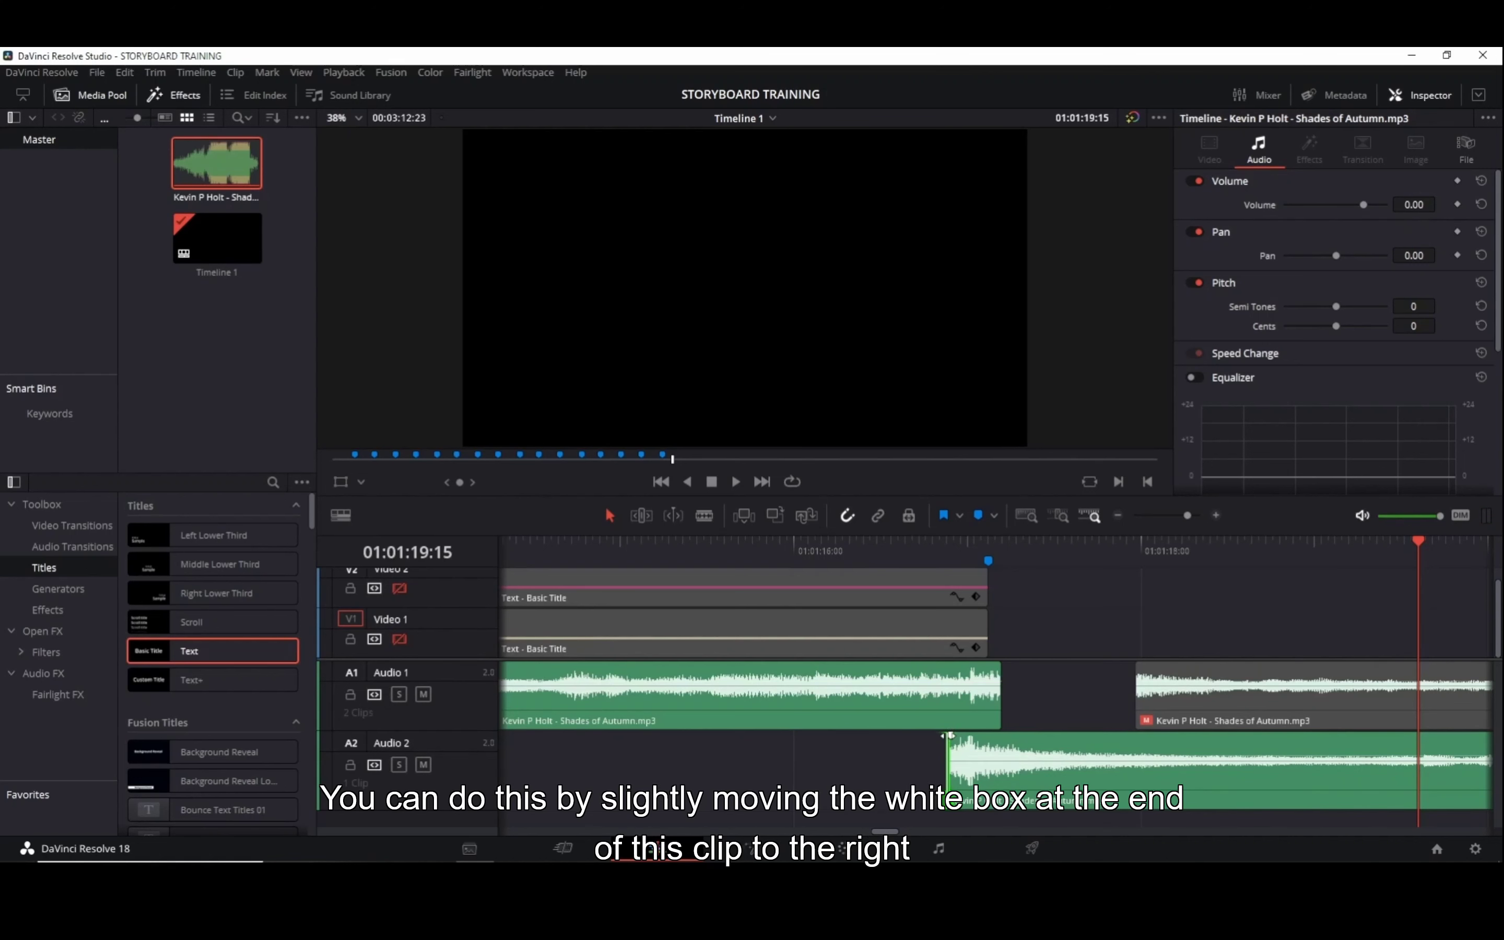
{"action": "left_click_drag", "start_coordinate": [949, 735], "coordinate": [981, 735]}
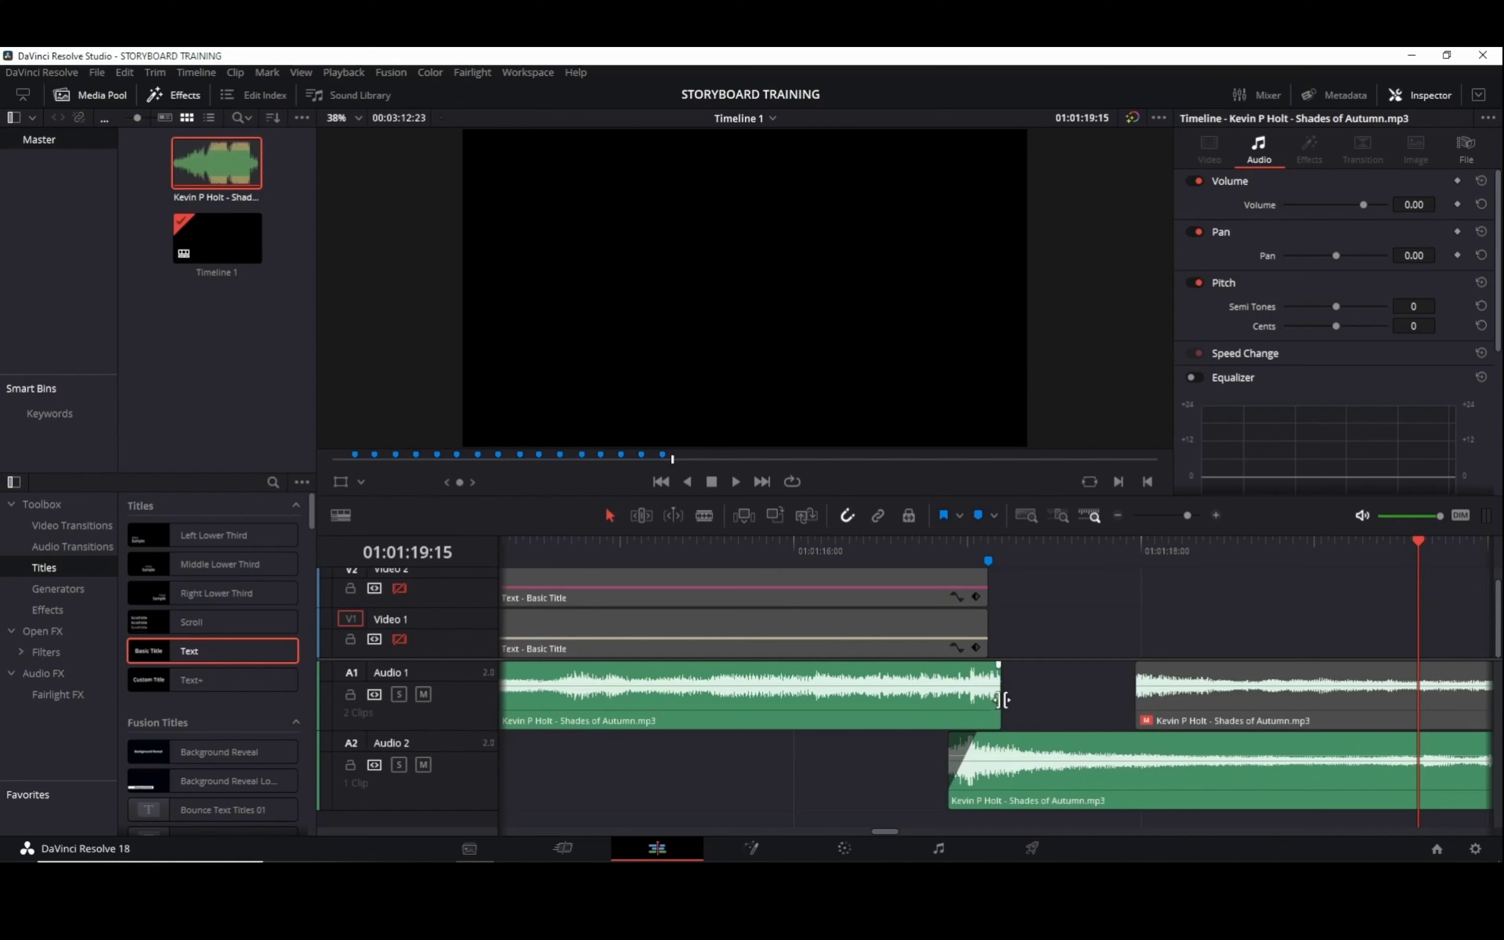
{"action": "left_click_drag", "start_coordinate": [998, 664], "coordinate": [961, 664]}
Play the music through the overlapping fades to check the crossfade, and stop playback after the join.
{"action": "scroll", "coordinate": [981, 728], "scroll_direction": "down", "scroll_amount": 2}
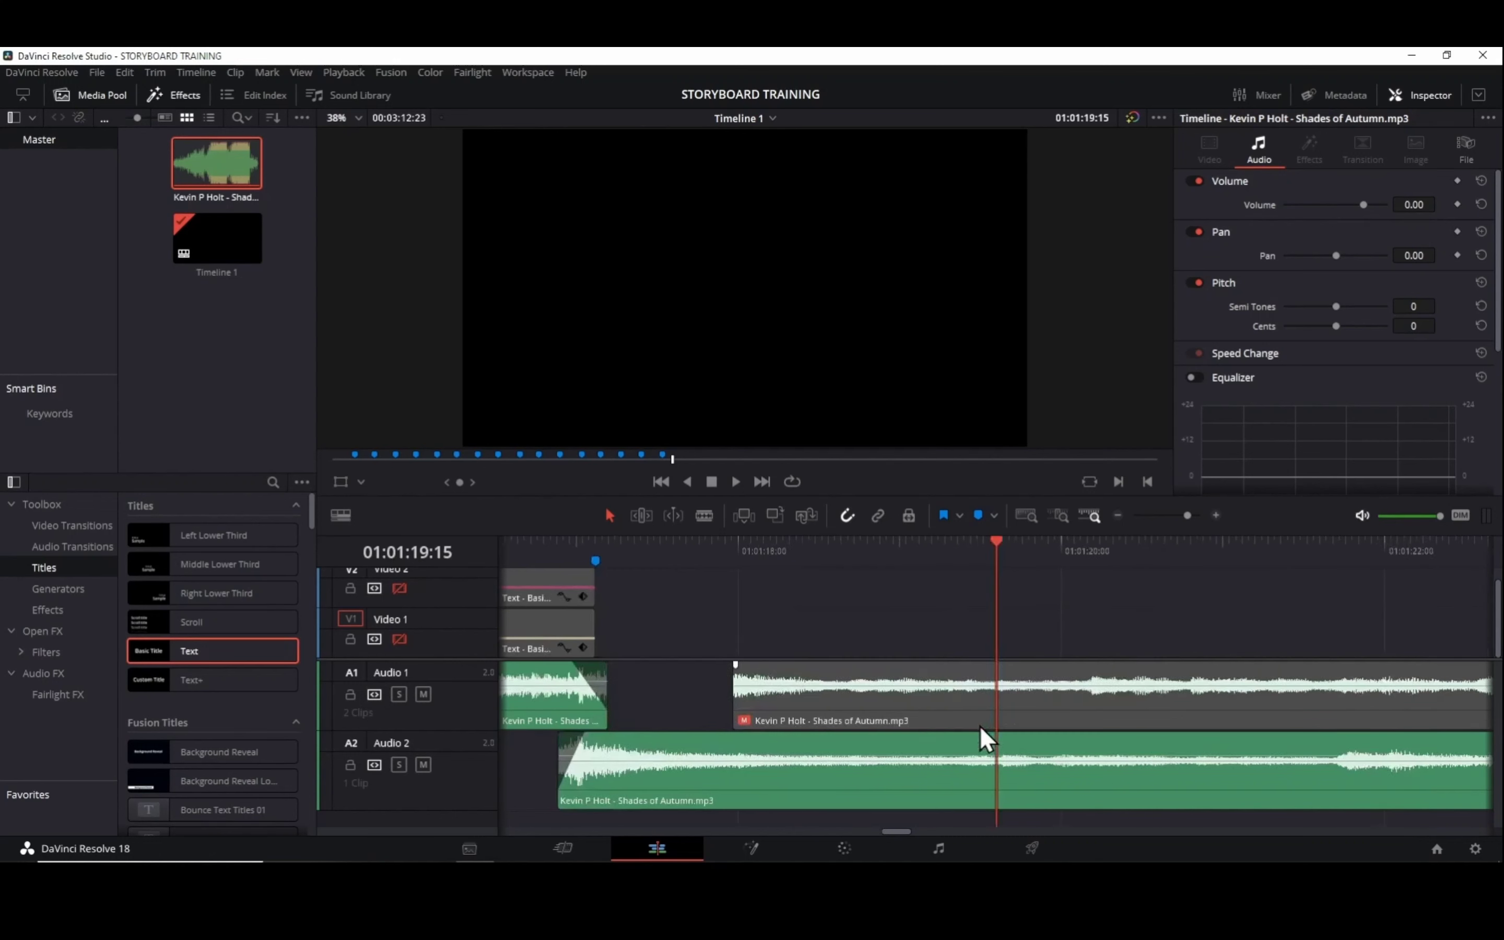
{"action": "left_click_drag", "start_coordinate": [691, 704], "coordinate": [992, 691]}
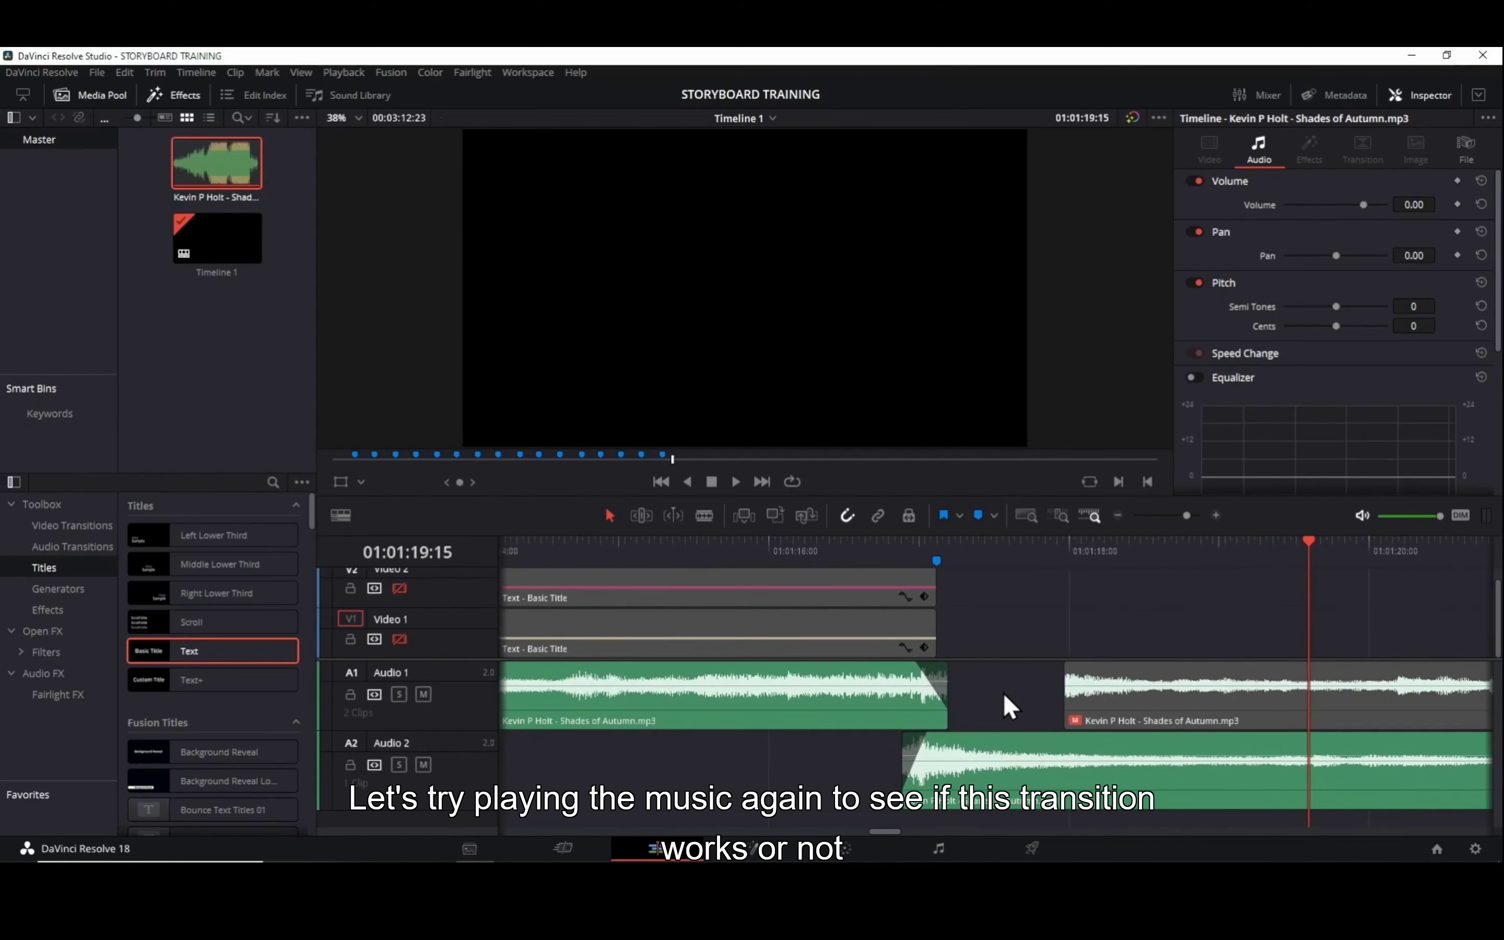
{"action": "left_click", "coordinate": [782, 550]}
{"action": "key", "text": "space"}
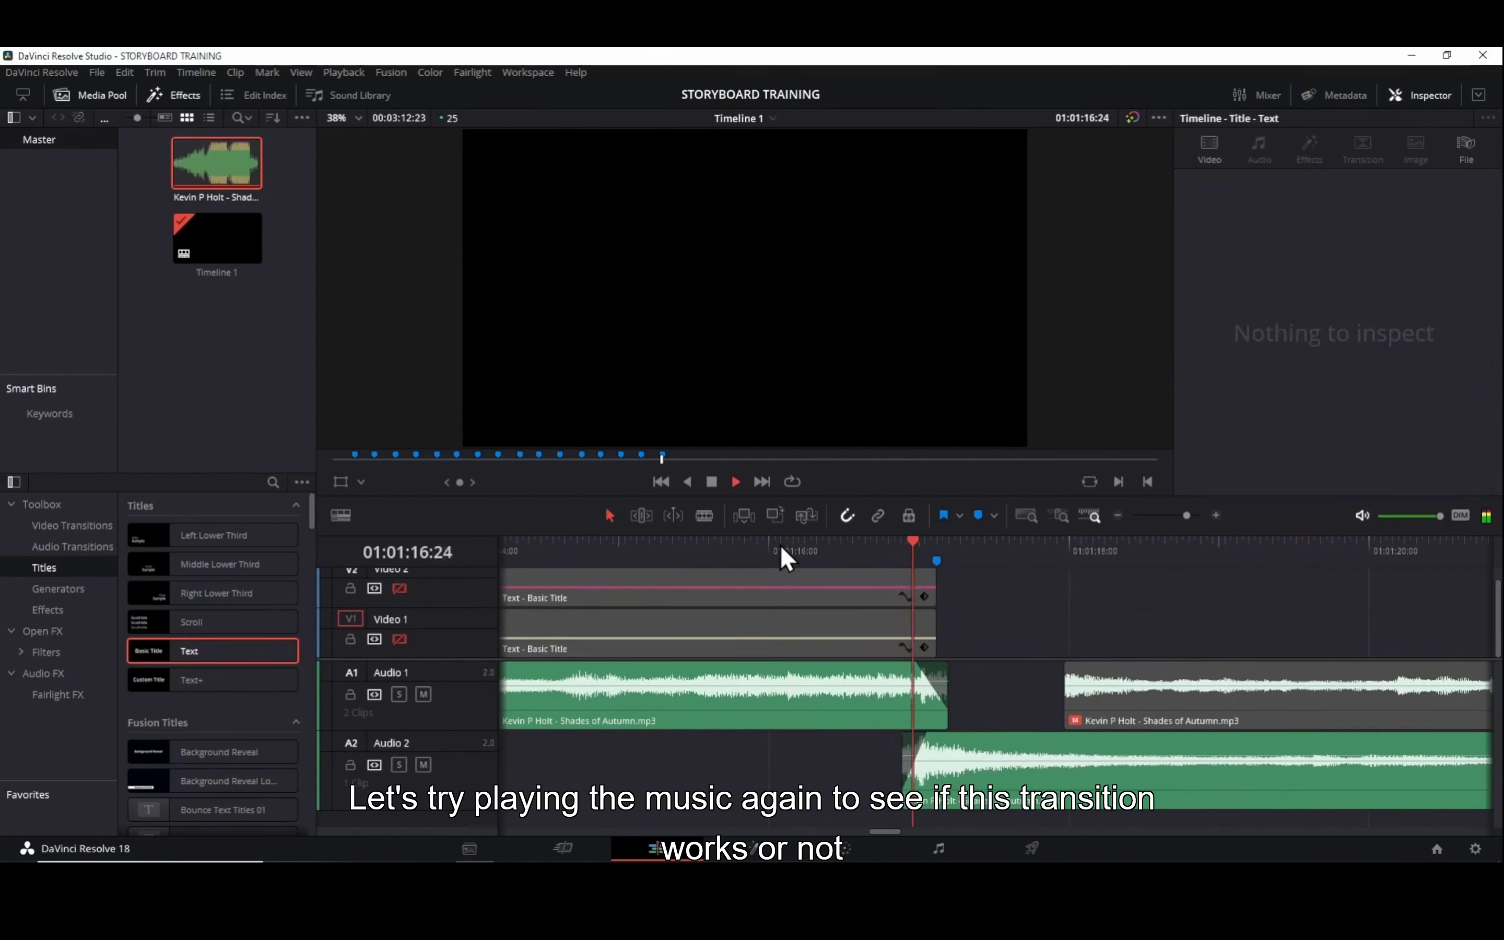
{"action": "left_click_drag", "start_coordinate": [668, 548], "coordinate": [585, 545]}
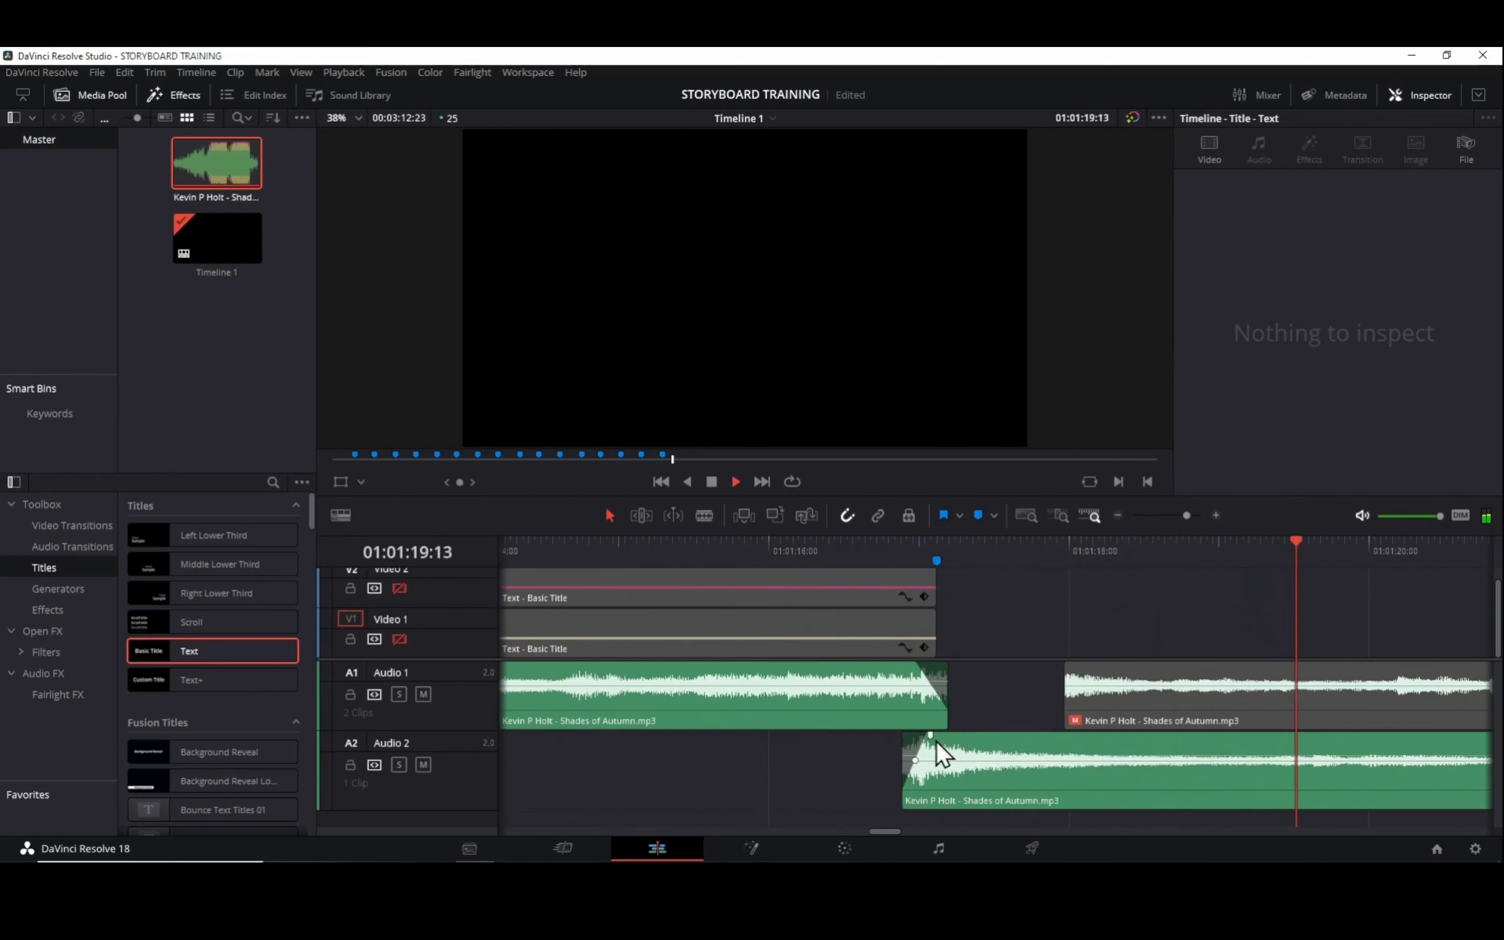
{"action": "scroll", "coordinate": [936, 740], "scroll_direction": "down", "scroll_amount": 3}
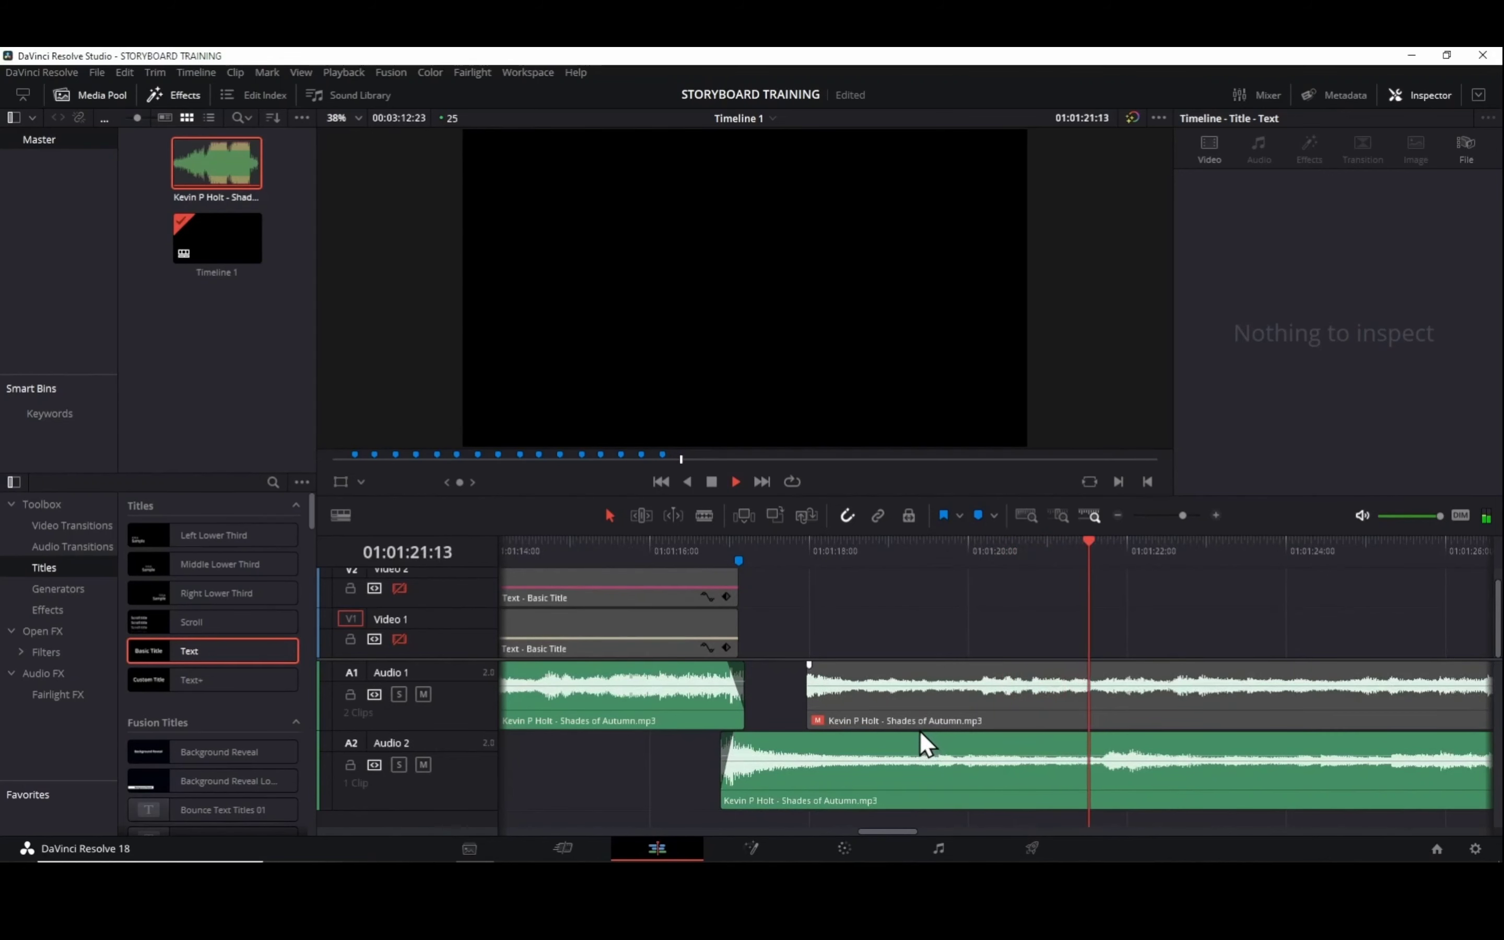
{"action": "key", "text": "space"}
Move the disabled music clip further along the Audio 1 track, leaving a wider gap after the opening clip.
{"action": "scroll", "coordinate": [919, 732], "scroll_direction": "down", "scroll_amount": 3}
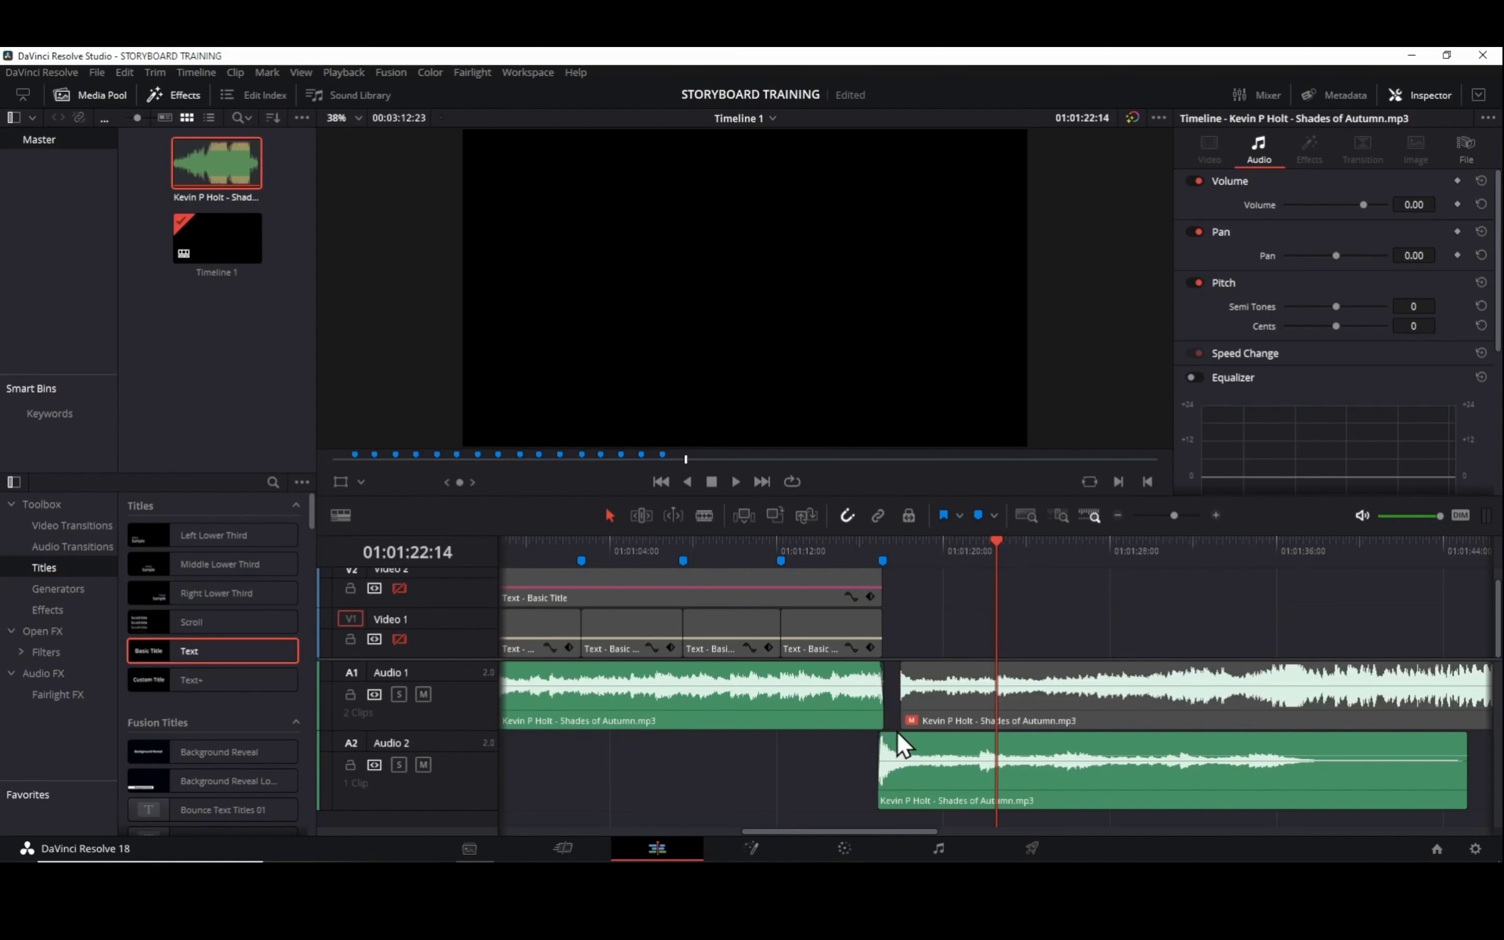
{"action": "scroll", "coordinate": [967, 731], "scroll_direction": "down", "scroll_amount": 5}
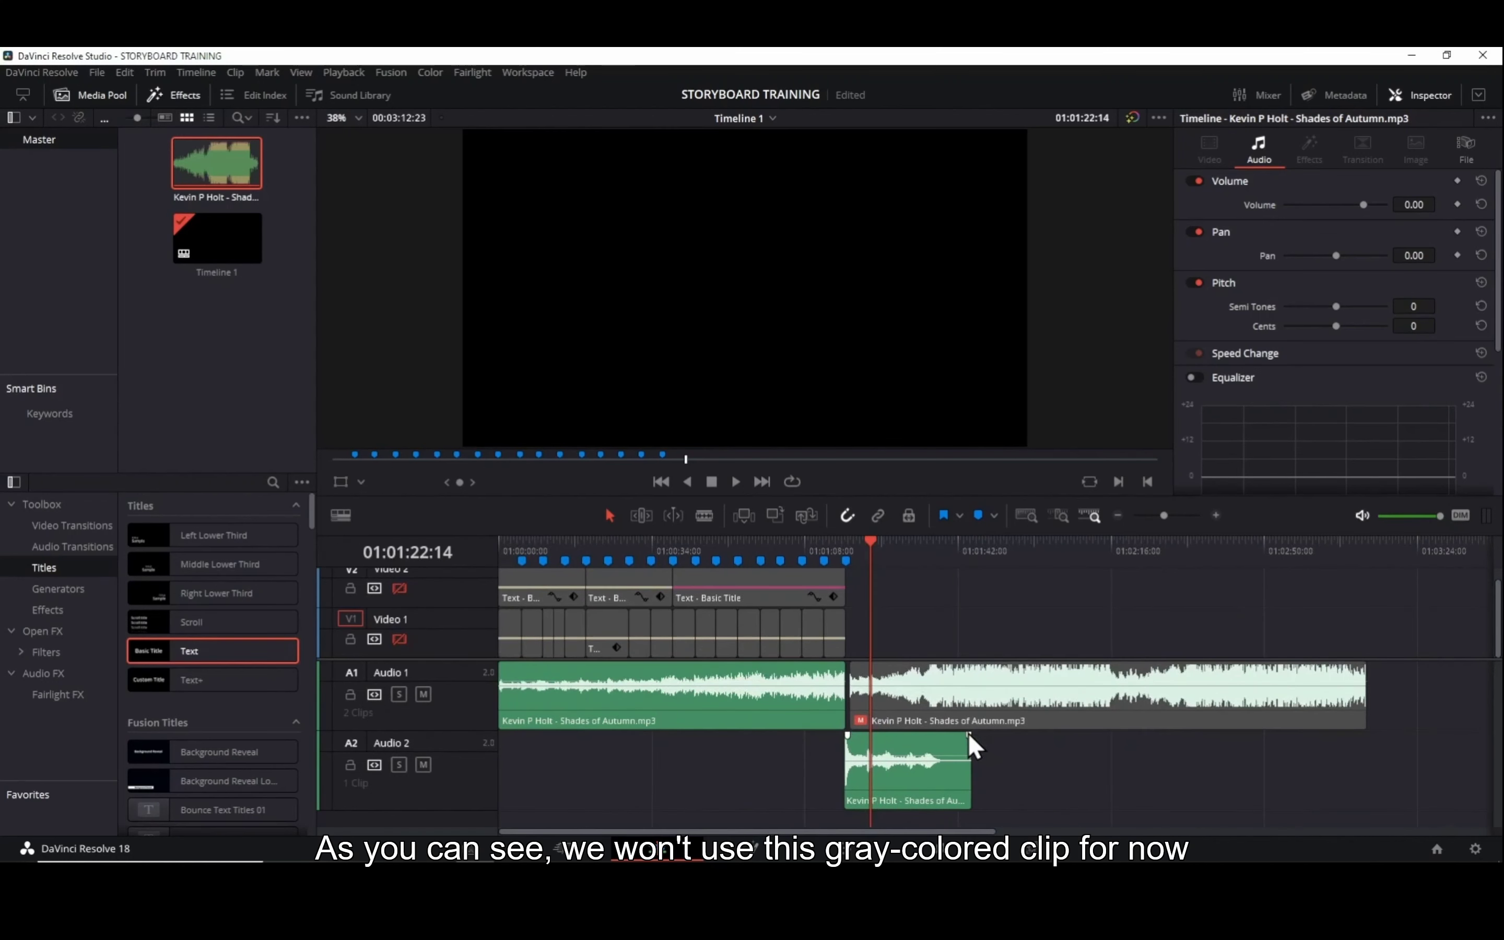
{"action": "left_click", "coordinate": [912, 720]}
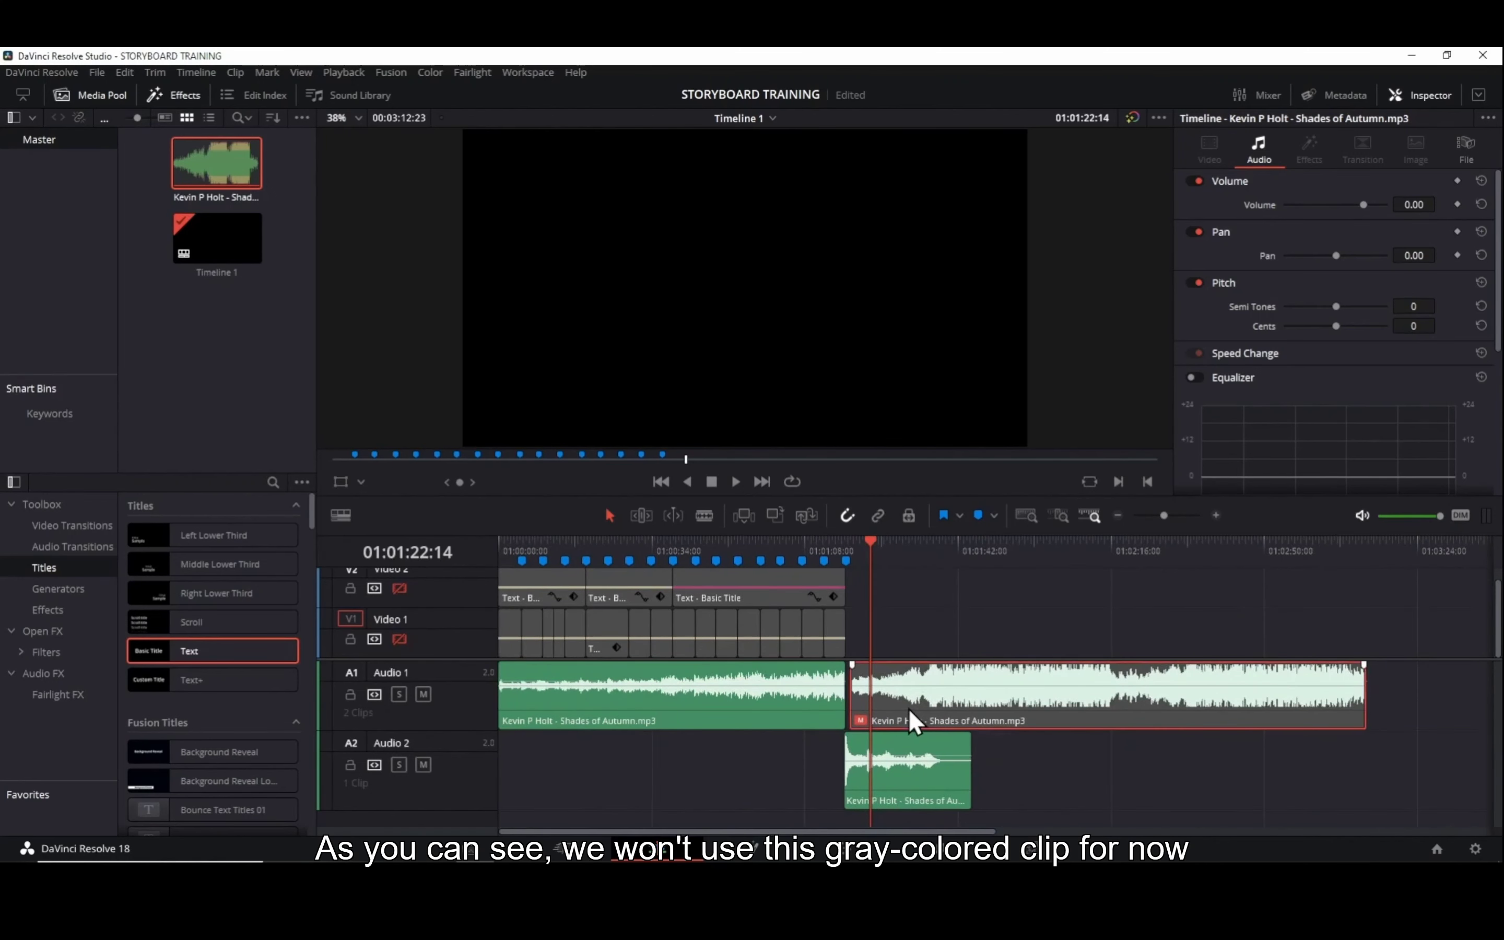
{"action": "left_click_drag", "start_coordinate": [904, 721], "coordinate": [1055, 723]}
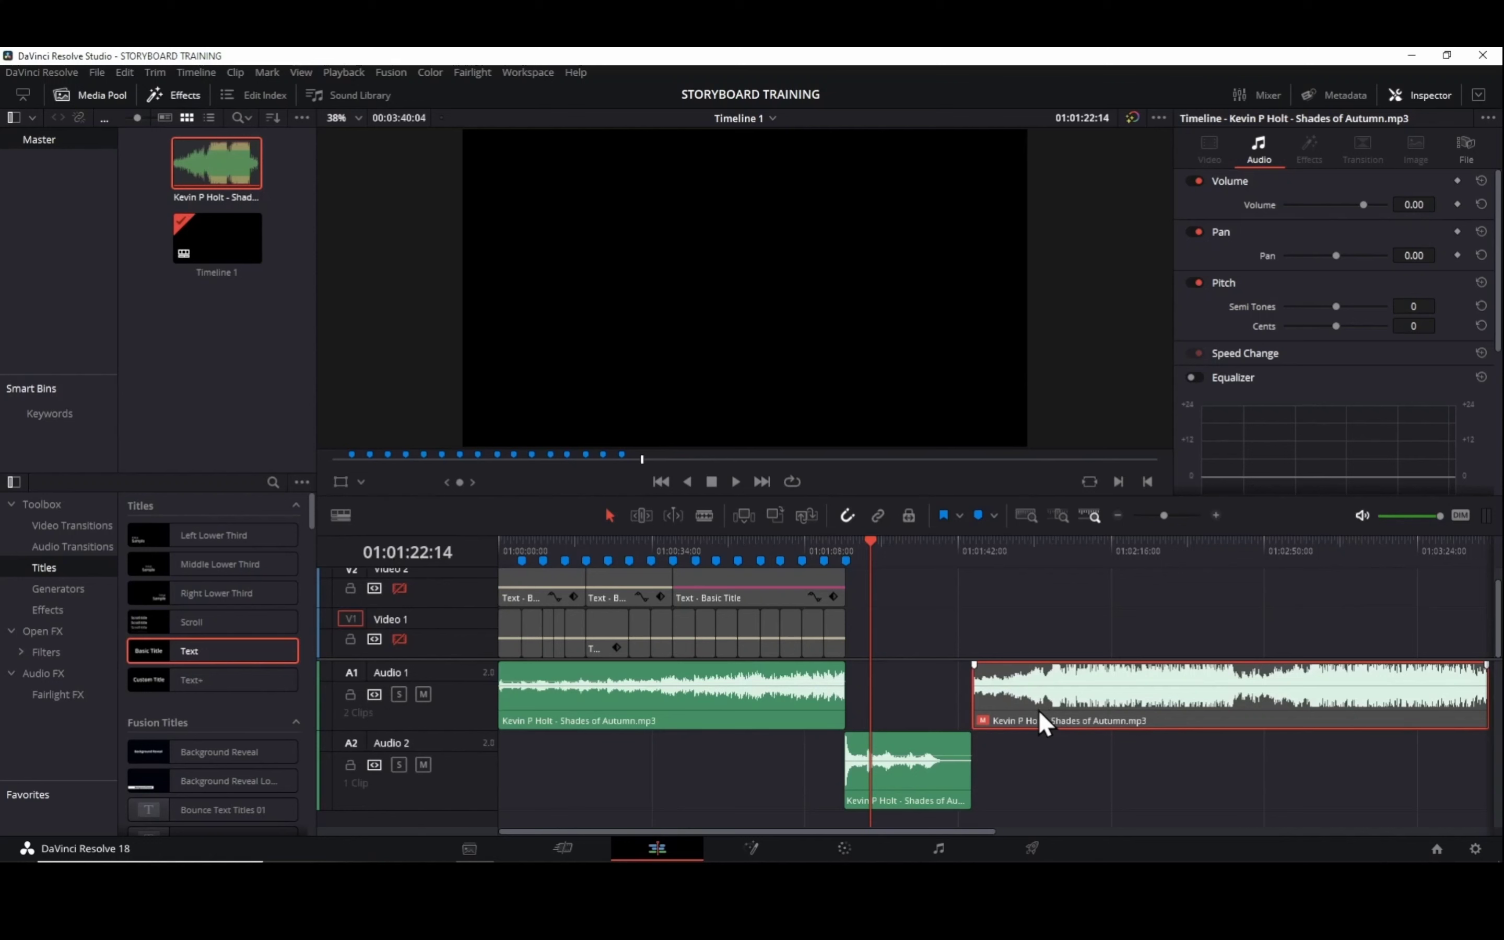
{"action": "left_click_drag", "start_coordinate": [1041, 720], "coordinate": [958, 721]}
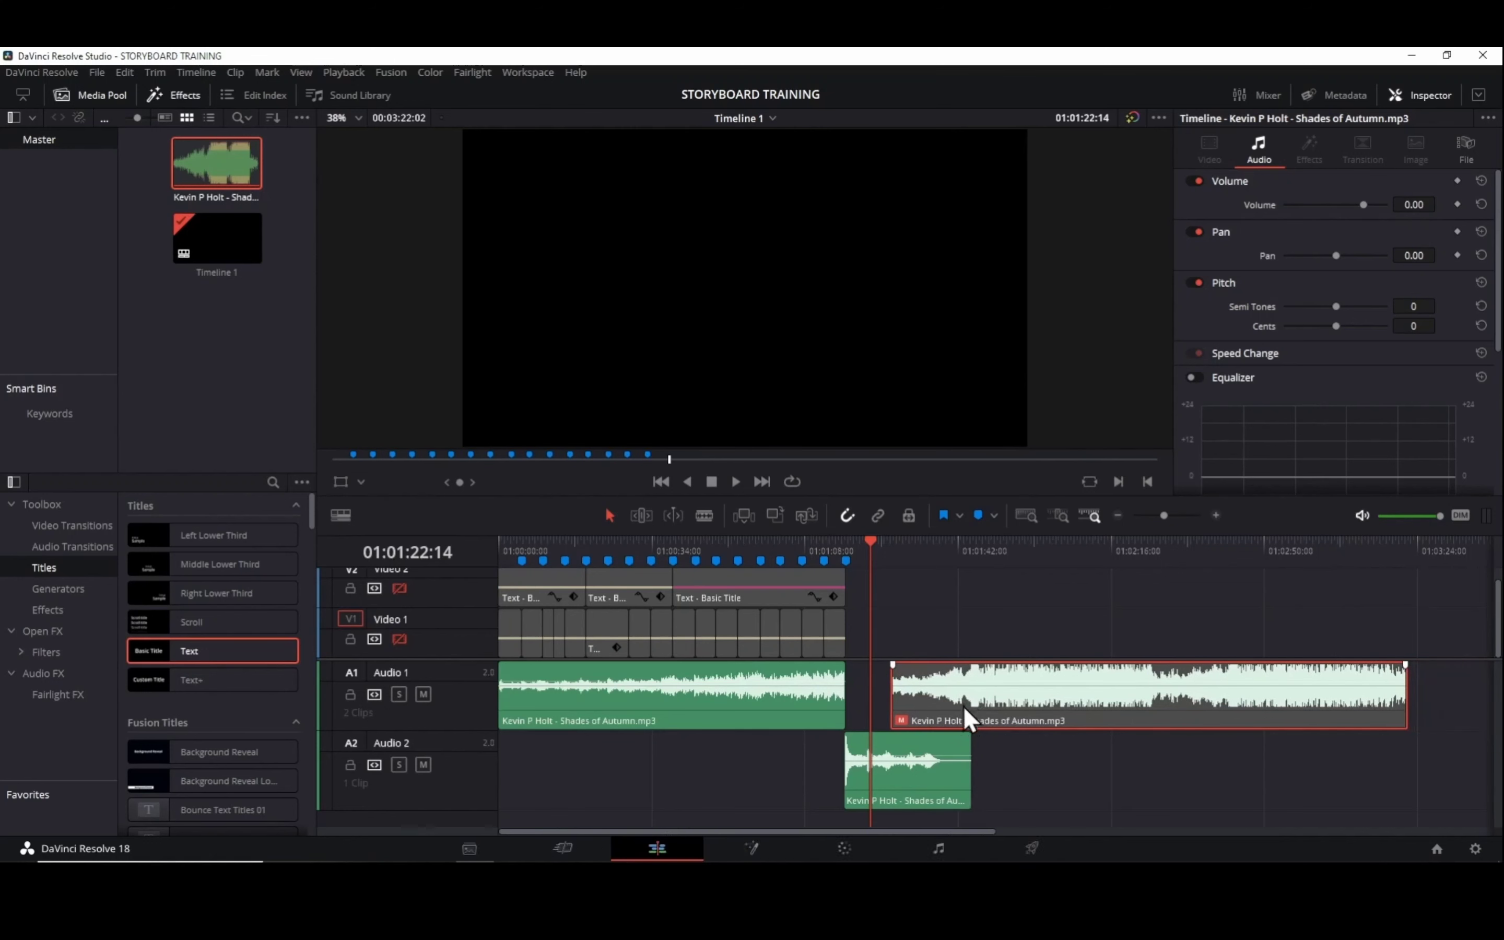
Try deleting the disabled music clip, undo the deletion and reselect the clip.
{"action": "key", "text": "Delete"}
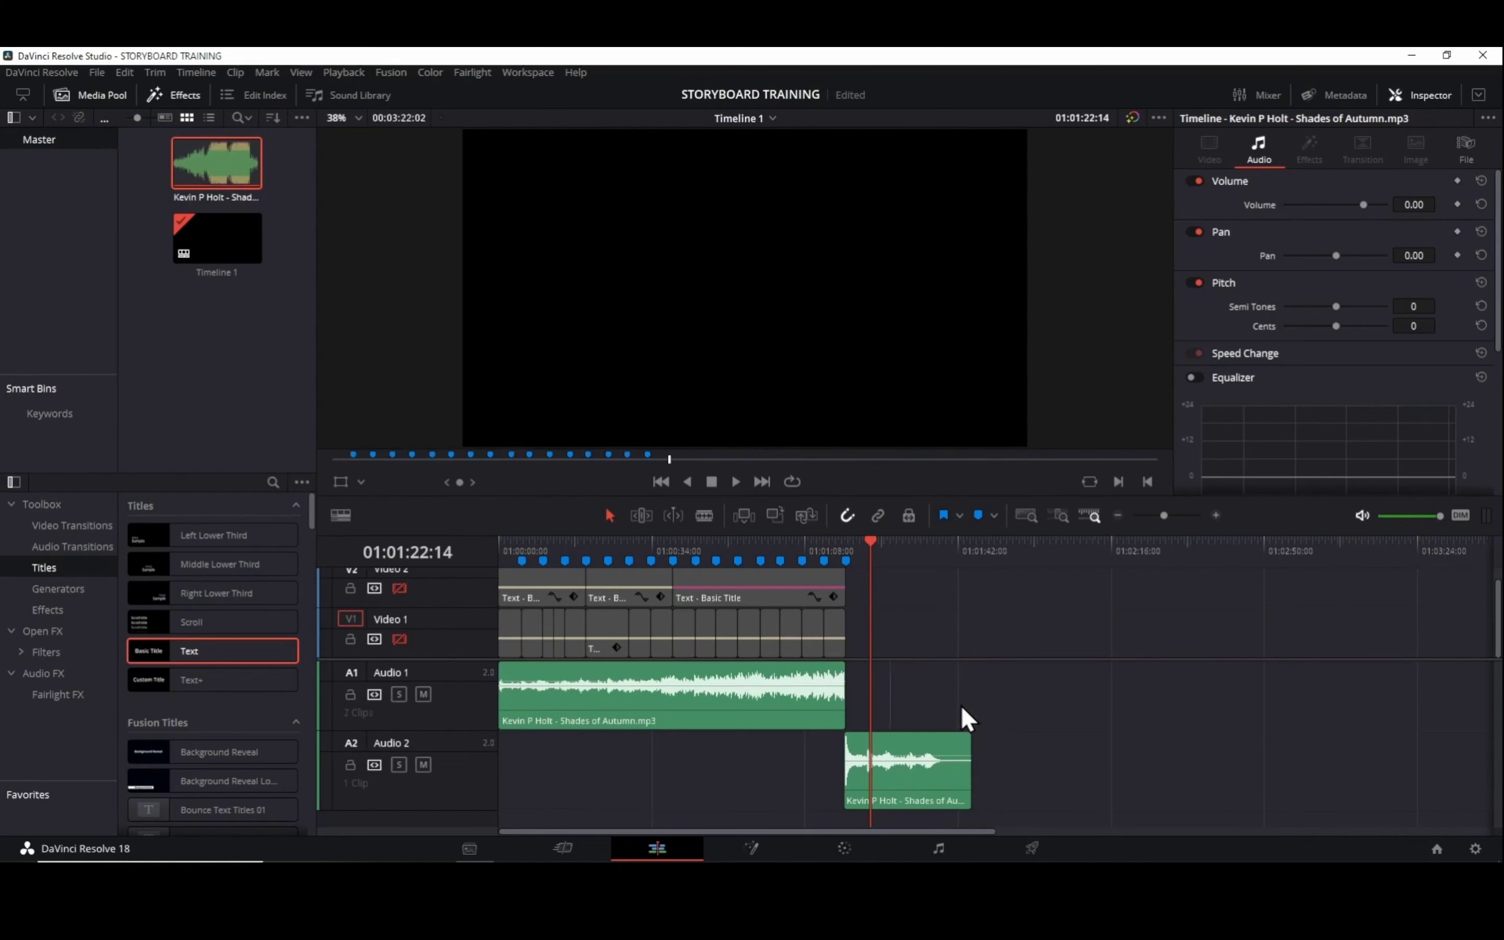
{"action": "key", "text": "ctrl+z"}
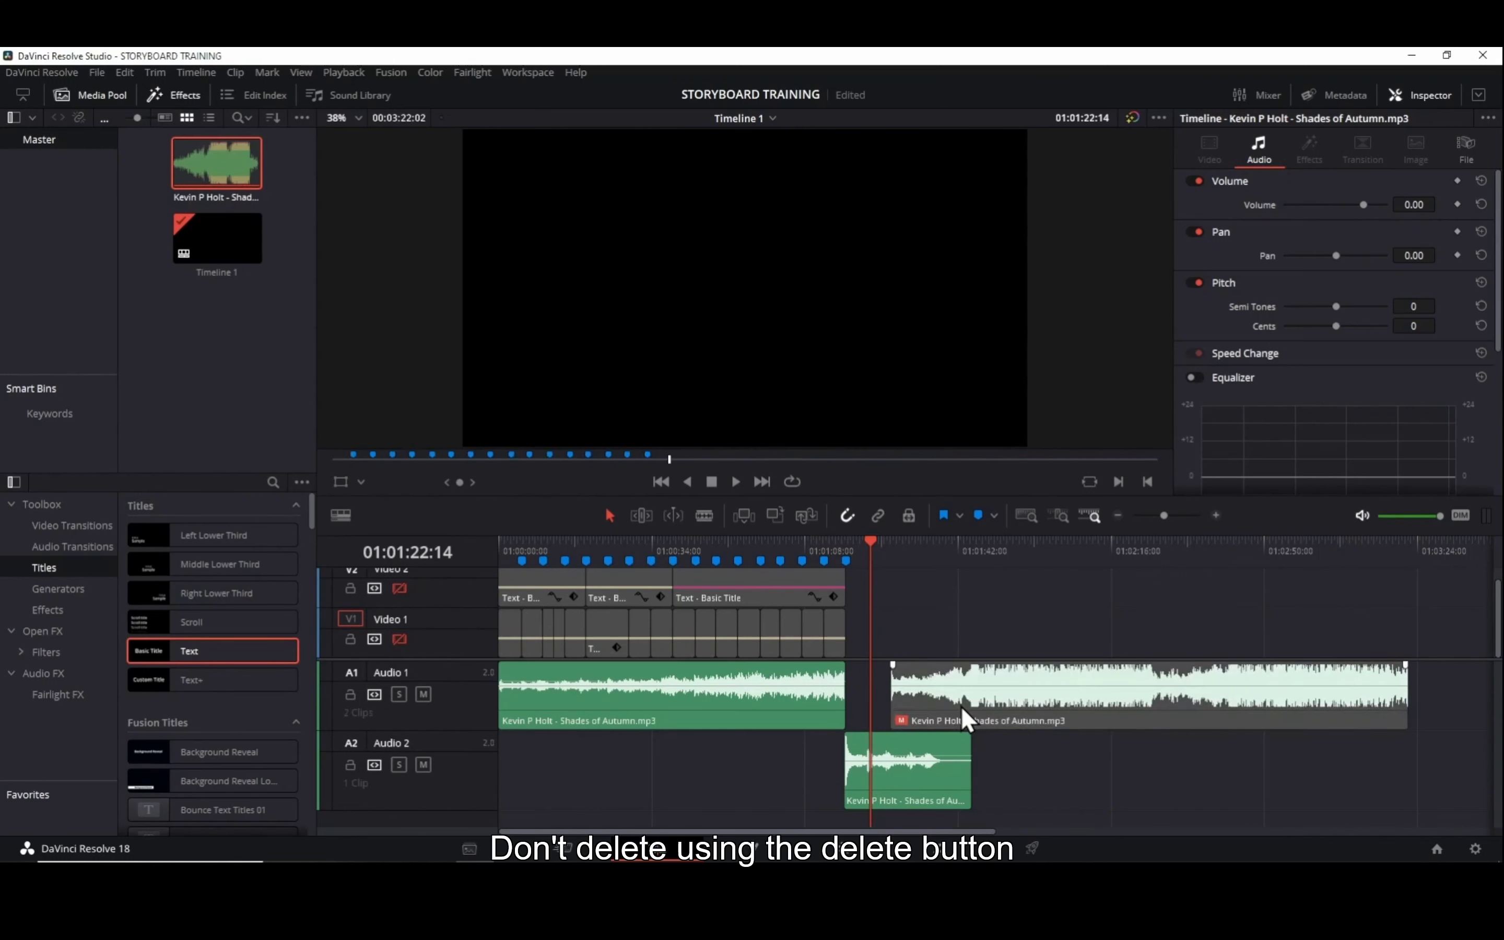
{"action": "left_click", "coordinate": [960, 705]}
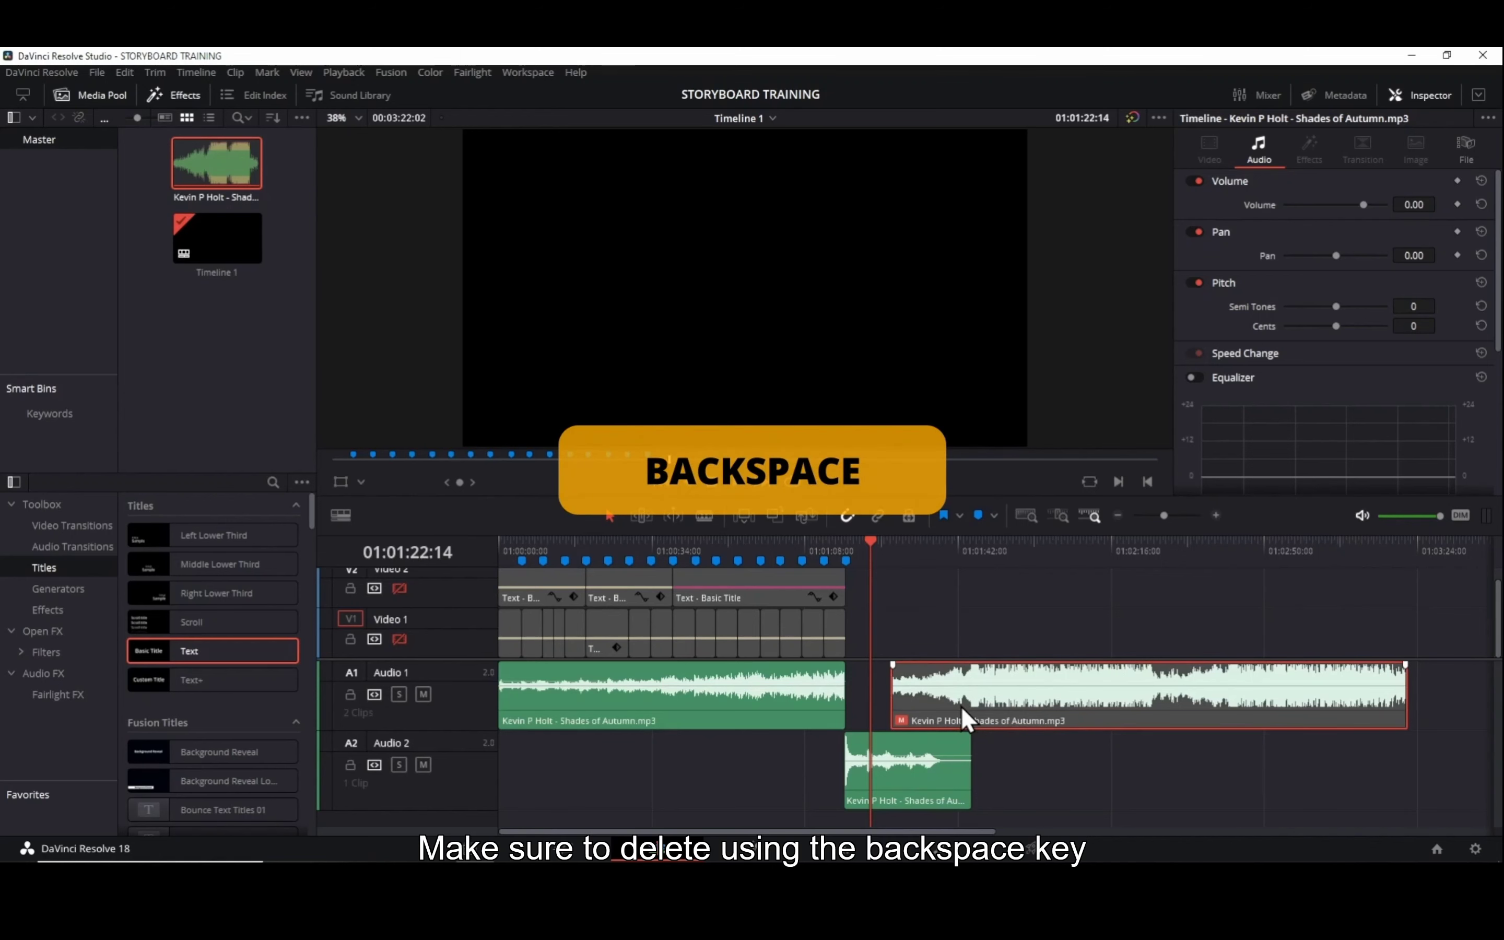
Try a ripple delete on the opening music clip on Audio 1 and undo it to restore the clip positions.
{"action": "left_click", "coordinate": [771, 705]}
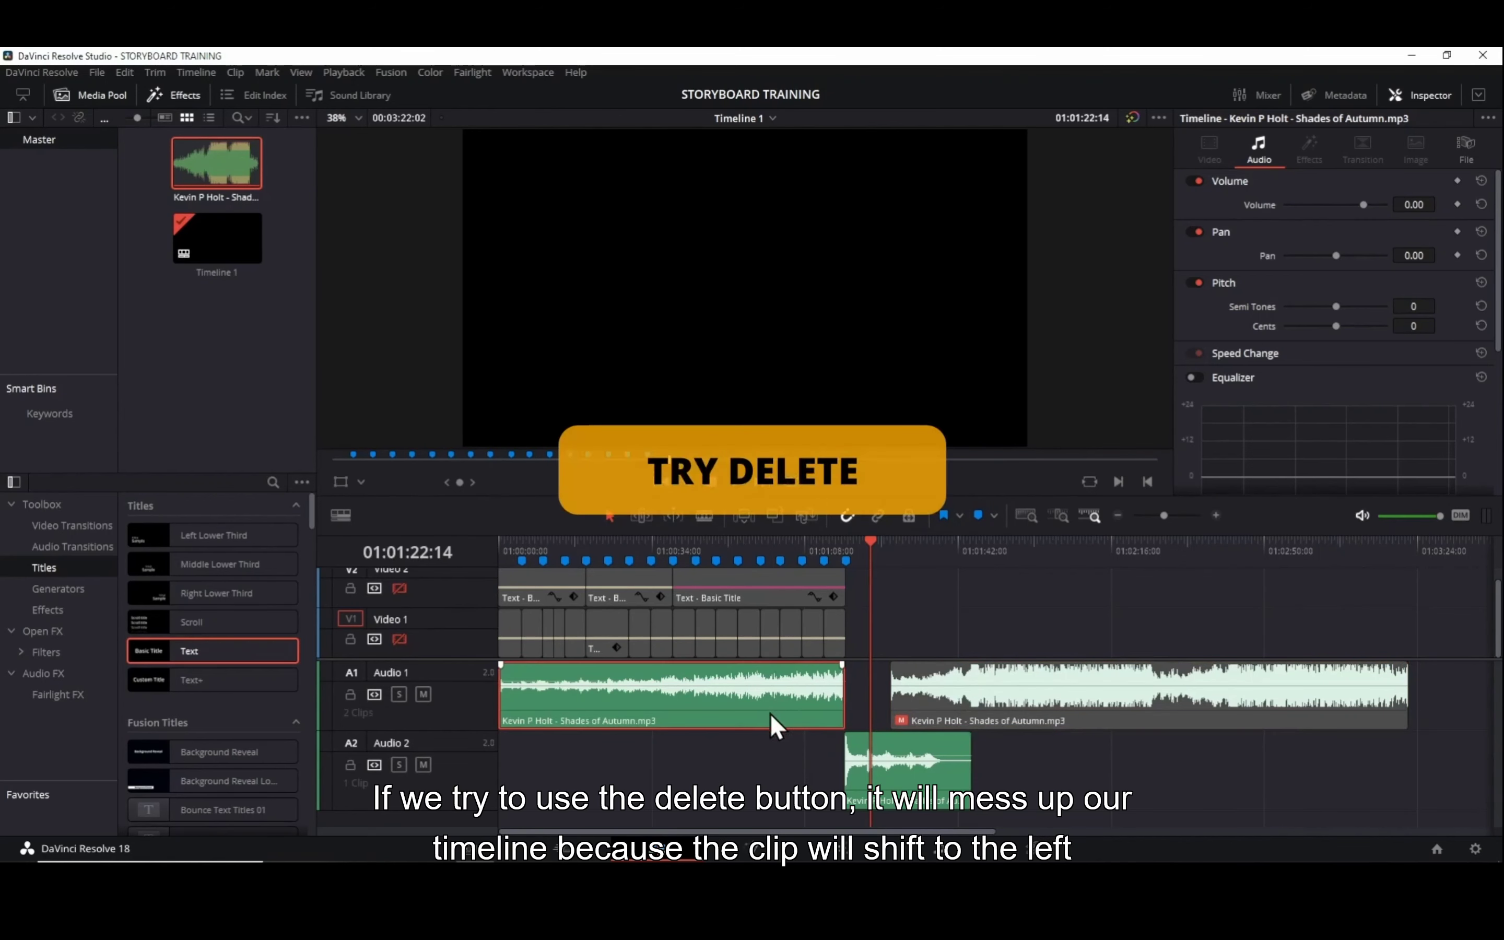
{"action": "key", "text": "Delete"}
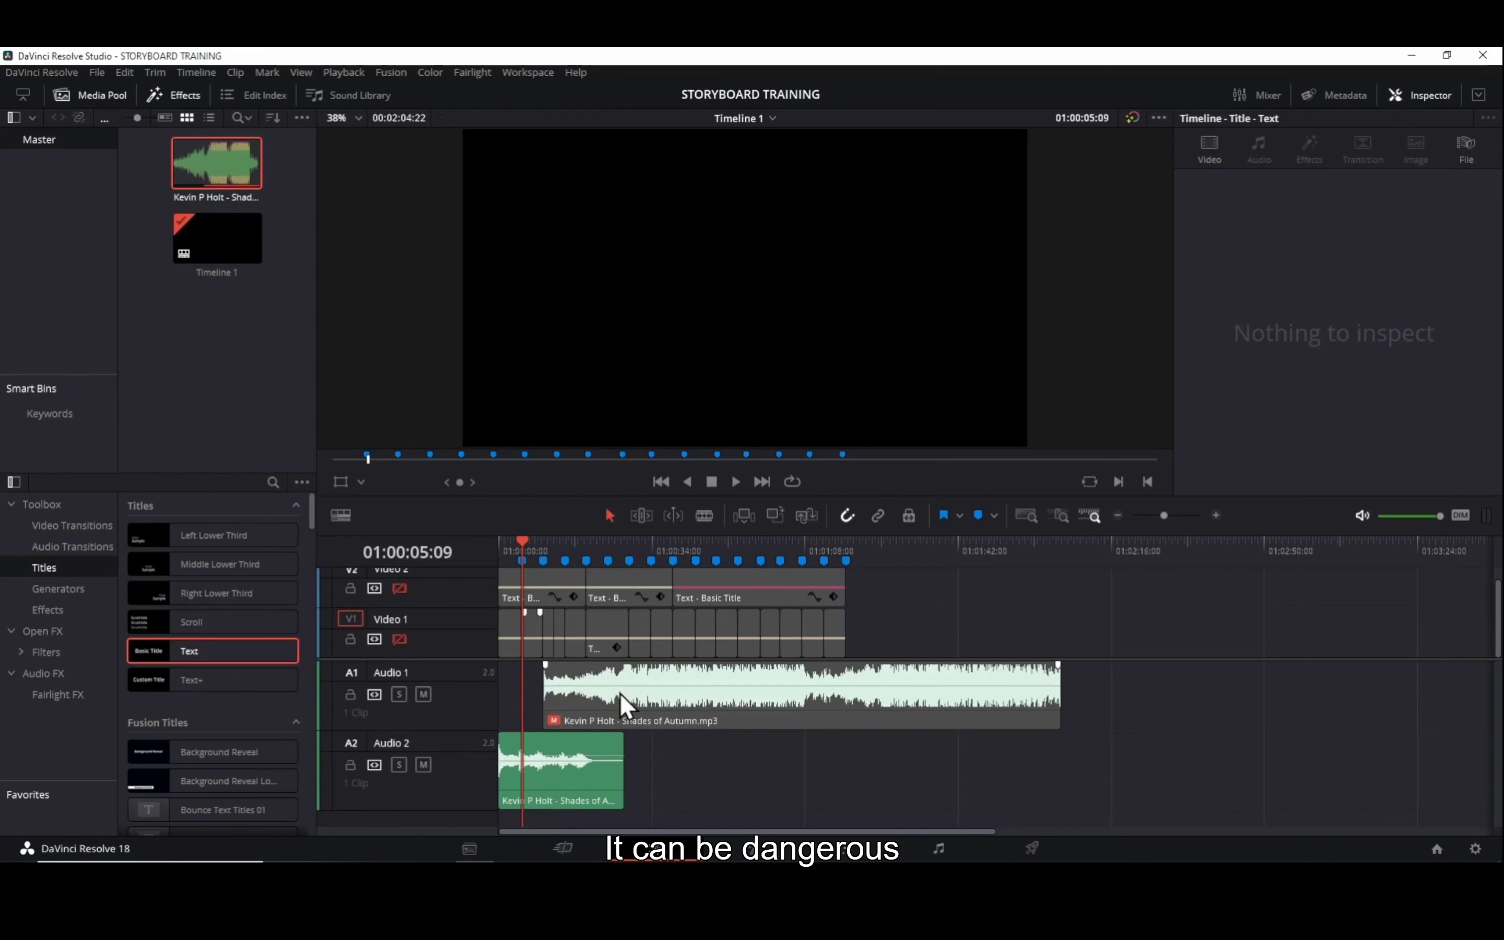
{"action": "key", "text": "ctrl+z"}
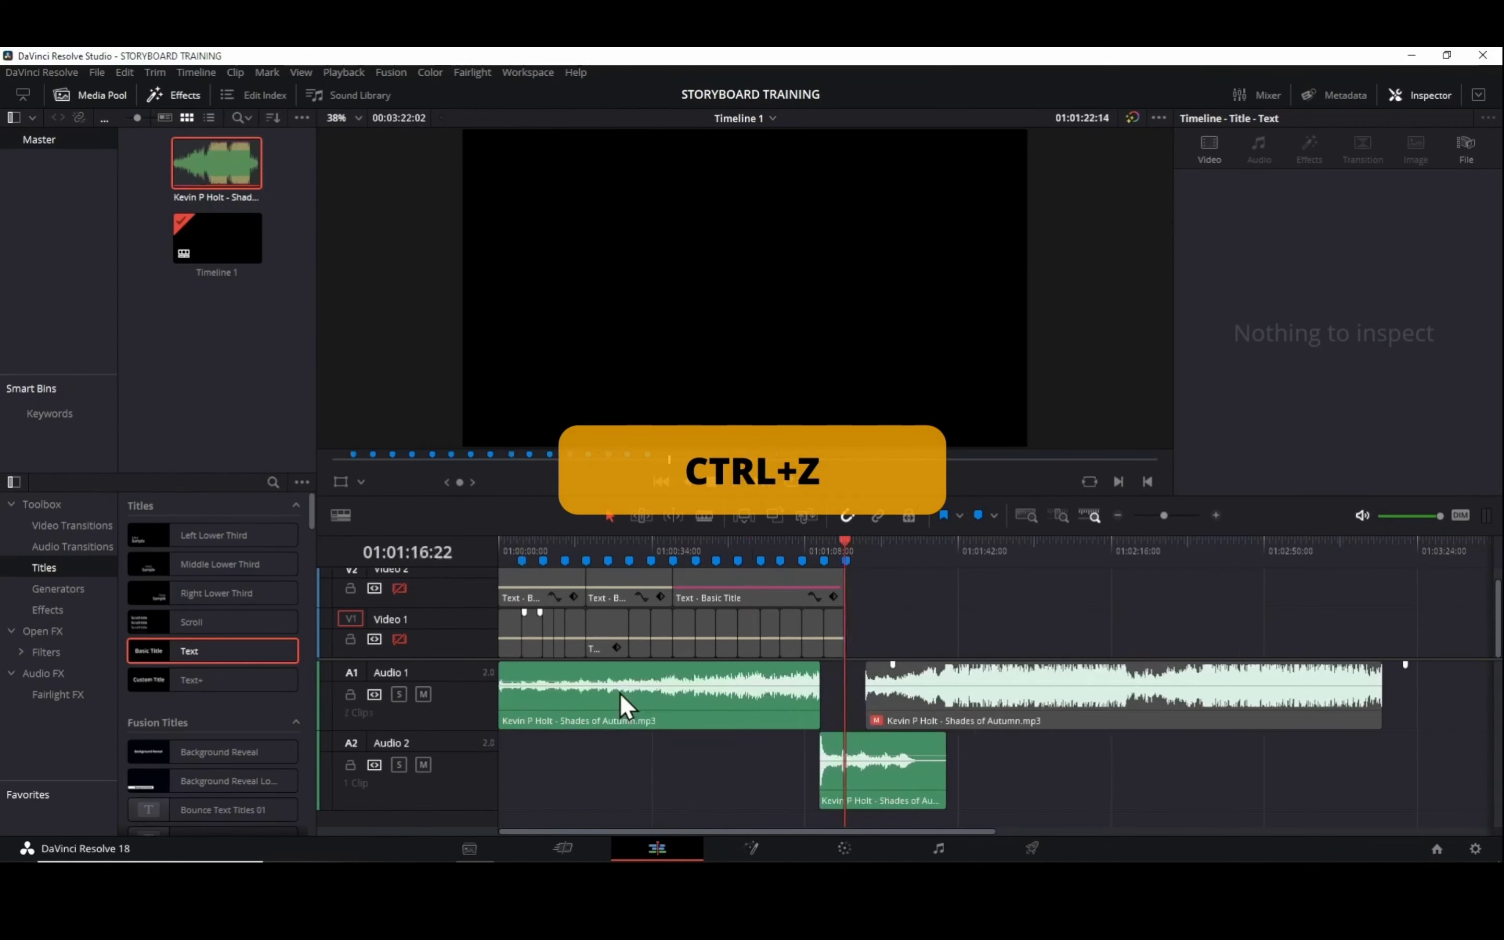
{"action": "key", "text": "ctrl+z"}
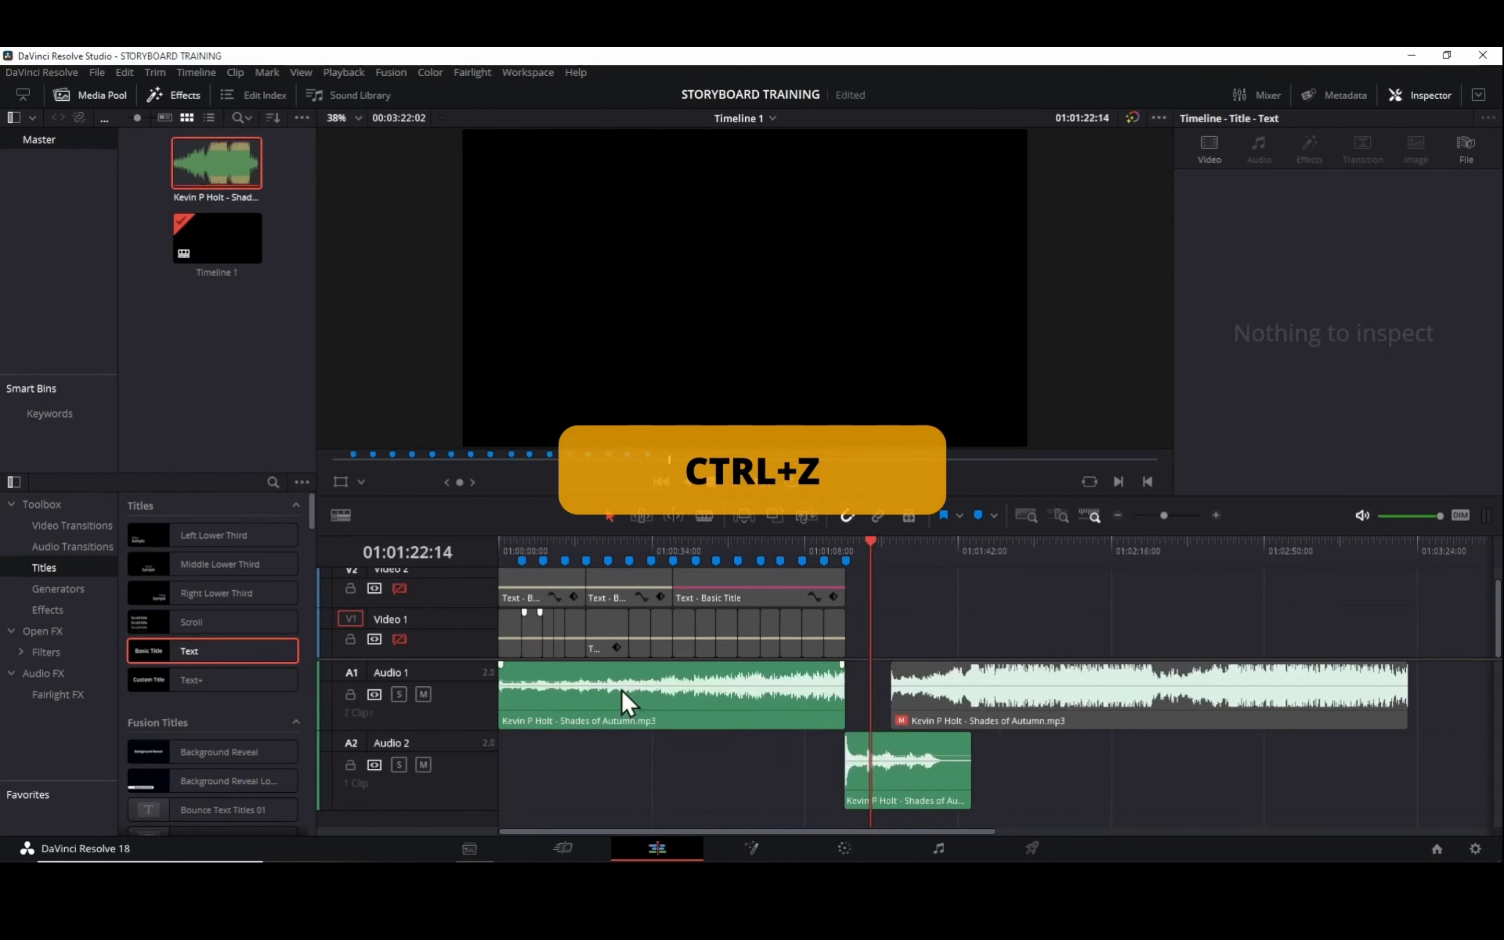
Try deleting the opening music clip on Audio 1 without closing its gap, and undo the deletion.
{"action": "left_click", "coordinate": [739, 715]}
{"action": "key", "text": "BackSpace"}
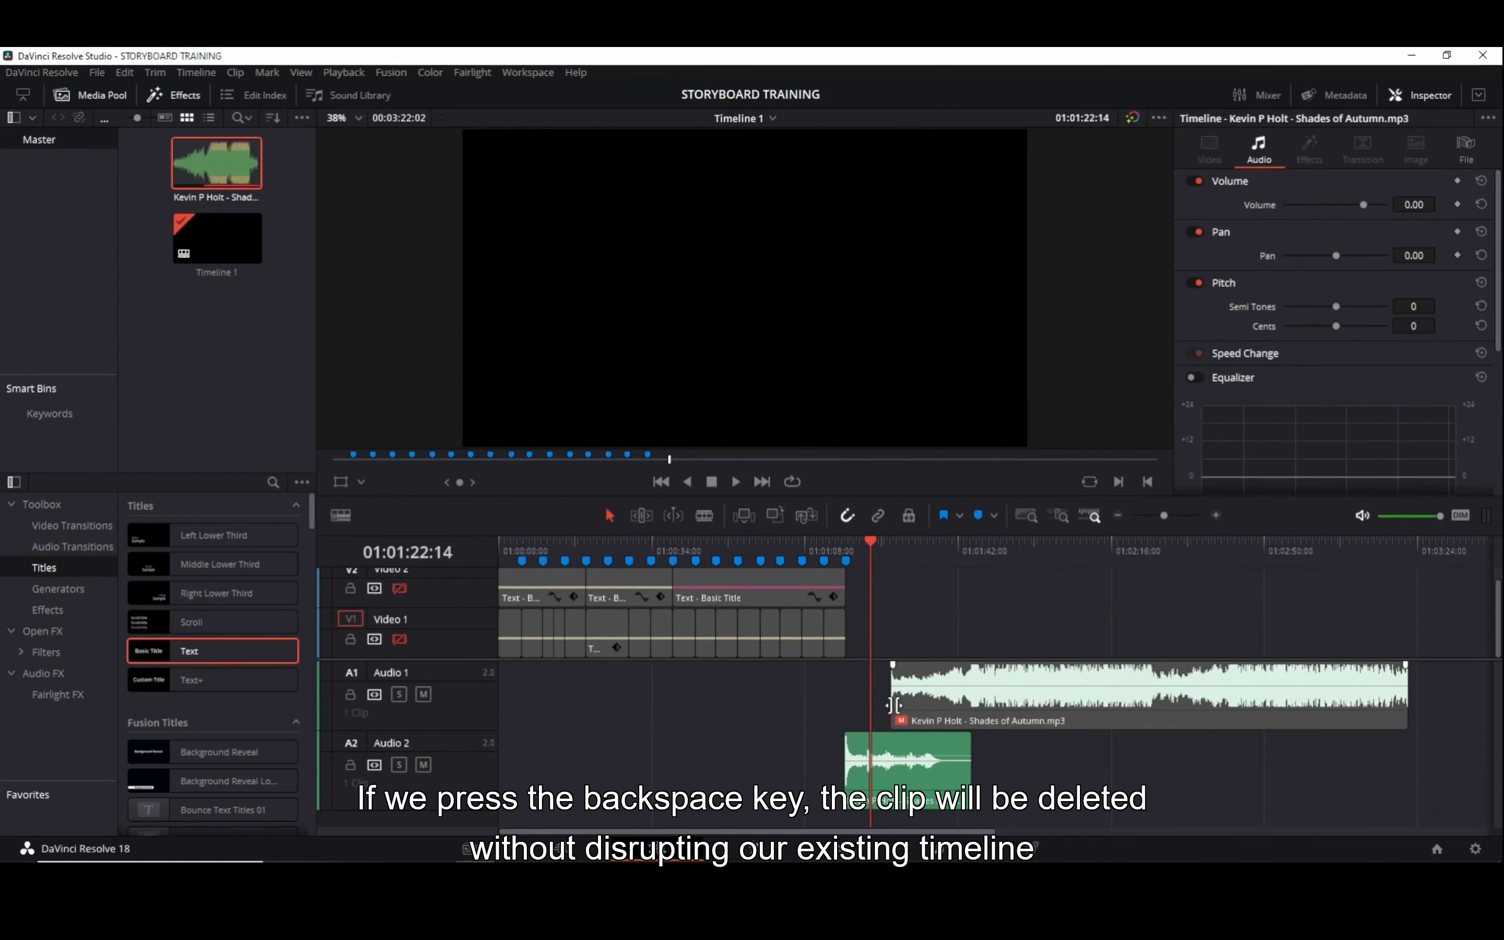
{"action": "key", "text": "ctrl+z"}
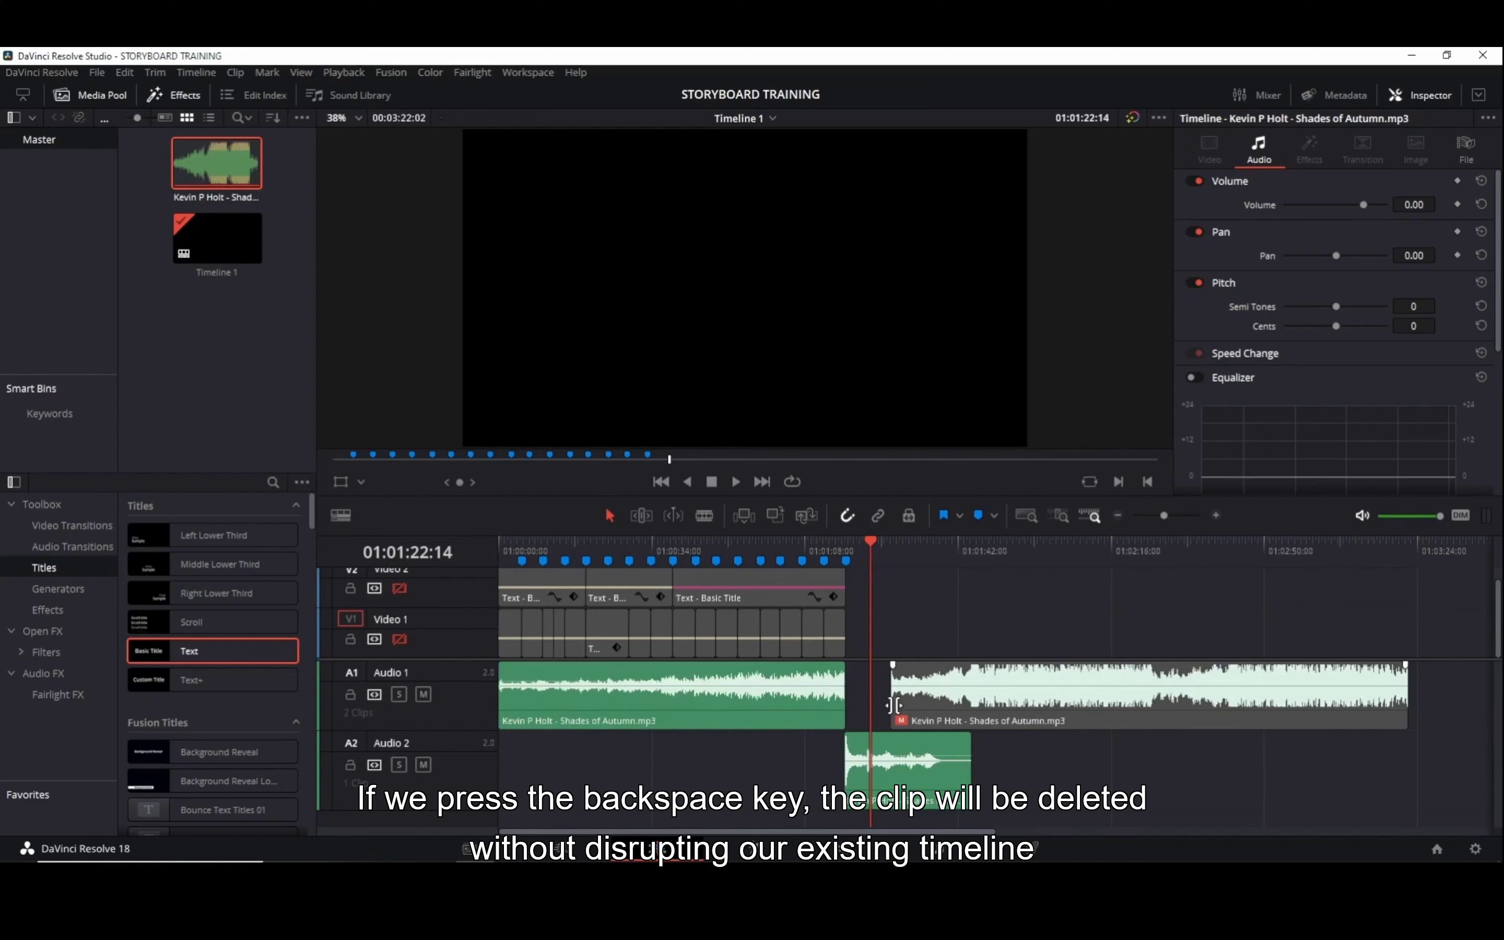
Delete the disabled music clip from Audio 1 and review the timeline's start and end points.
{"action": "left_click", "coordinate": [949, 723]}
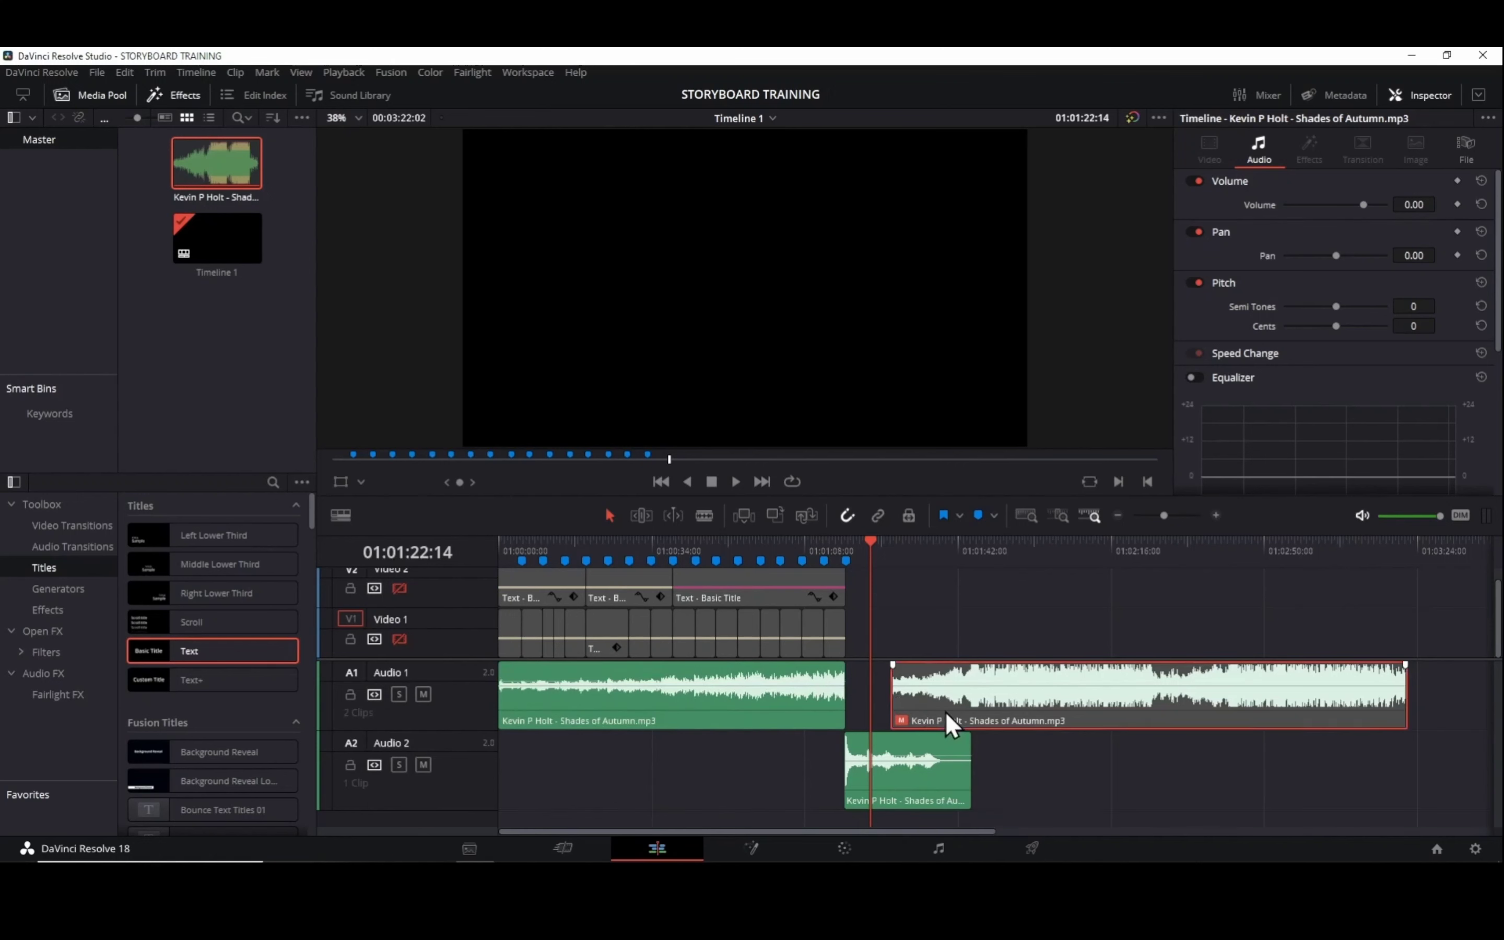
{"action": "key", "text": "BackSpace"}
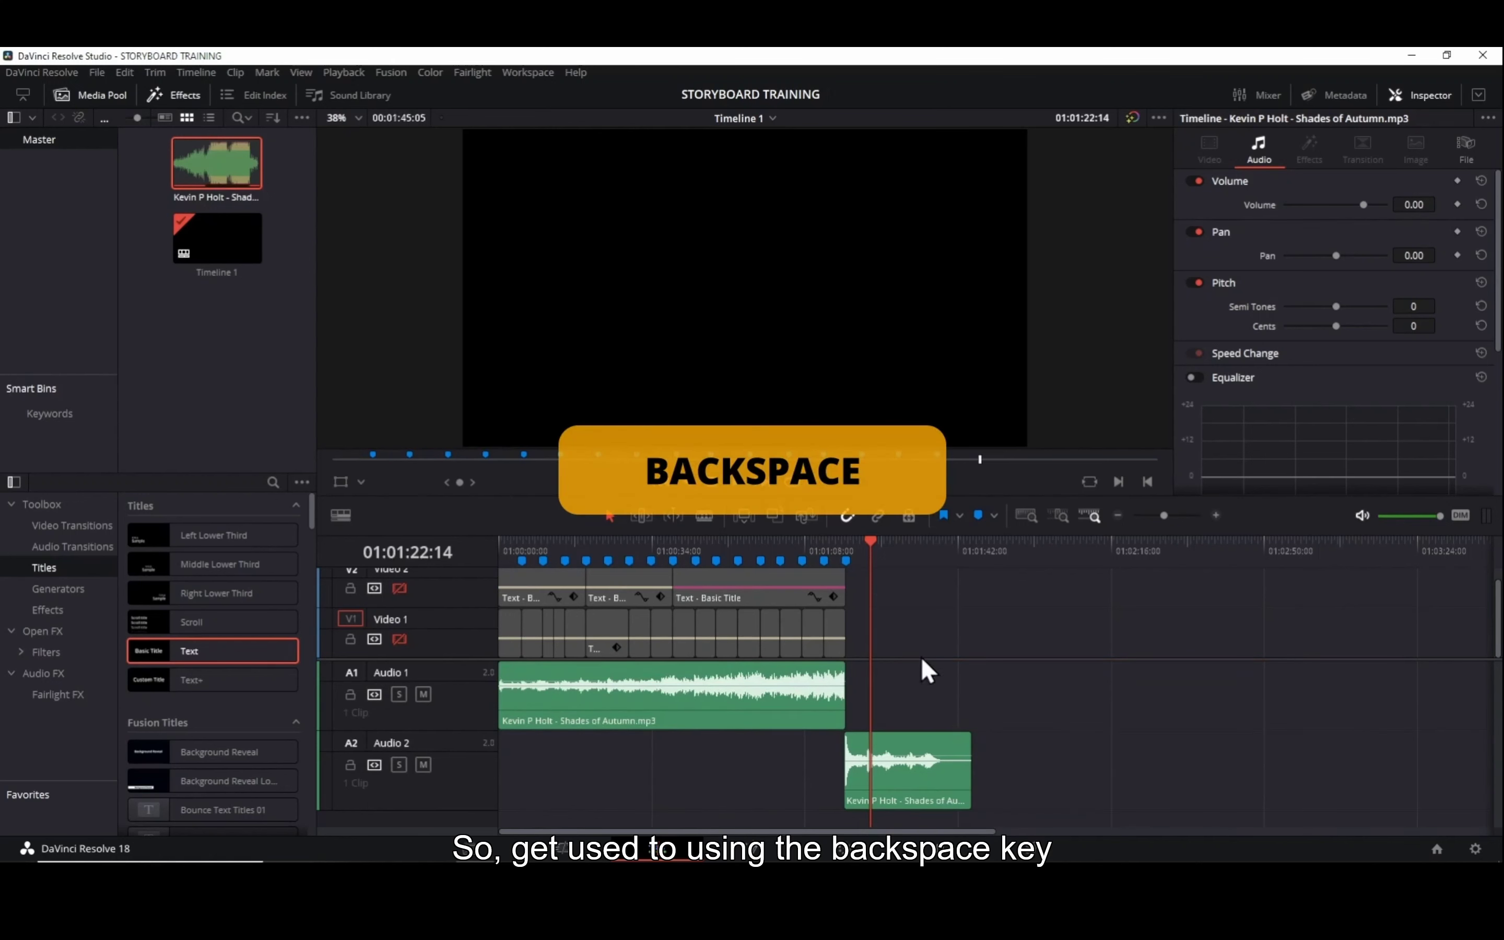
{"action": "mouse_move", "coordinate": [762, 561]}
{"action": "left_mouse_down"}
{"action": "mouse_move", "coordinate": [564, 548]}
{"action": "mouse_move", "coordinate": [464, 561]}
{"action": "left_mouse_up"}
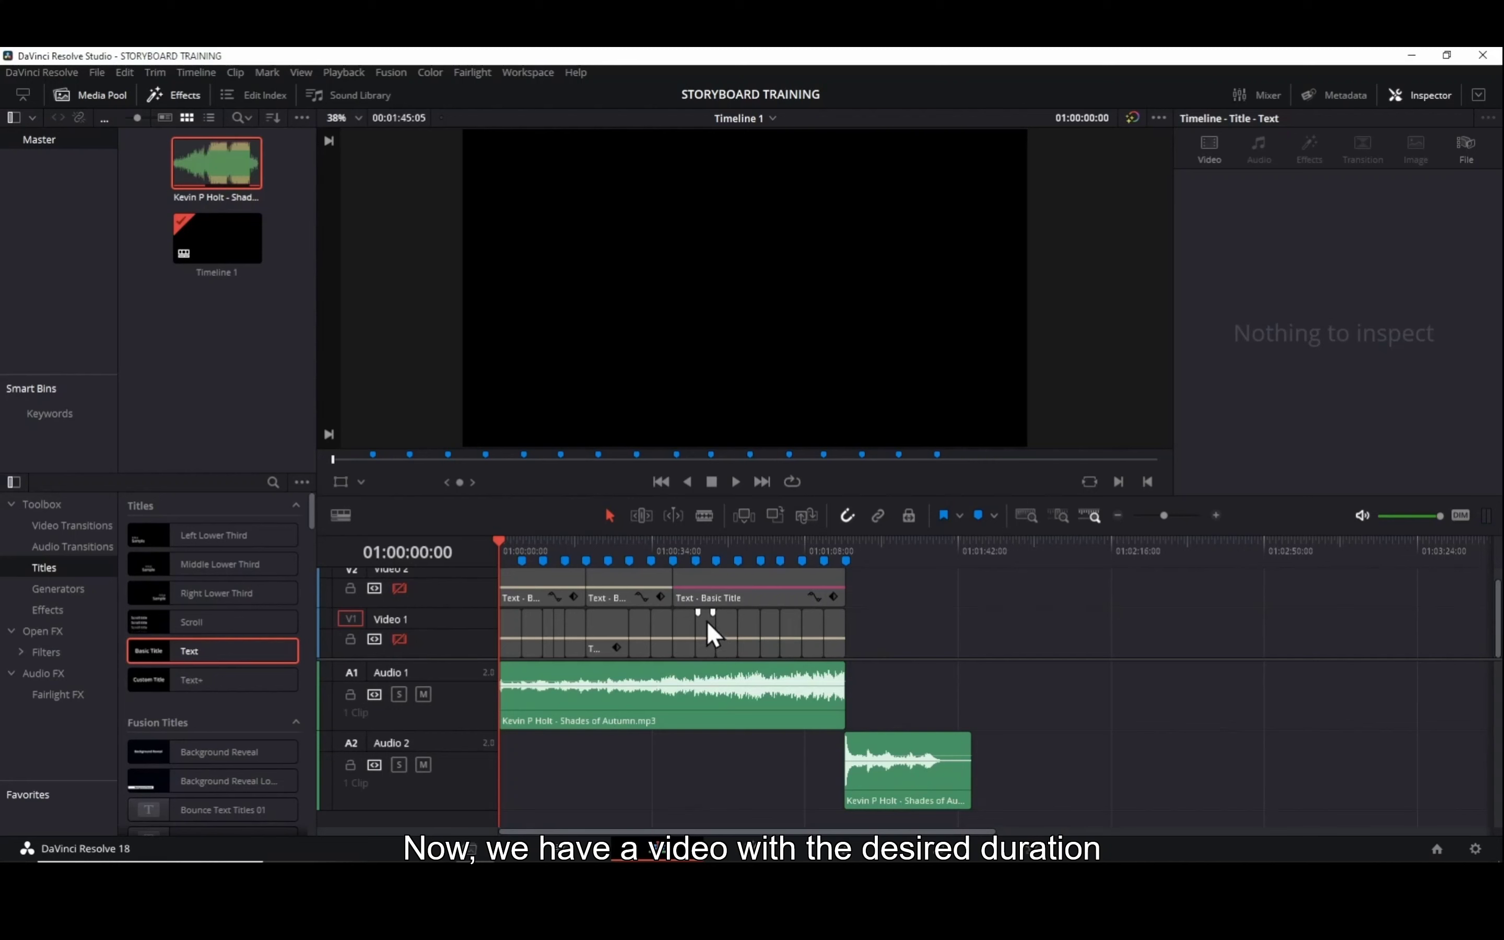
{"action": "left_click", "coordinate": [973, 551]}
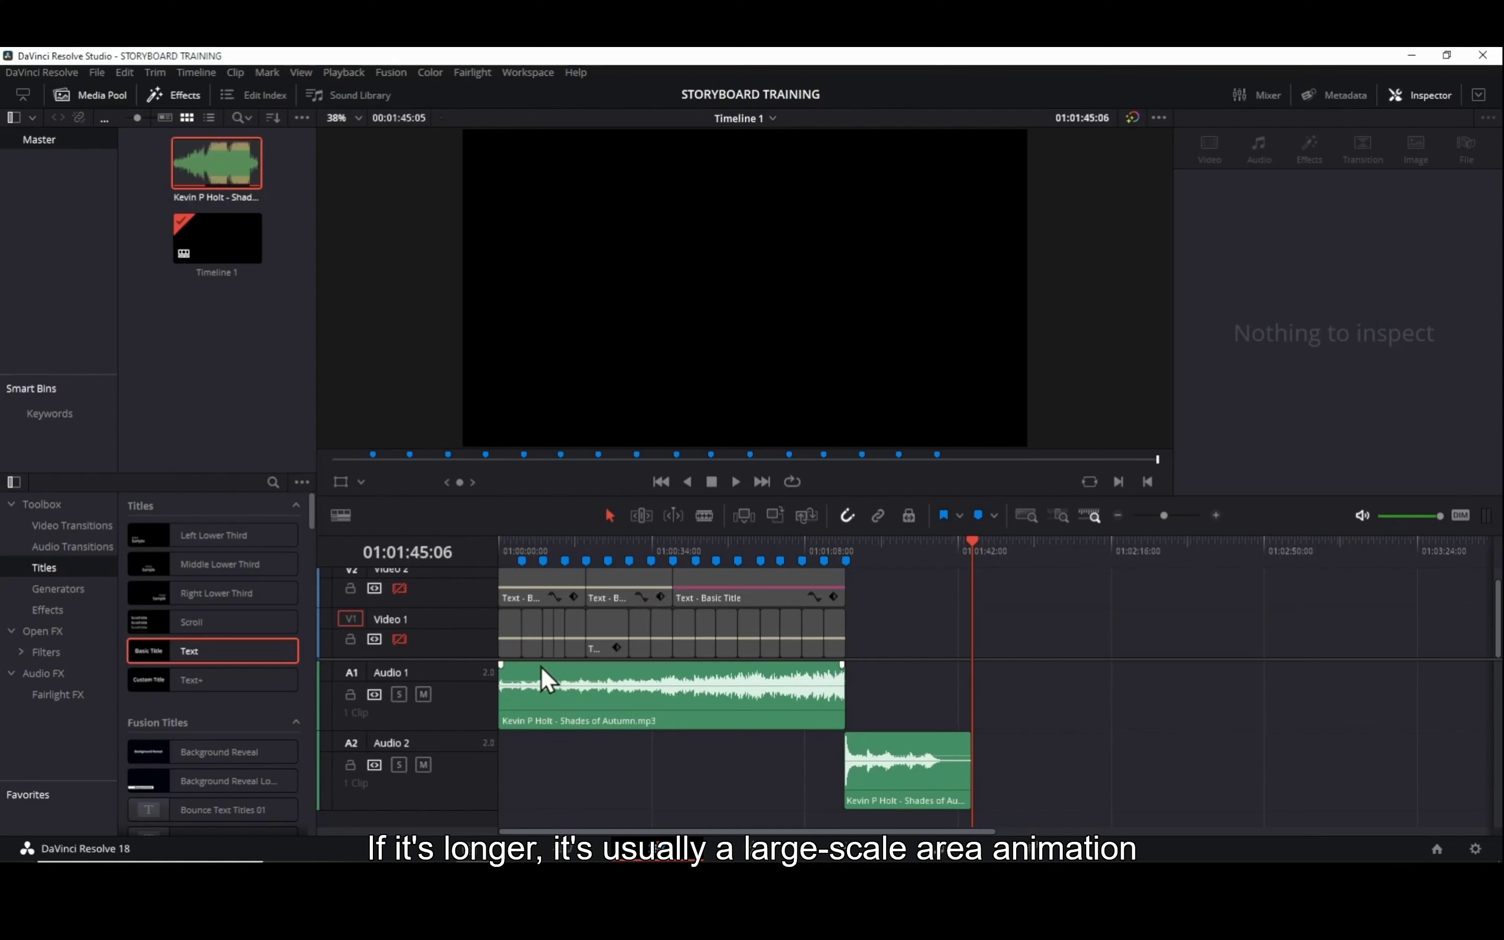
Reduce the heights of the Audio 1 and Audio 2 tracks.
{"action": "left_click_drag", "start_coordinate": [451, 728], "coordinate": [457, 708]}
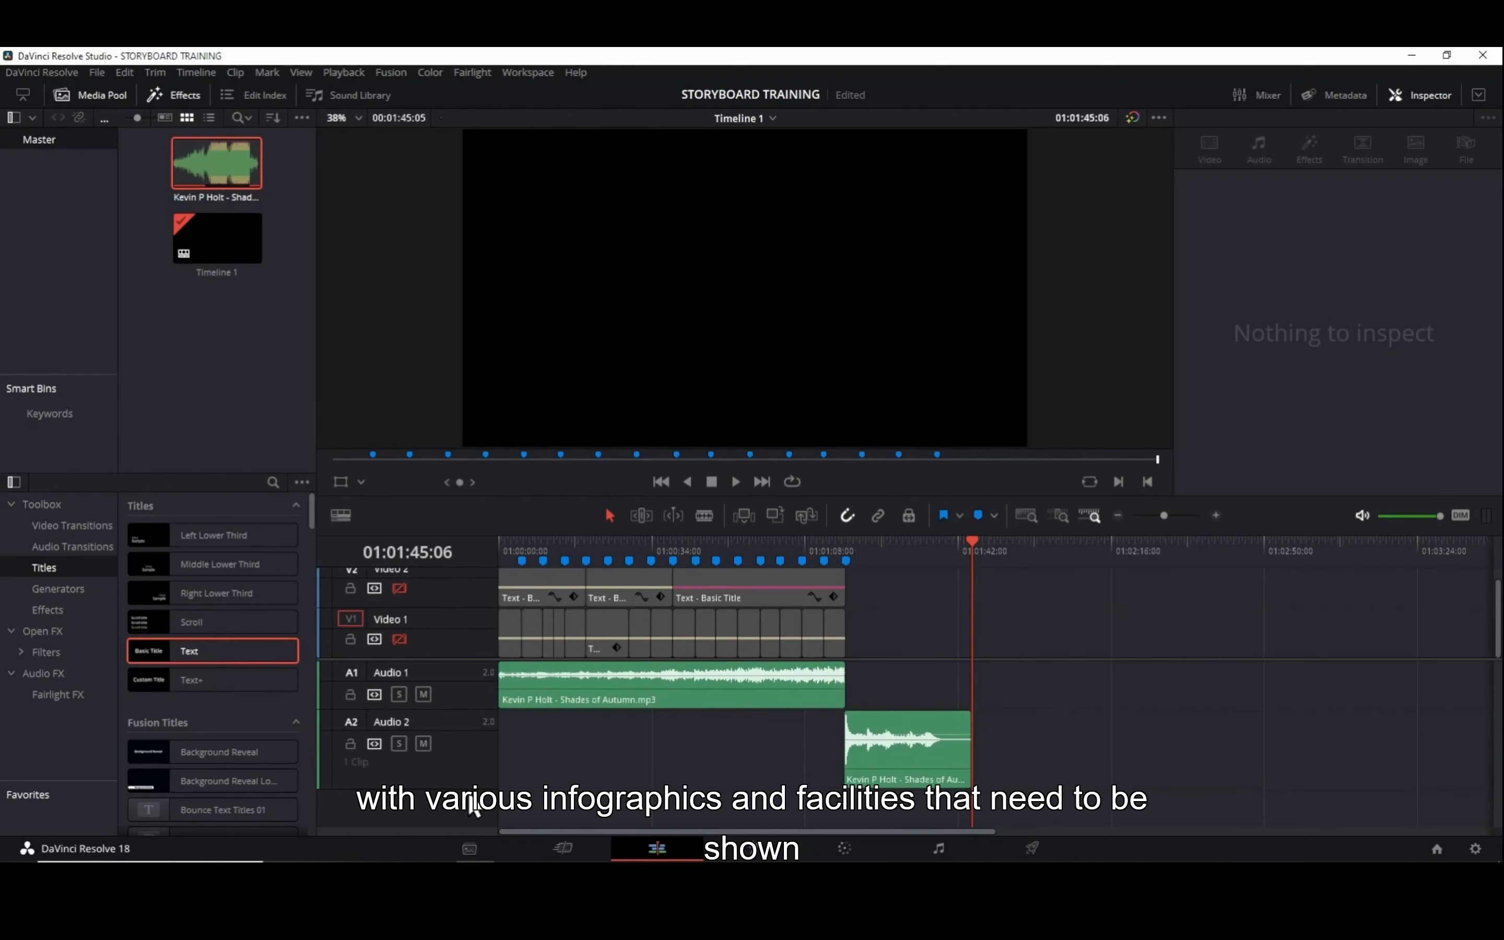
{"action": "mouse_move", "coordinate": [471, 797]}
{"action": "left_mouse_down"}
{"action": "mouse_move", "coordinate": [468, 782]}
{"action": "mouse_move", "coordinate": [531, 756]}
{"action": "left_mouse_up"}
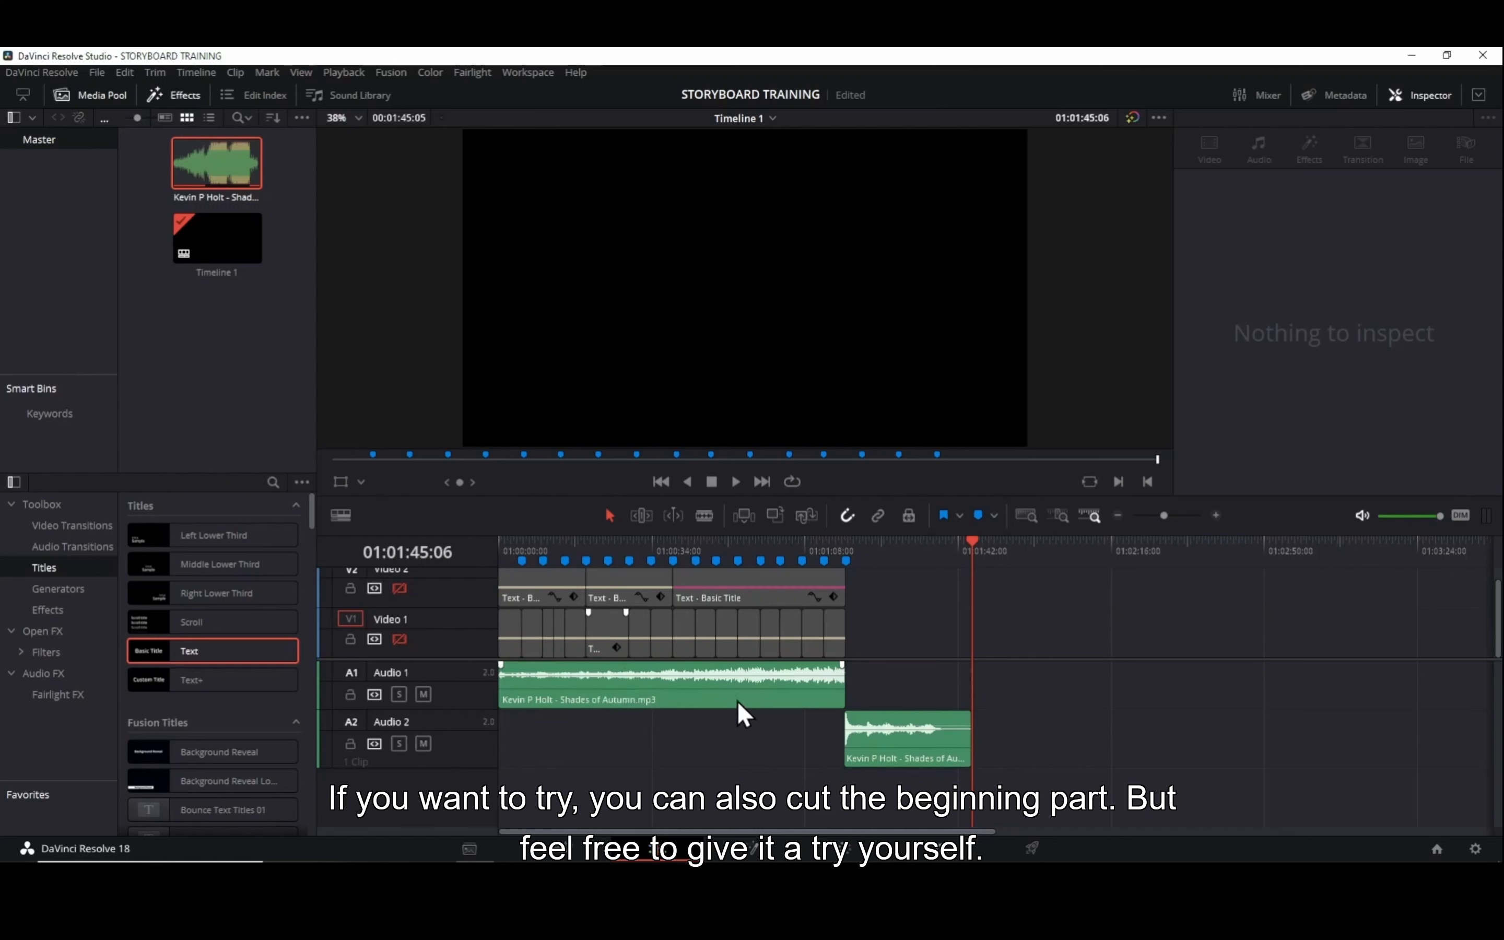
Enable the Video 1 and Video 2 tracks and play the music from Marker 15 into the ending.
{"action": "left_click", "coordinate": [825, 559]}
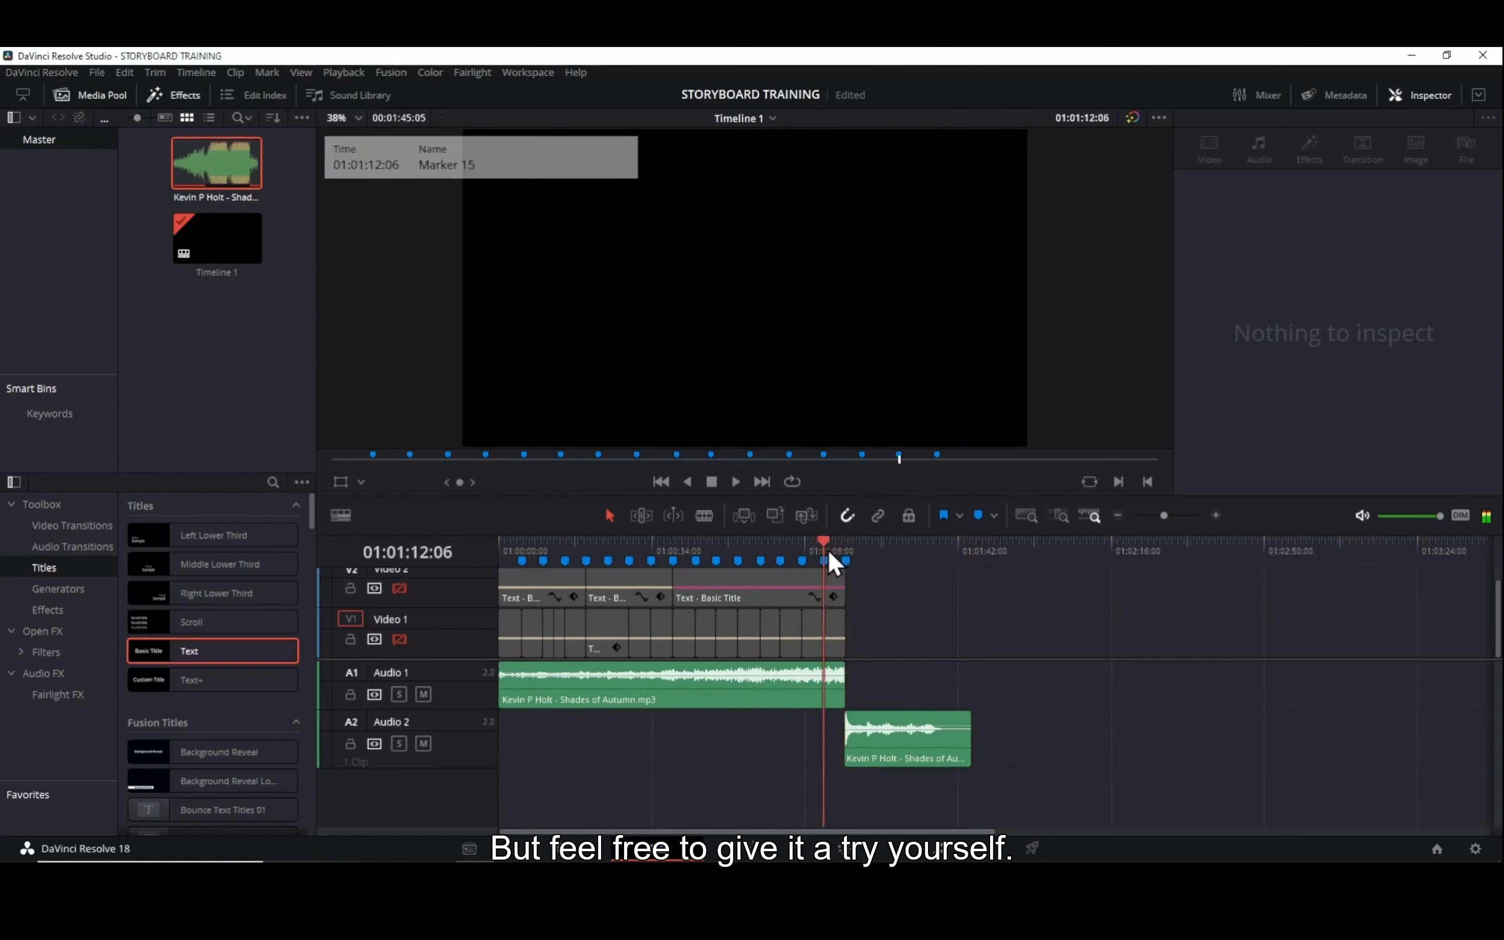
{"action": "left_click", "coordinate": [401, 640]}
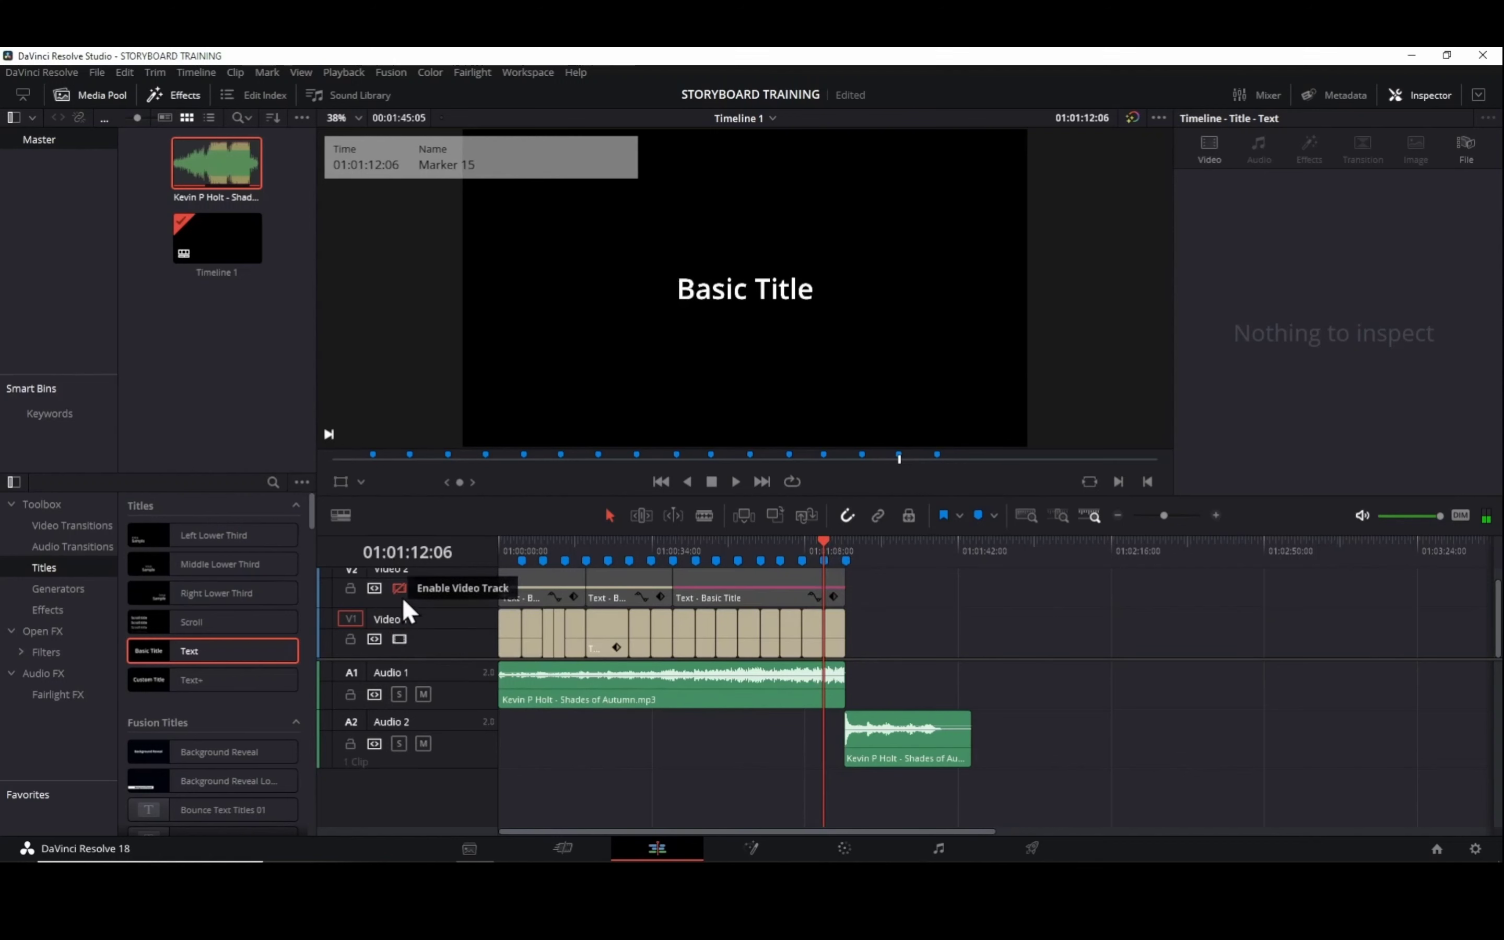
{"action": "left_click", "coordinate": [401, 589]}
{"action": "scroll", "coordinate": [858, 665], "scroll_direction": "up", "scroll_amount": 1}
{"action": "scroll", "coordinate": [919, 666], "scroll_direction": "up", "scroll_amount": 1}
{"action": "key", "text": "space"}
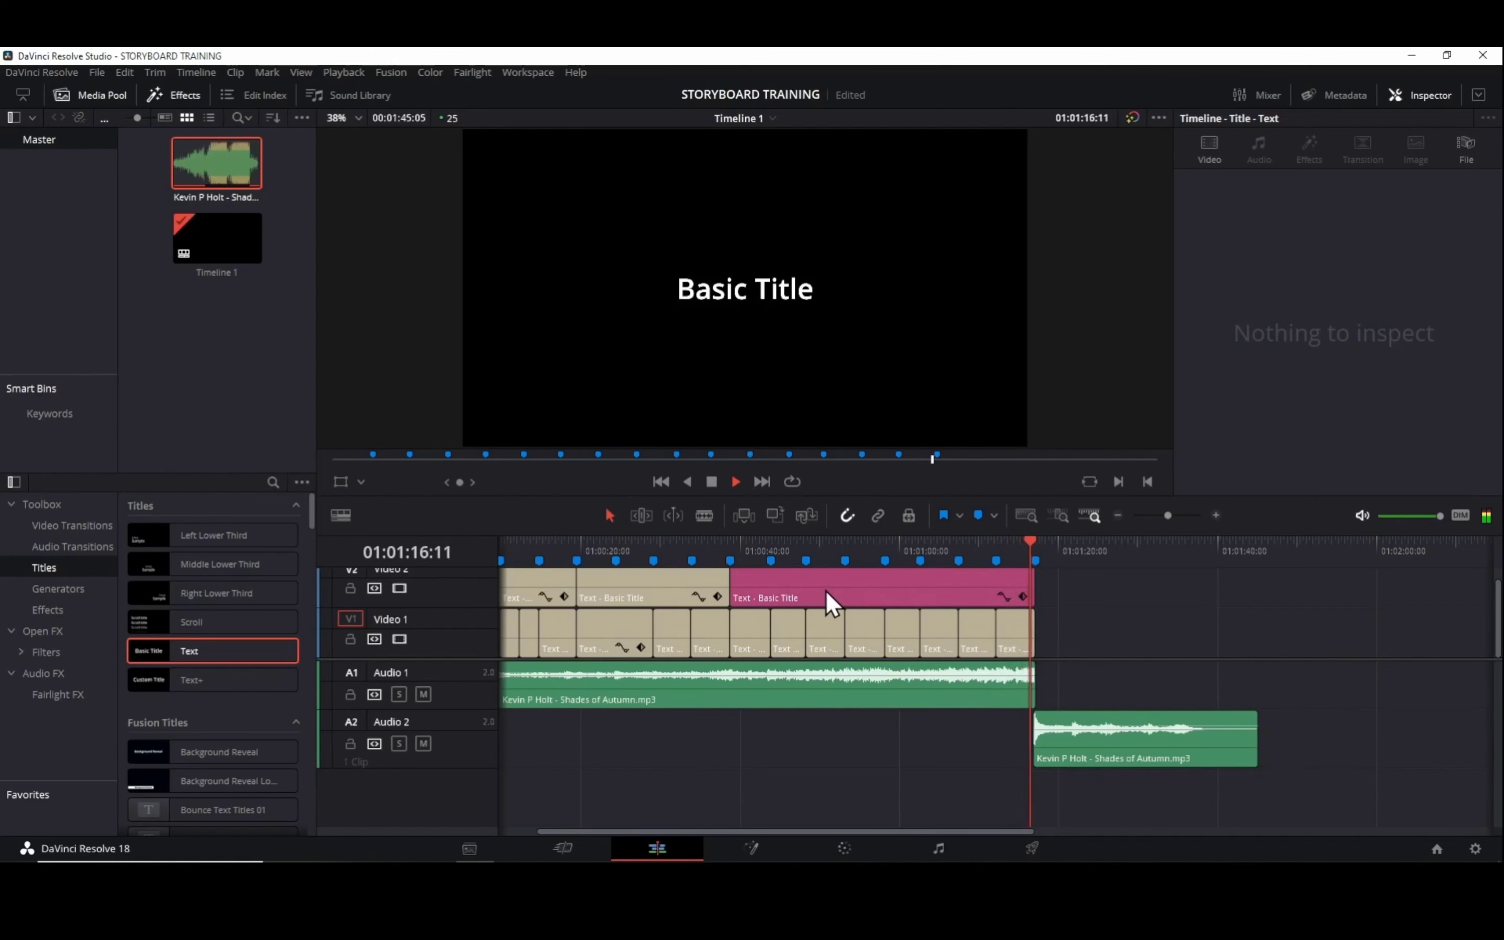
Duplicate the pink title clip on Video 2 and place the copy directly after it, above the ending music.
{"action": "left_click_drag", "start_coordinate": [816, 591], "coordinate": [1123, 578]}
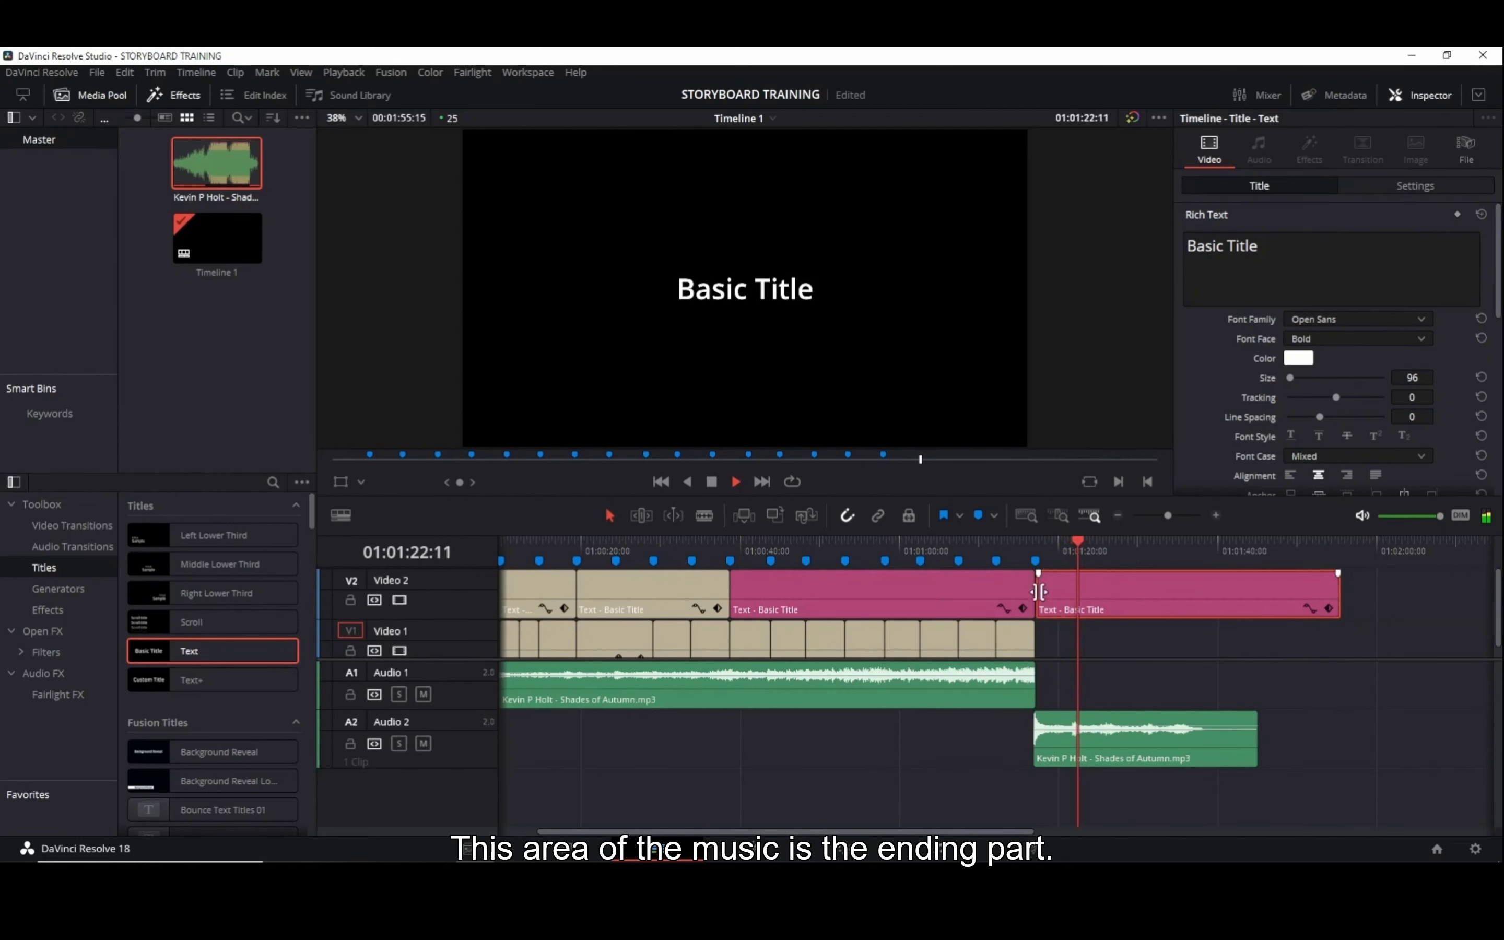
{"action": "left_click", "coordinate": [1038, 589]}
Play the ending music and add three timeline markers on its beats, the first at 01:01:21:18.
{"action": "left_click", "coordinate": [1035, 551]}
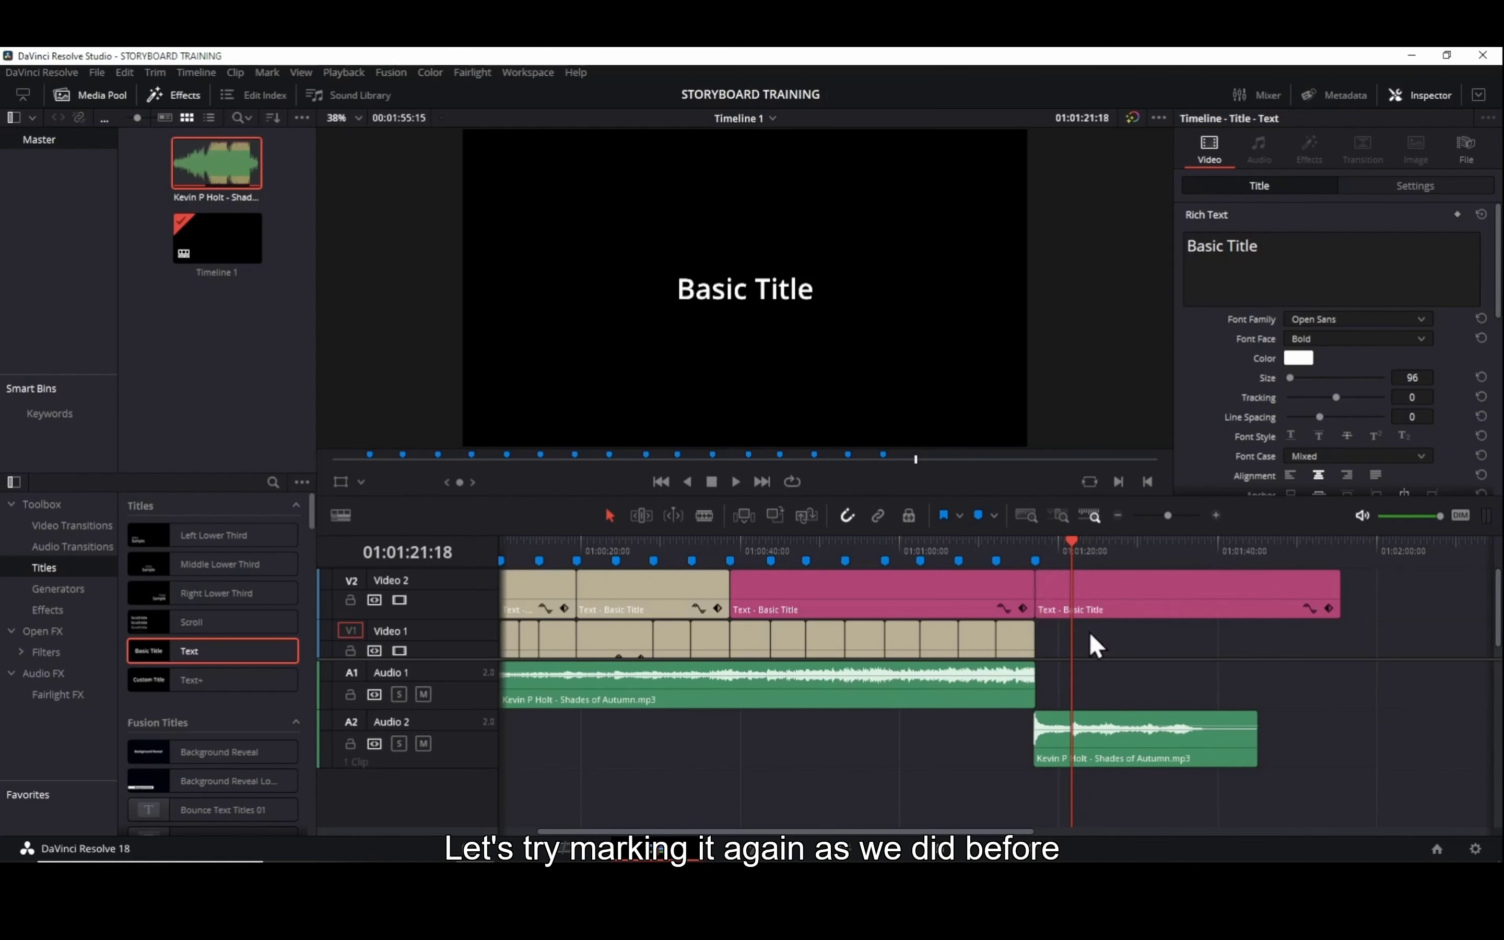
{"action": "key", "text": "m"}
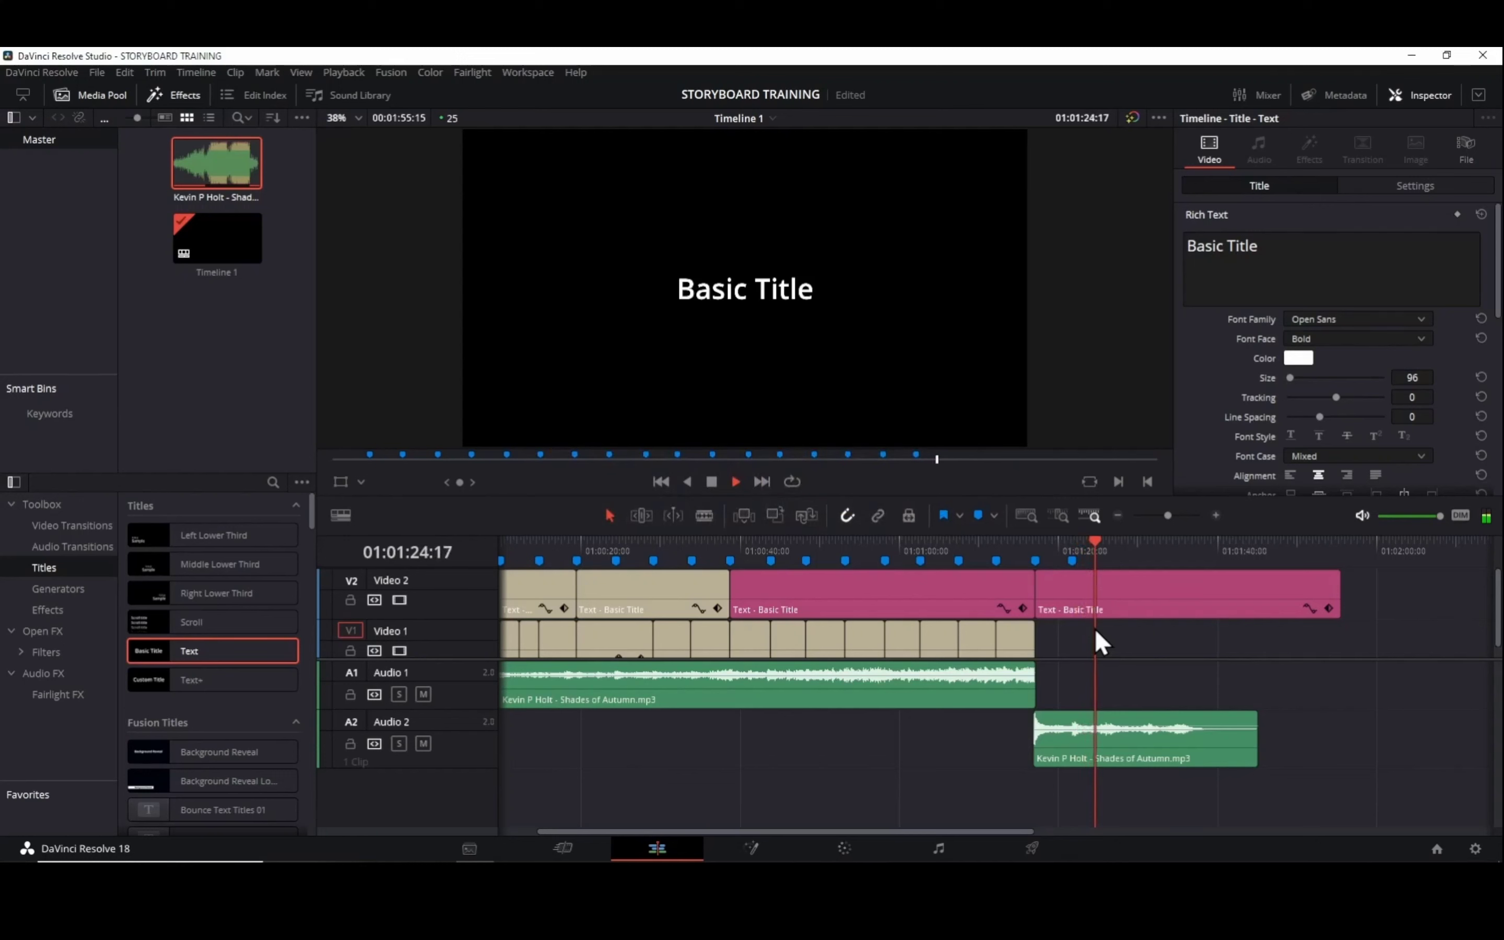
{"action": "key", "text": "m"}
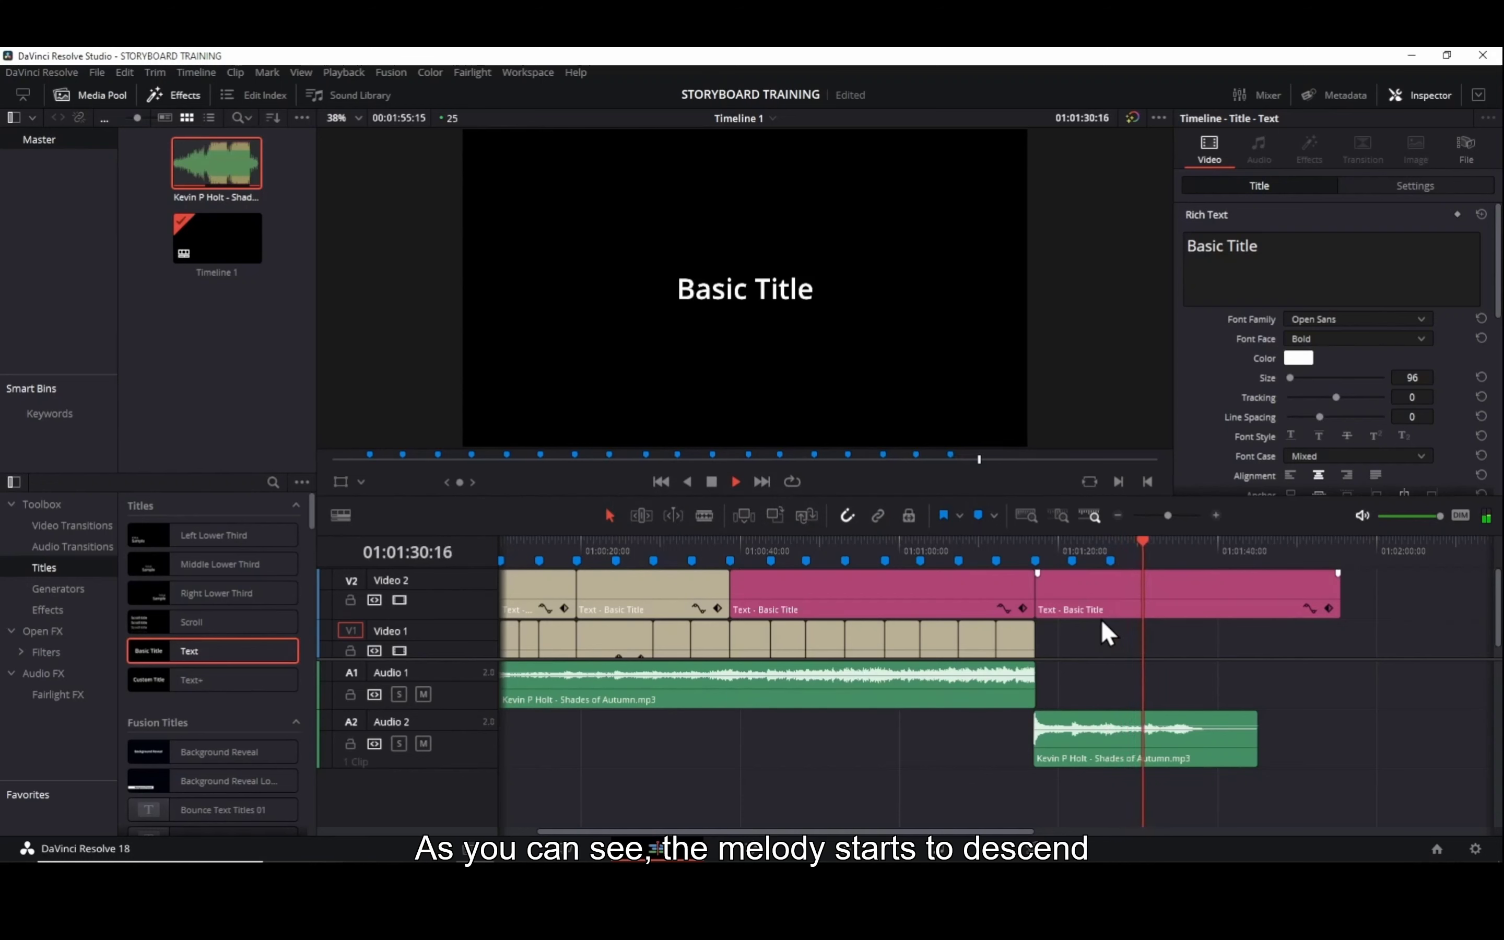
{"action": "key", "text": "m"}
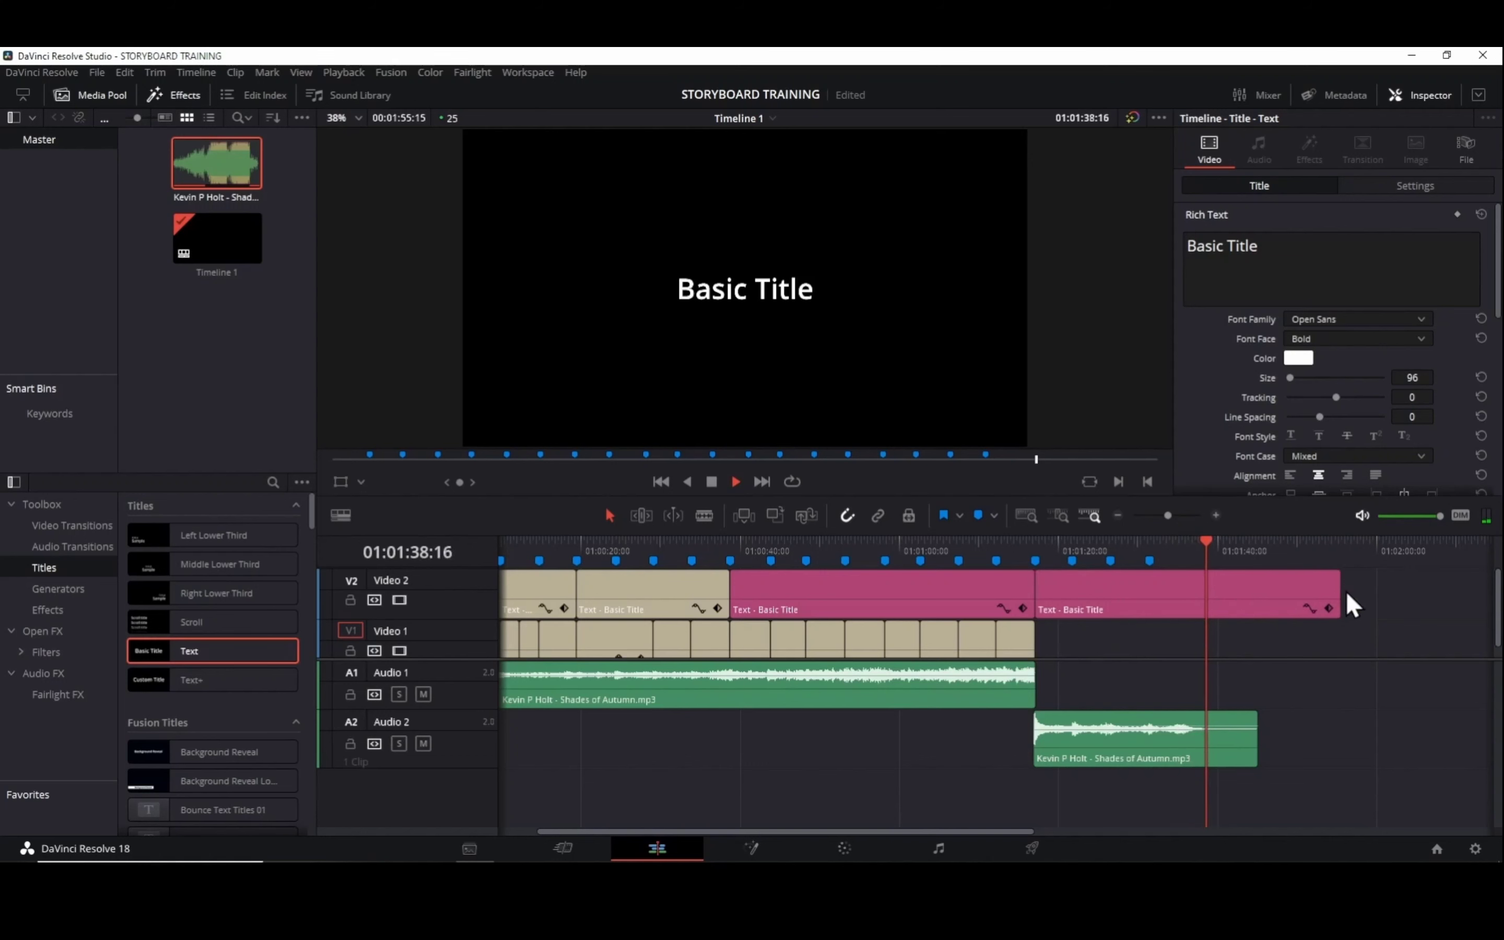
Trim the duplicated title on Video 2 to end with the Audio 2 music clip and set its clip color to Navy.
{"action": "left_click_drag", "start_coordinate": [1341, 594], "coordinate": [1256, 595]}
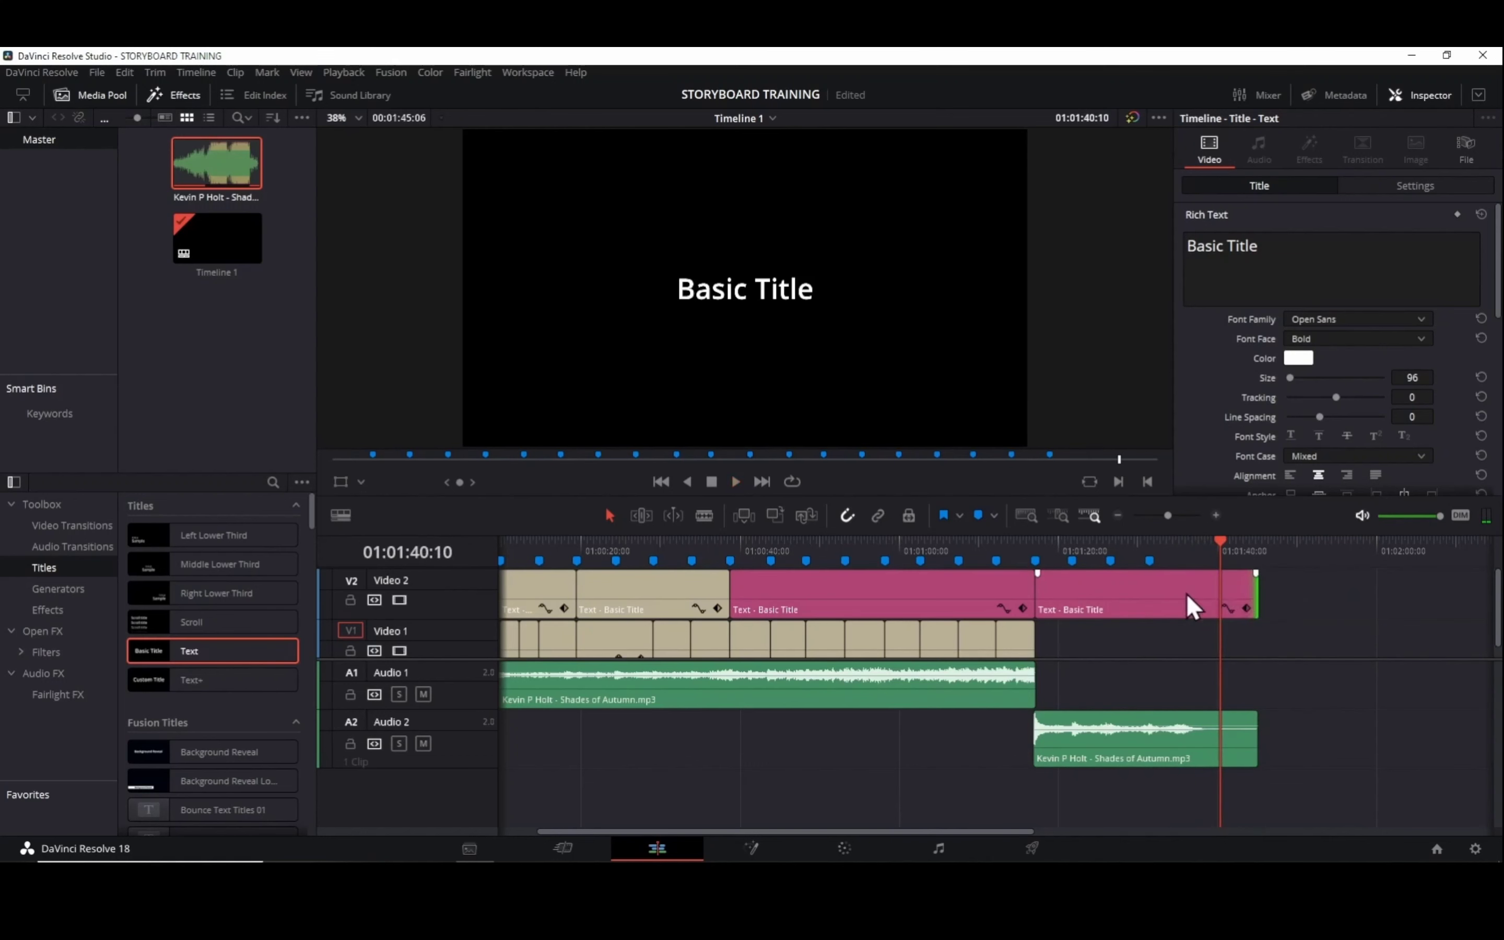
{"action": "left_click", "coordinate": [1187, 595]}
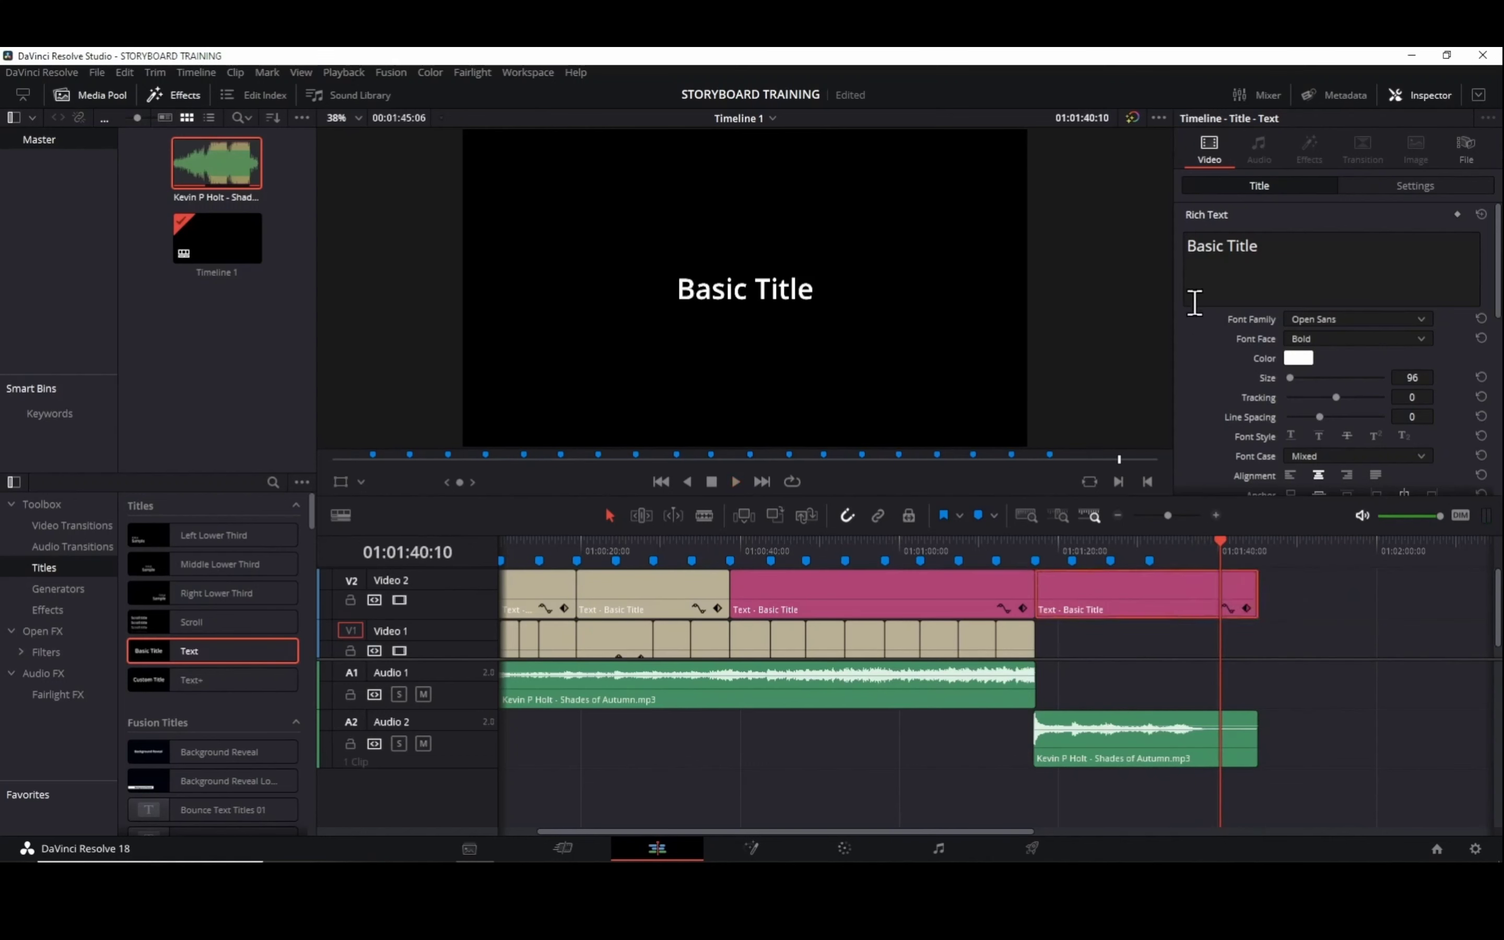
{"action": "right_click", "coordinate": [1074, 591]}
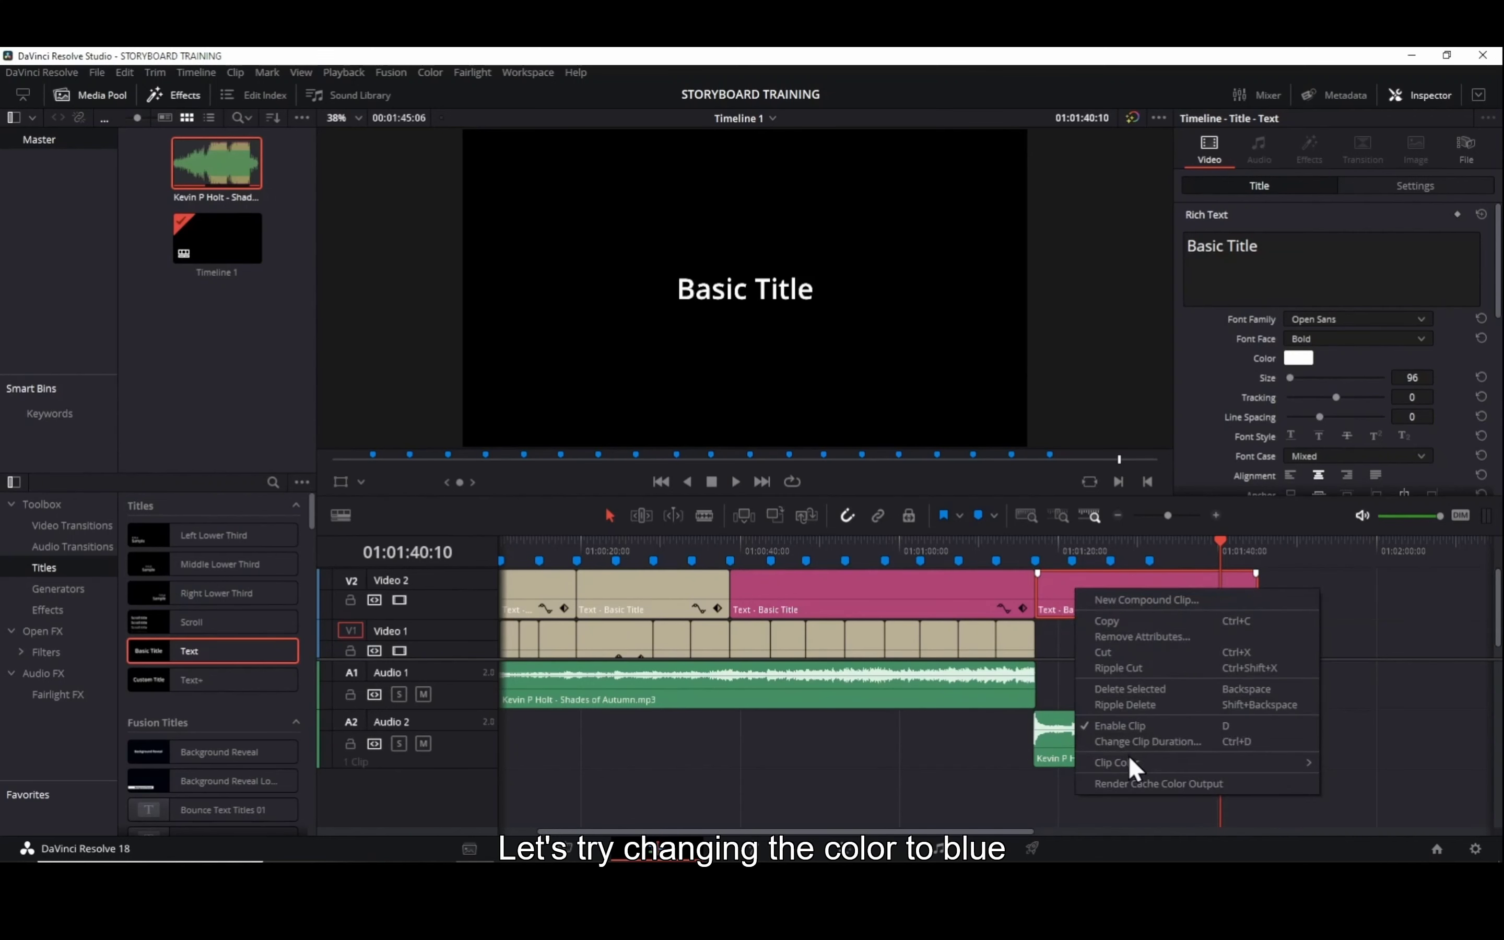
{"action": "mouse_move", "coordinate": [1128, 763]}
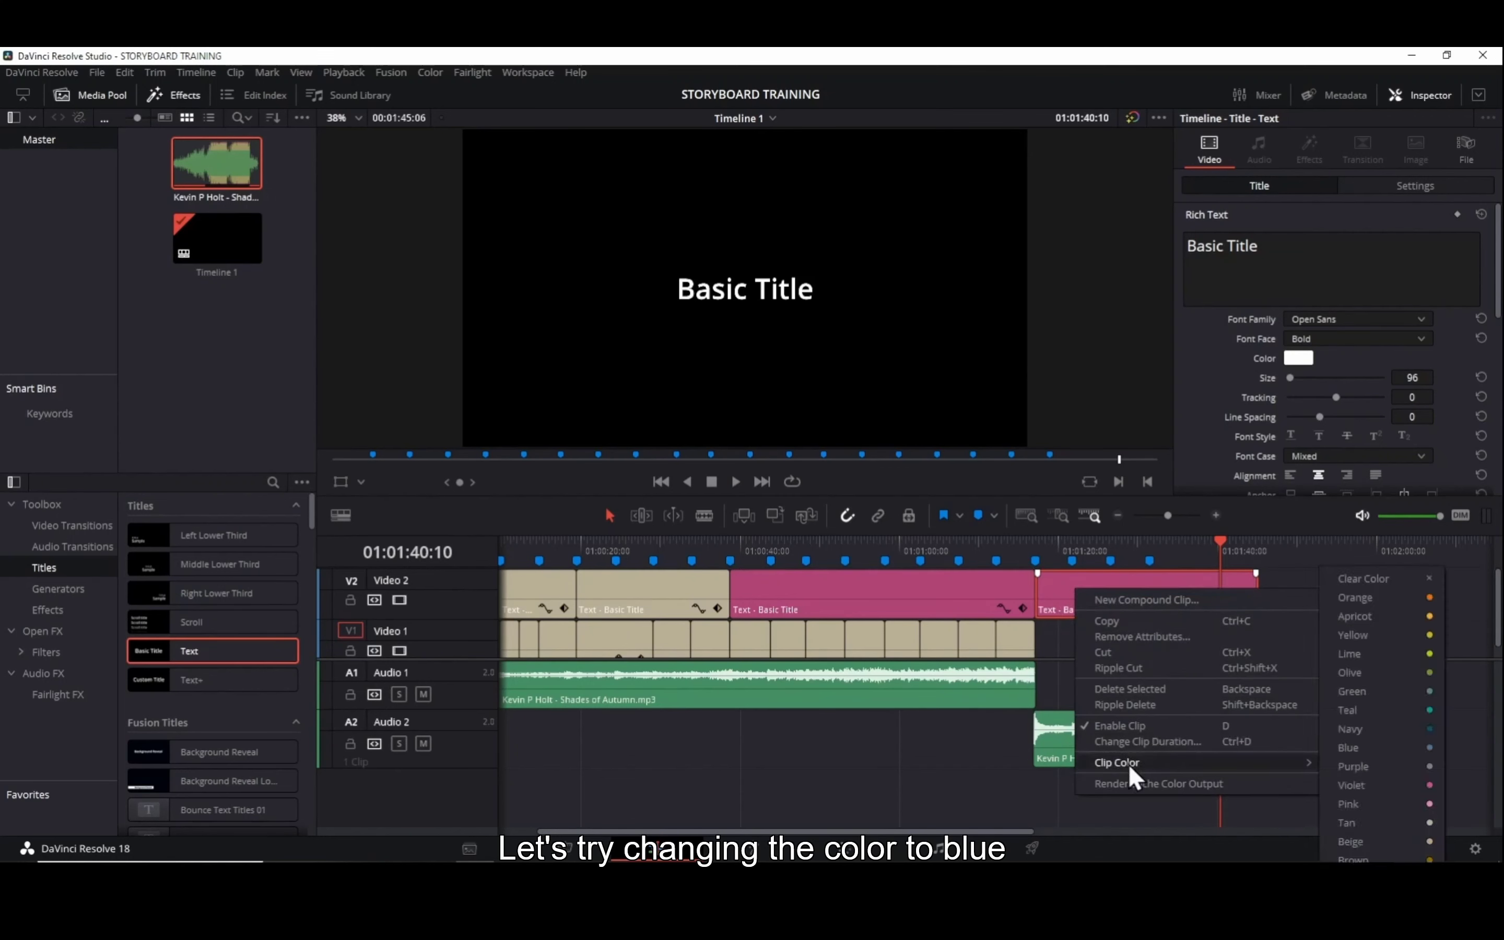
{"action": "left_click", "coordinate": [1363, 728]}
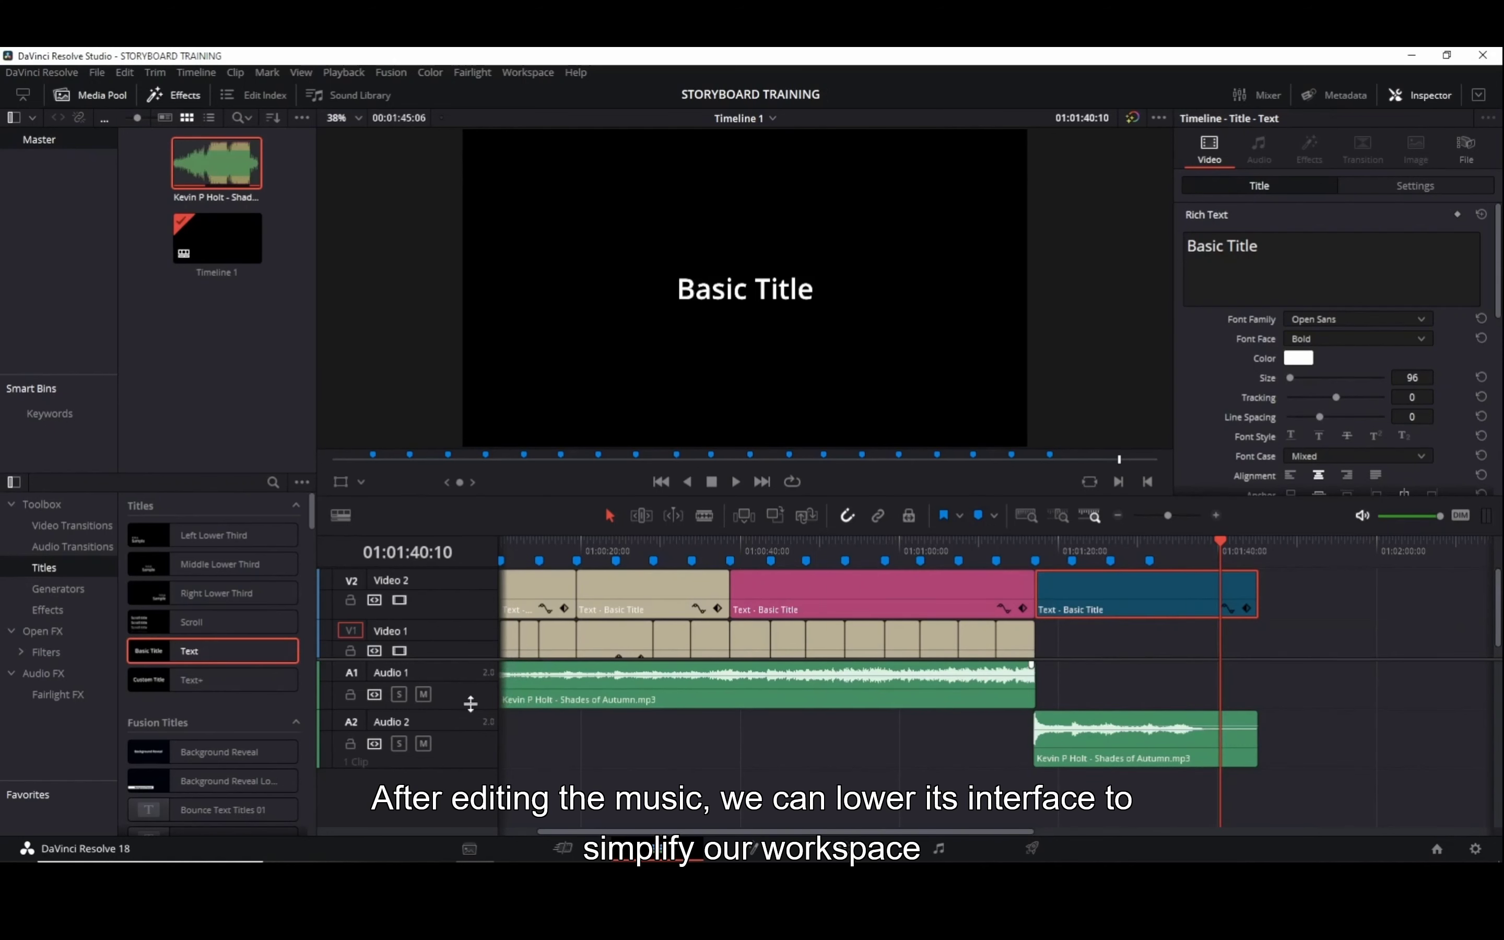
Collapse the Audio 1 and Audio 2 tracks to minimum height and enlarge the video track area.
{"action": "left_click_drag", "start_coordinate": [470, 705], "coordinate": [474, 670]}
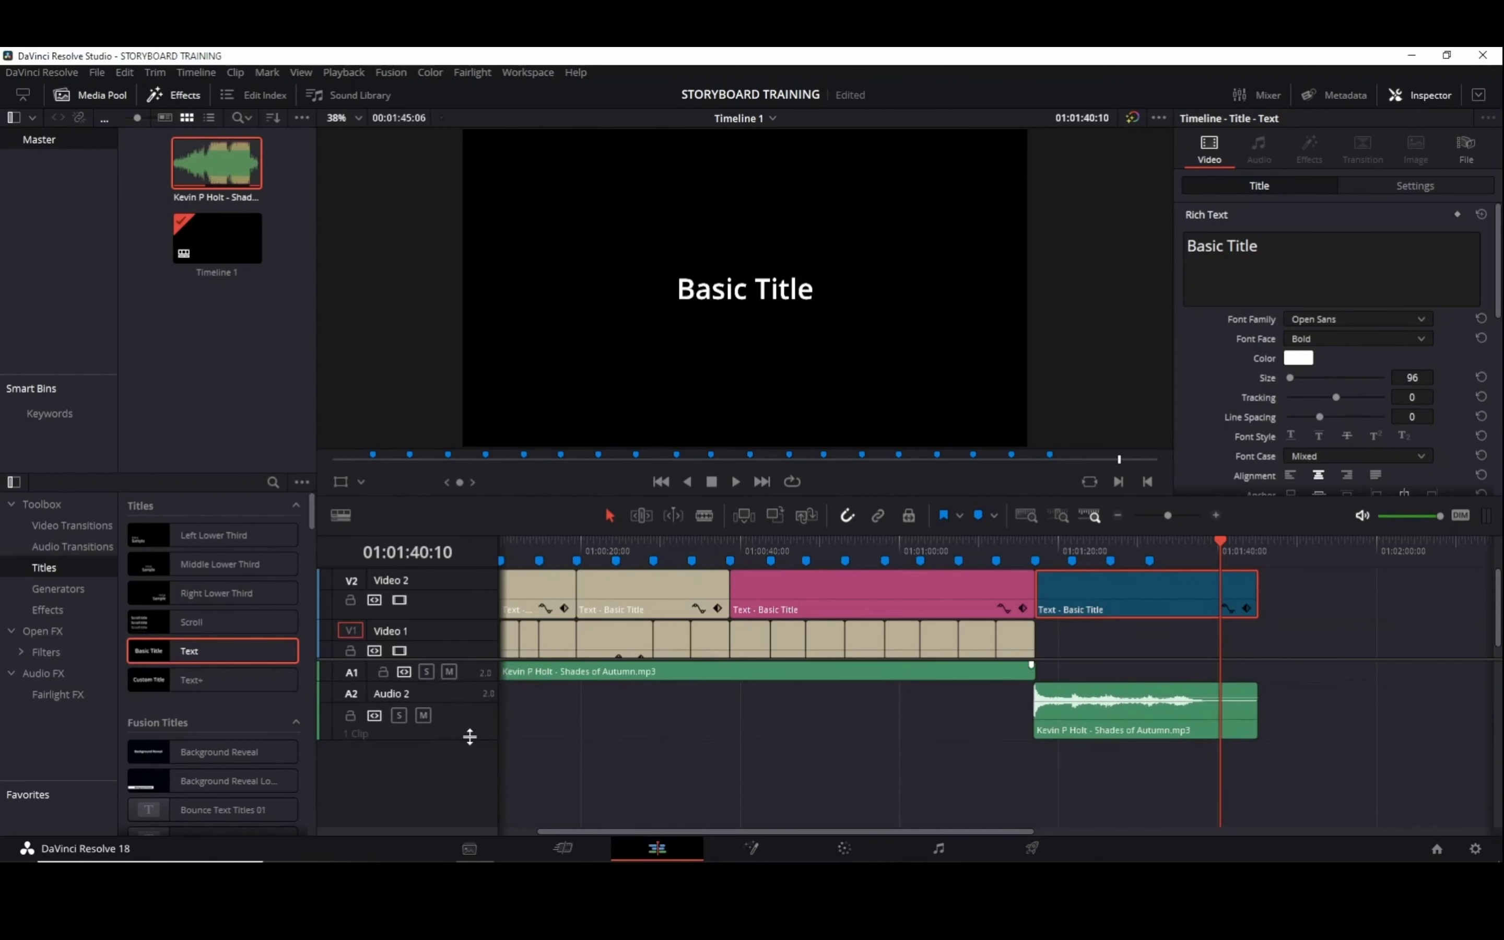
{"action": "left_click_drag", "start_coordinate": [470, 737], "coordinate": [474, 700]}
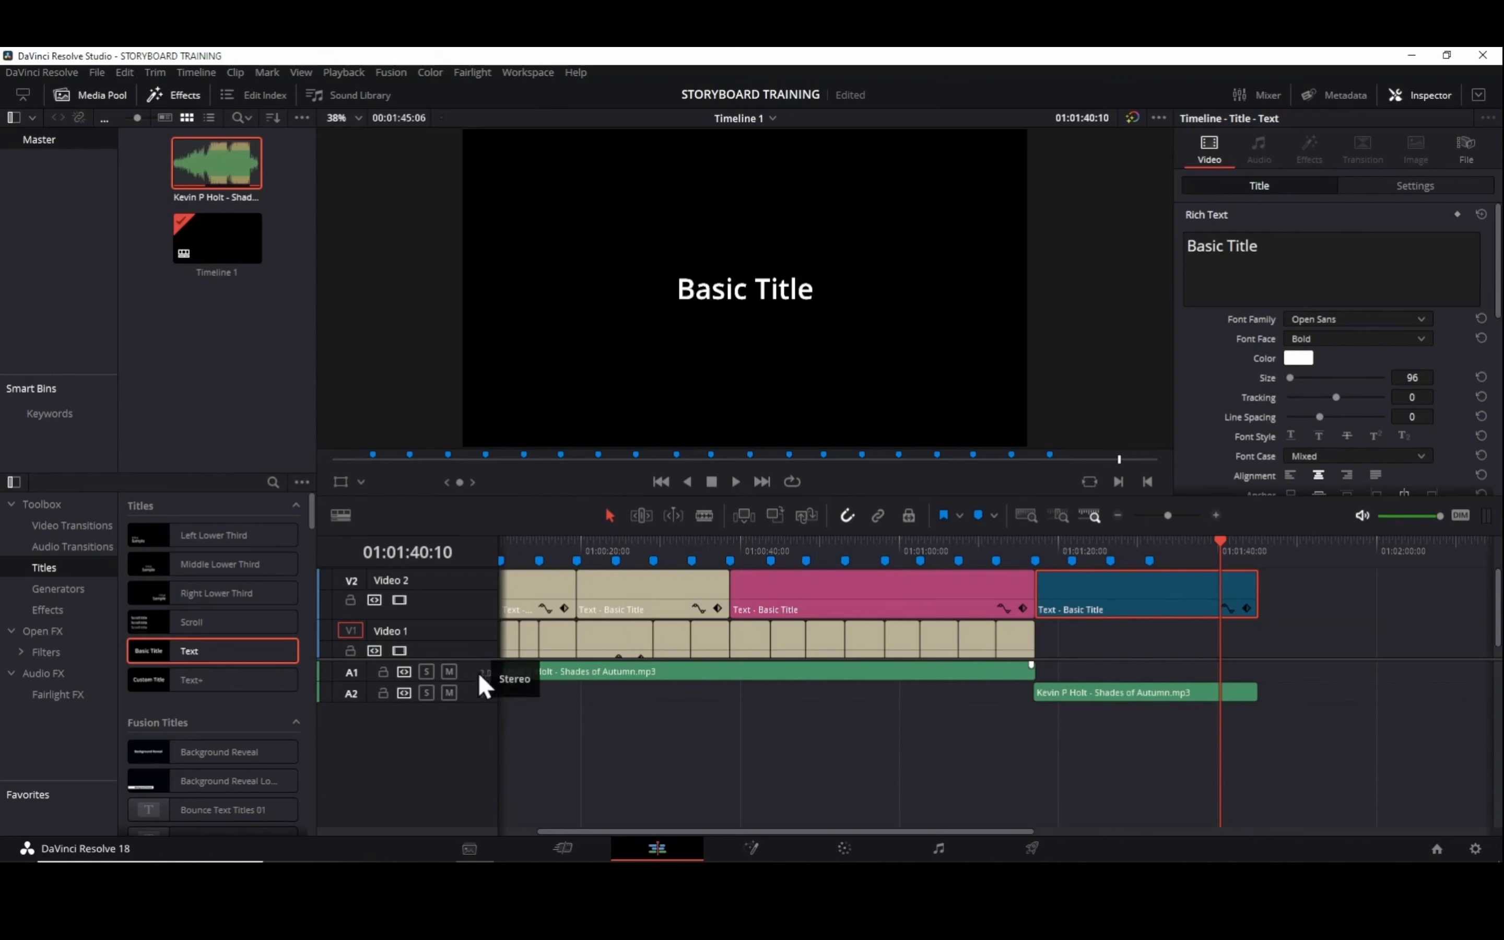
{"action": "left_click_drag", "start_coordinate": [472, 660], "coordinate": [467, 770]}
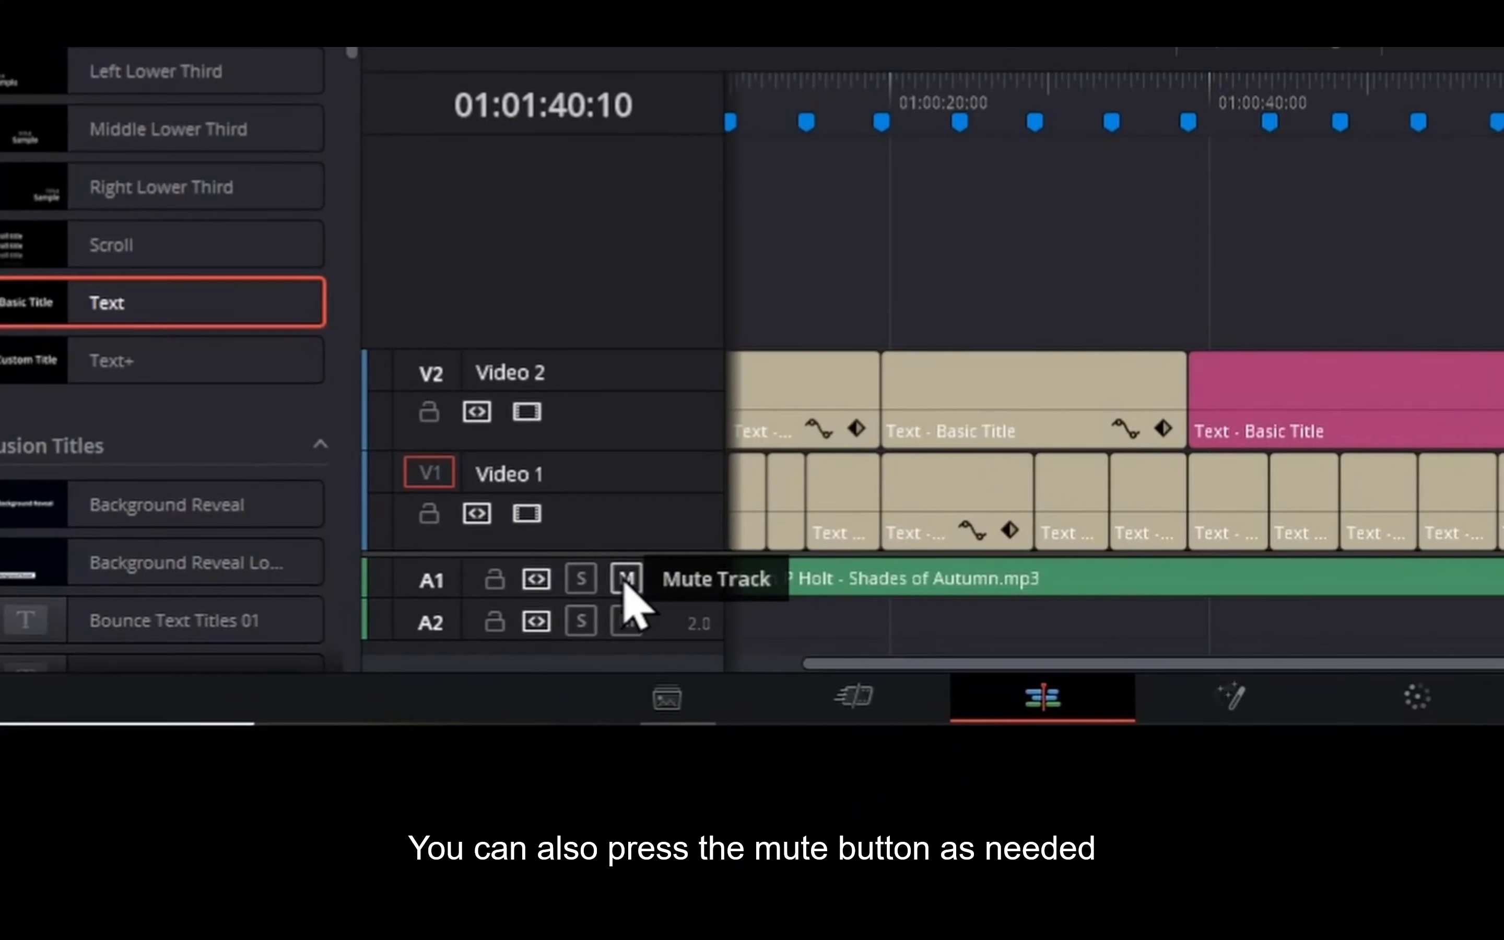
Try the mute control on the Audio 1 and Audio 2 tracks, and leave both tracks unmuted.
{"action": "left_click", "coordinate": [626, 579]}
{"action": "left_click", "coordinate": [628, 621]}
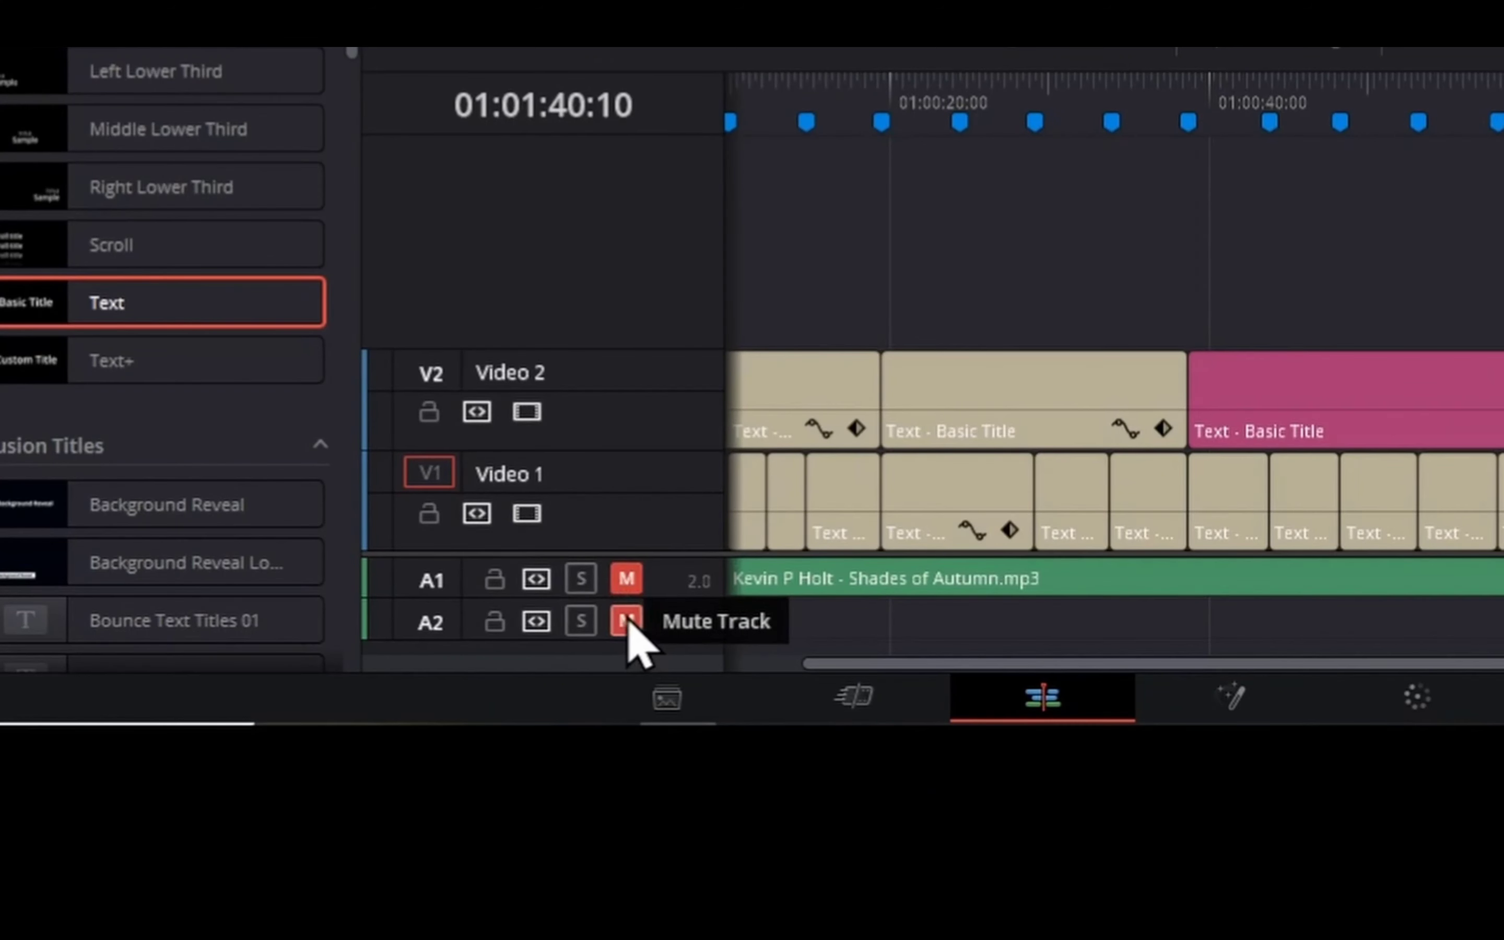
{"action": "left_click", "coordinate": [628, 617]}
{"action": "left_click", "coordinate": [629, 585]}
{"action": "left_click", "coordinate": [628, 619]}
{"action": "left_click", "coordinate": [630, 585]}
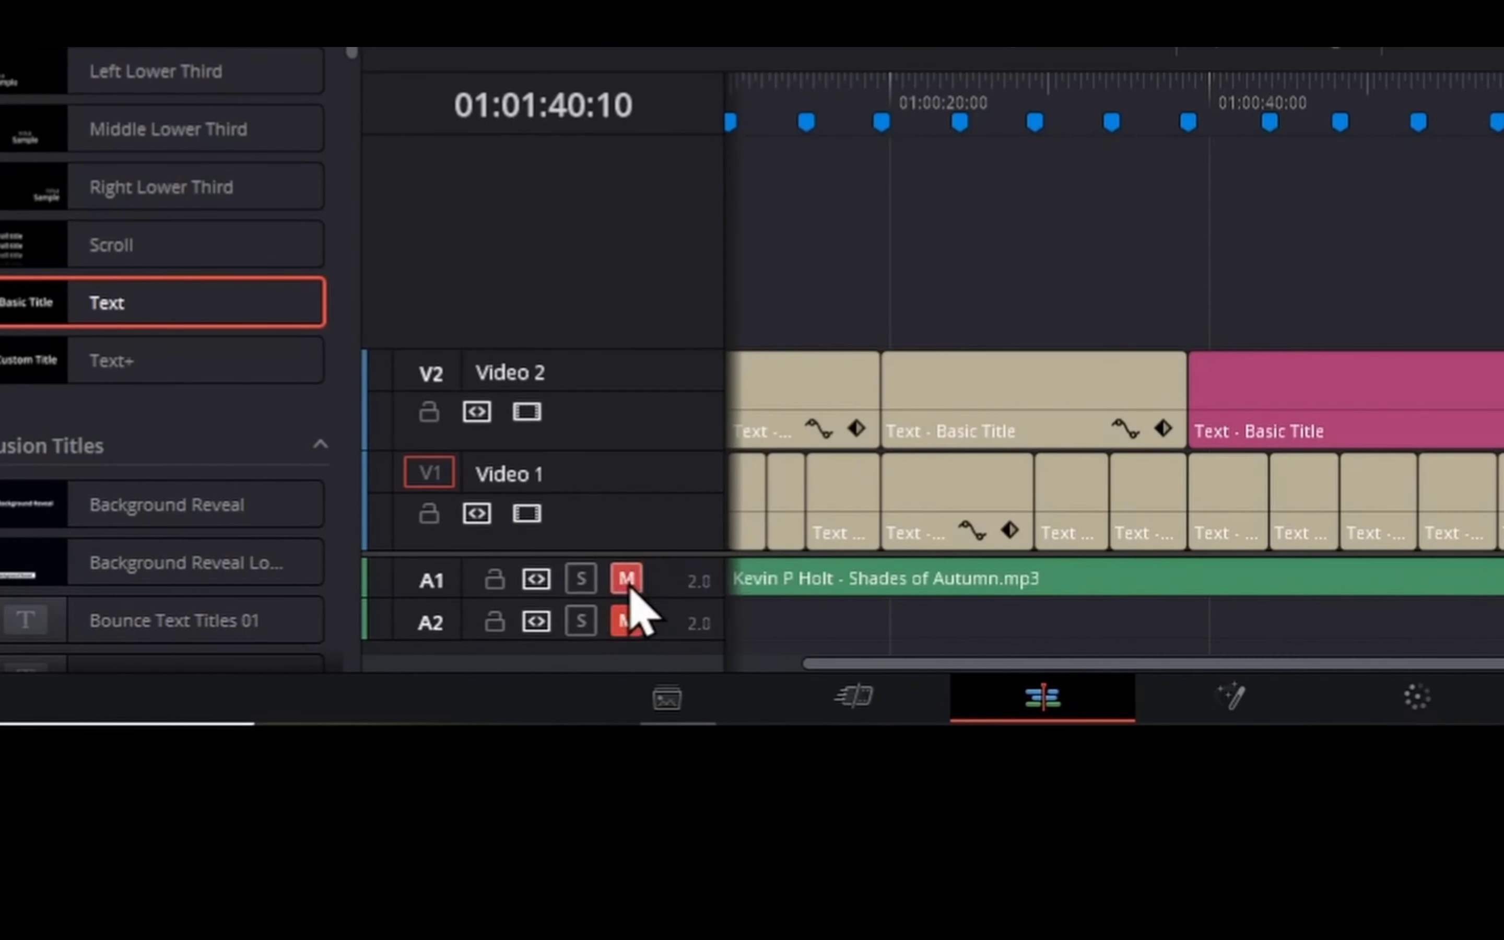
{"action": "left_click", "coordinate": [628, 620]}
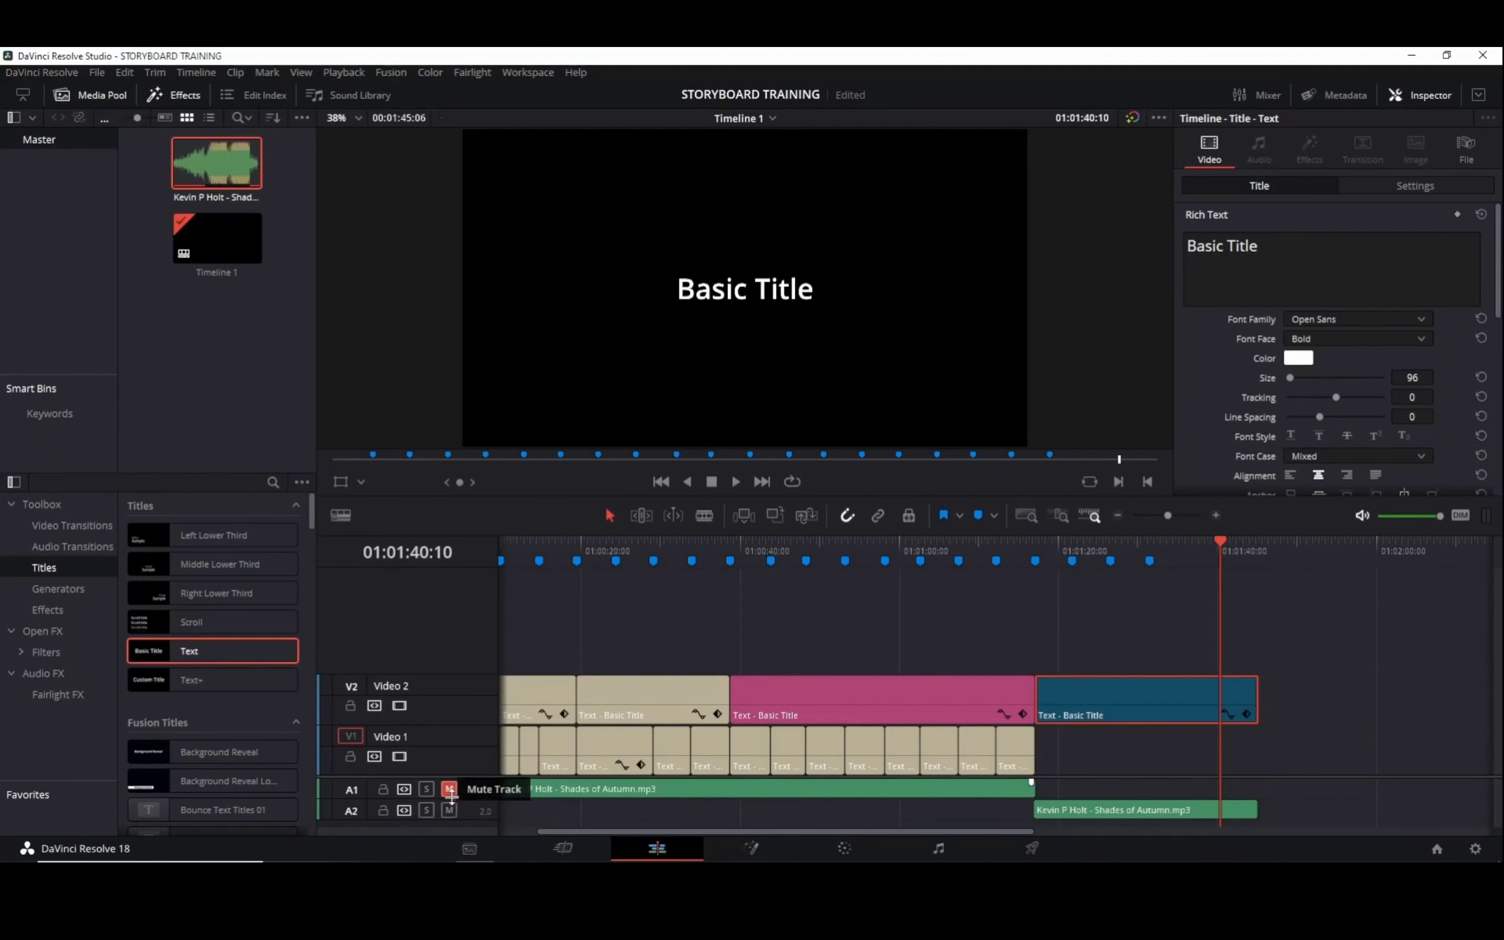
{"action": "left_click", "coordinate": [450, 790]}
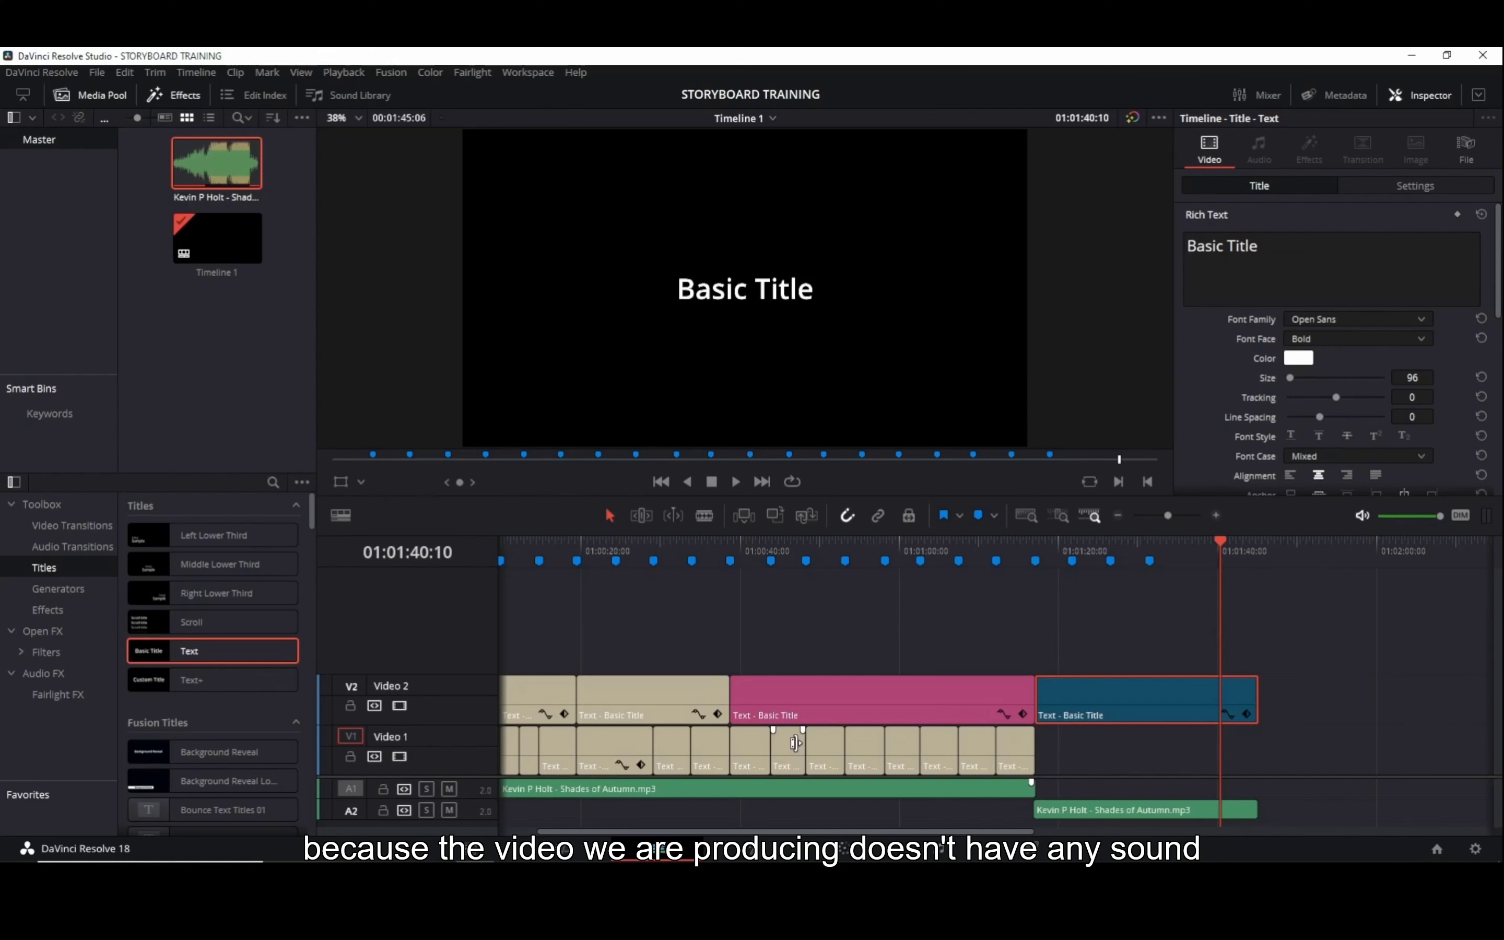
Fill Video 1 beneath the Navy title with title clips divided at the new markers and ending with the music.
{"action": "left_click", "coordinate": [995, 559]}
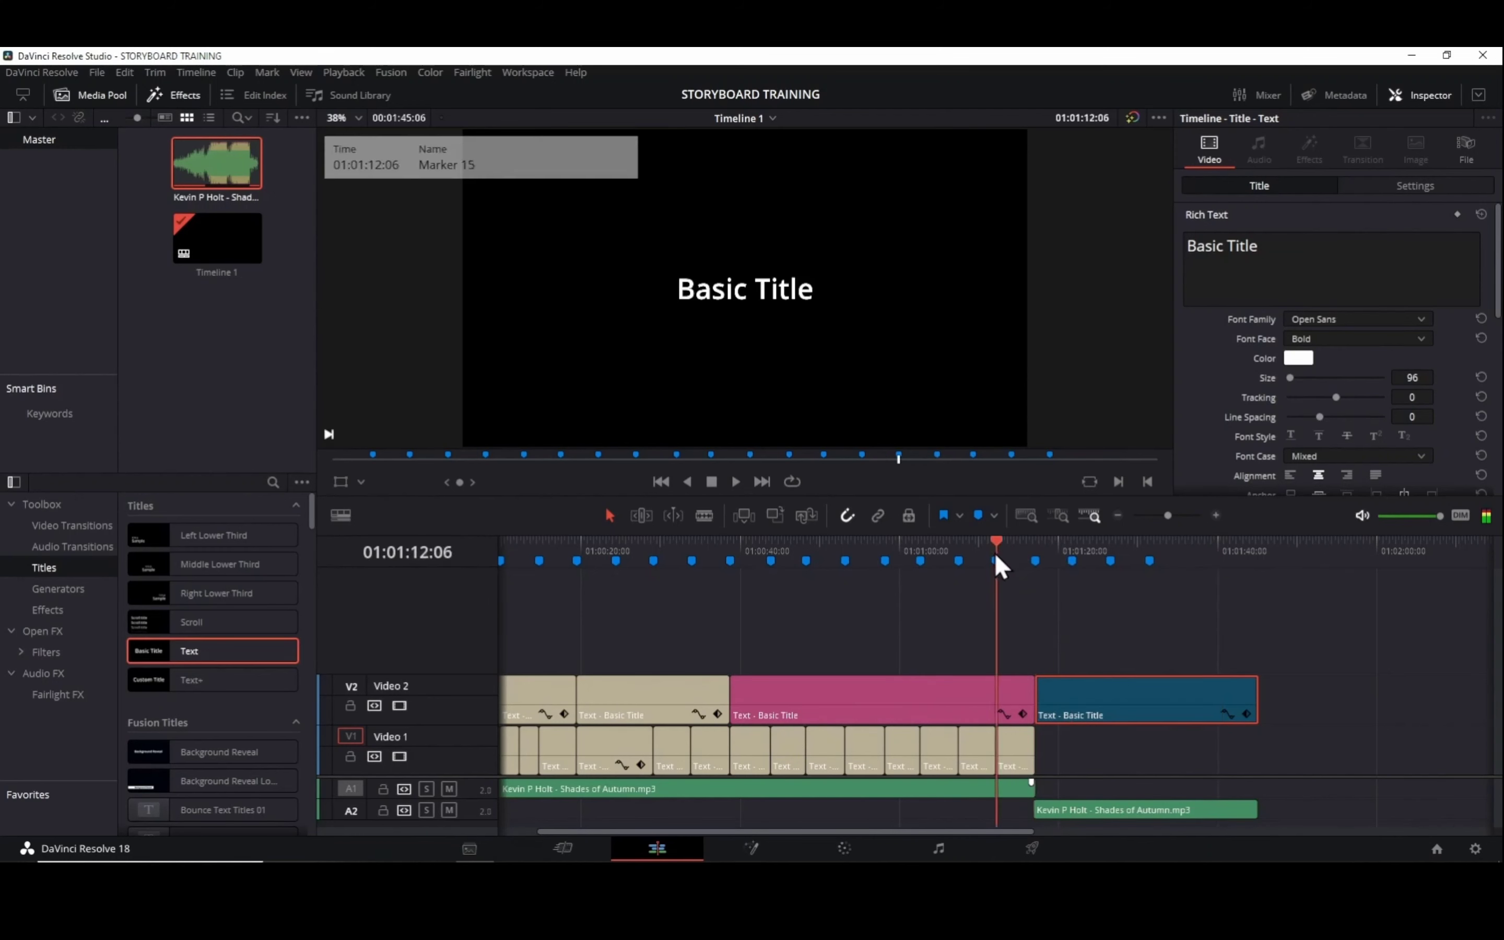
{"action": "left_click", "coordinate": [886, 562]}
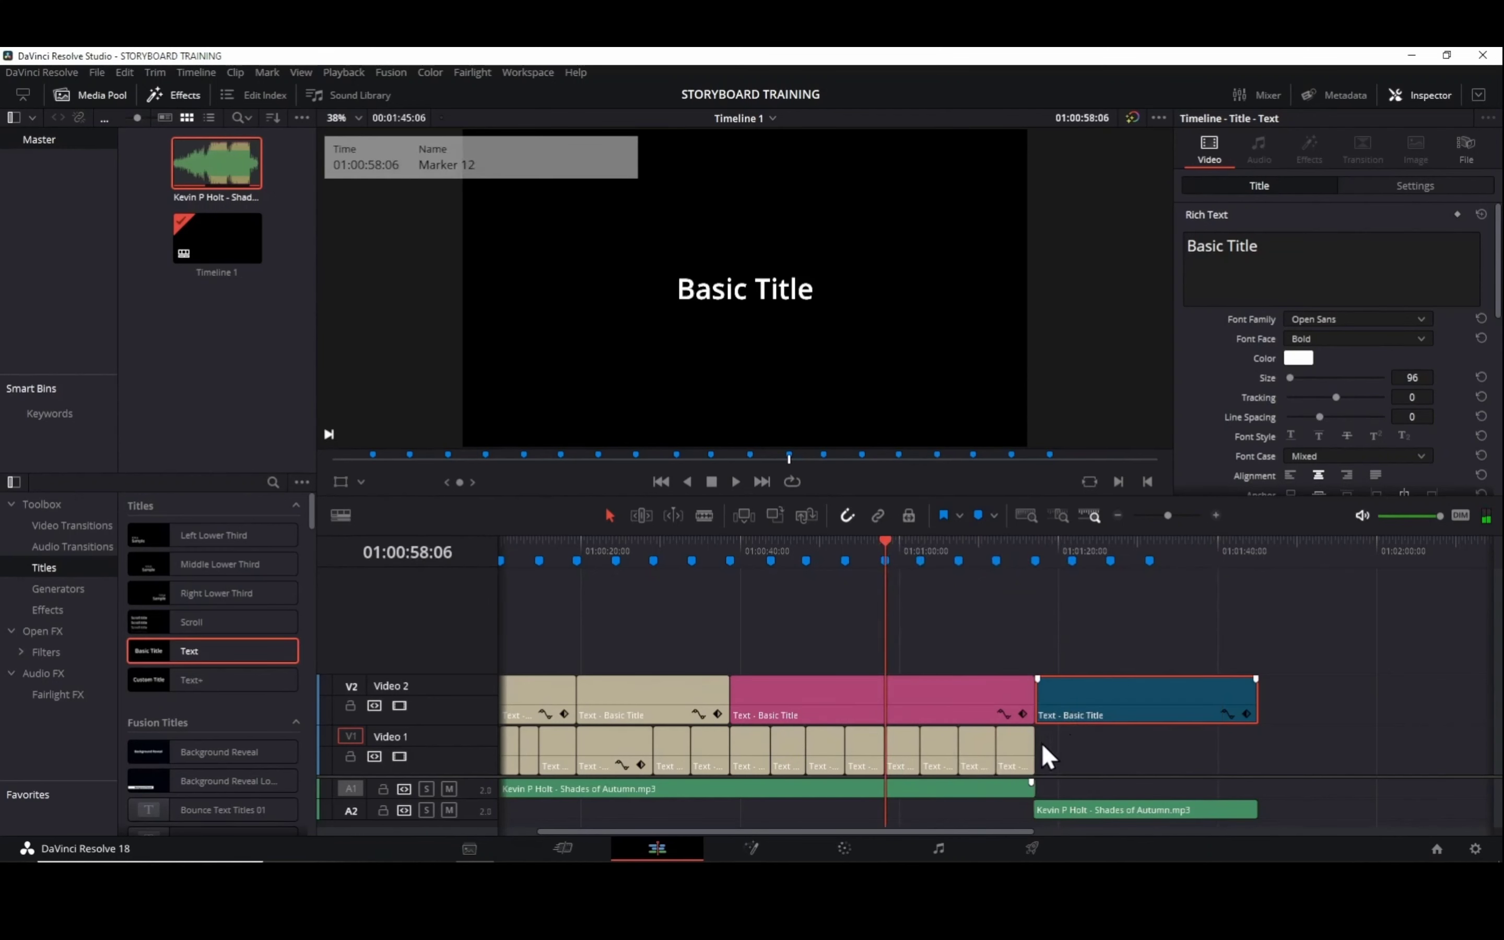
{"action": "mouse_move", "coordinate": [1023, 768]}
{"action": "left_mouse_down"}
{"action": "mouse_move", "coordinate": [1041, 746]}
{"action": "mouse_move", "coordinate": [1105, 762]}
{"action": "mouse_move", "coordinate": [1144, 742]}
{"action": "mouse_move", "coordinate": [1269, 763]}
{"action": "left_mouse_up"}
{"action": "left_click", "coordinate": [1037, 568]}
{"action": "left_click", "coordinate": [1073, 559]}
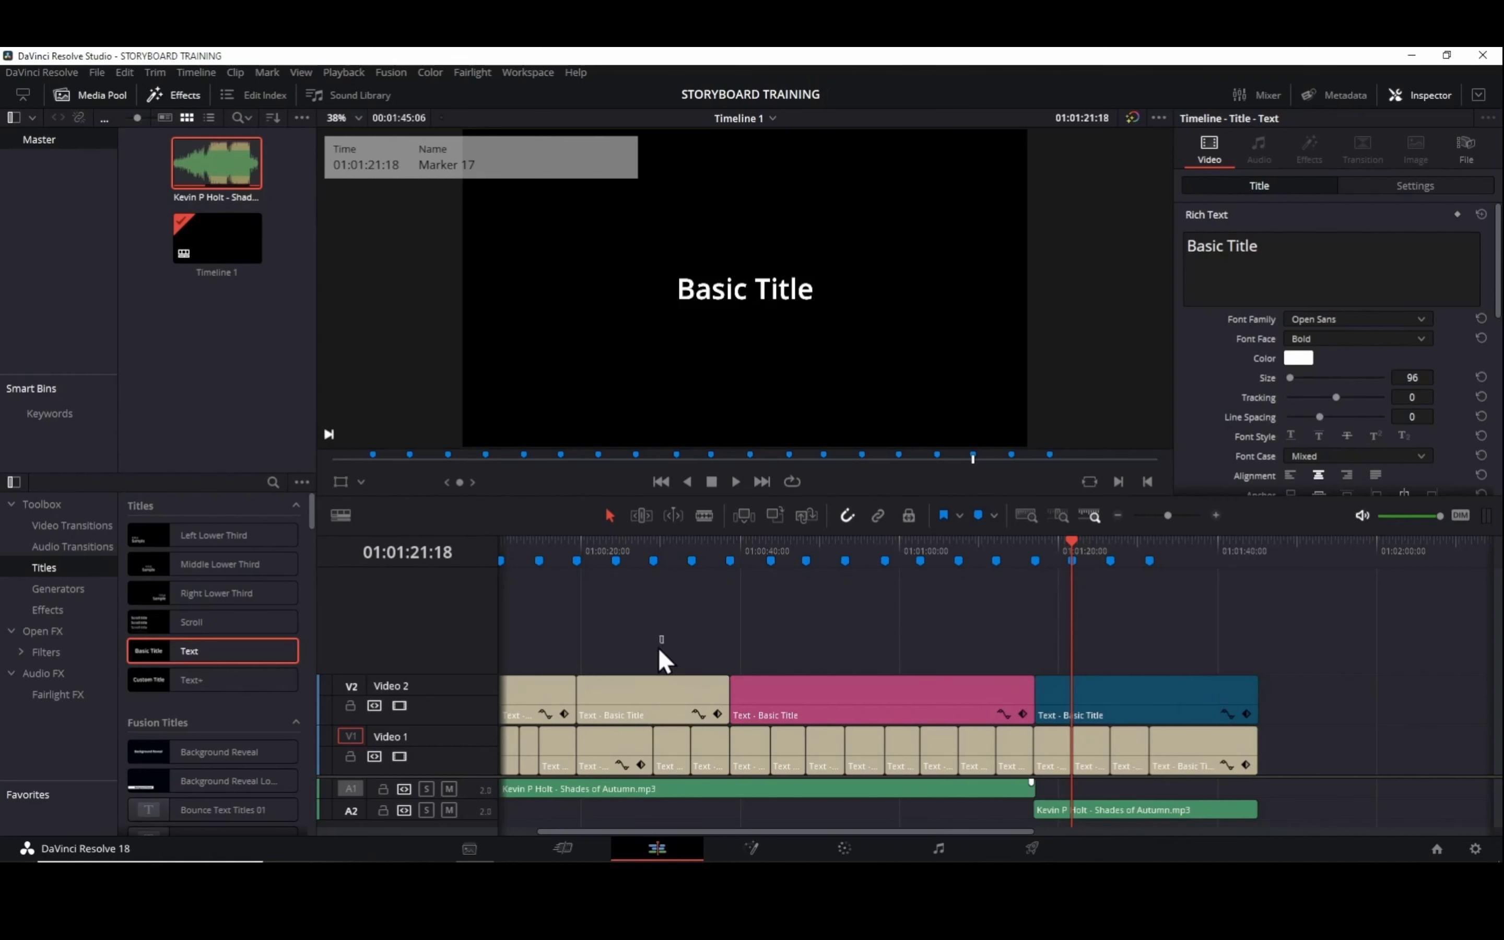
Set the first Video 2 title's clip color to dark green and the second title's to Lime.
{"action": "scroll", "coordinate": [640, 672], "scroll_direction": "left", "scroll_amount": 2}
{"action": "right_click", "coordinate": [609, 686]}
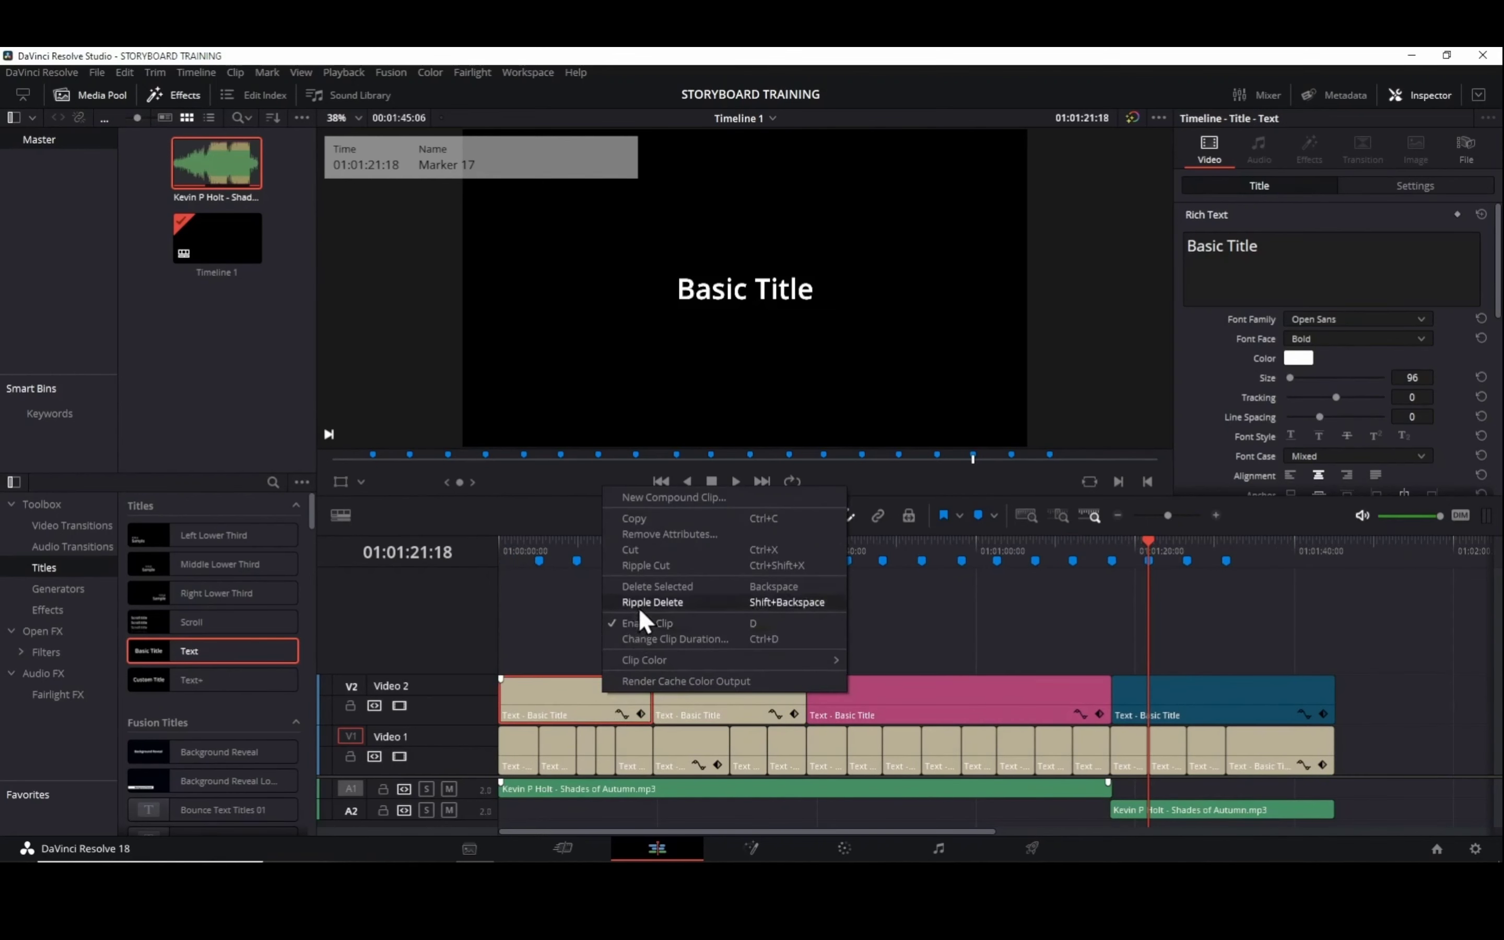
{"action": "mouse_move", "coordinate": [643, 659]}
{"action": "left_click", "coordinate": [879, 688]}
{"action": "right_click", "coordinate": [715, 685]}
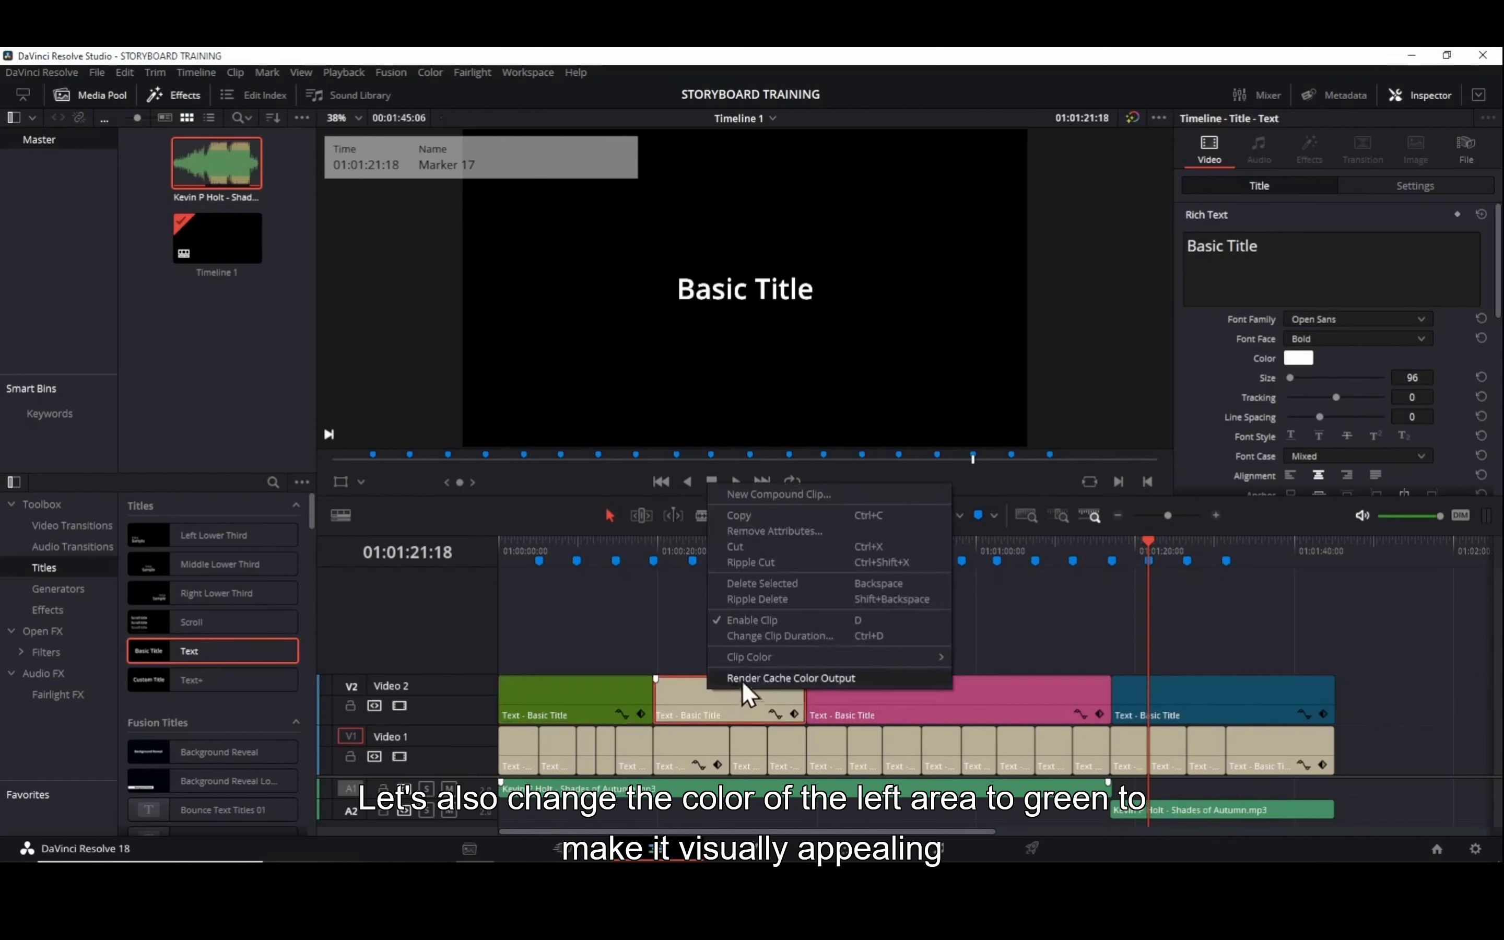
{"action": "mouse_move", "coordinate": [781, 657]}
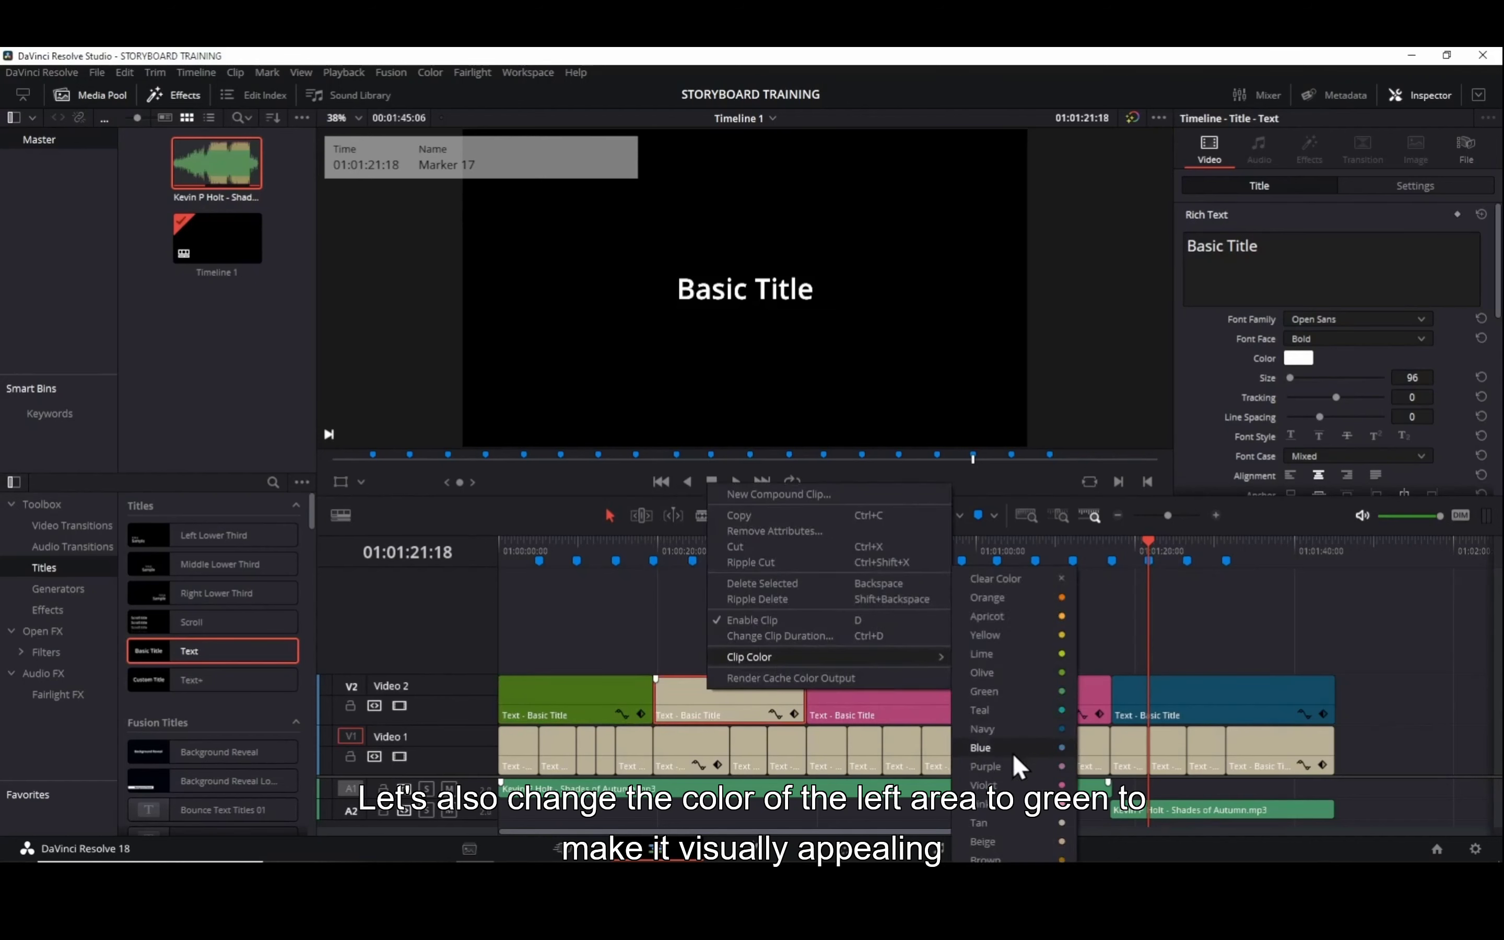
{"action": "left_click", "coordinate": [1023, 658]}
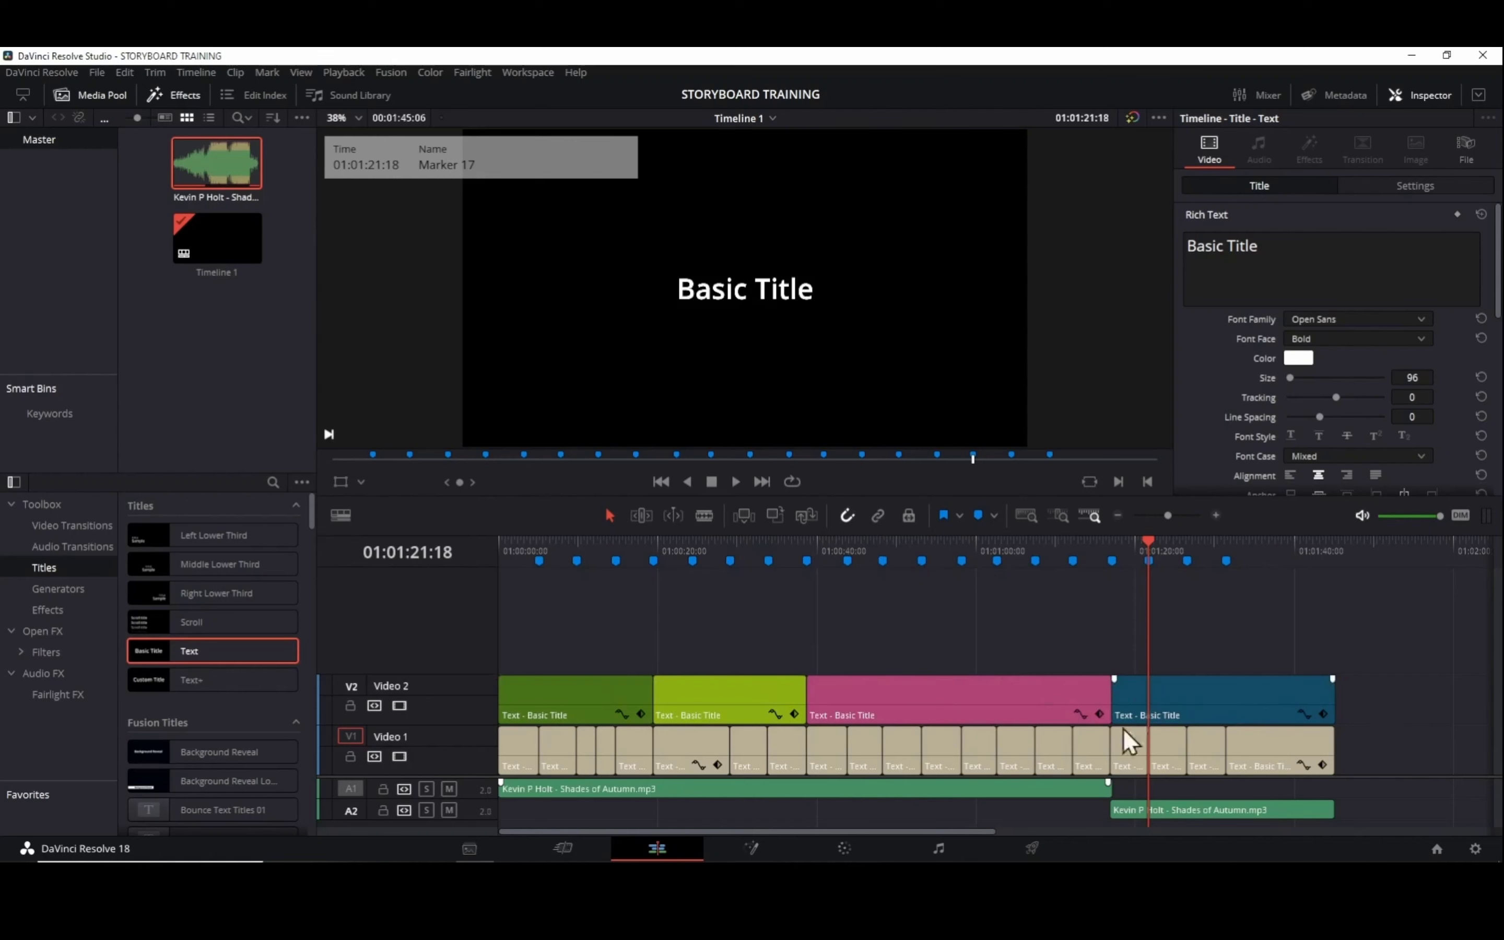
{"action": "scroll", "coordinate": [1129, 780], "scroll_direction": "down", "scroll_amount": 2}
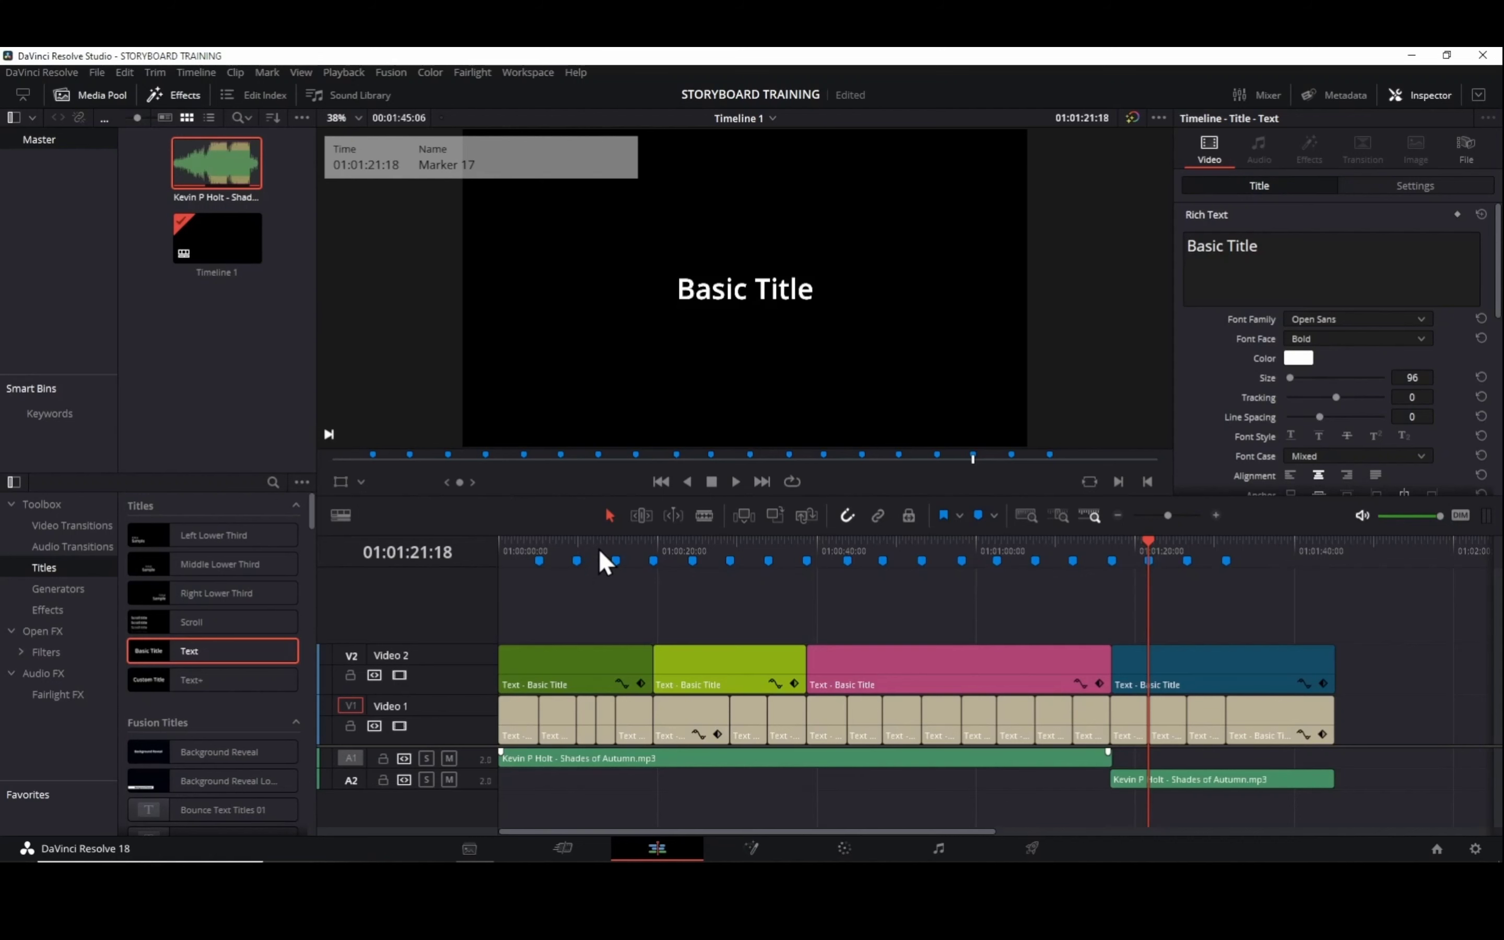
{"action": "left_click", "coordinate": [612, 681]}
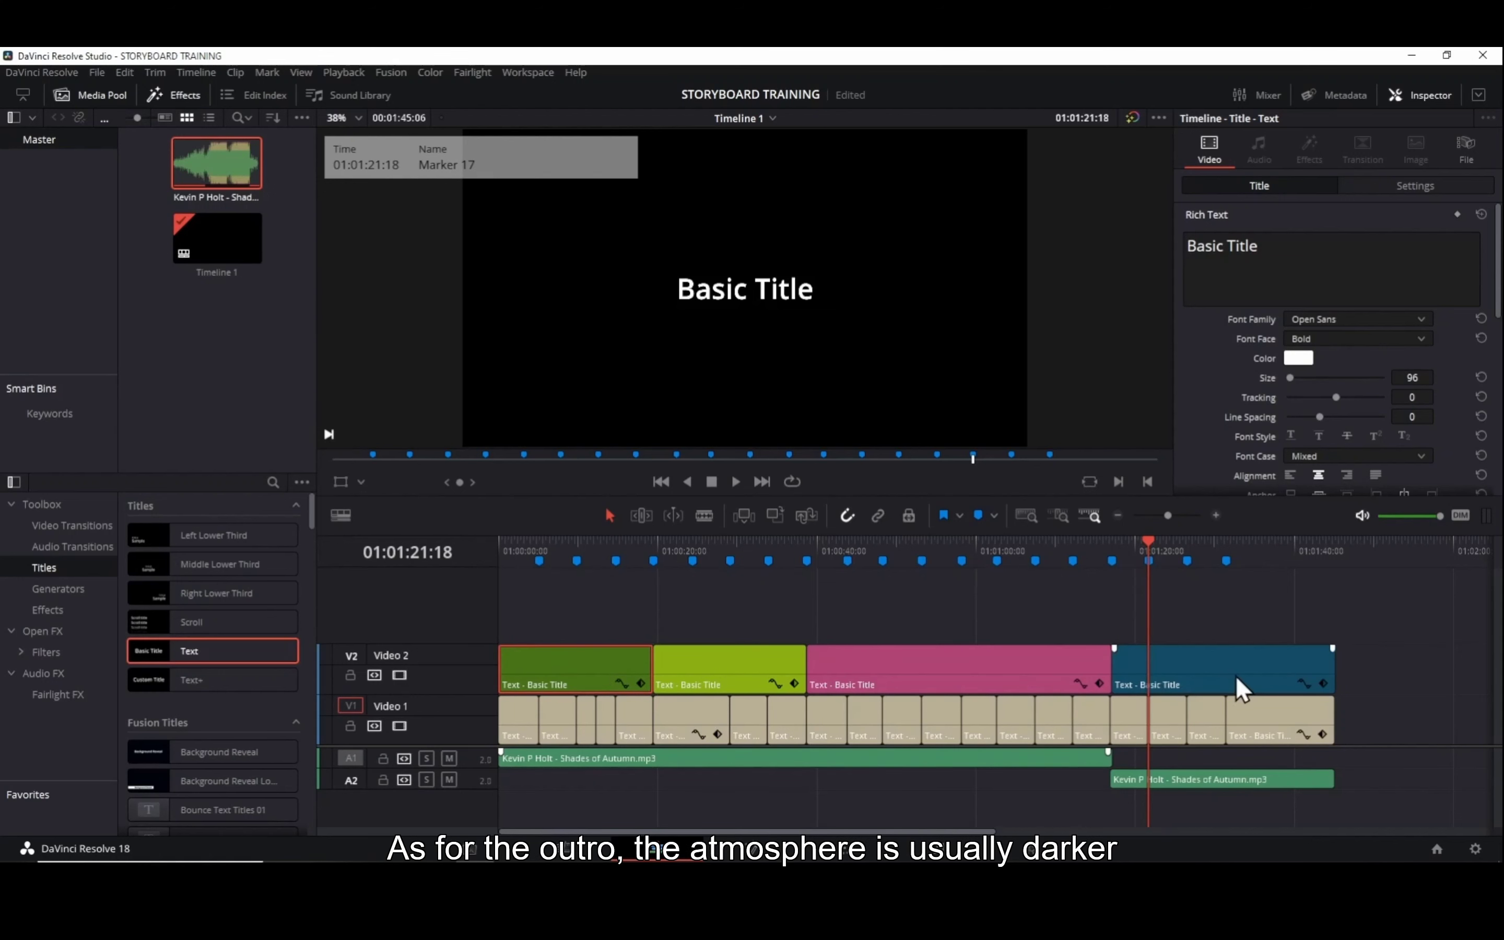
{"action": "left_click", "coordinate": [1246, 664]}
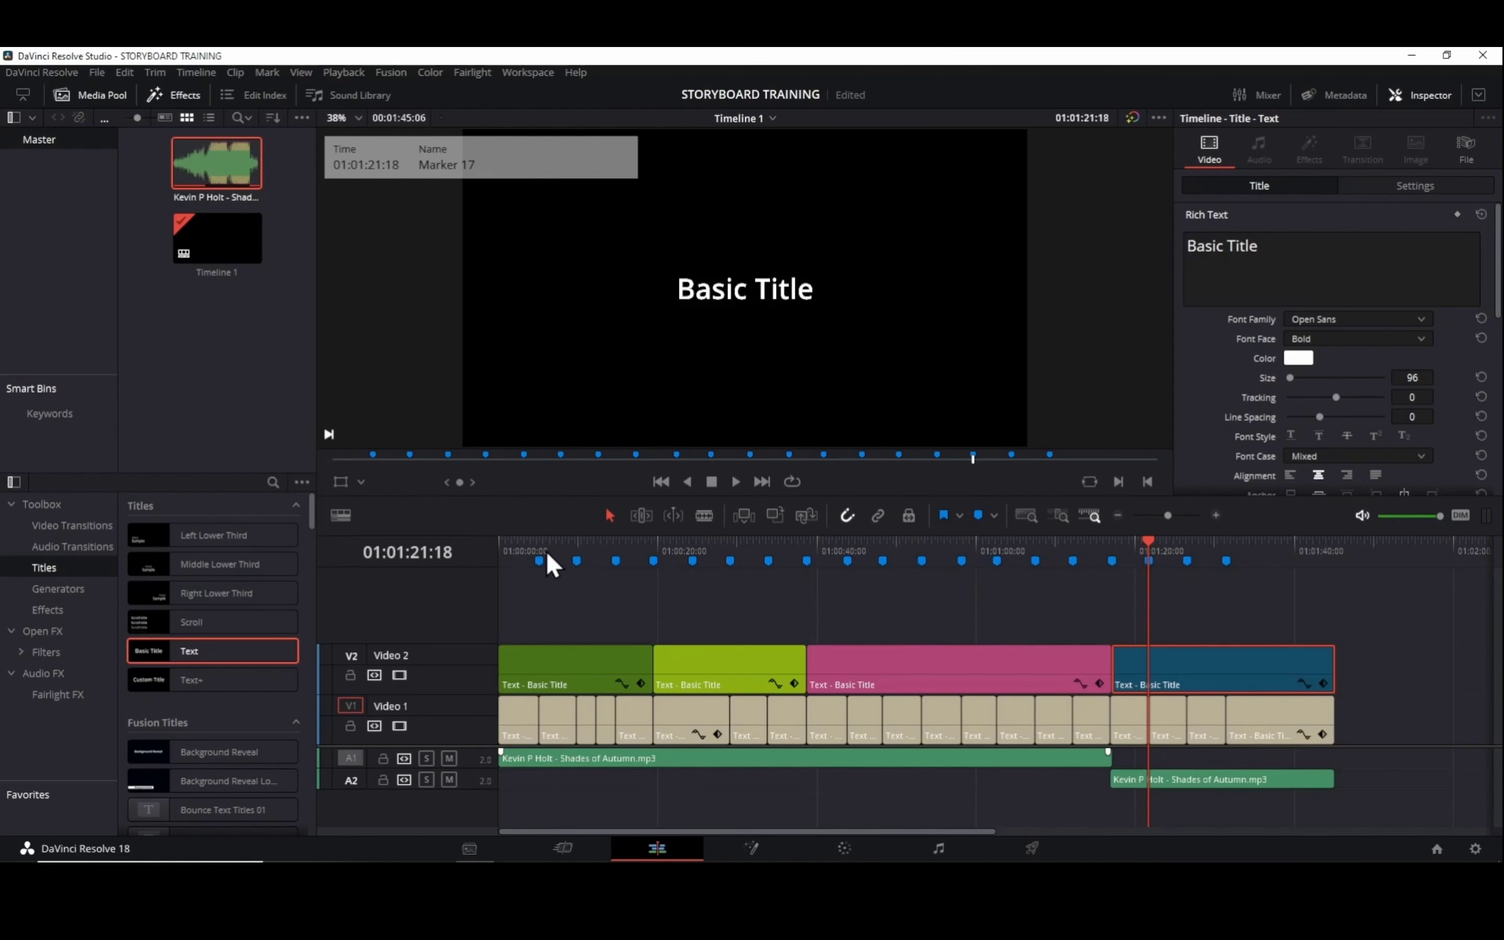
Go to the timeline start and change the green Video 2 title's text to INTRO.
{"action": "key", "text": "Home"}
{"action": "left_click", "coordinate": [550, 667]}
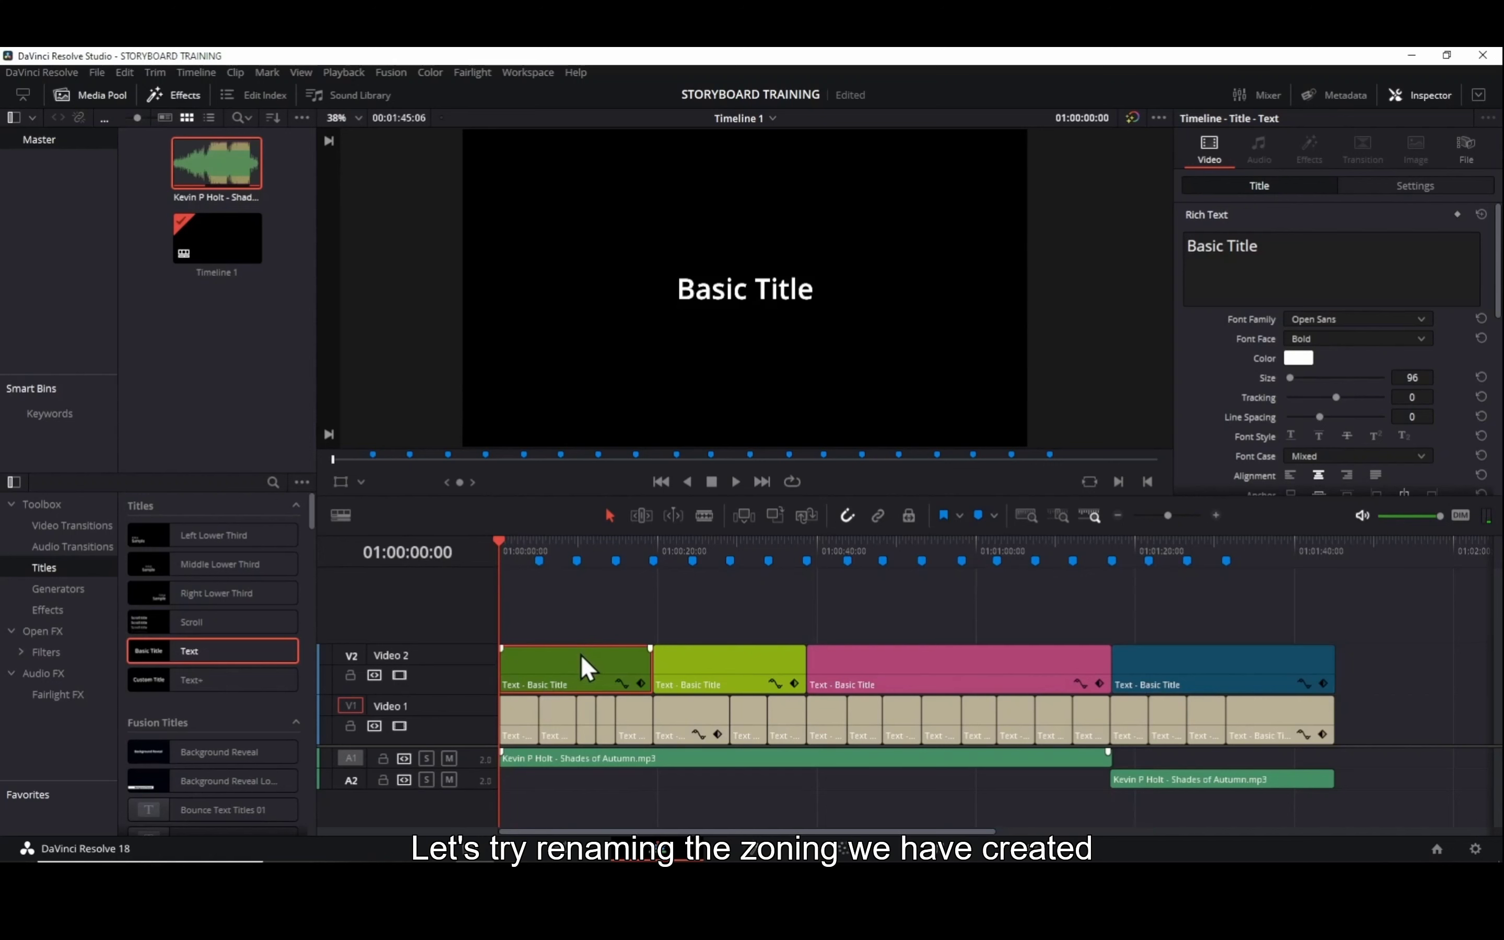
{"action": "left_click_drag", "start_coordinate": [1243, 252], "coordinate": [1060, 261]}
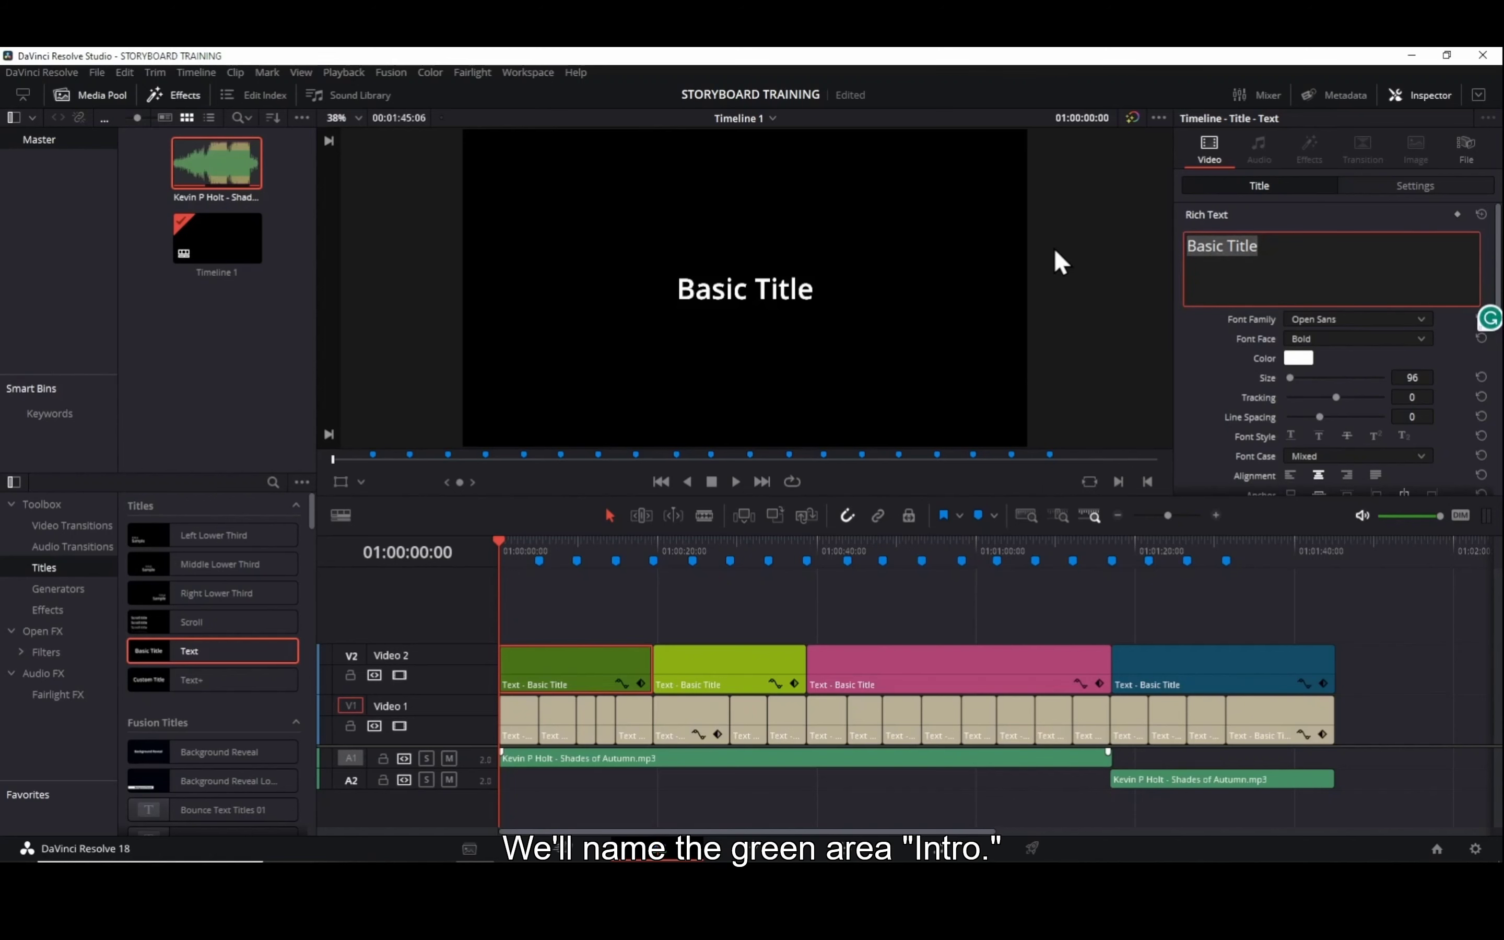
{"action": "type", "text": "INTO"}
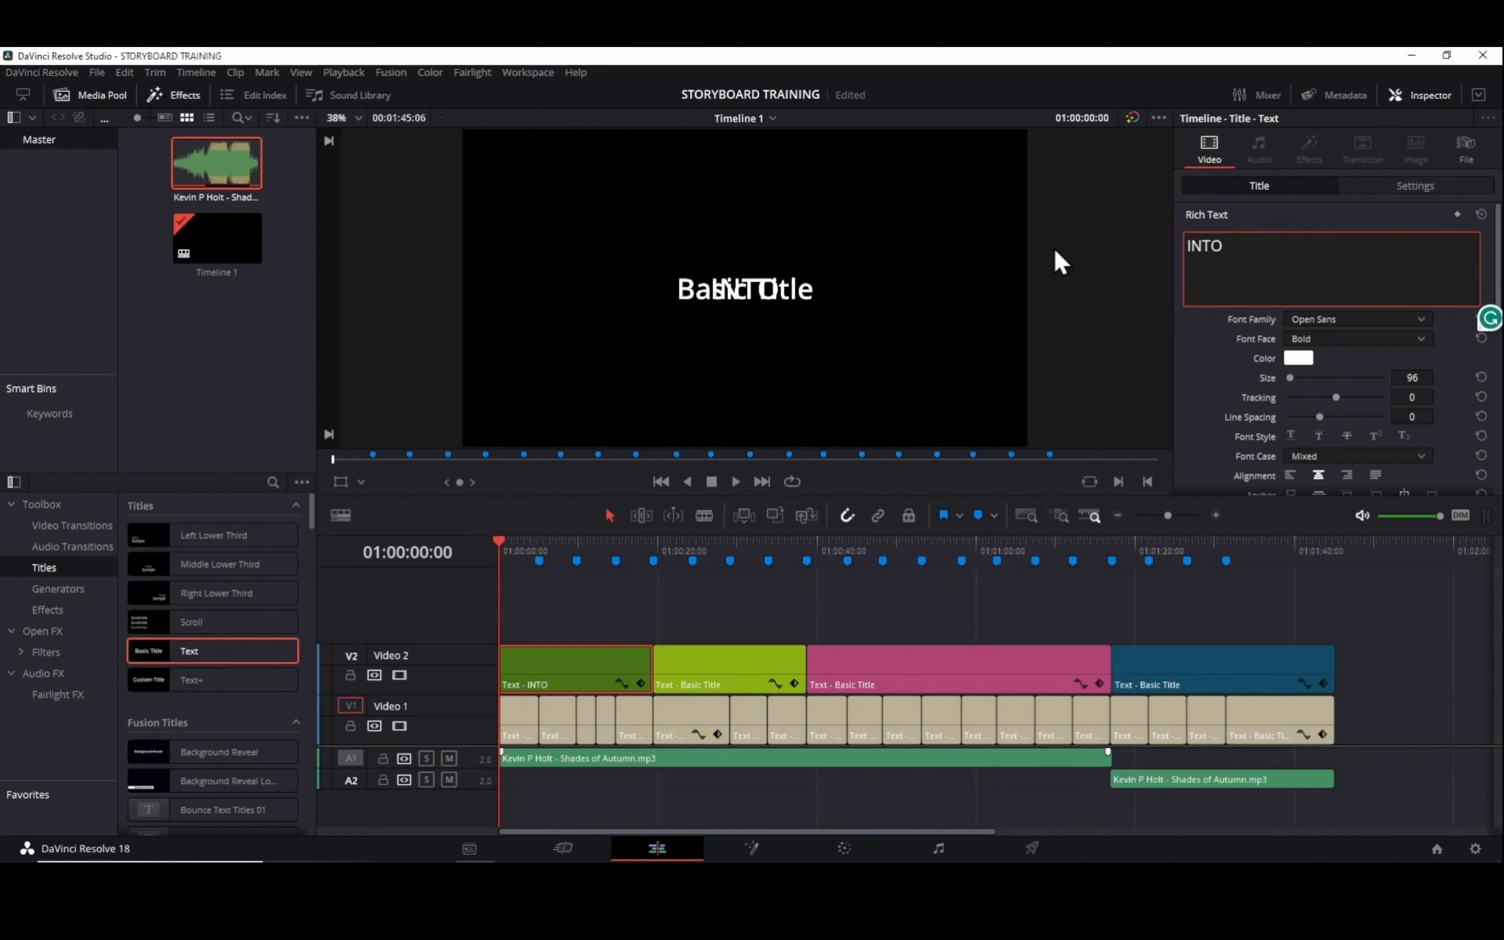
{"action": "key", "text": "BackSpace"}
{"action": "key", "text": "BackSpace"}
{"action": "type", "text": "TRO"}
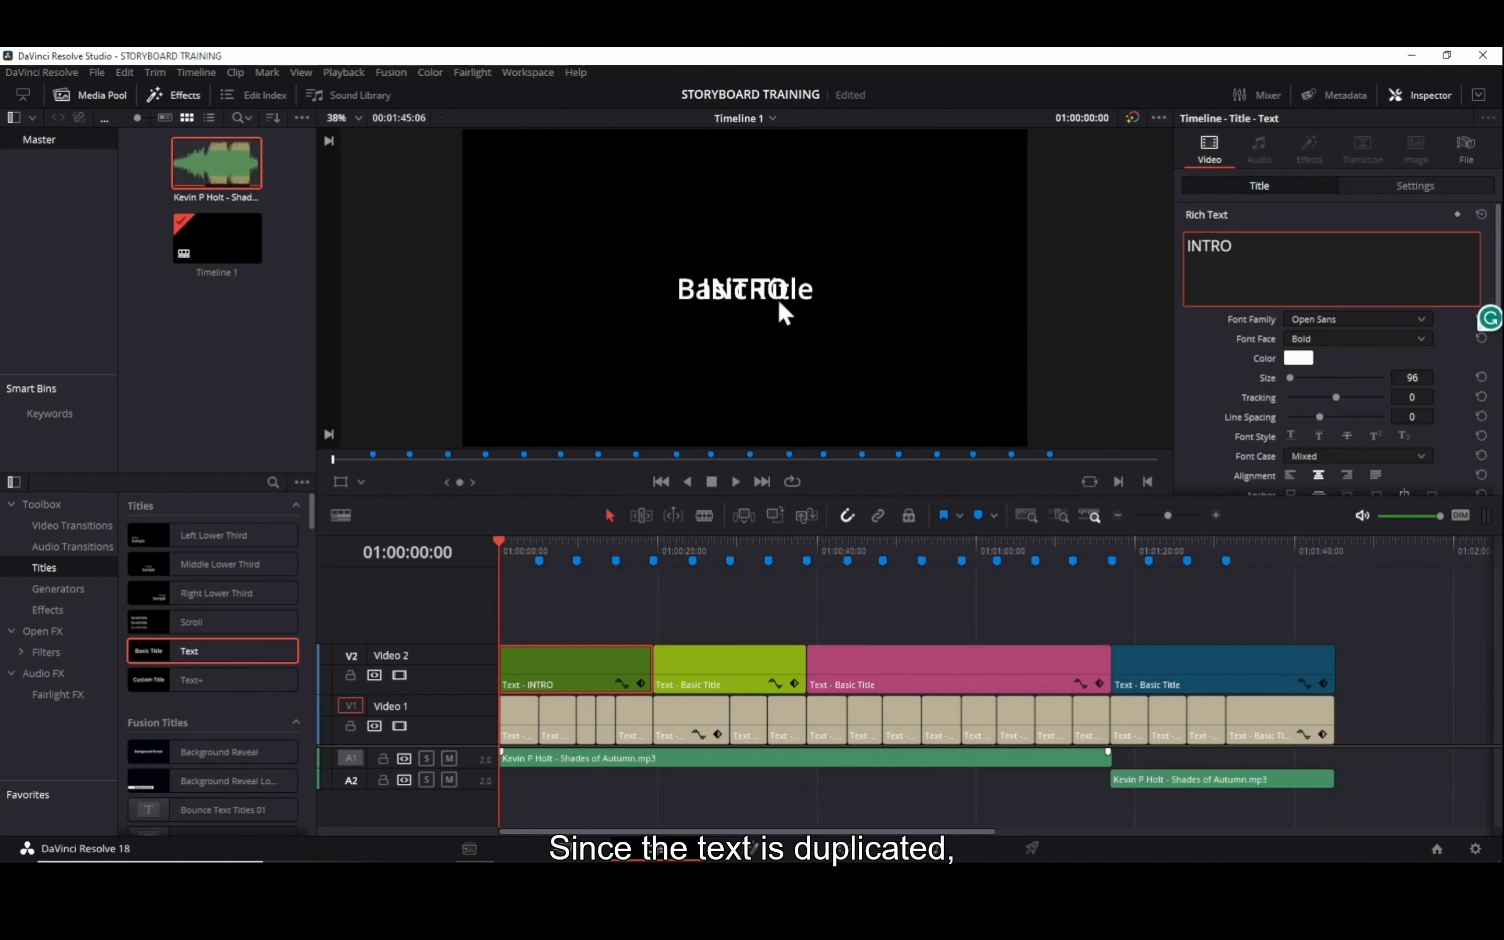
Disable the Video 1 track and change the lime title's text to MAIN VIEW.
{"action": "left_click", "coordinate": [399, 726]}
{"action": "left_click", "coordinate": [749, 675]}
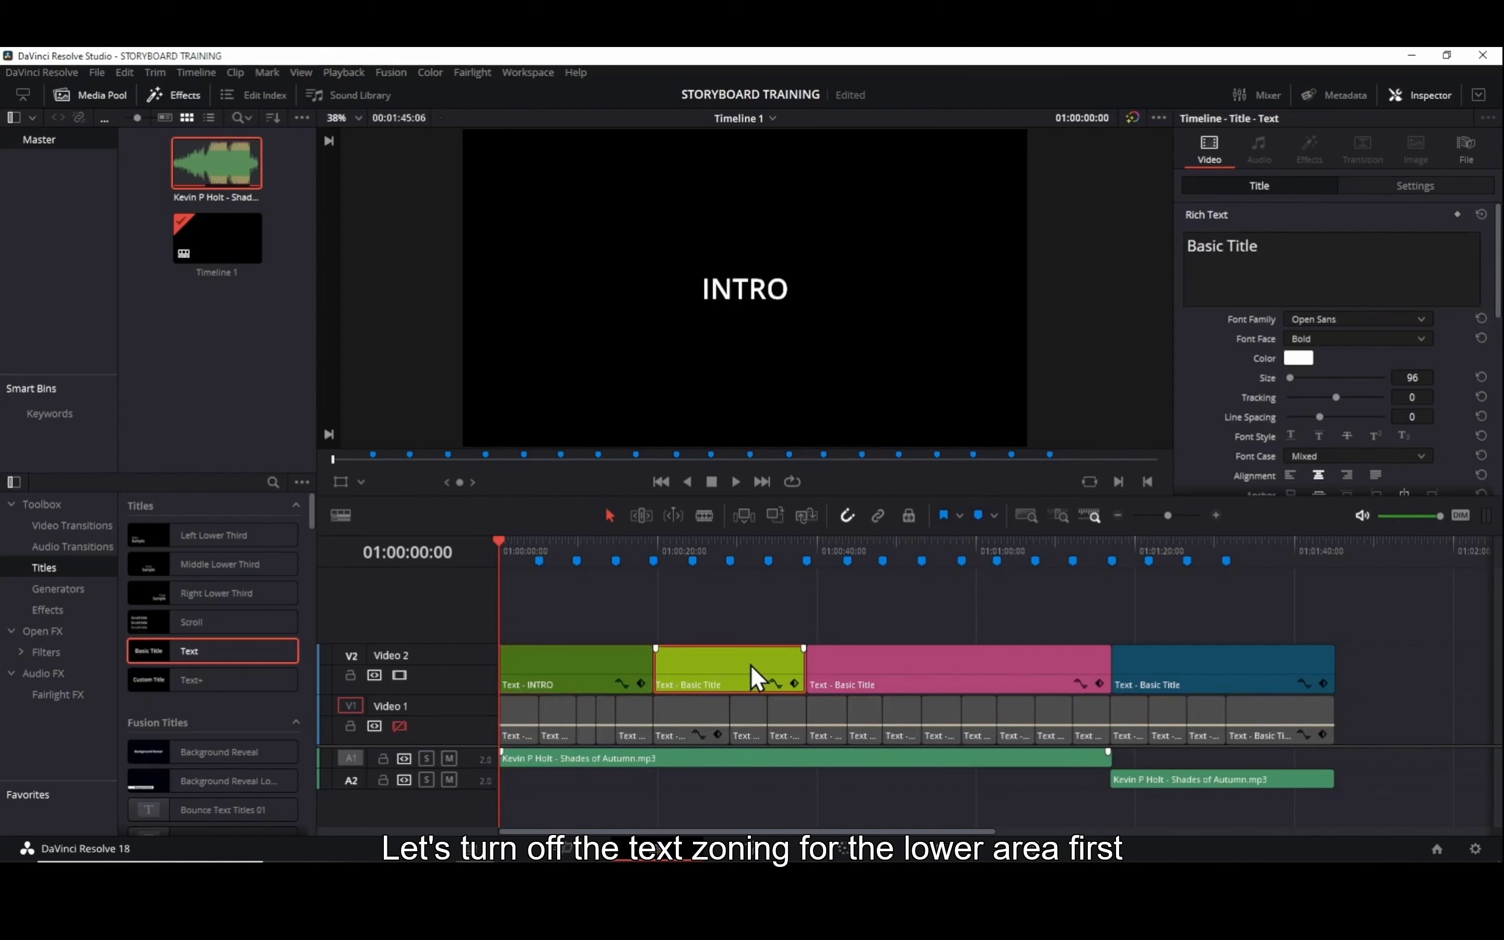
{"action": "triple_click", "coordinate": [1295, 245]}
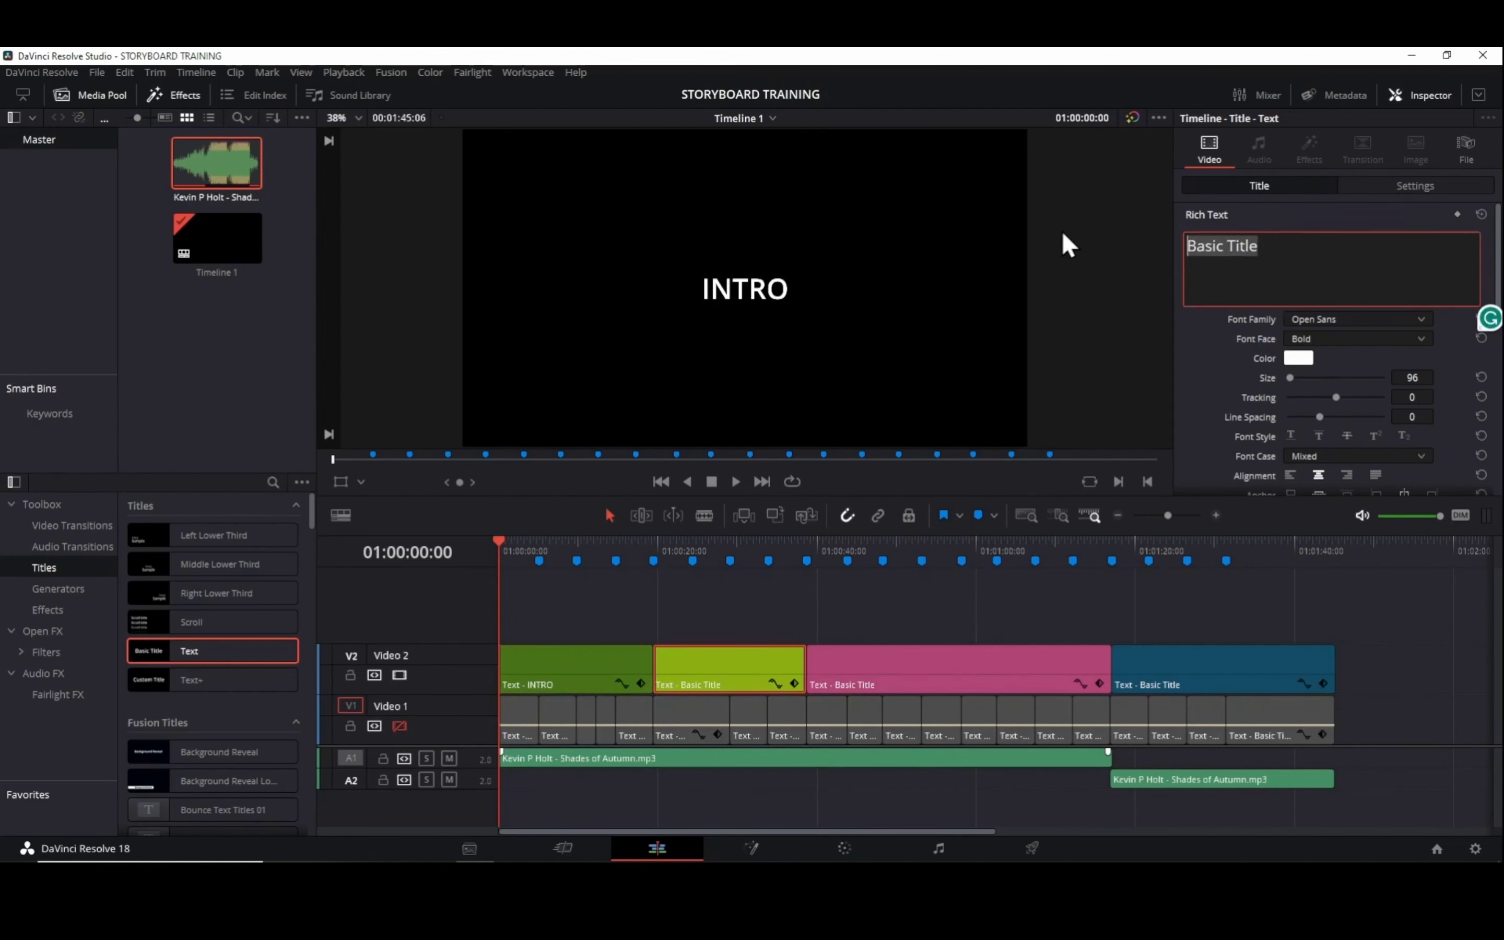
{"action": "type", "text": "MAIN"}
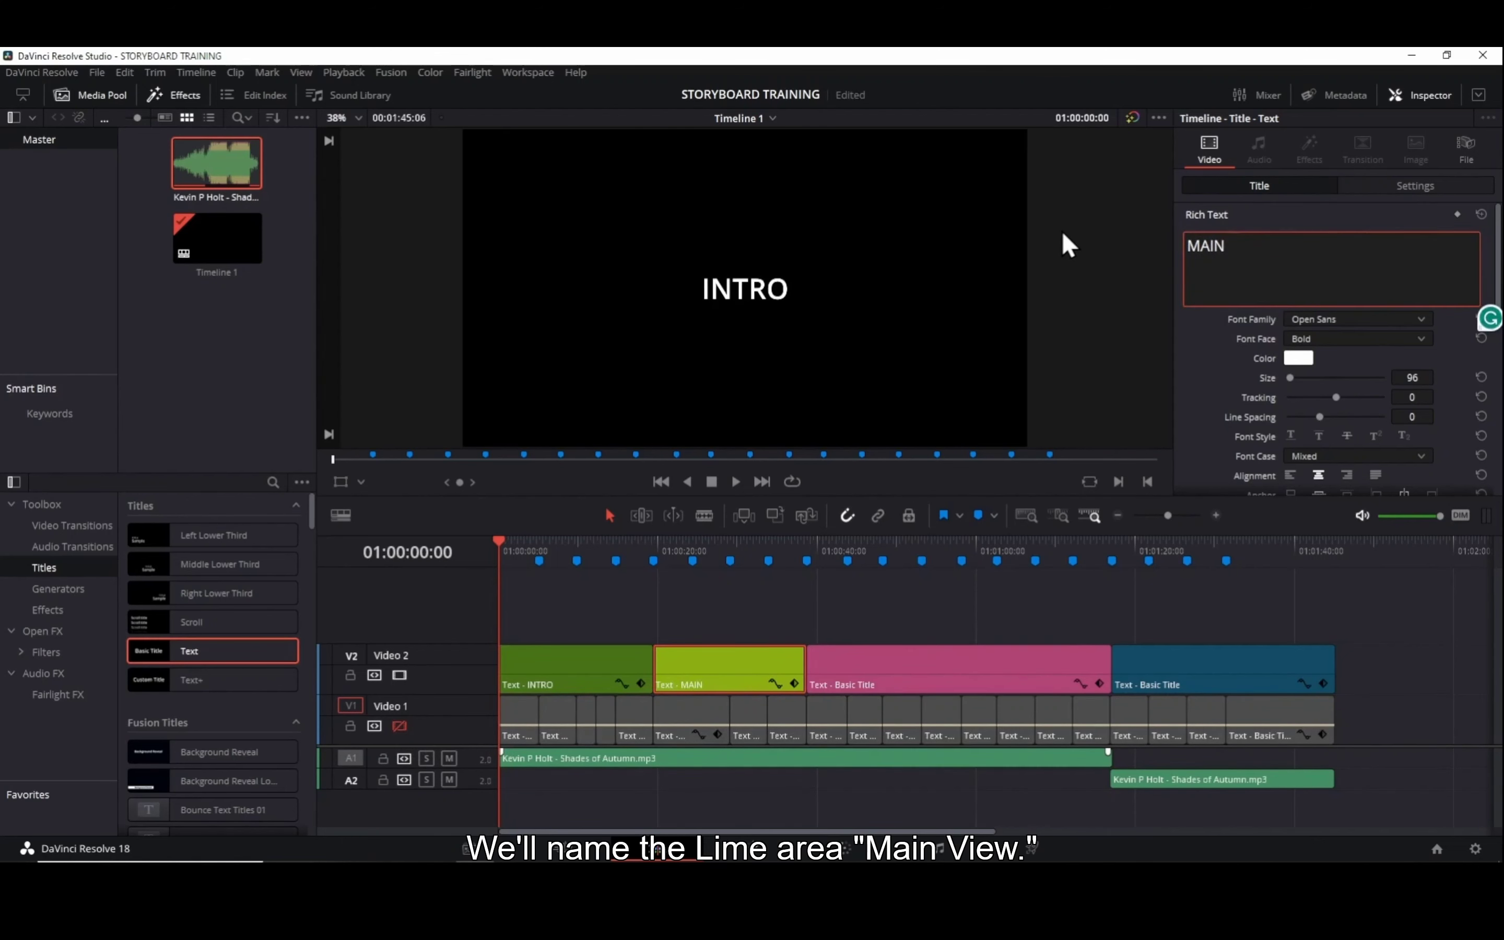
{"action": "type", "text": " VIE"}
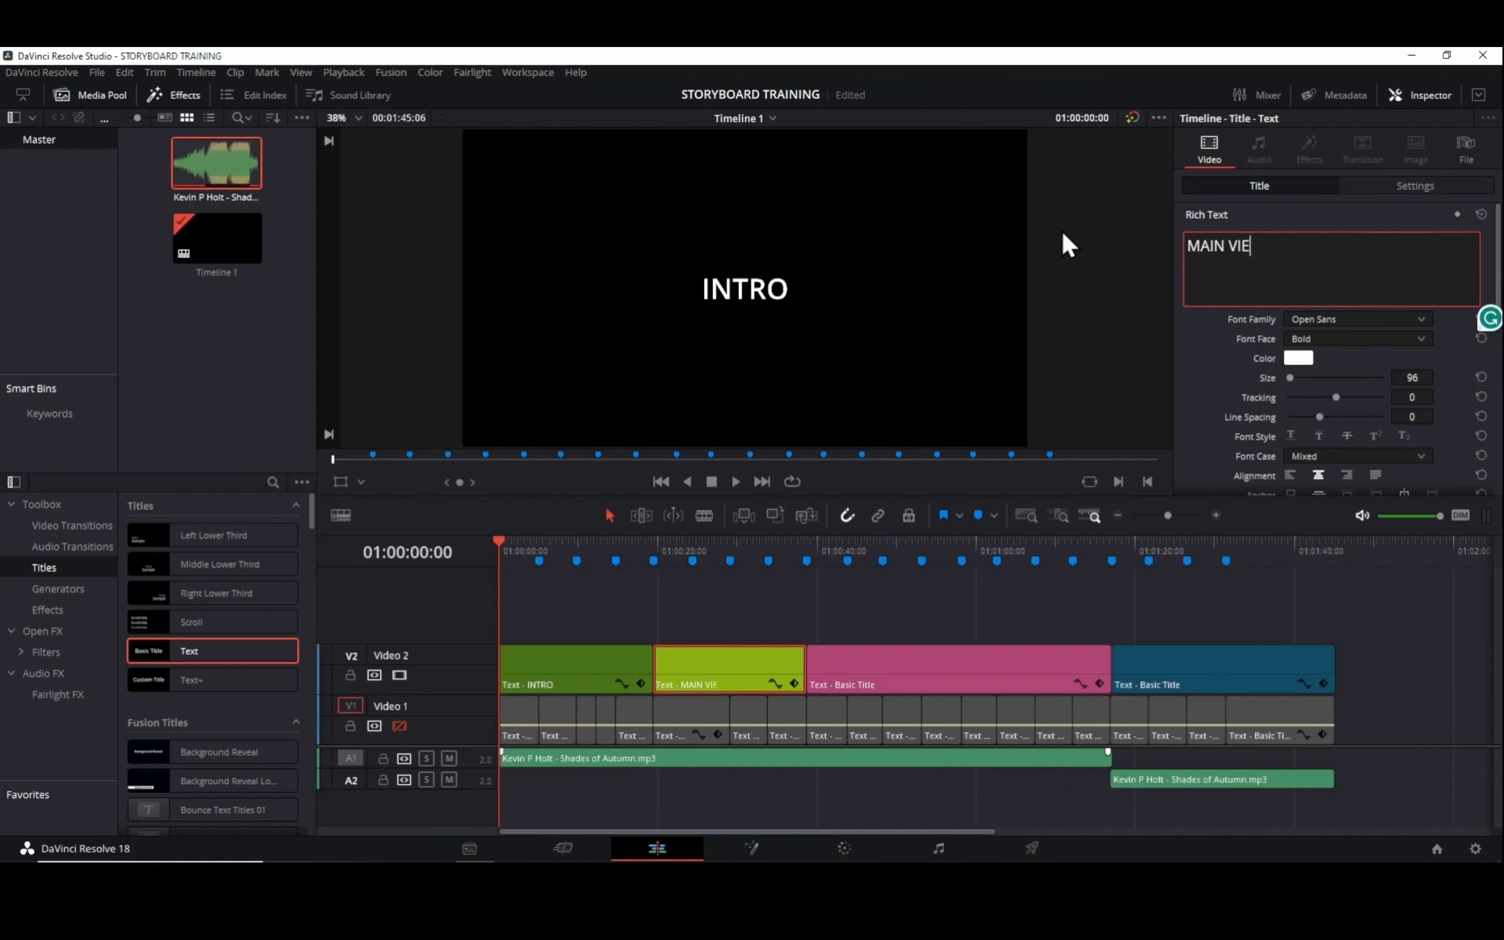
{"action": "type", "text": "W"}
{"action": "left_click", "coordinate": [719, 666]}
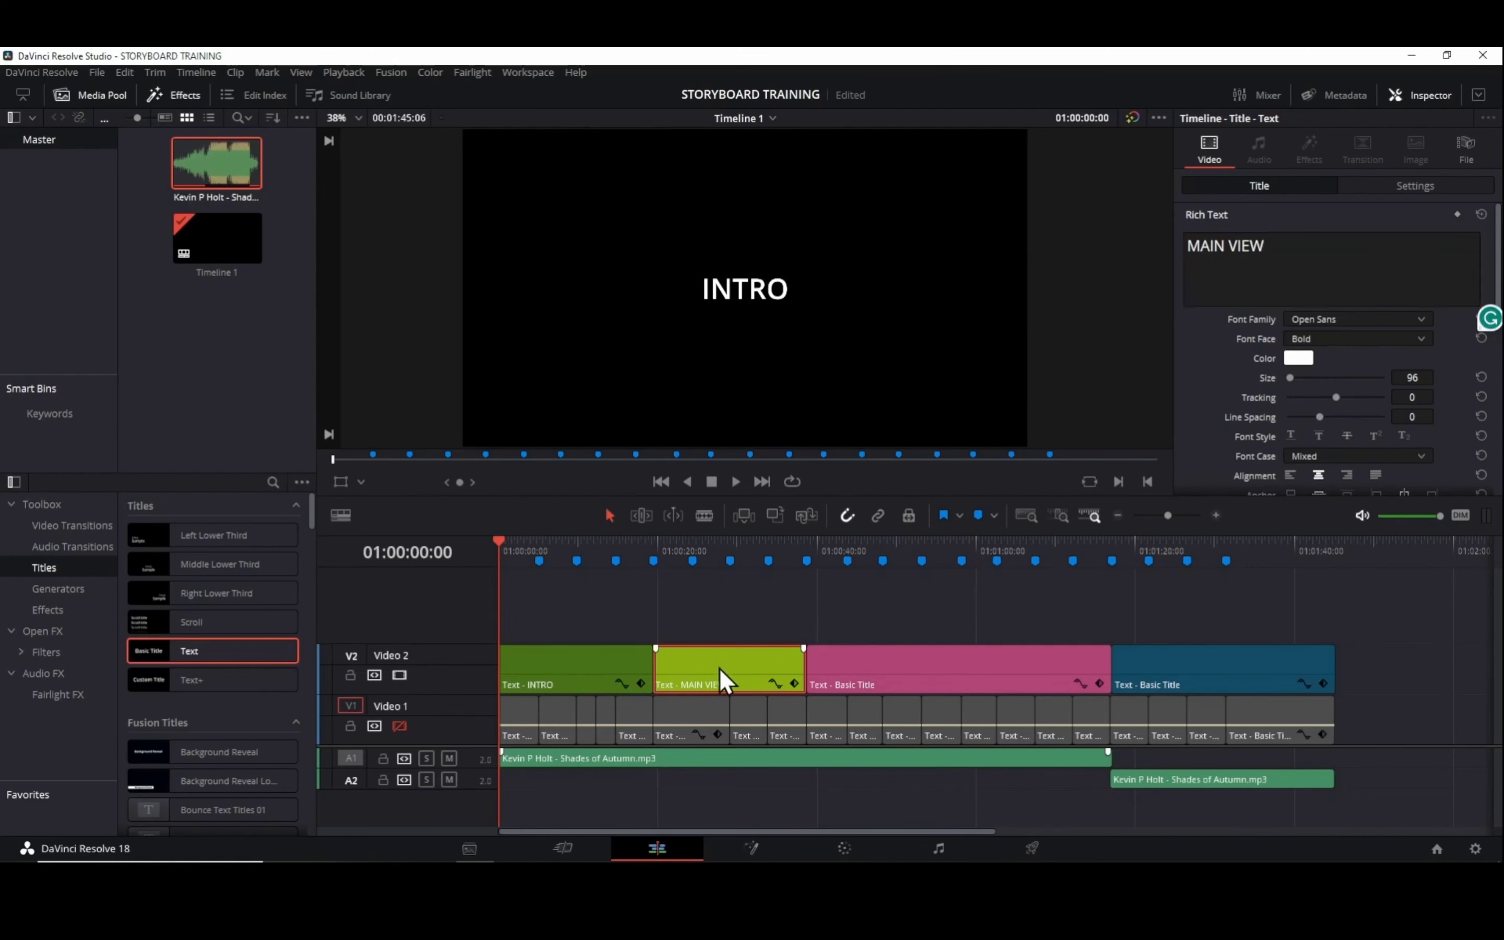
Change the pink Video 2 title's text to CLIMAX and the dark blue title's text to ENDING.
{"action": "left_click", "coordinate": [889, 676]}
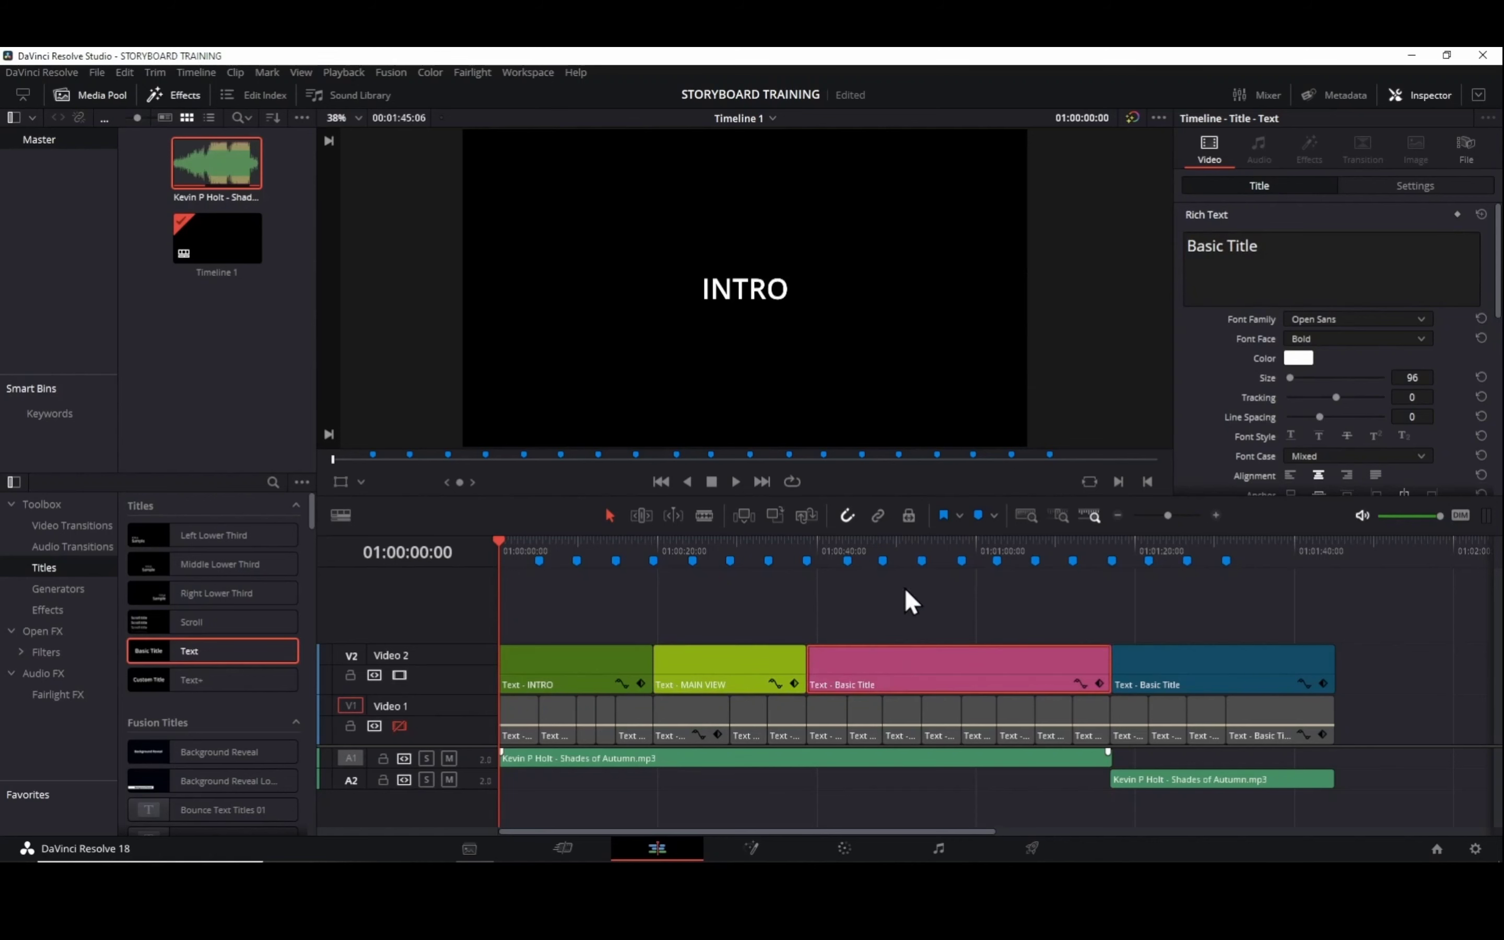
{"action": "left_click", "coordinate": [904, 587]}
{"action": "triple_click", "coordinate": [1253, 244]}
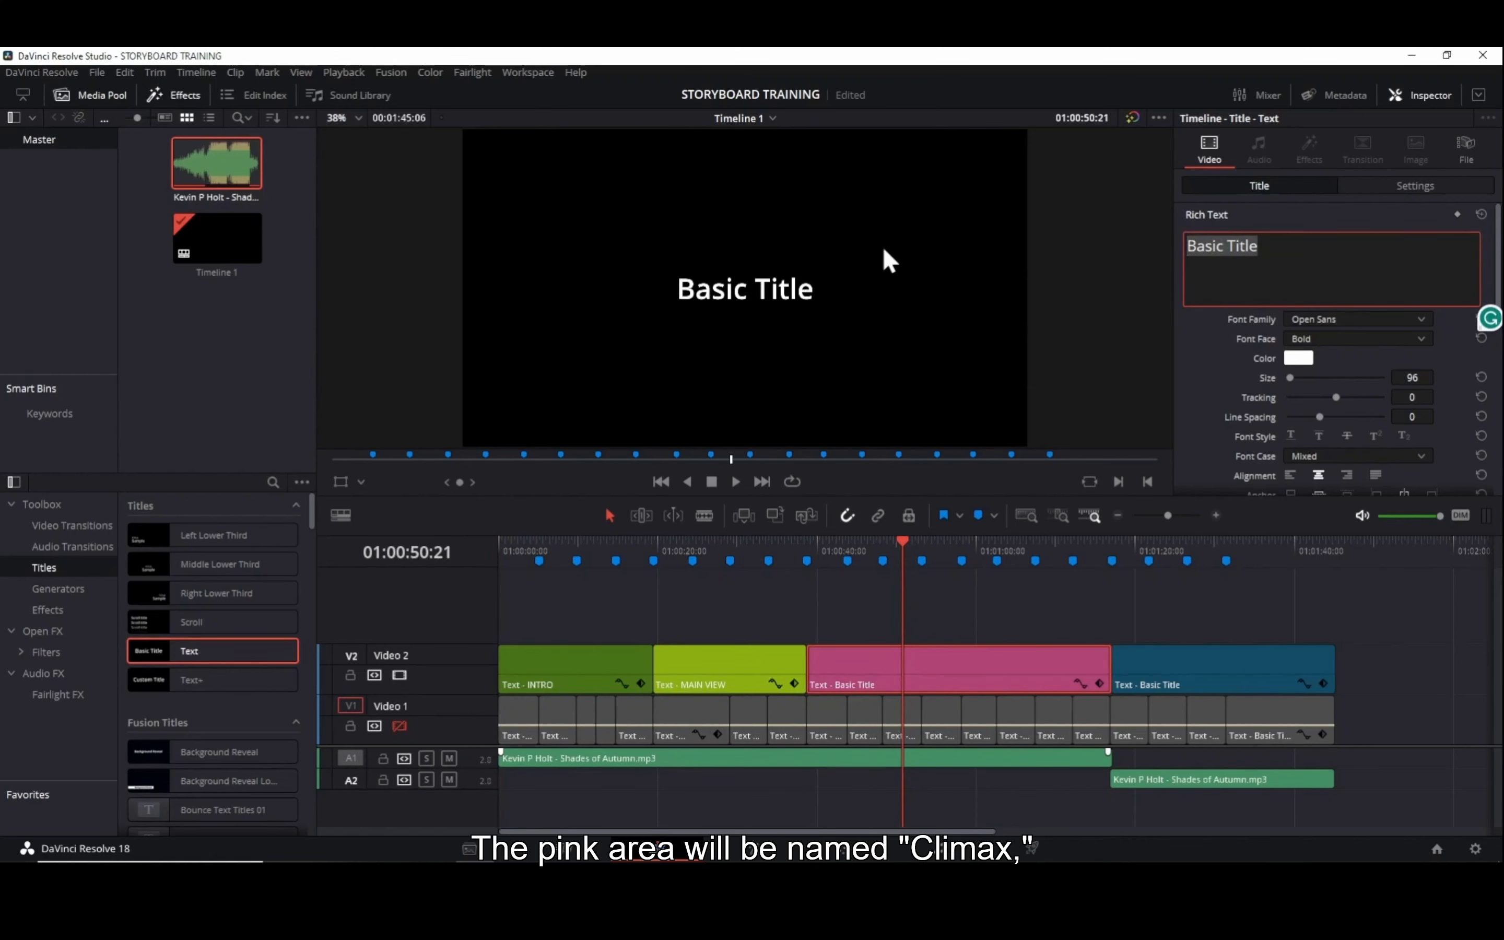
{"action": "type", "text": "CLIMAX"}
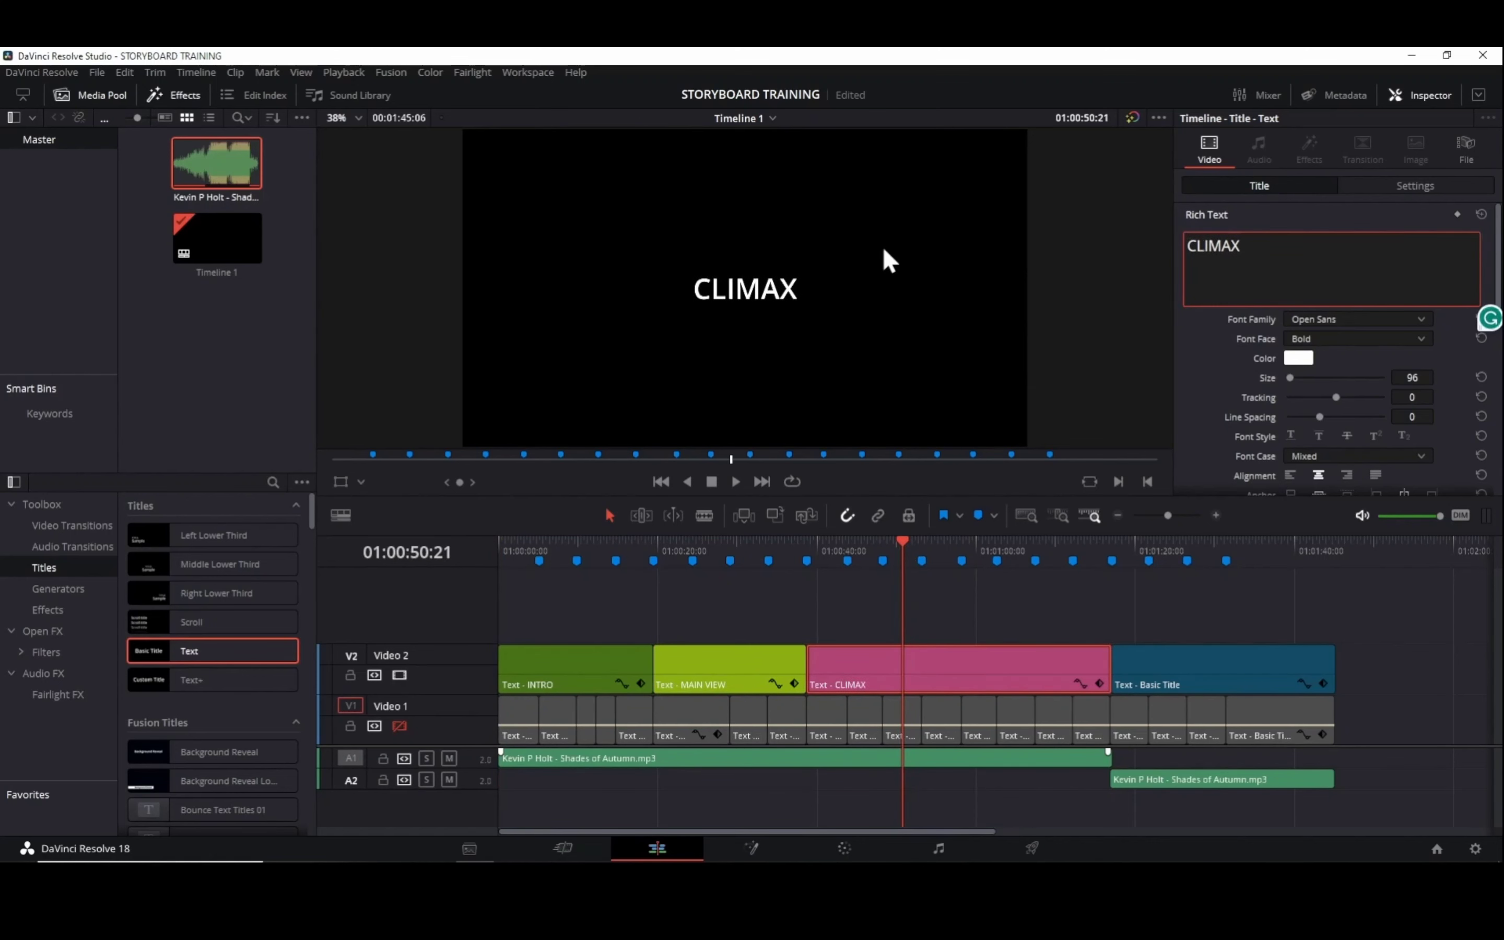
{"action": "left_click", "coordinate": [1176, 660]}
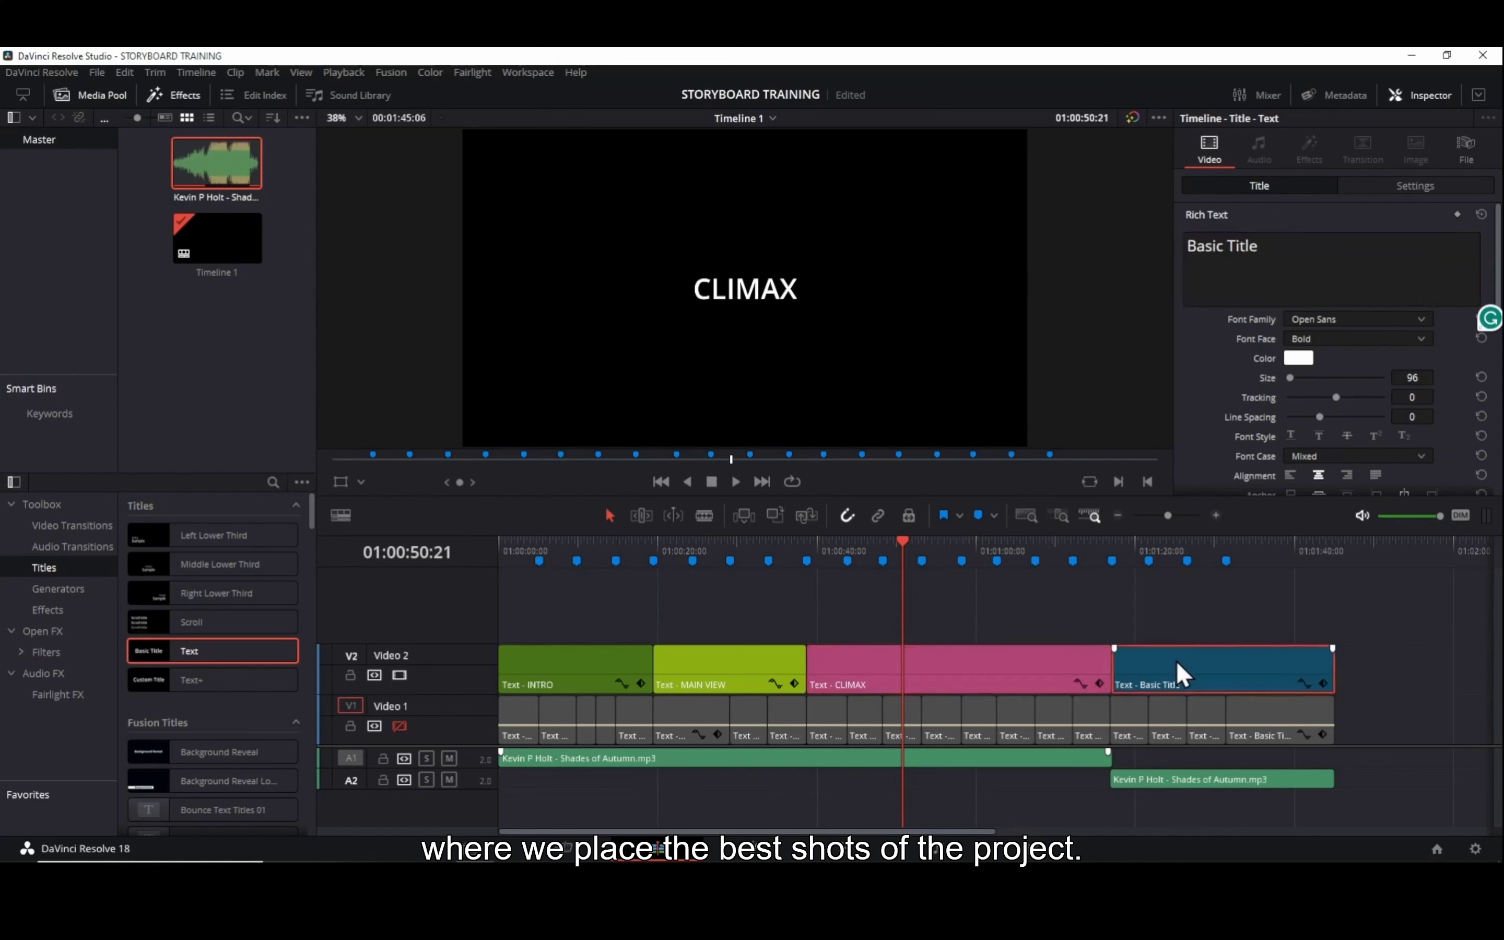
{"action": "triple_click", "coordinate": [1312, 238]}
{"action": "type", "text": "ENDING"}
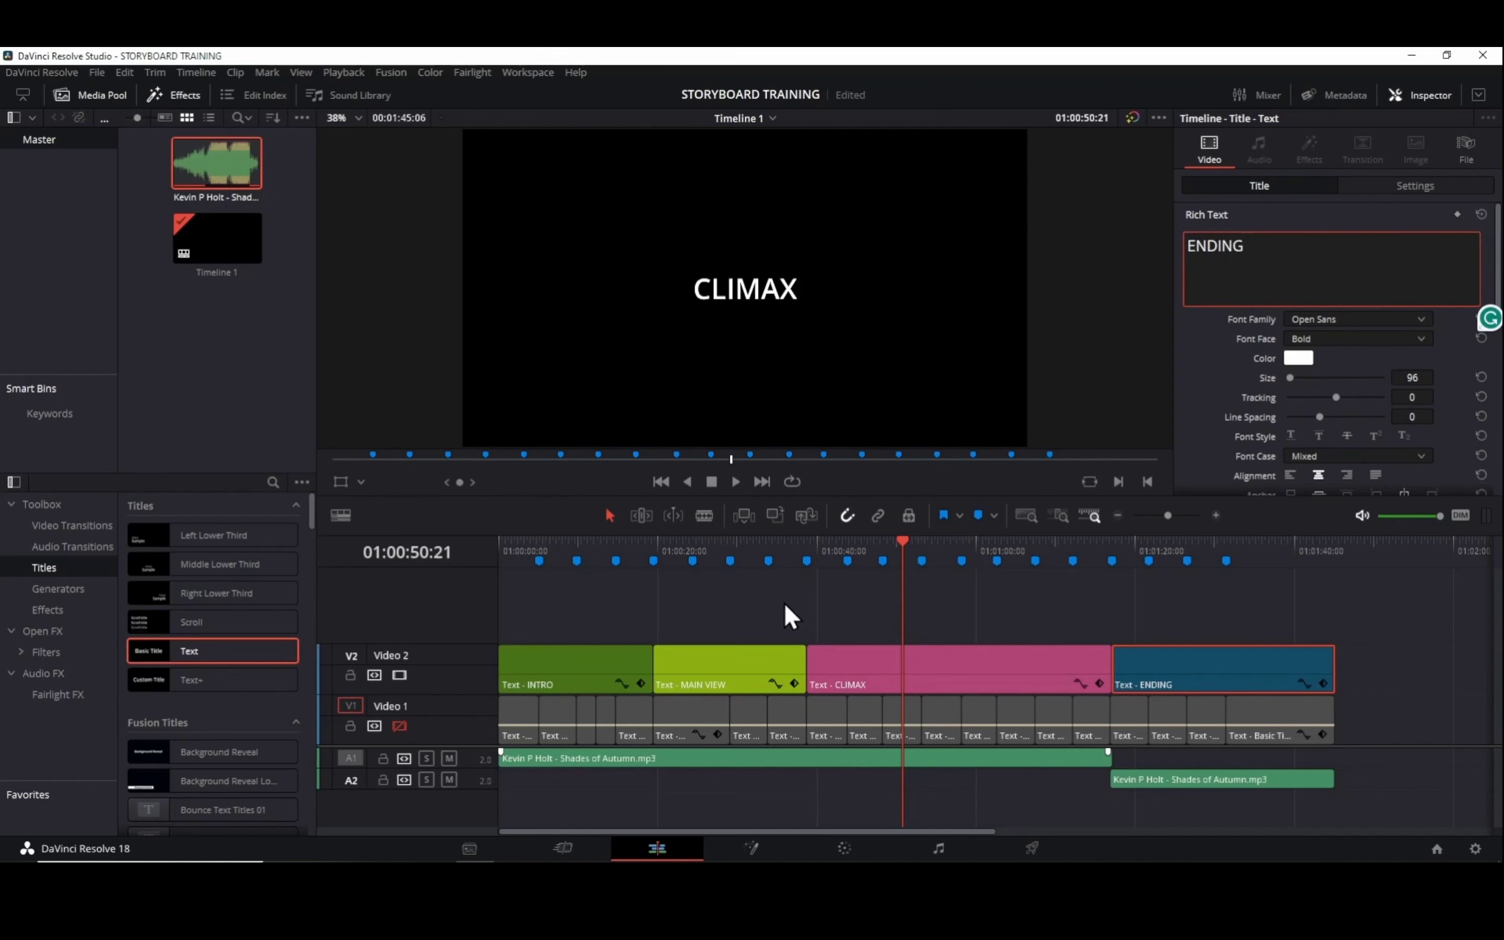
{"action": "left_click", "coordinate": [1011, 554]}
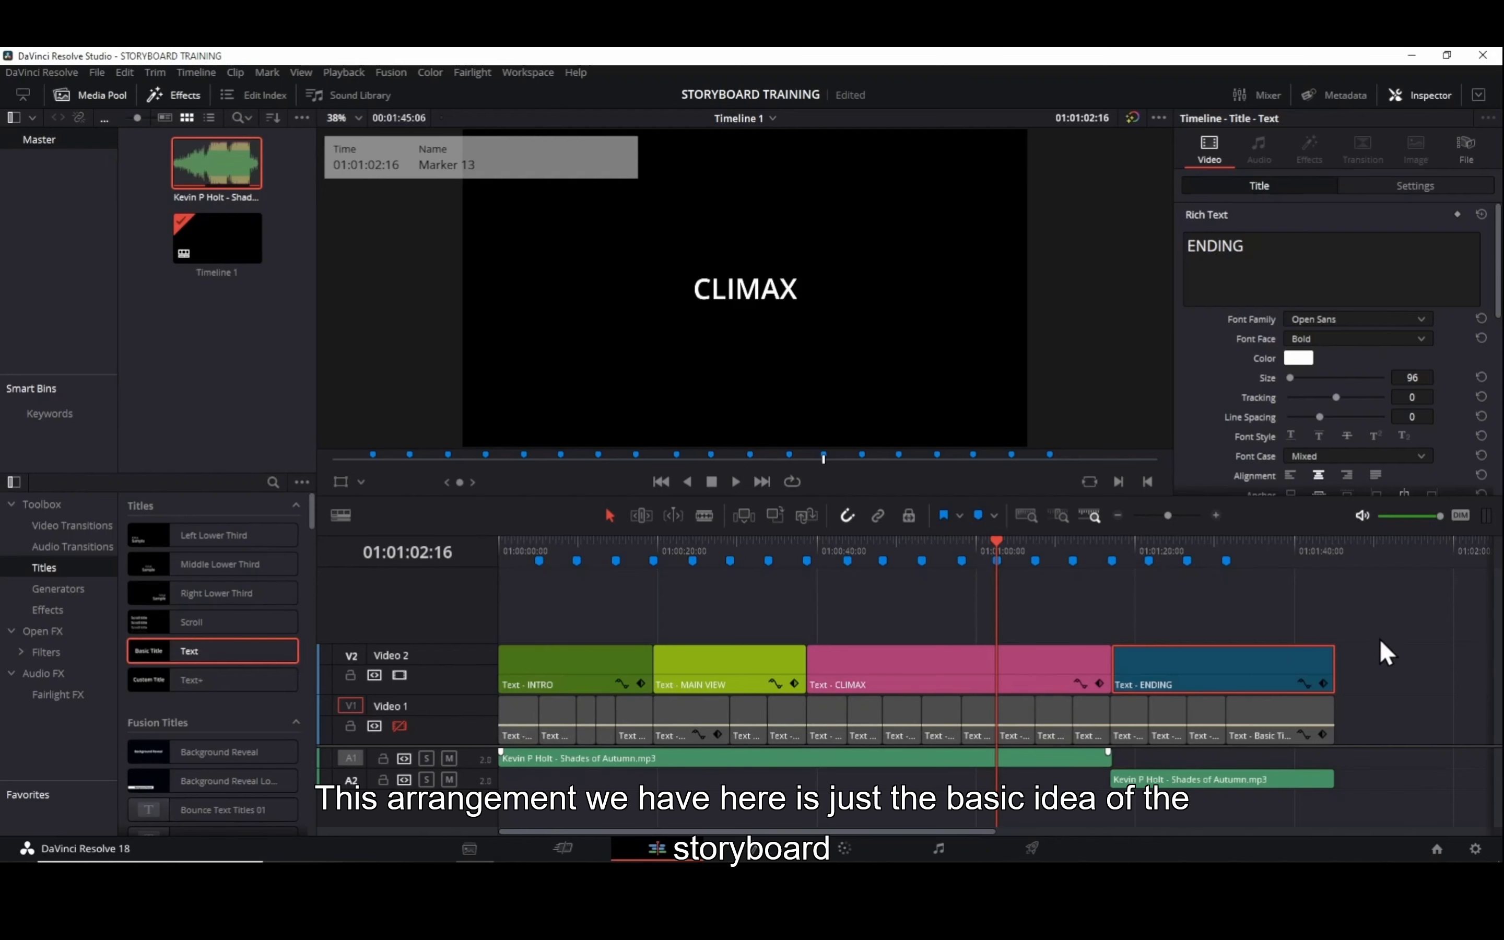
Collapse the Video 2 track to minimum height.
{"action": "left_click_drag", "start_coordinate": [1375, 630], "coordinate": [529, 703]}
{"action": "left_click", "coordinate": [560, 601]}
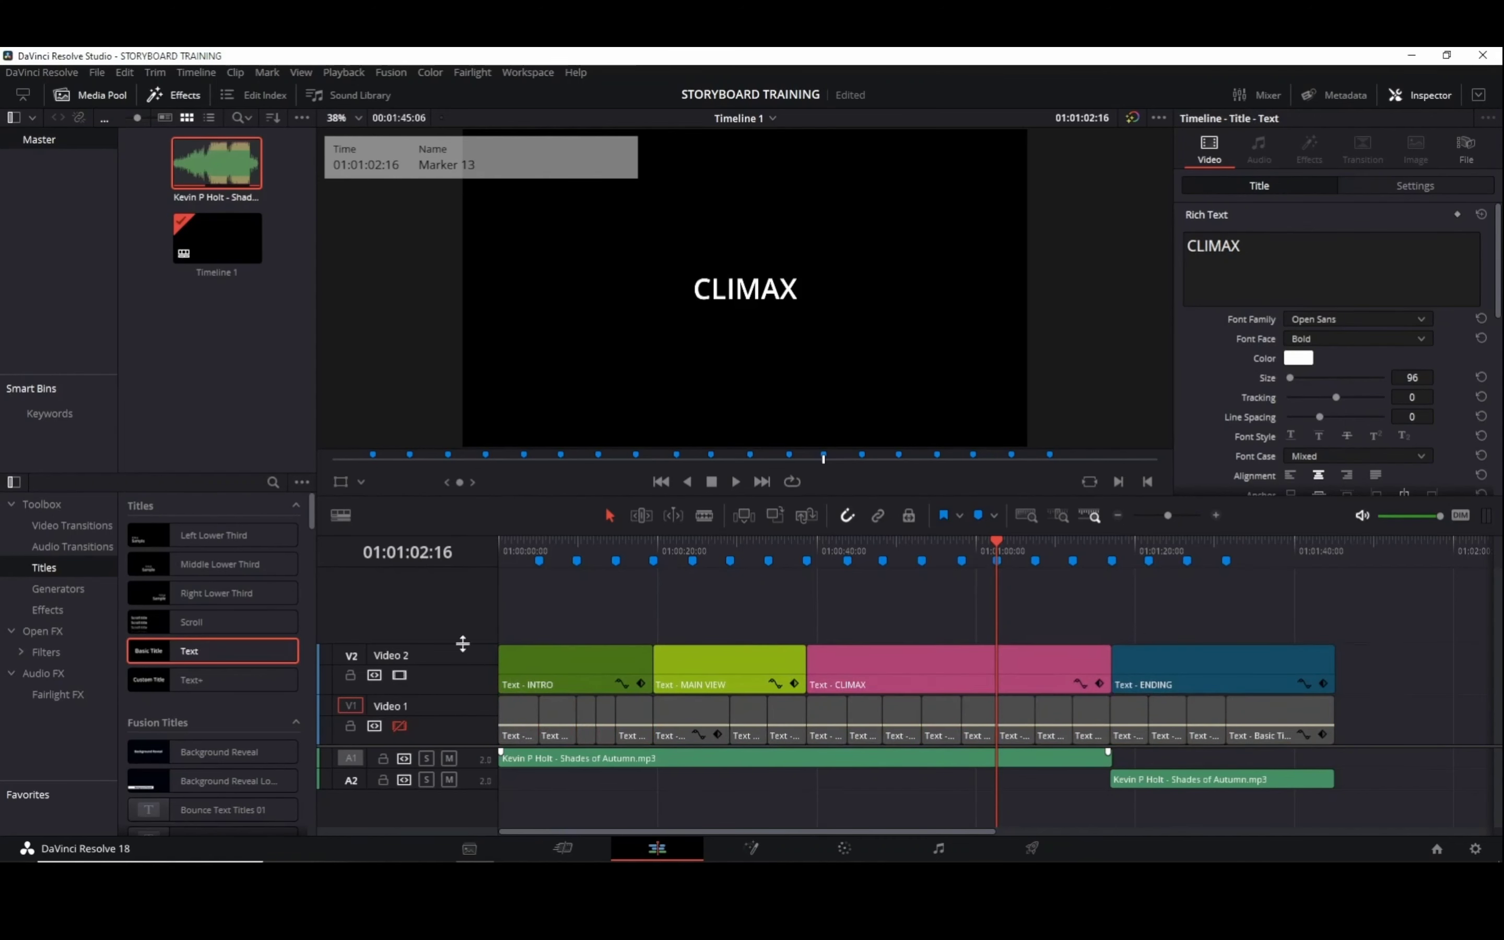
{"action": "left_click_drag", "start_coordinate": [467, 644], "coordinate": [459, 675]}
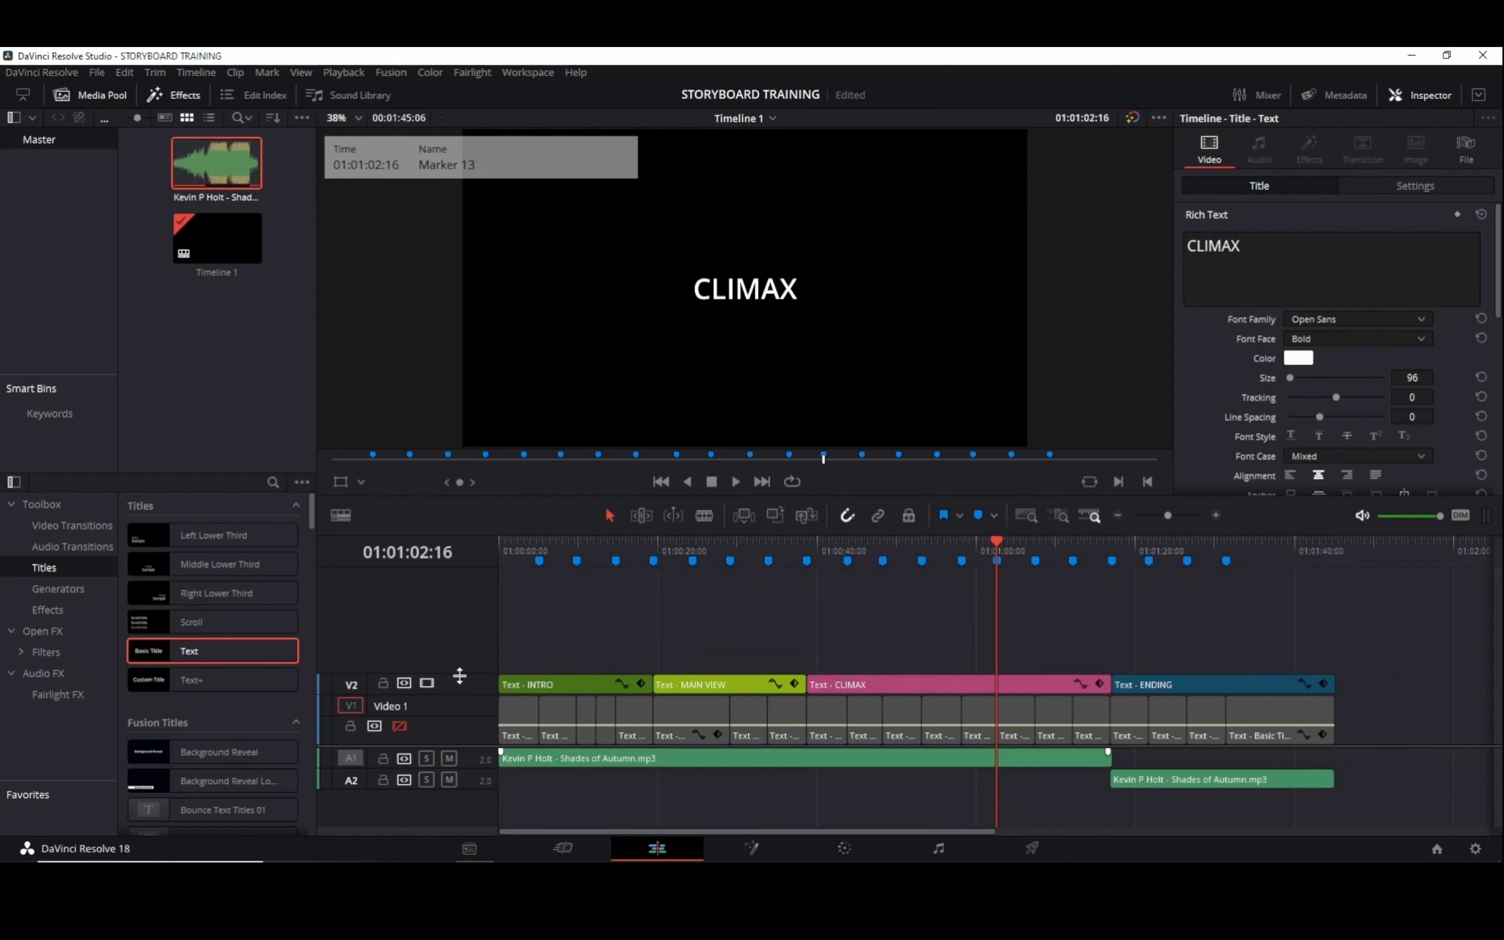
{"action": "left_click_drag", "start_coordinate": [1425, 643], "coordinate": [512, 726]}
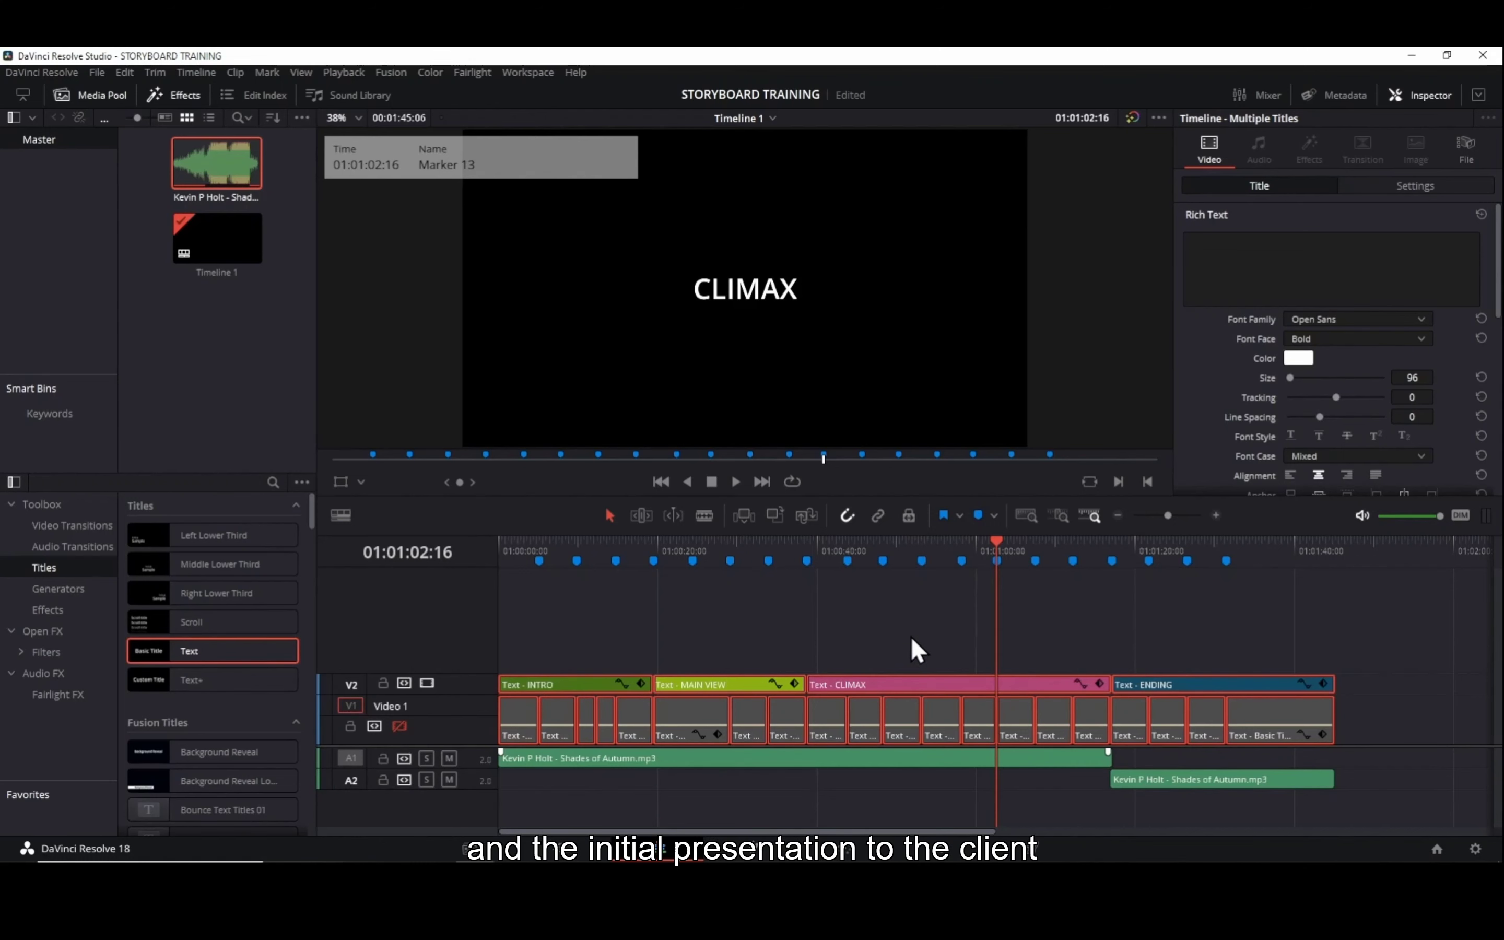
{"action": "left_click", "coordinate": [794, 640]}
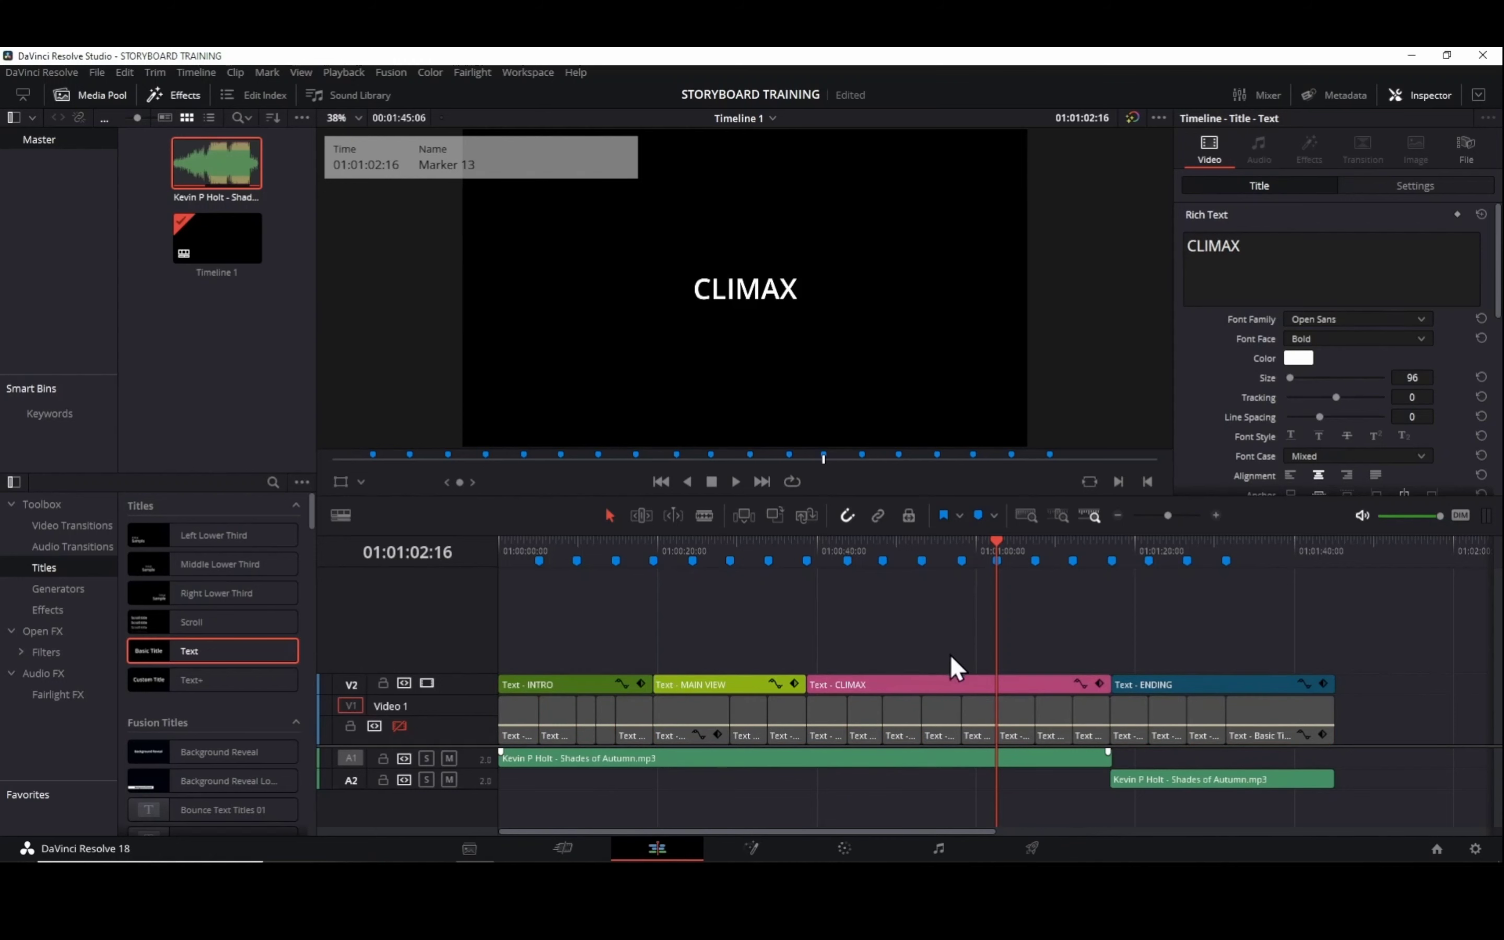
{"action": "left_click_drag", "start_coordinate": [1220, 648], "coordinate": [512, 710]}
{"action": "left_click", "coordinate": [566, 653]}
Move all the title clips up one track, putting the section titles on Video 3 and leaving Video 1 empty.
{"action": "left_click_drag", "start_coordinate": [1391, 646], "coordinate": [511, 706]}
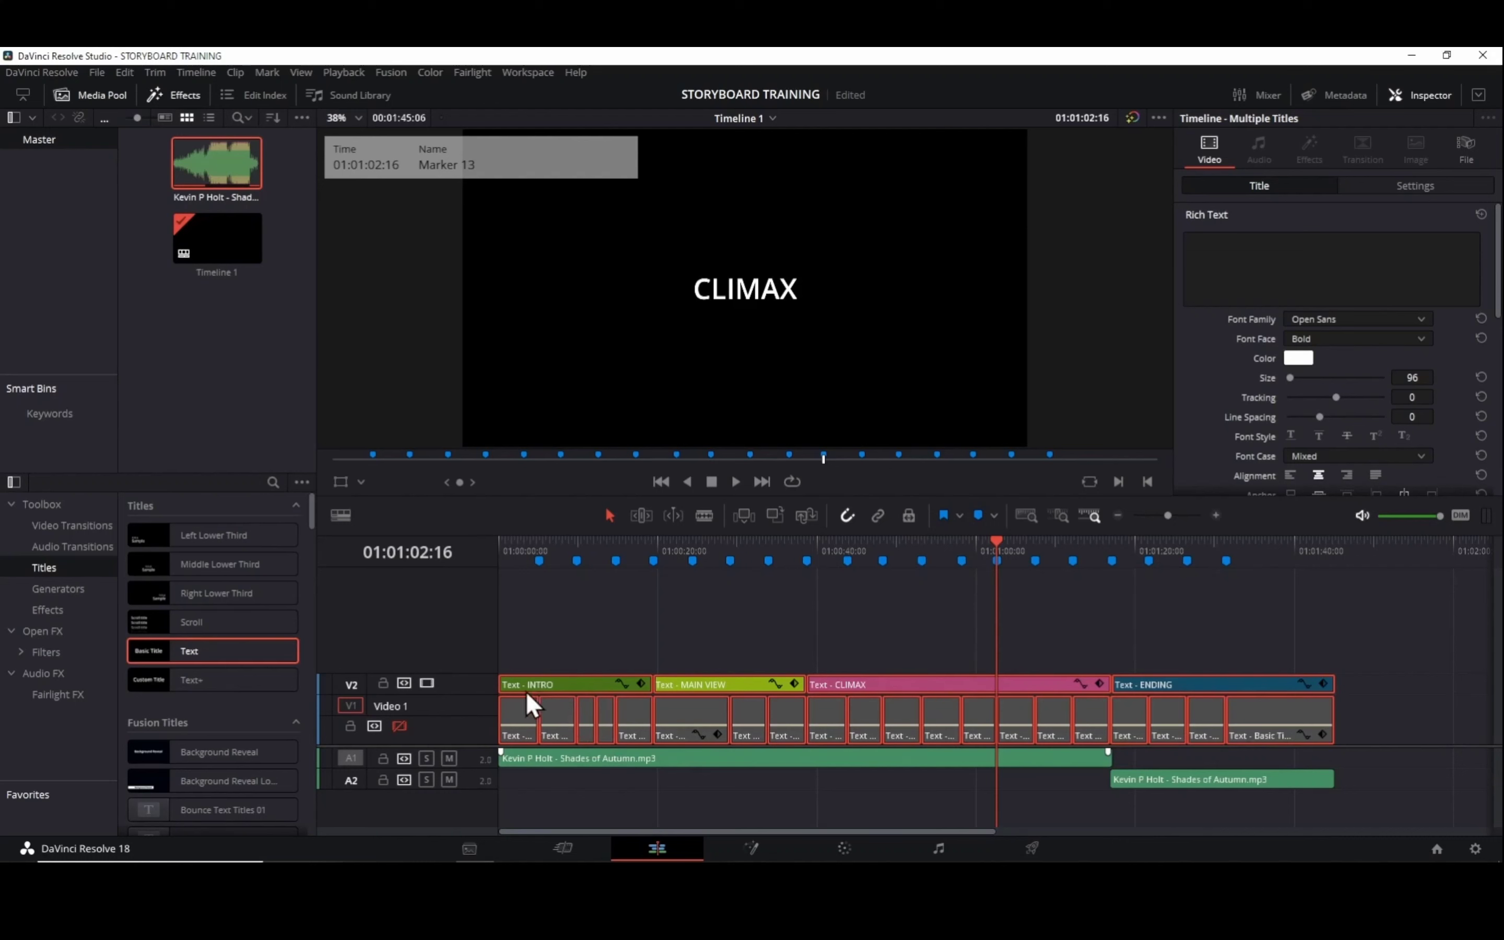
{"action": "mouse_move", "coordinate": [510, 681]}
{"action": "left_mouse_down"}
{"action": "mouse_move", "coordinate": [511, 662]}
{"action": "mouse_move", "coordinate": [509, 704]}
{"action": "mouse_move", "coordinate": [510, 650]}
{"action": "left_mouse_up"}
{"action": "left_click", "coordinate": [534, 735]}
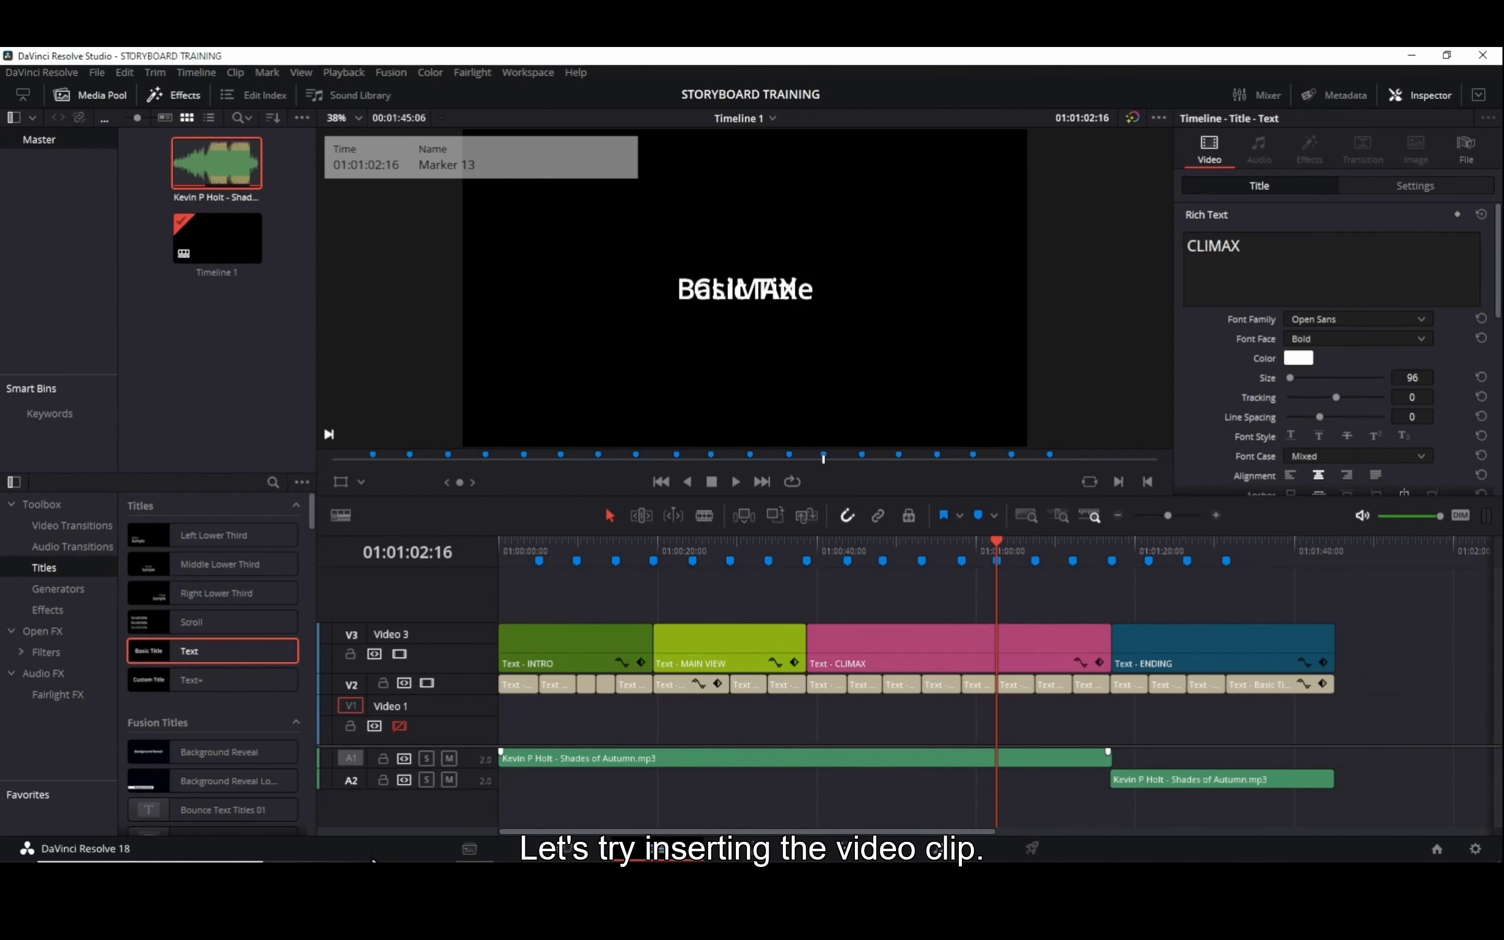
Switch to the MOVIE EDITING folder in File Explorer and add CLIP (1).mp4 through CLIP (12).mp4 to the start of Video 1.
{"action": "mouse_move", "coordinate": [360, 883]}
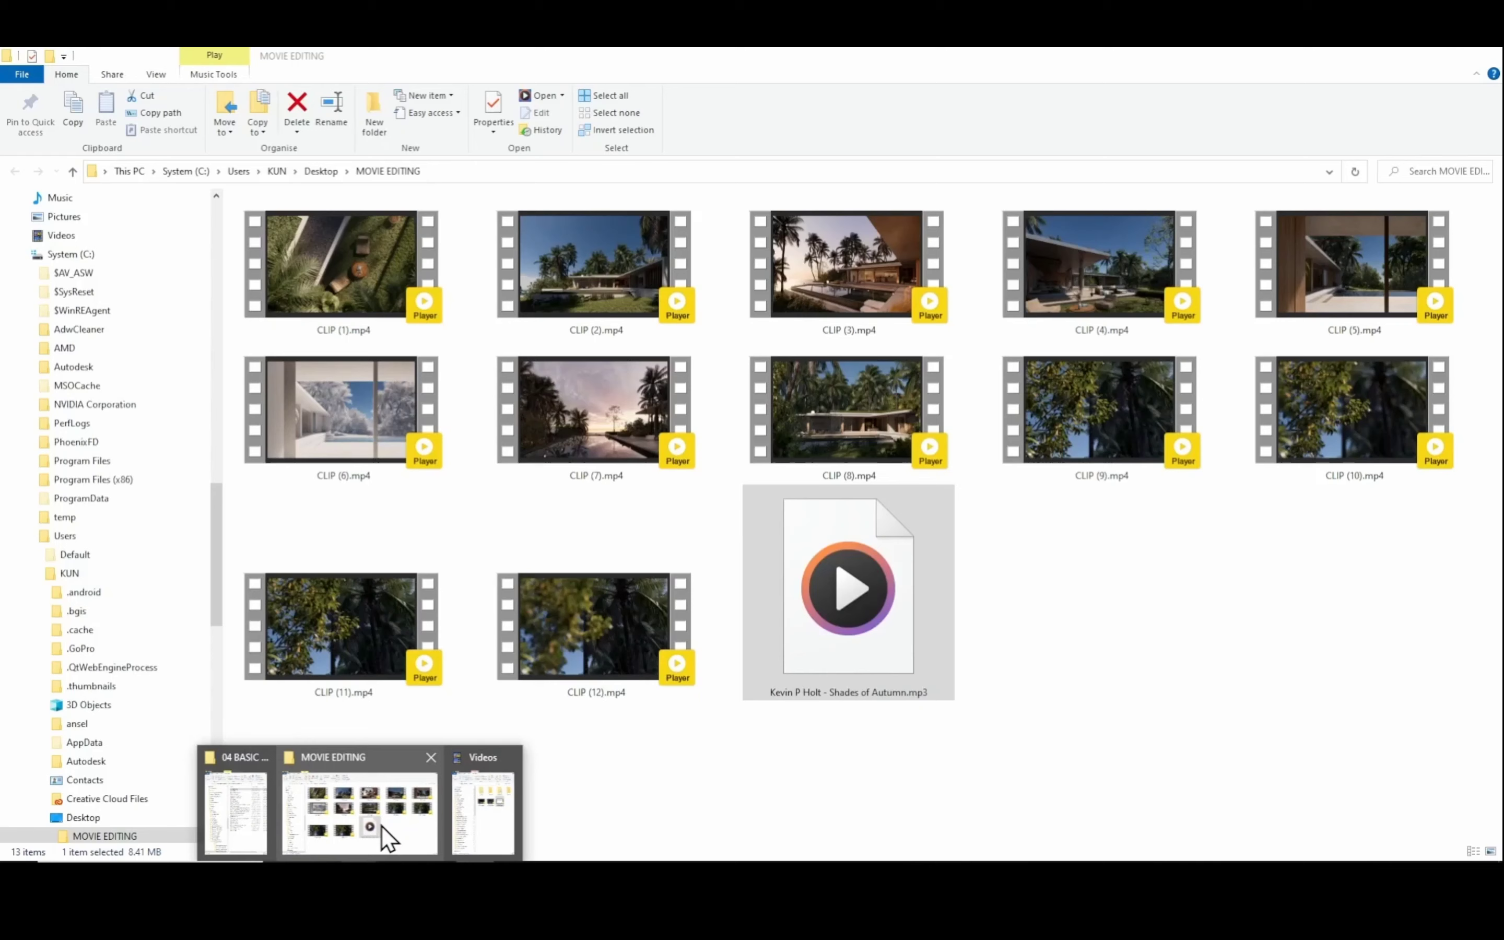
{"action": "left_click", "coordinate": [379, 837]}
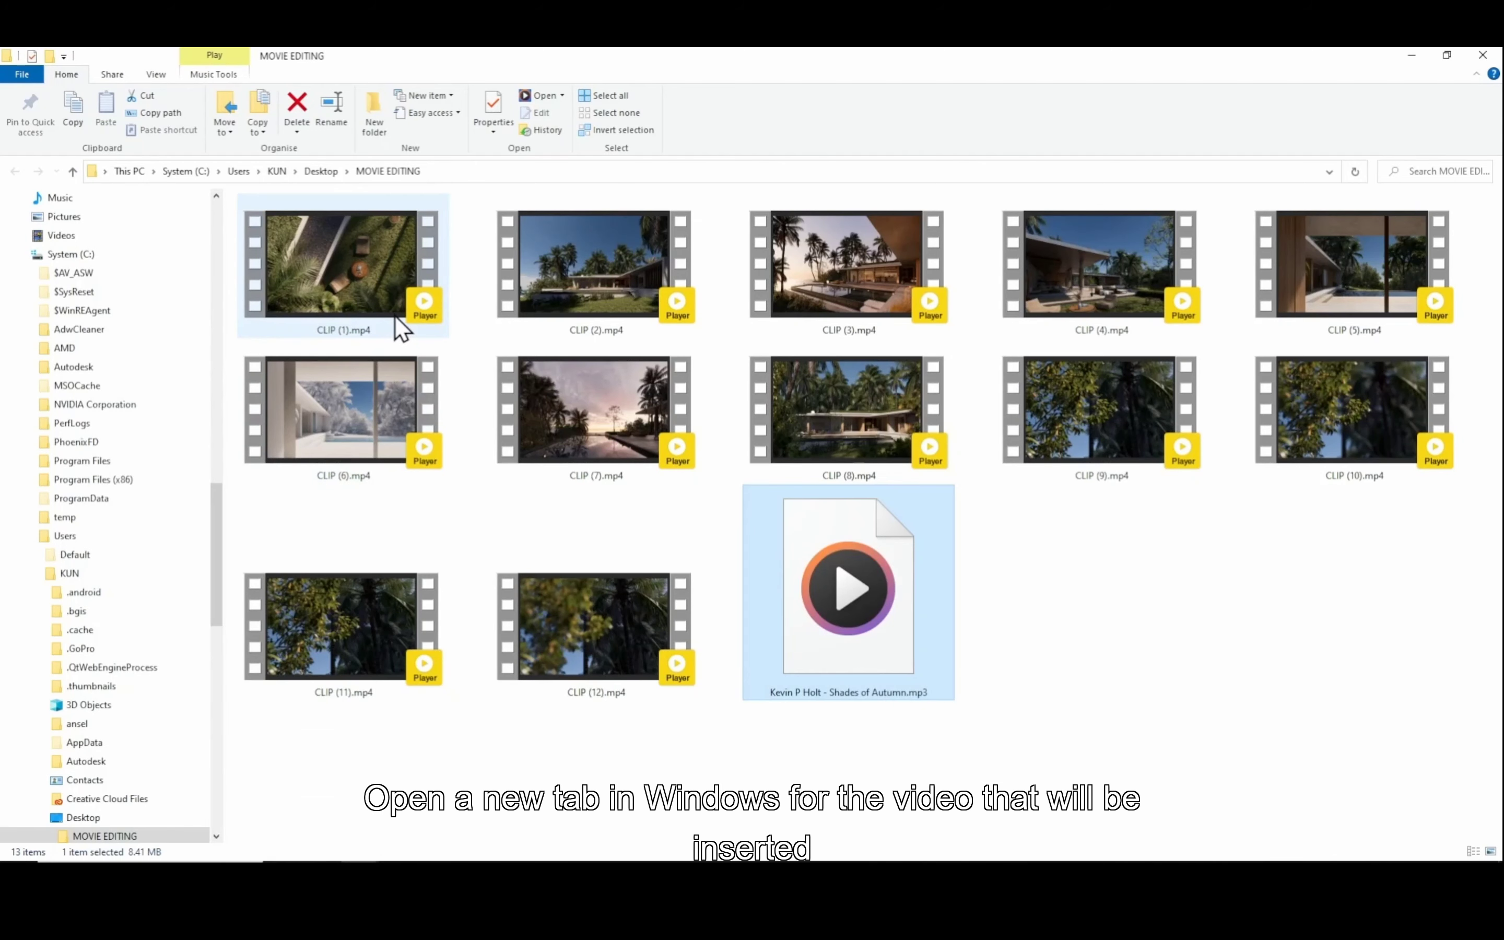
{"action": "left_click", "coordinate": [398, 300]}
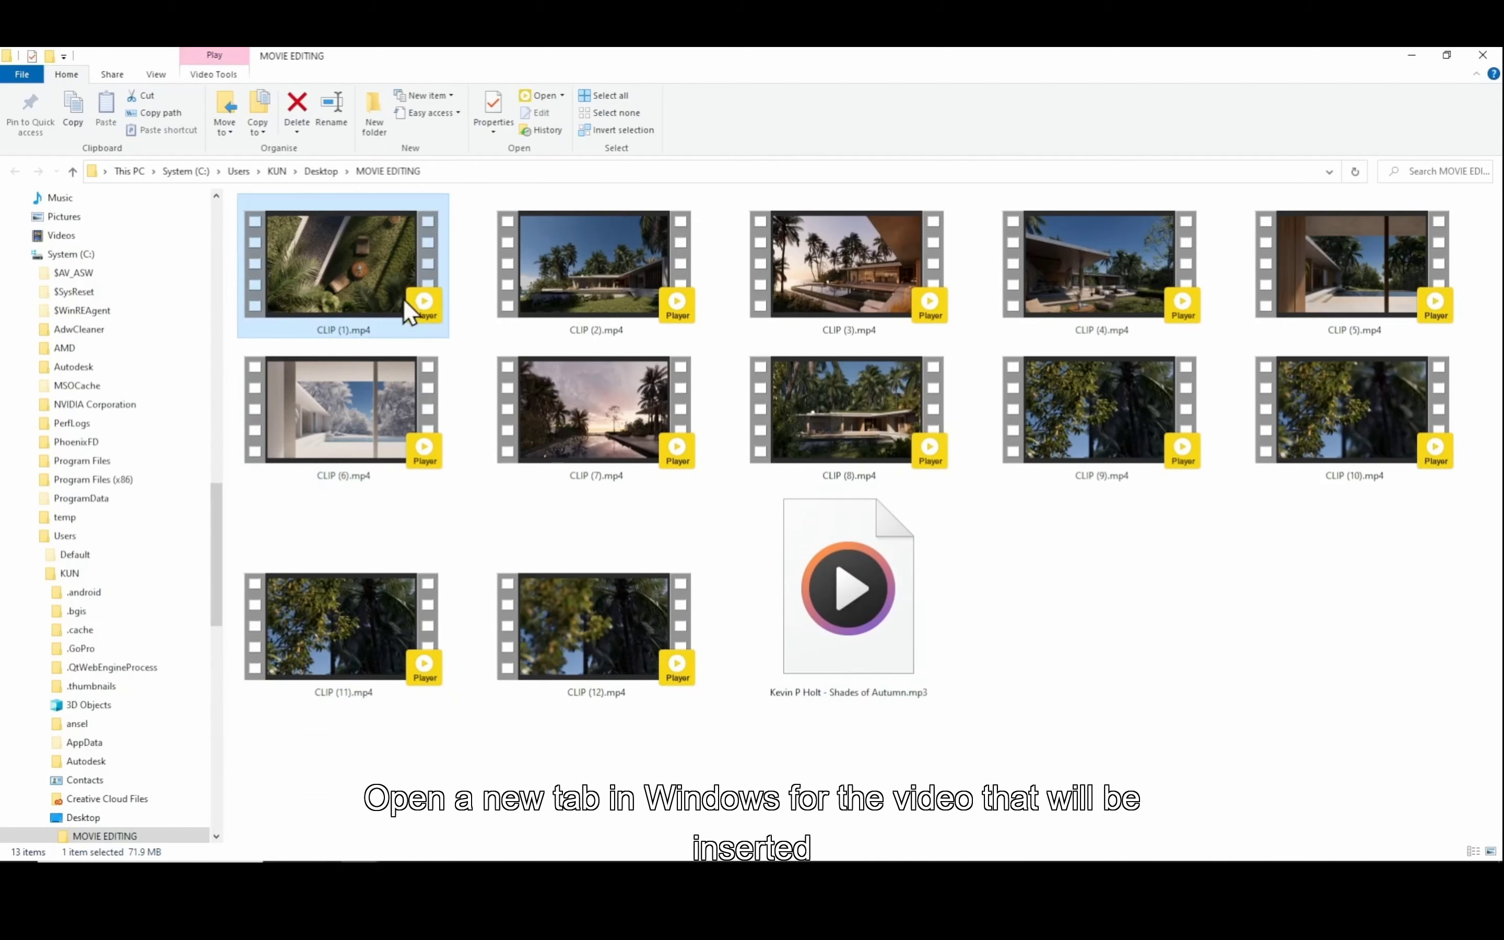
{"action": "left_click", "coordinate": [584, 626], "text": "shift"}
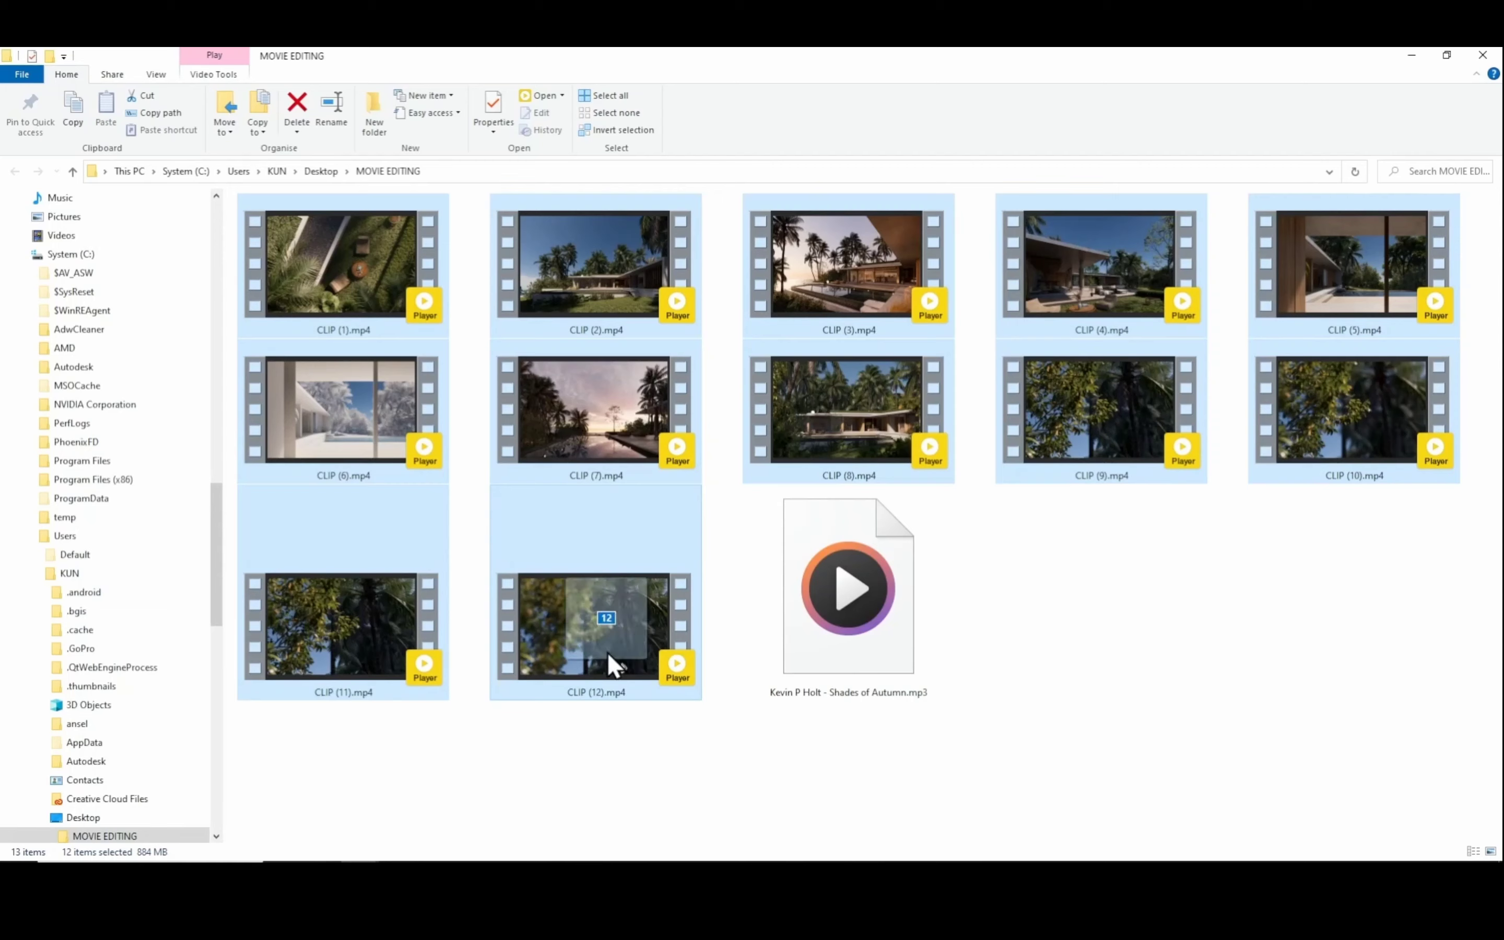
{"action": "left_click_drag", "start_coordinate": [607, 651], "coordinate": [506, 725]}
{"action": "mouse_move", "coordinate": [1181, 712]}
{"action": "left_mouse_down"}
{"action": "mouse_move", "coordinate": [1250, 734]}
{"action": "mouse_move", "coordinate": [1157, 724]}
{"action": "left_mouse_up"}
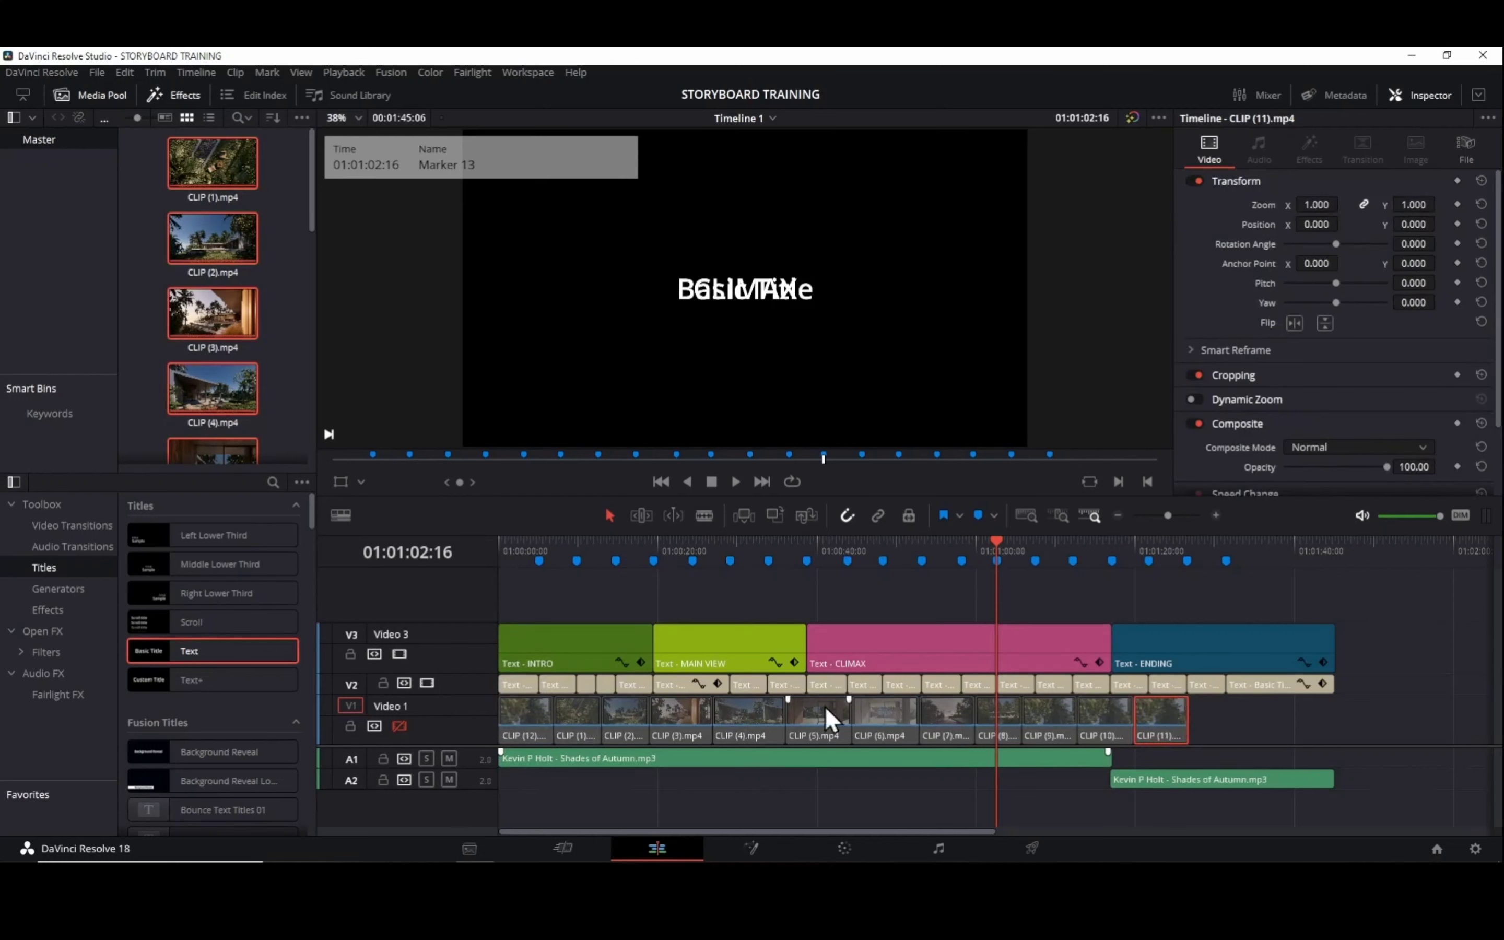
Shift CLIP (2) through CLIP (11) further along Video 1 and fit CLIP (12) to the first marker with CLIP (1) directly behind it.
{"action": "left_click_drag", "start_coordinate": [1227, 728], "coordinate": [698, 726]}
{"action": "left_click_drag", "start_coordinate": [547, 725], "coordinate": [570, 715]}
{"action": "left_click", "coordinate": [709, 735]}
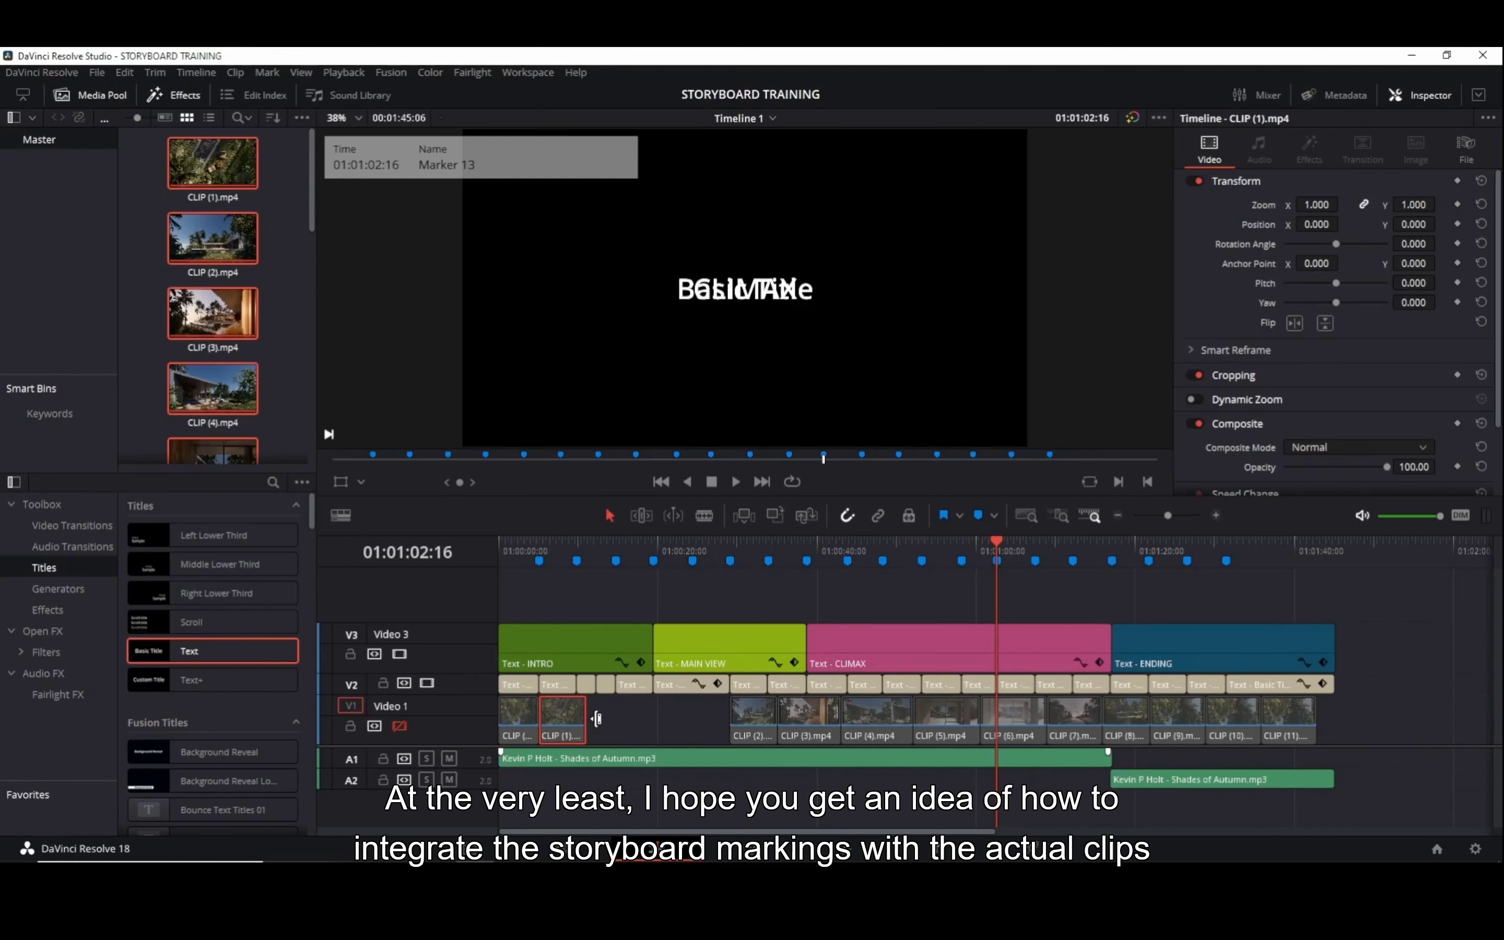
Fit CLIP (1) through CLIP (4) to the successive Video 2 title divisions and place CLIP (5) at the start of the MAIN VIEW section.
{"action": "scroll", "coordinate": [581, 719], "scroll_direction": "up", "scroll_amount": 5}
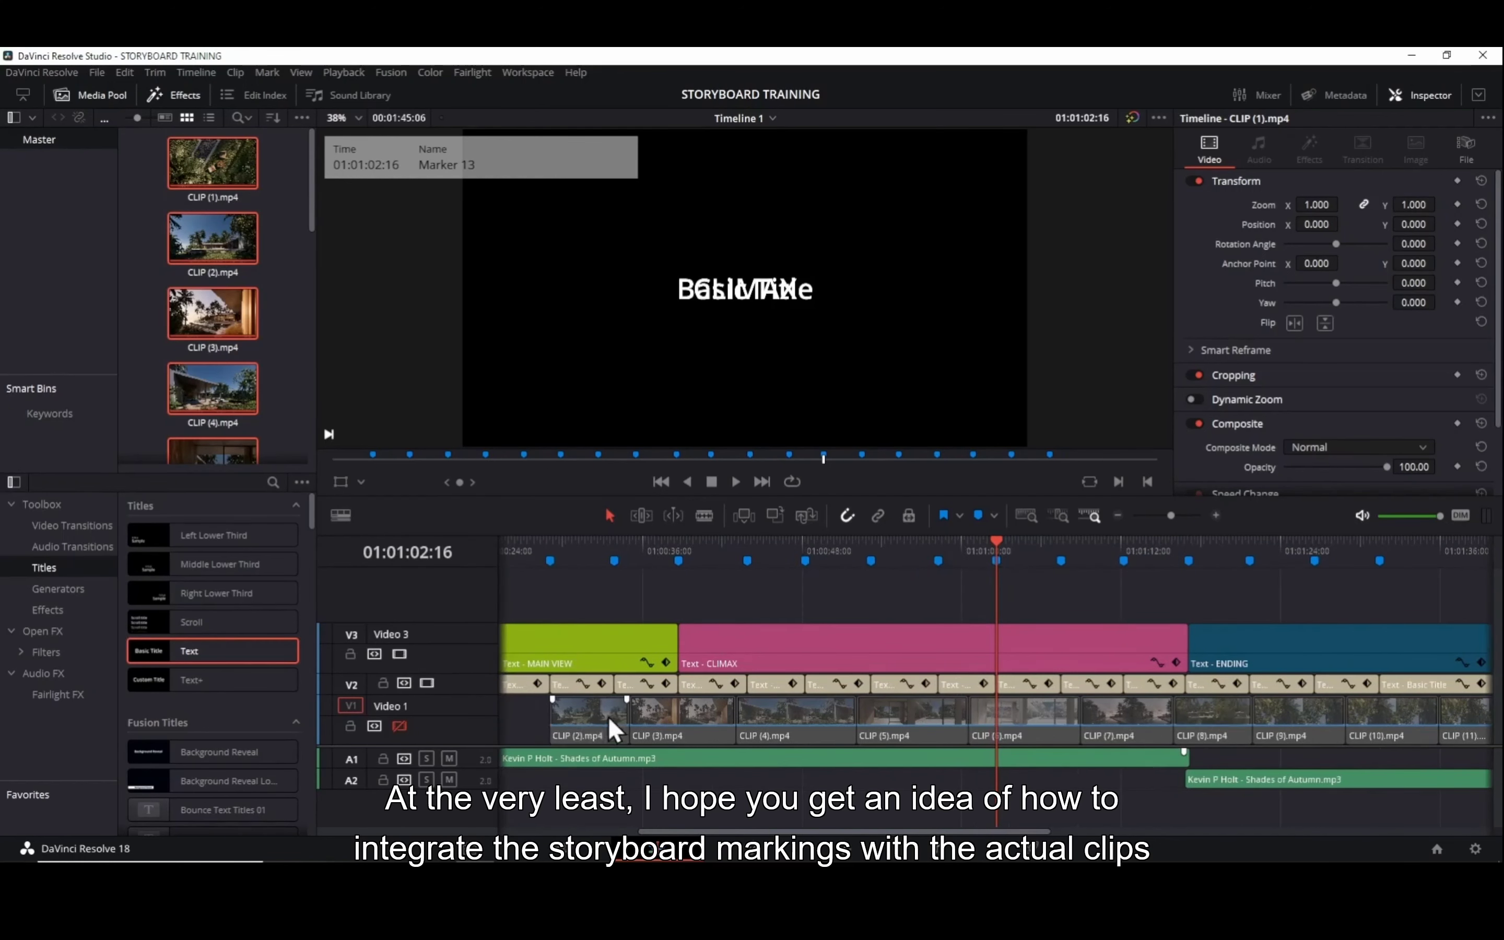
{"action": "left_click", "coordinate": [809, 714]}
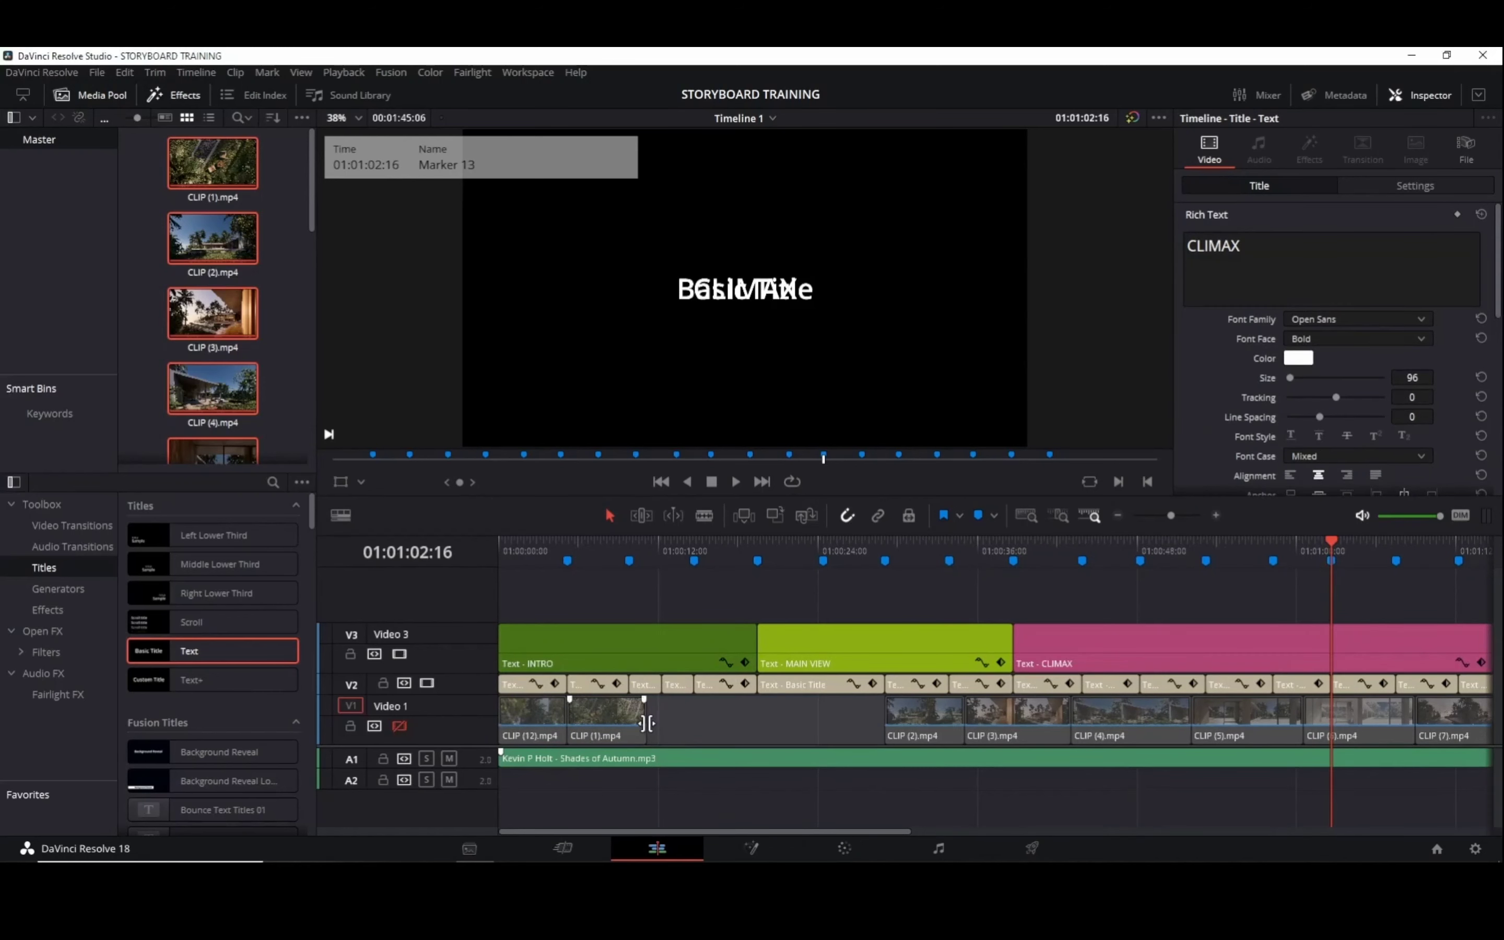
{"action": "left_click_drag", "start_coordinate": [645, 721], "coordinate": [630, 722]}
{"action": "left_click_drag", "start_coordinate": [928, 715], "coordinate": [661, 721]}
{"action": "left_click_drag", "start_coordinate": [994, 722], "coordinate": [692, 715]}
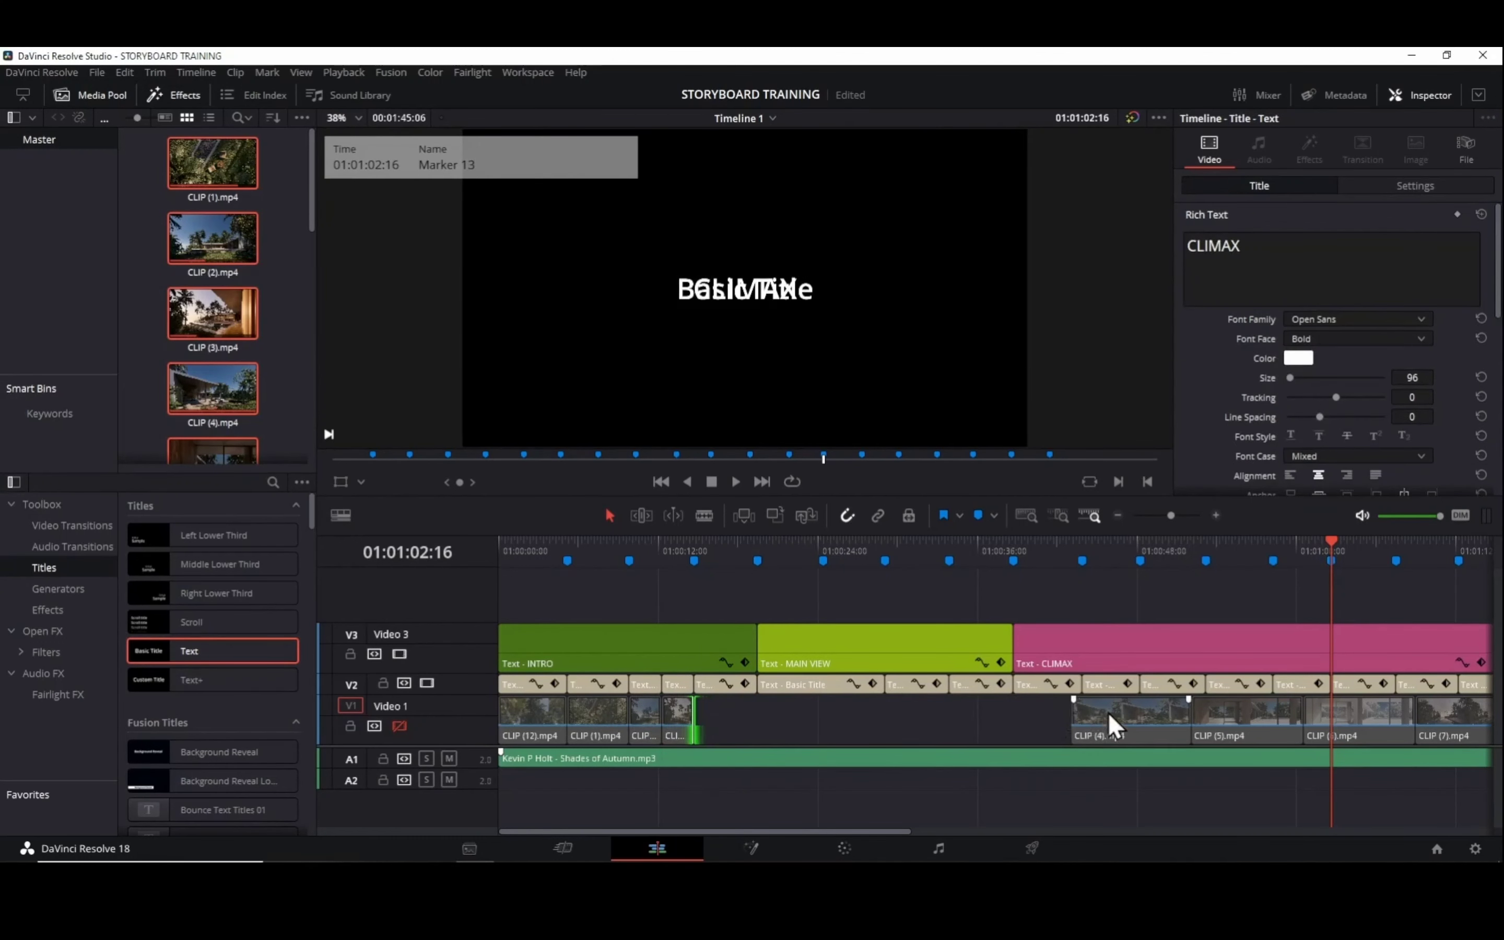
{"action": "left_click_drag", "start_coordinate": [1110, 722], "coordinate": [757, 714]}
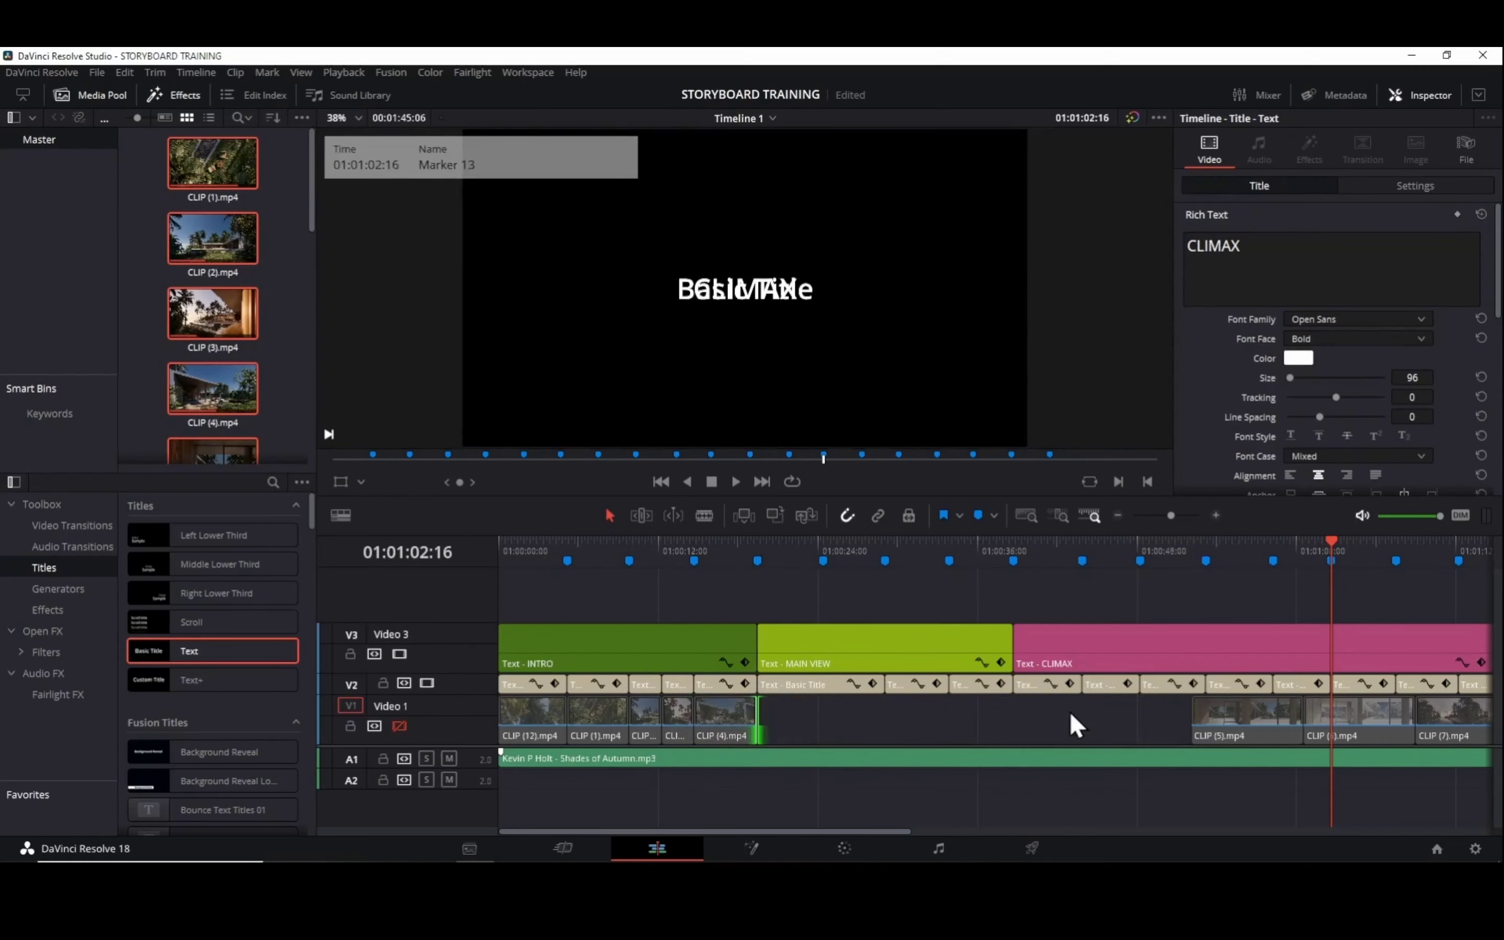
{"action": "mouse_move", "coordinate": [1222, 727]}
{"action": "left_mouse_down"}
{"action": "mouse_move", "coordinate": [806, 736]}
{"action": "mouse_move", "coordinate": [867, 715]}
{"action": "mouse_move", "coordinate": [1293, 726]}
{"action": "mouse_move", "coordinate": [916, 752]}
{"action": "mouse_move", "coordinate": [869, 727]}
{"action": "left_mouse_up"}
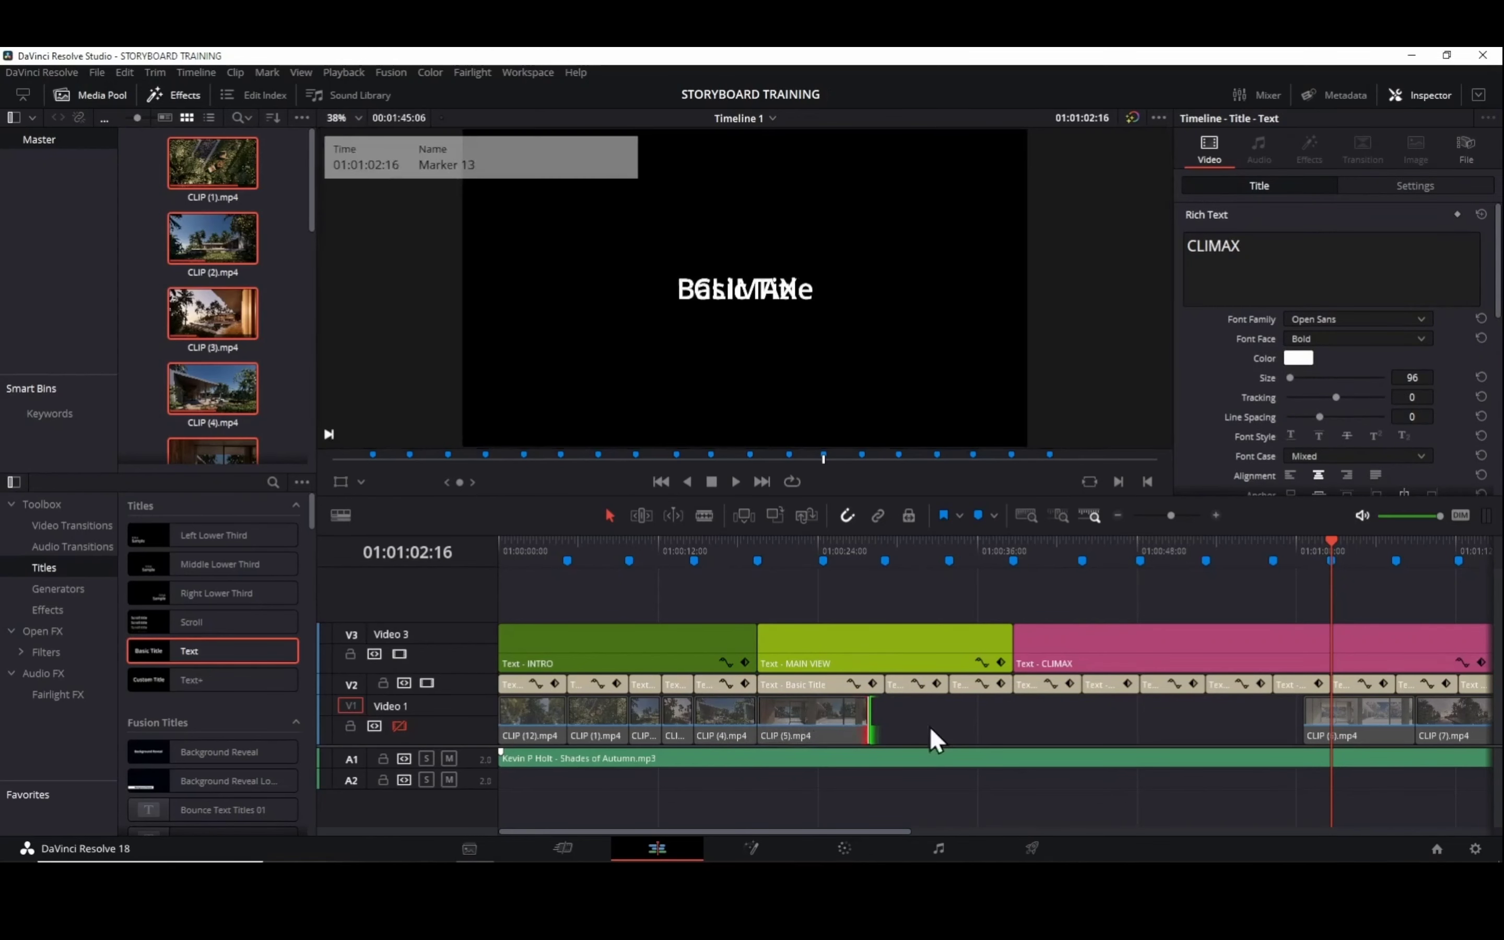
Place CLIP (6) on the second title division of the MAIN VIEW section and trim it to that division's length.
{"action": "left_click_drag", "start_coordinate": [1358, 725], "coordinate": [947, 718]}
{"action": "left_click", "coordinate": [988, 722]}
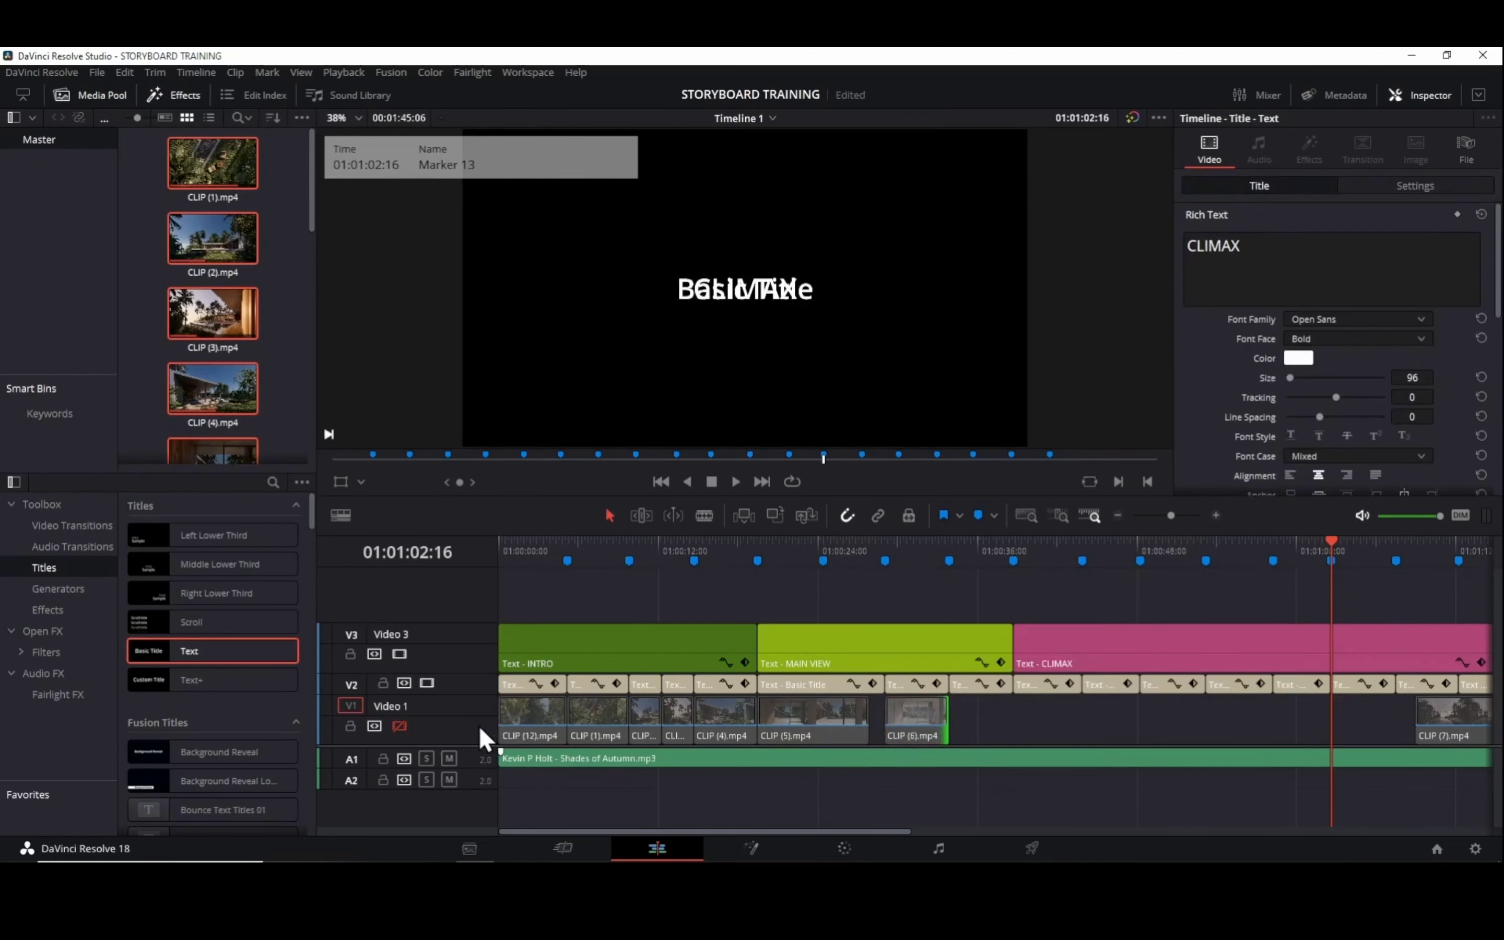
Enable the Video 1 track, disable the Video 2 track, and return the playhead to the timeline start with the whole frame in view.
{"action": "left_click", "coordinate": [399, 725]}
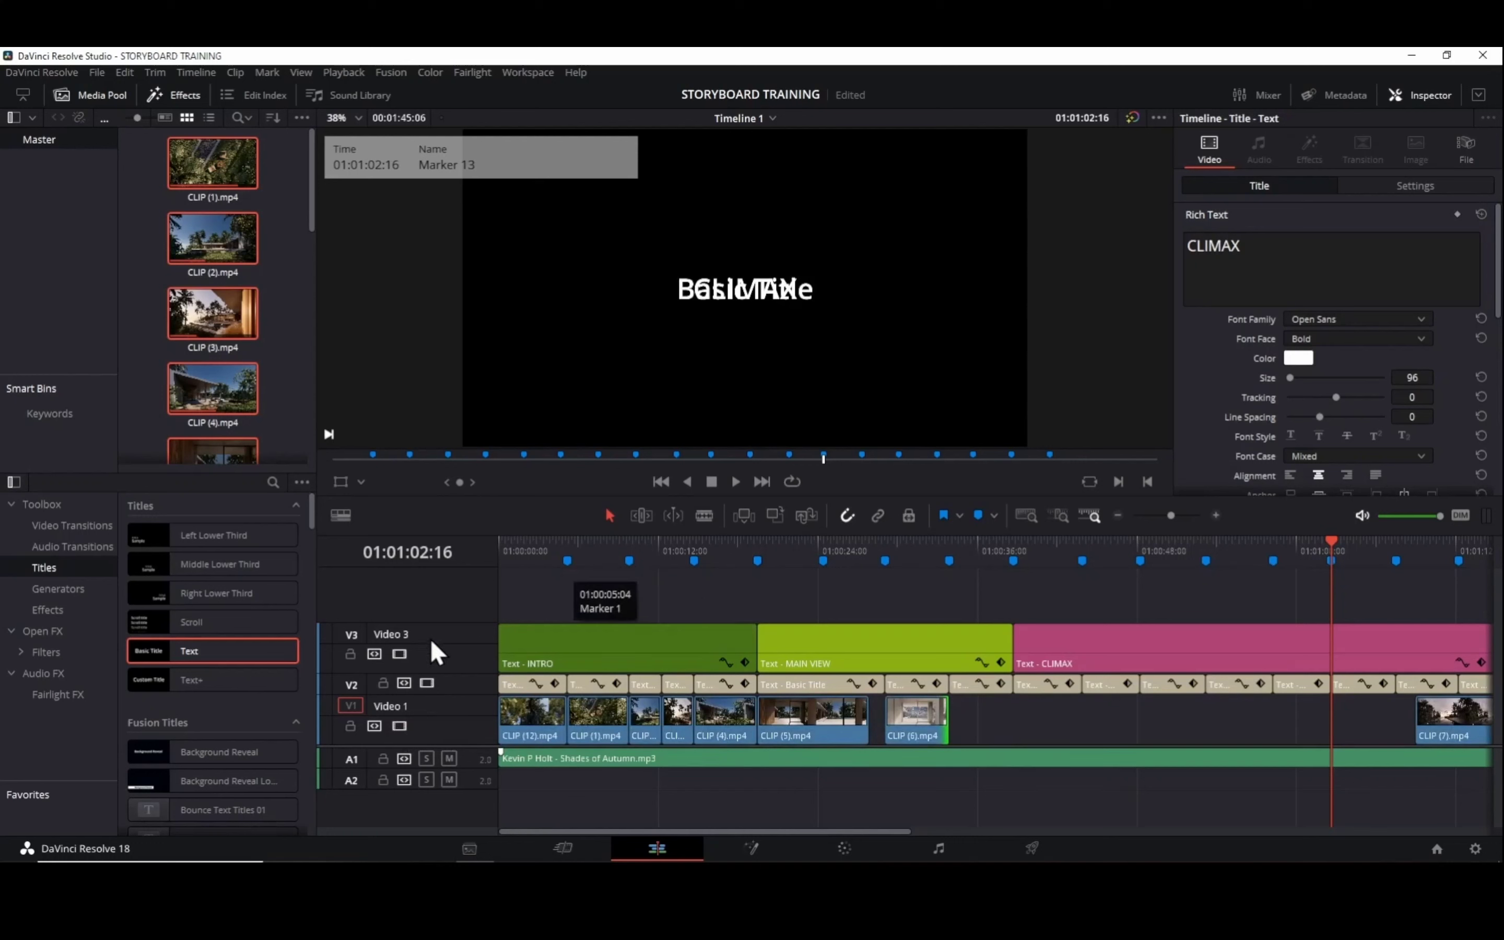
{"action": "left_click", "coordinate": [428, 683]}
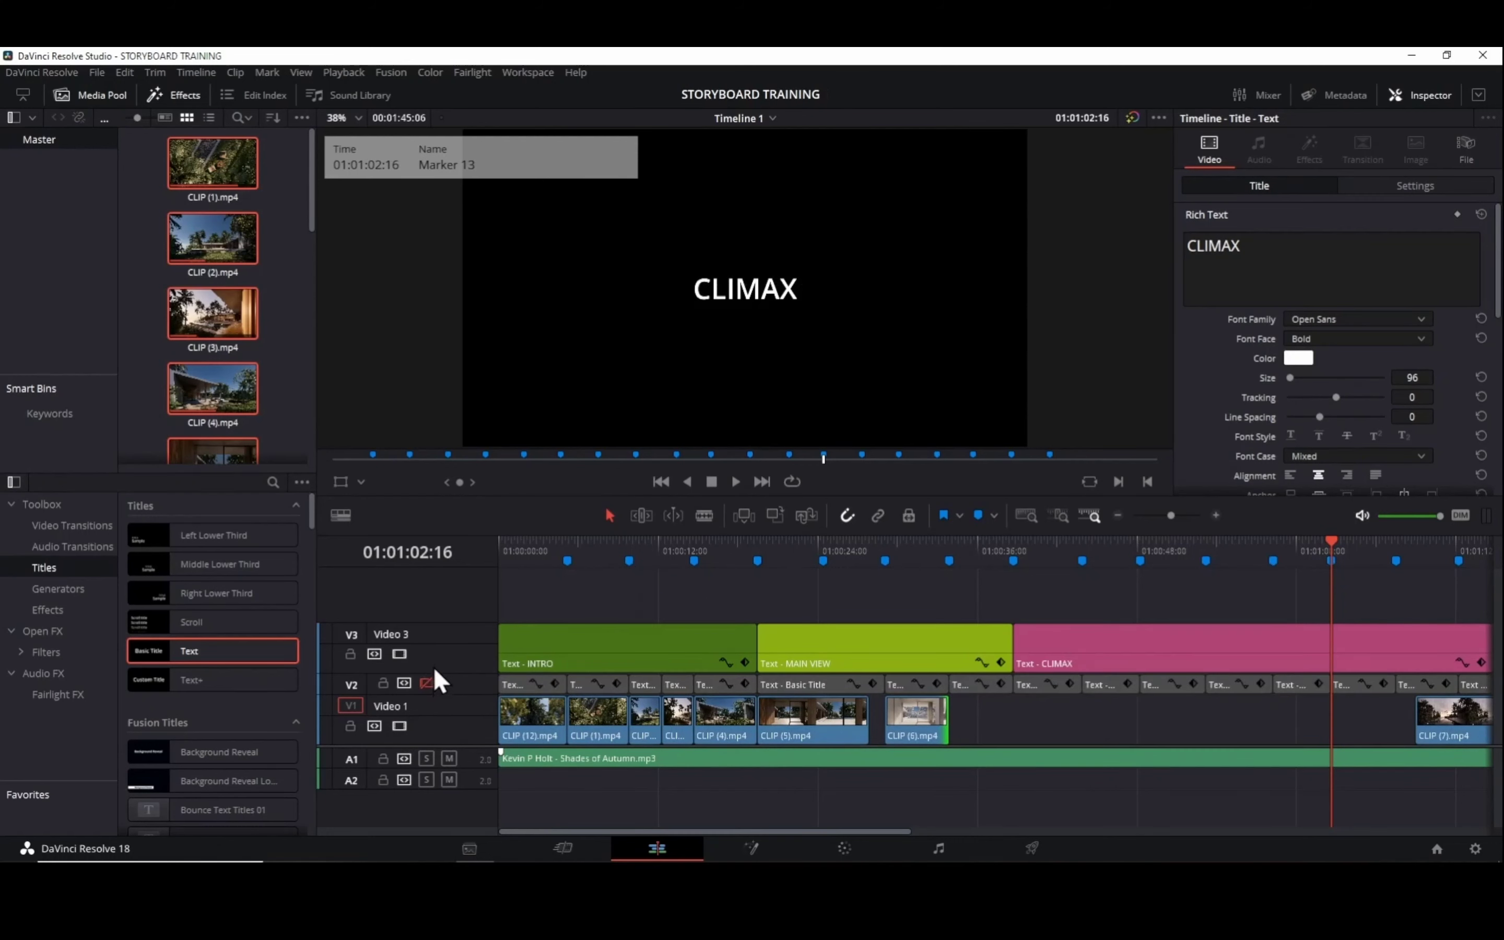
{"action": "key", "text": "Home"}
{"action": "scroll", "coordinate": [837, 274], "scroll_direction": "down", "scroll_amount": 2}
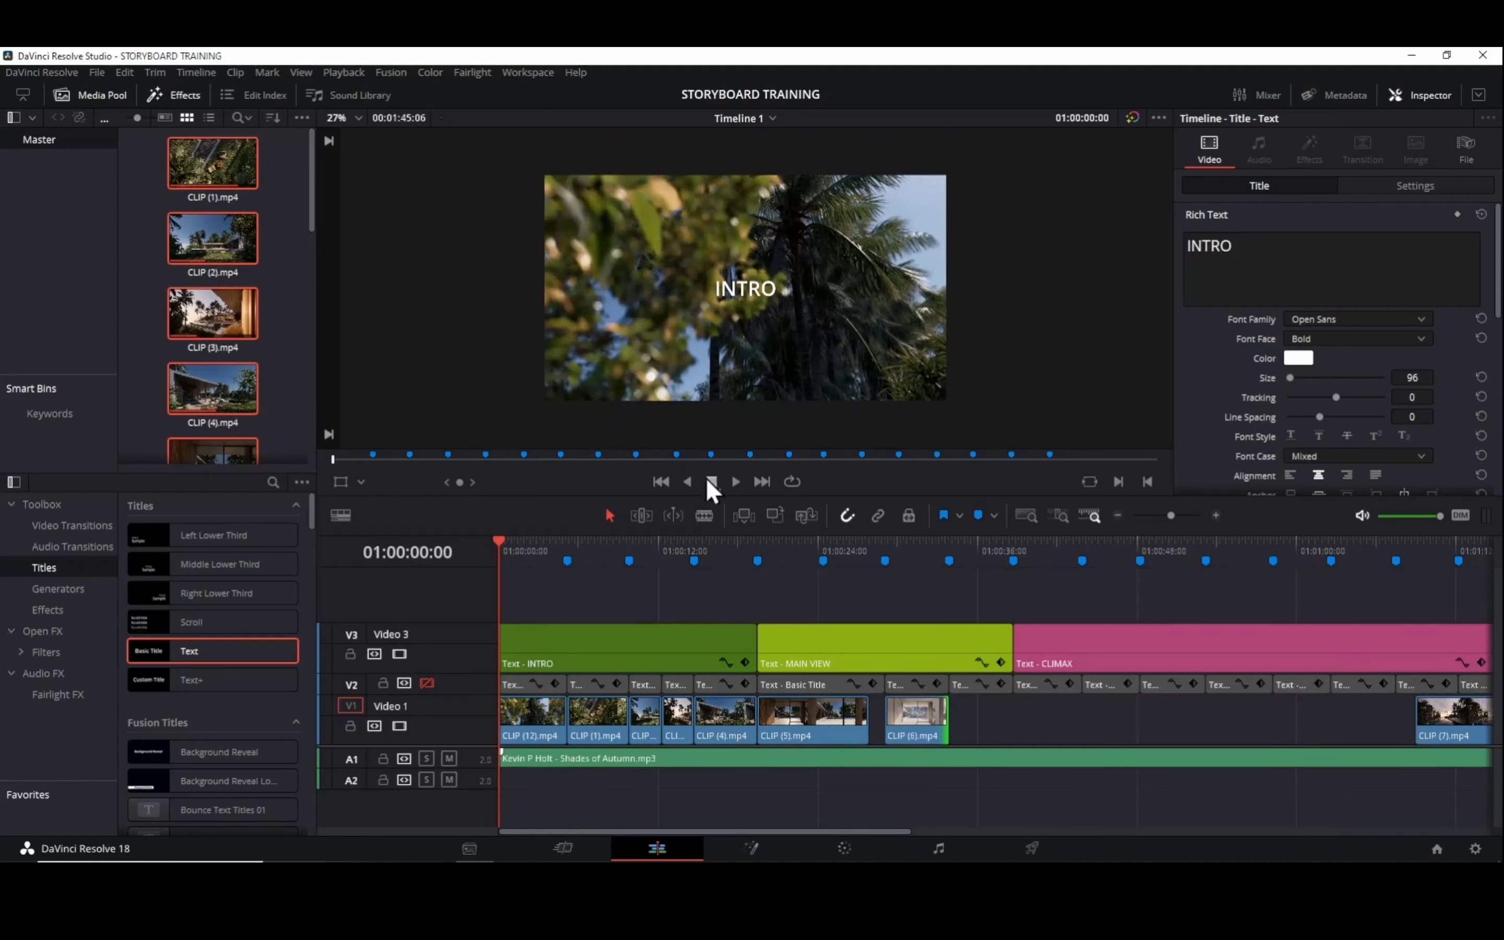
Move CLIP (1) into the CLIMAX section and fit CLIP (2) and CLIP (3) to the marker intervals between CLIP (12) and CLIP (4).
{"action": "left_click_drag", "start_coordinate": [588, 701], "coordinate": [1068, 721]}
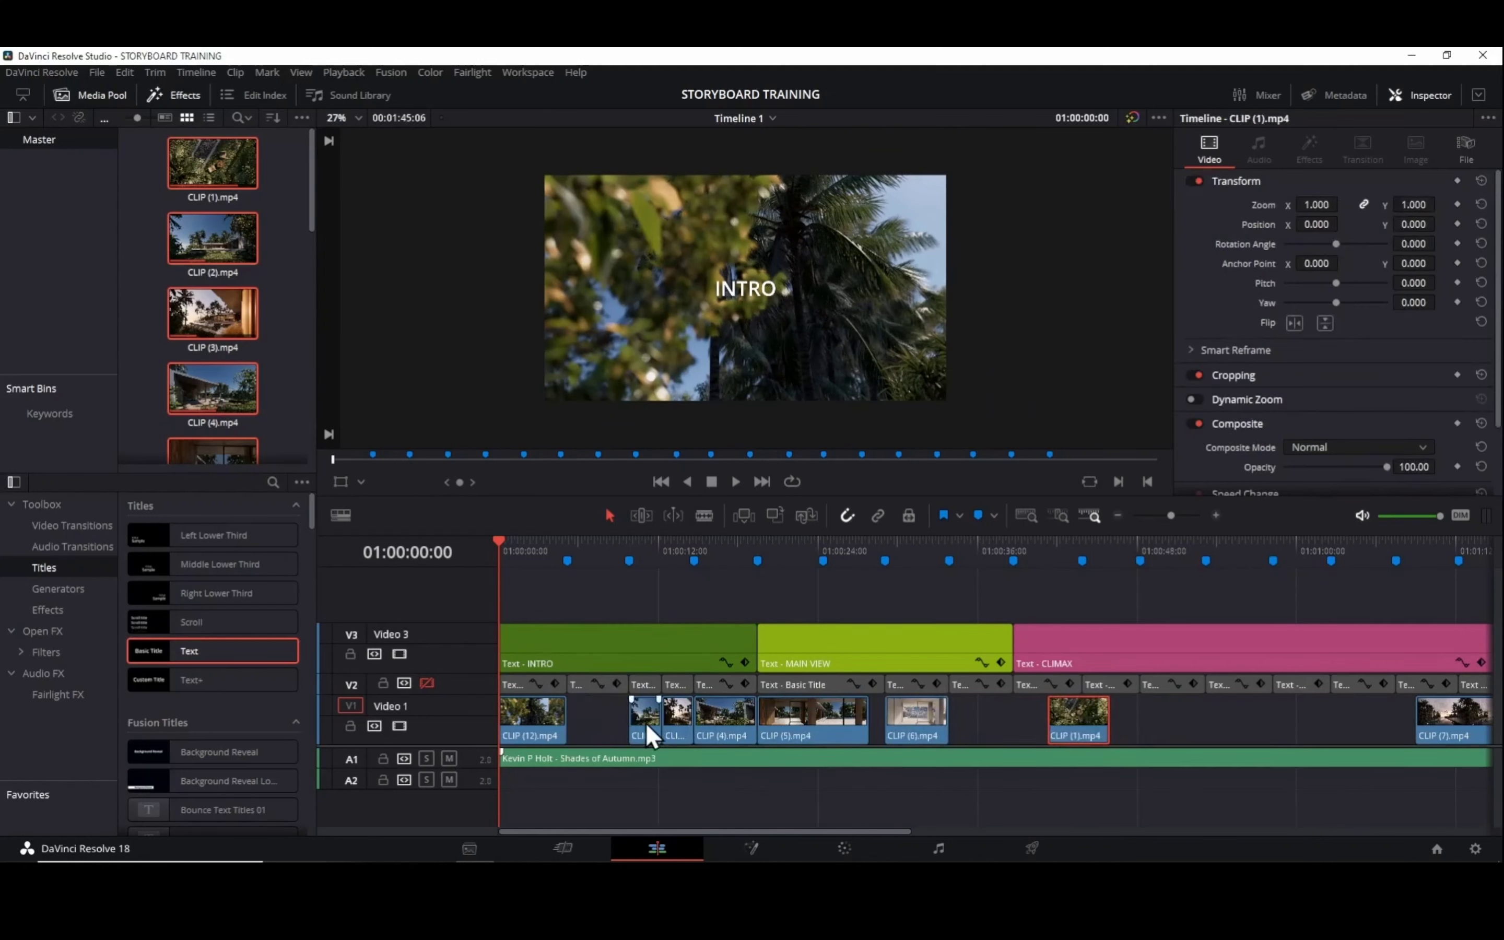
{"action": "left_click_drag", "start_coordinate": [657, 731], "coordinate": [598, 724]}
{"action": "left_click_drag", "start_coordinate": [603, 715], "coordinate": [630, 715]}
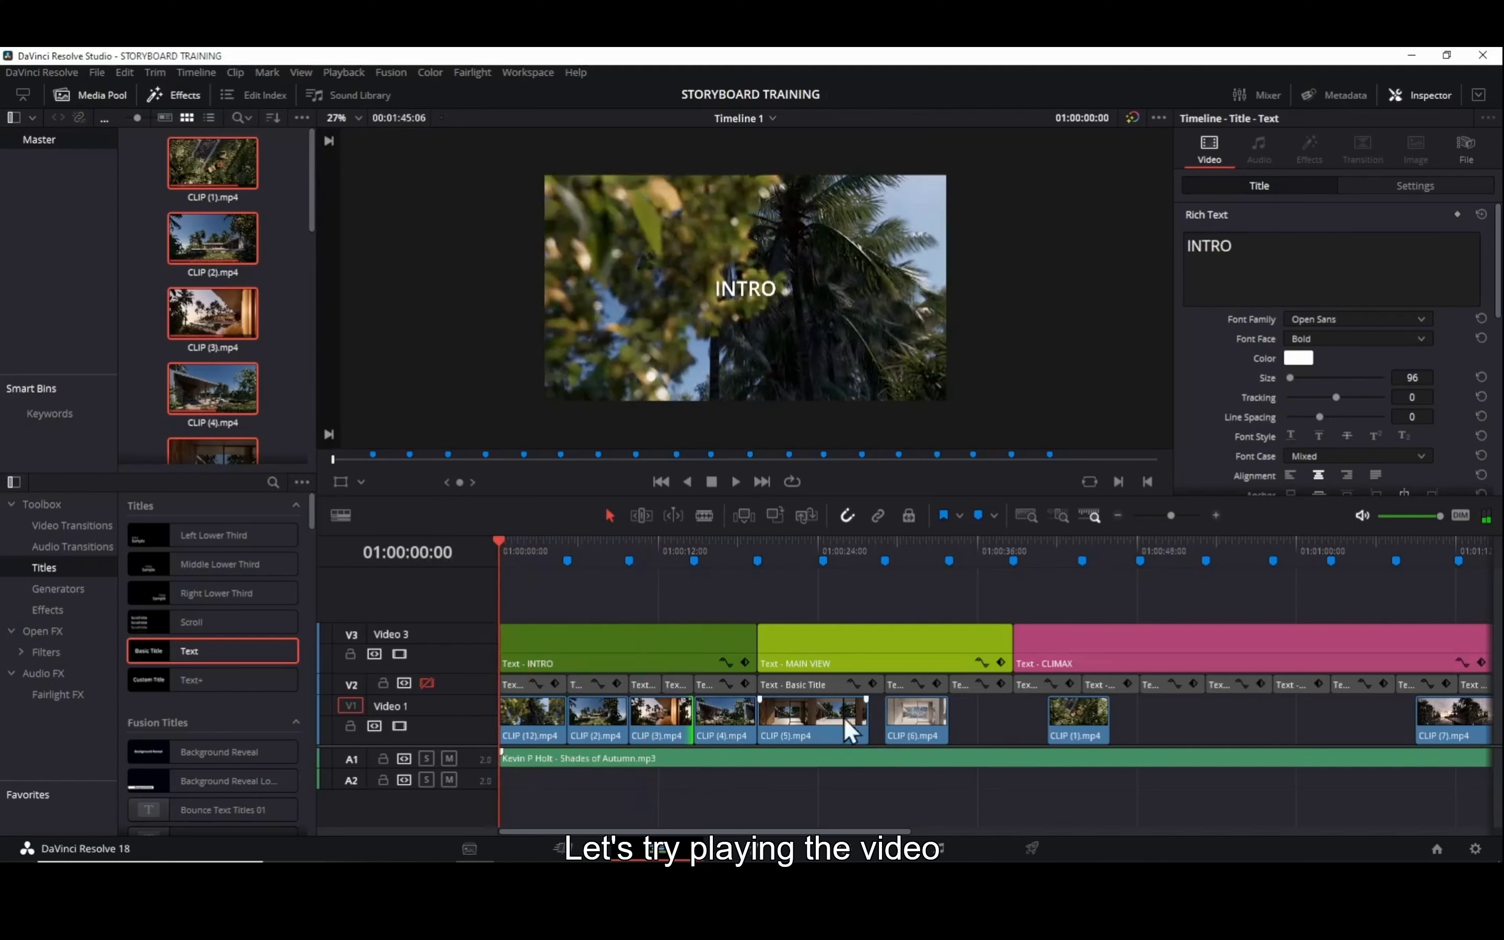
Play the sequence from the start and move CLIP (7) to the beginning of the CLIMAX section on Video 1.
{"action": "key", "text": "space"}
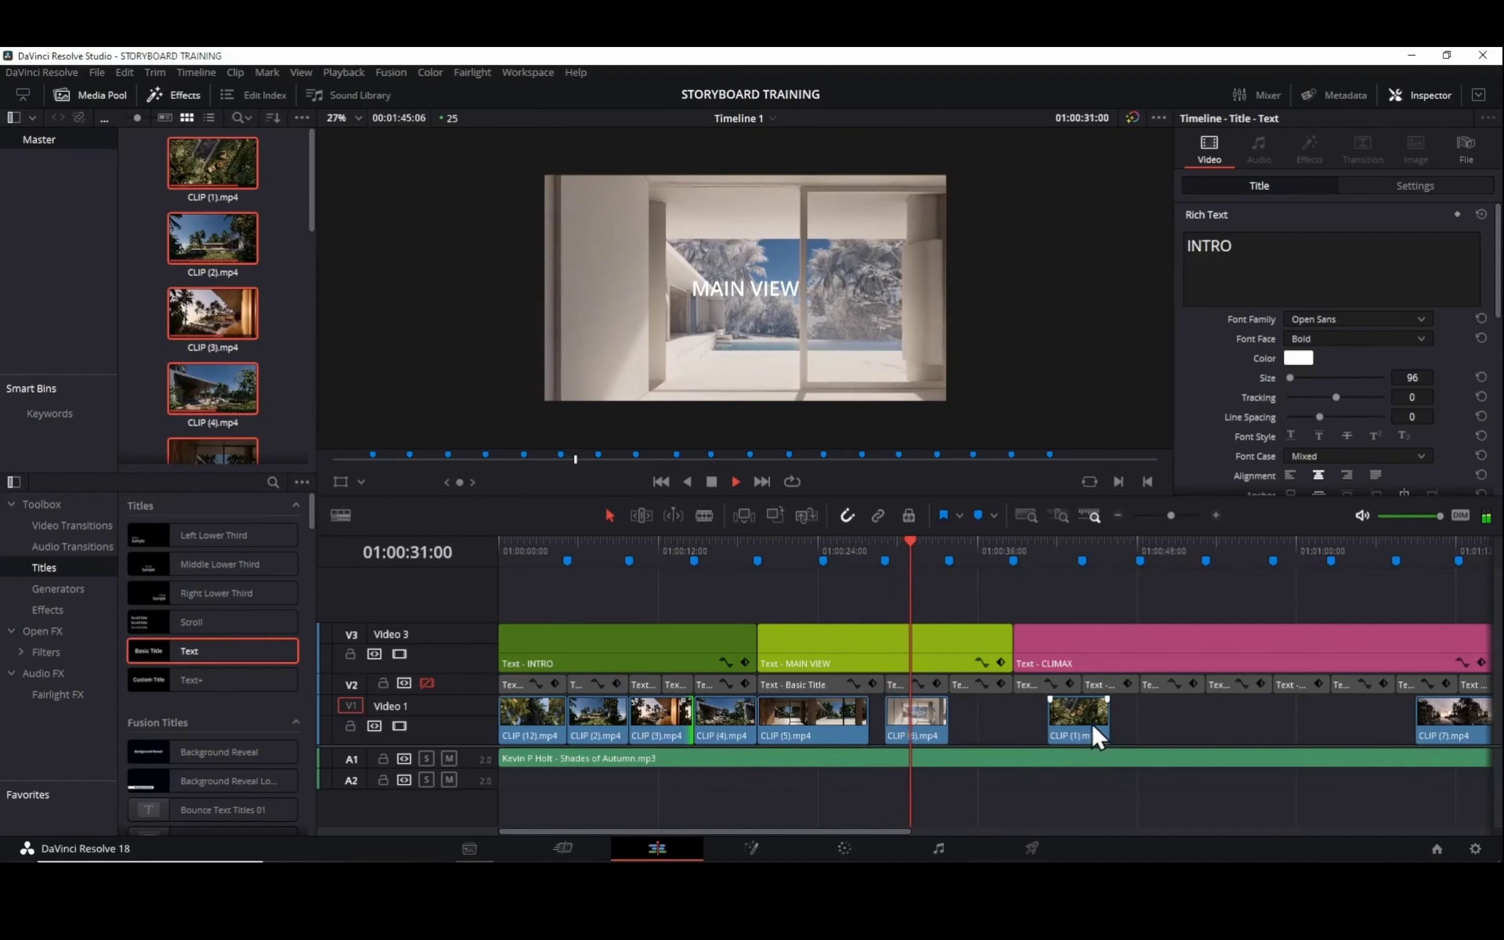
{"action": "left_click_drag", "start_coordinate": [826, 719], "coordinate": [1029, 722]}
{"action": "left_click_drag", "start_coordinate": [1206, 720], "coordinate": [798, 737]}
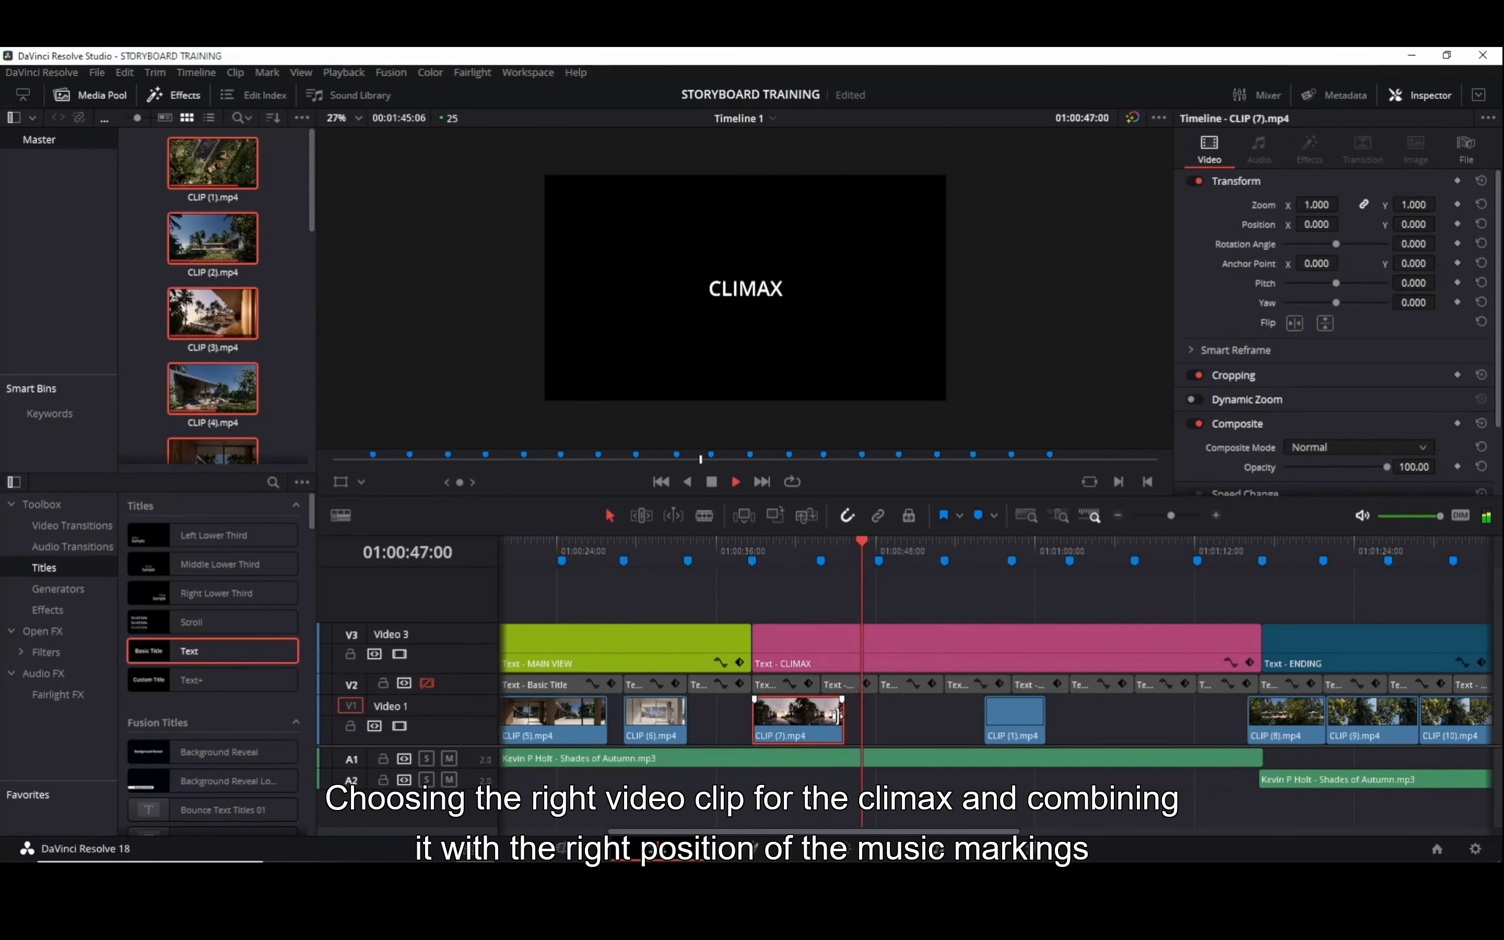
{"action": "key", "text": "space"}
{"action": "mouse_move", "coordinate": [1167, 718]}
{"action": "left_mouse_down"}
{"action": "mouse_move", "coordinate": [755, 688]}
{"action": "mouse_move", "coordinate": [1154, 690]}
{"action": "left_mouse_up"}
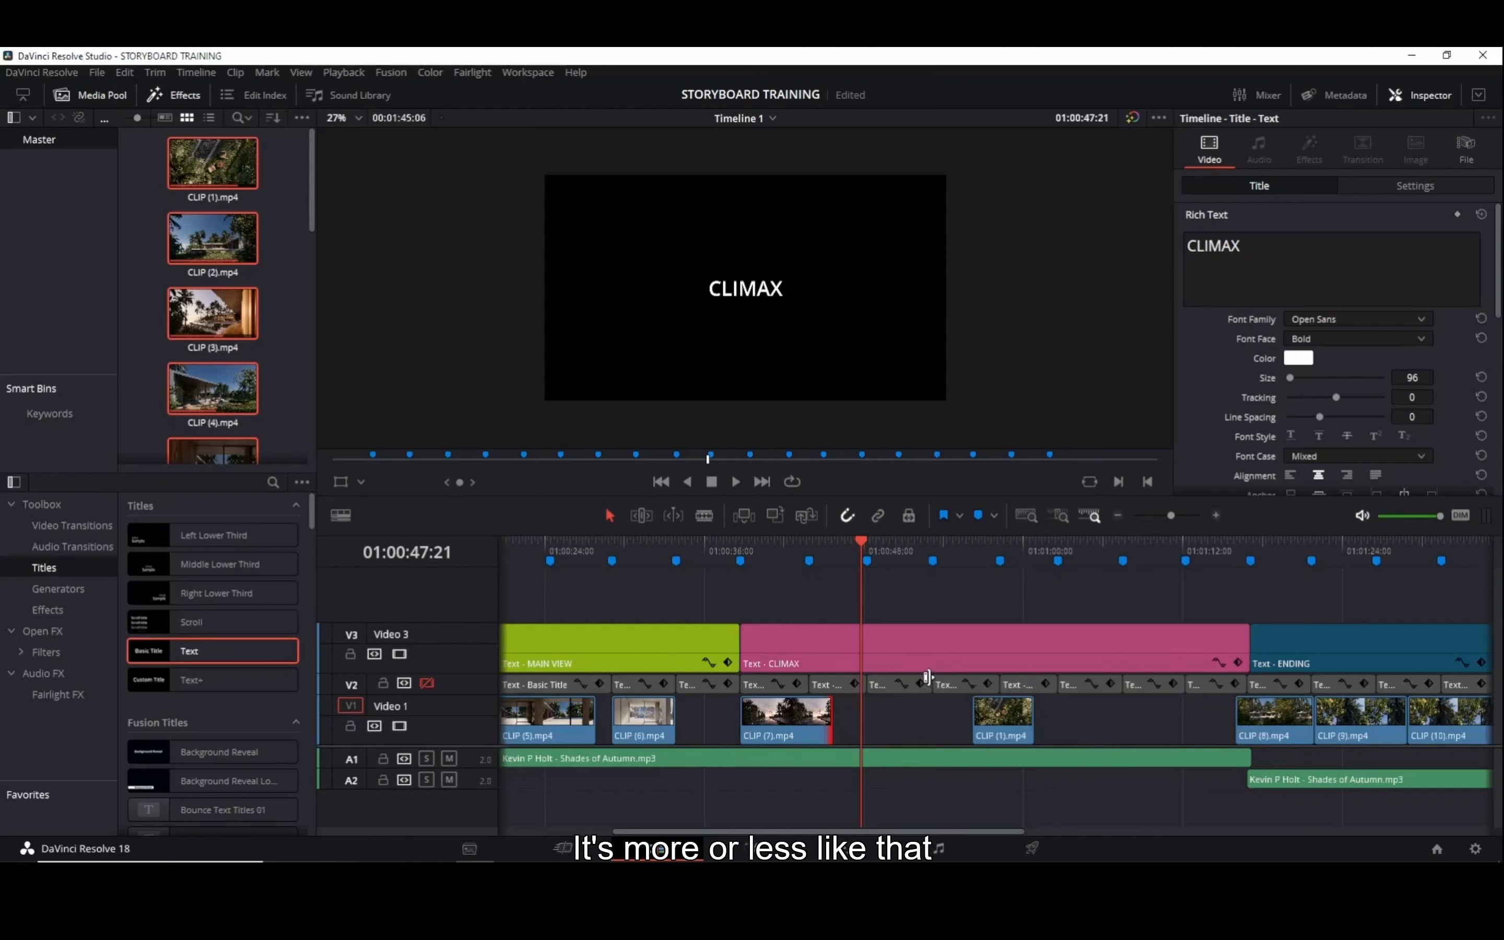
Review the INTRO, MAIN VIEW, CLIMAX and ENDING section titles in order across the whole timeline.
{"action": "scroll", "coordinate": [873, 710], "scroll_direction": "down", "scroll_amount": 3}
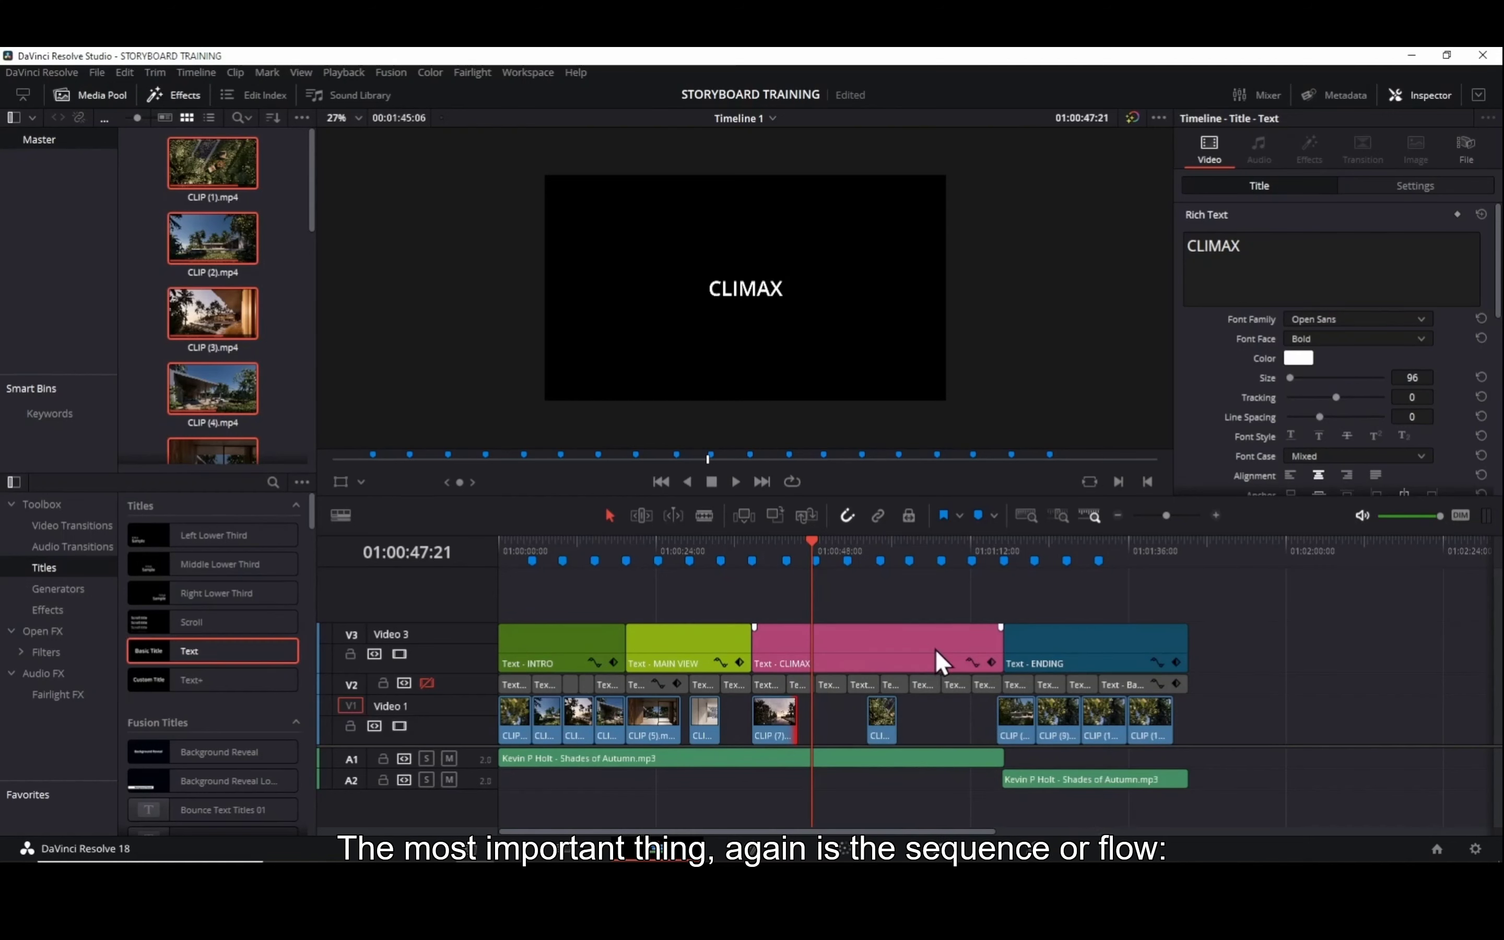
{"action": "left_click", "coordinate": [524, 640]}
{"action": "left_click", "coordinate": [681, 646]}
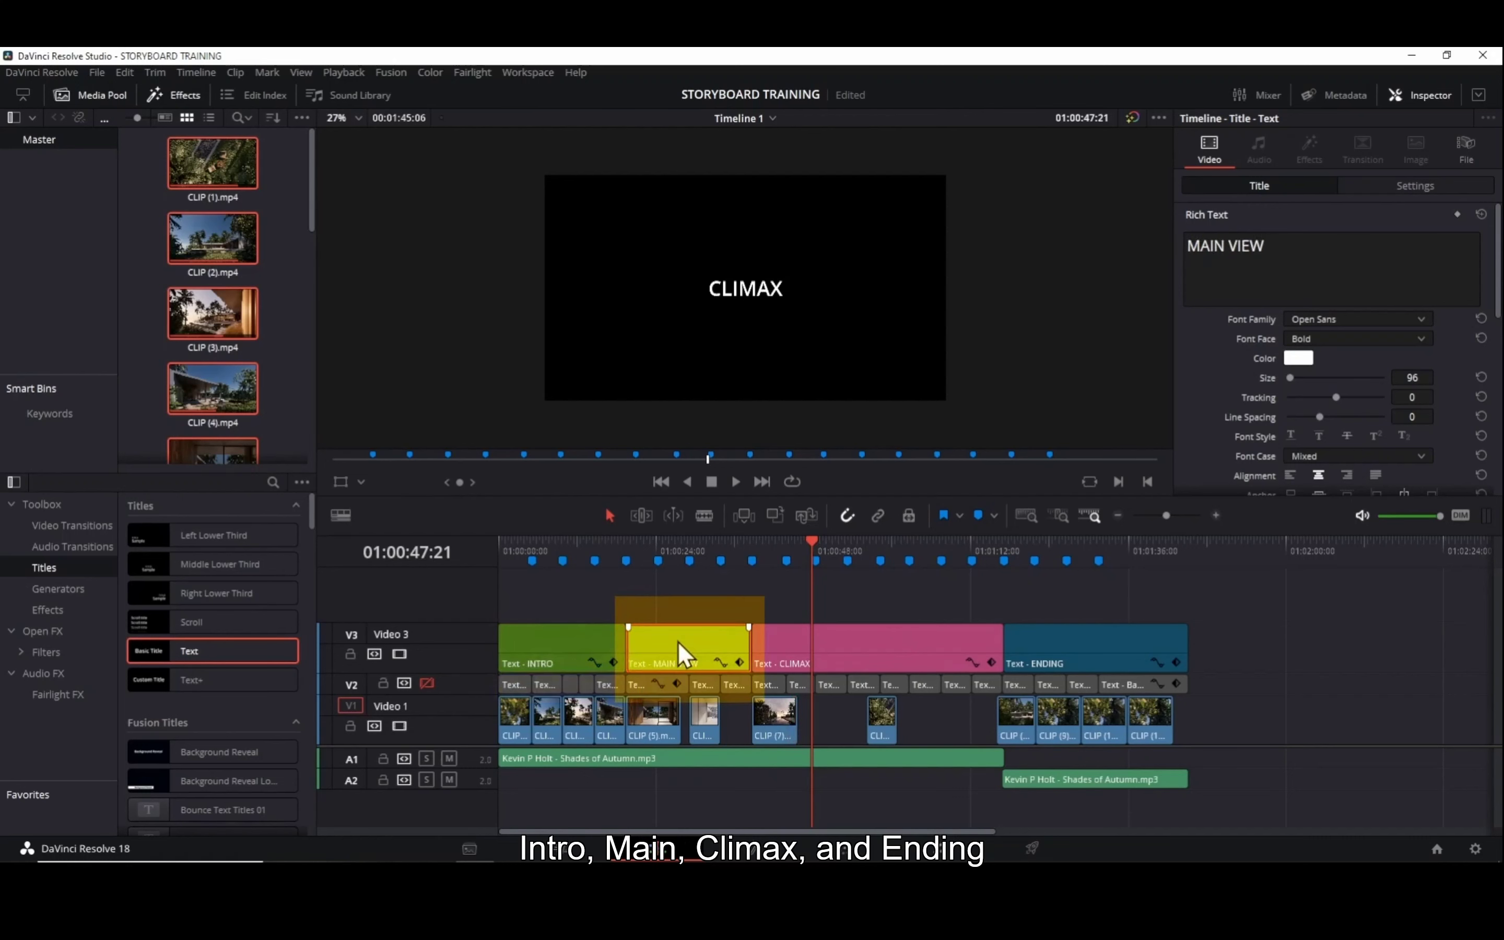
{"action": "left_click", "coordinate": [830, 644]}
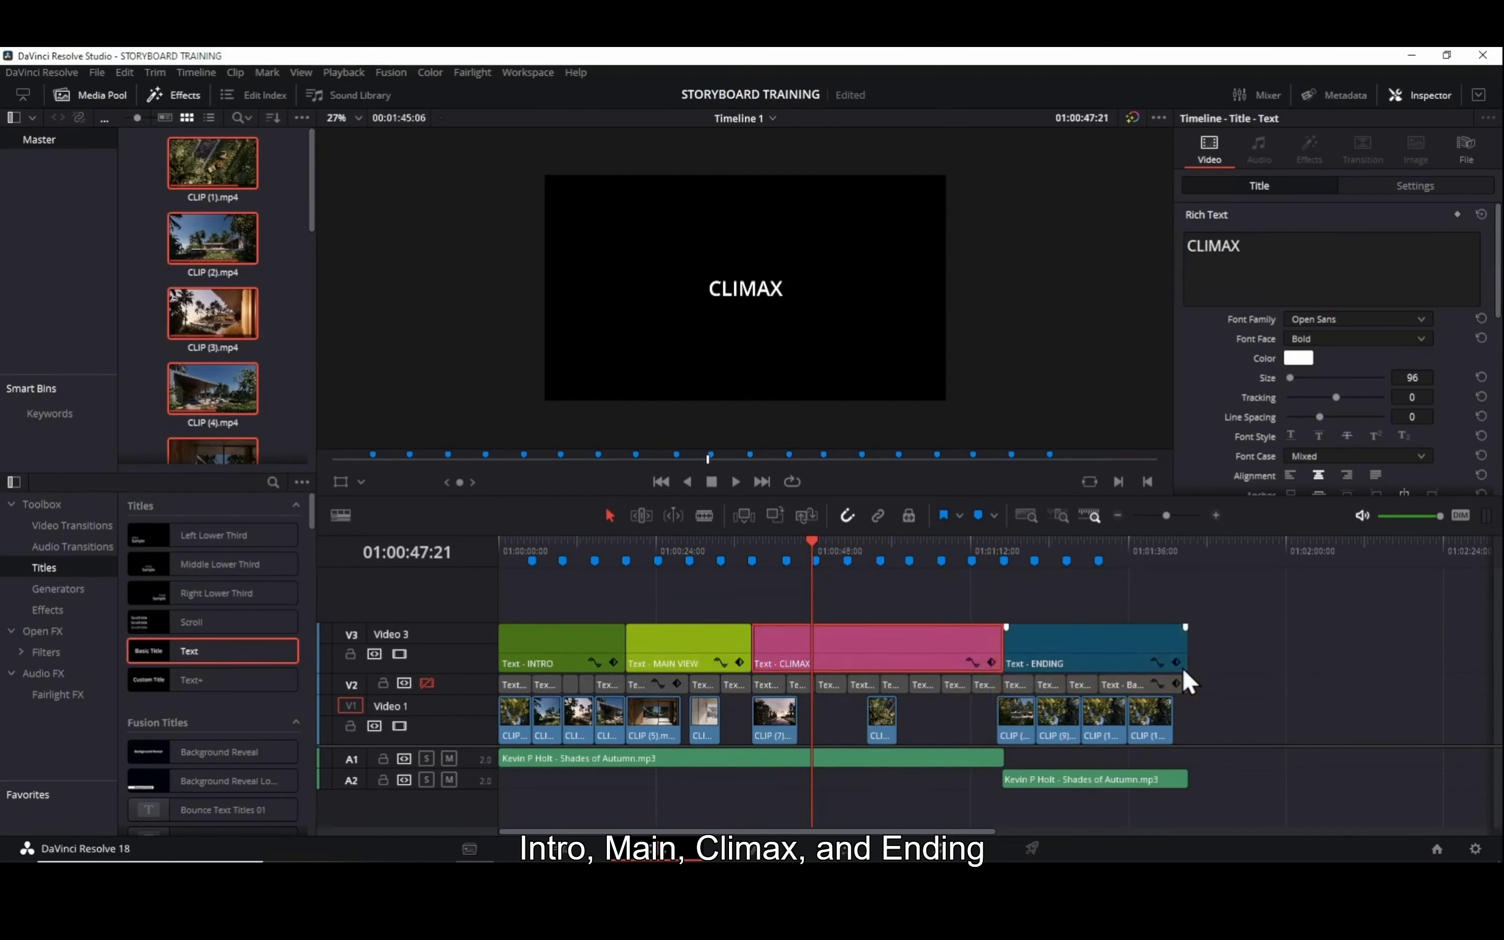
{"action": "left_click", "coordinate": [1111, 654]}
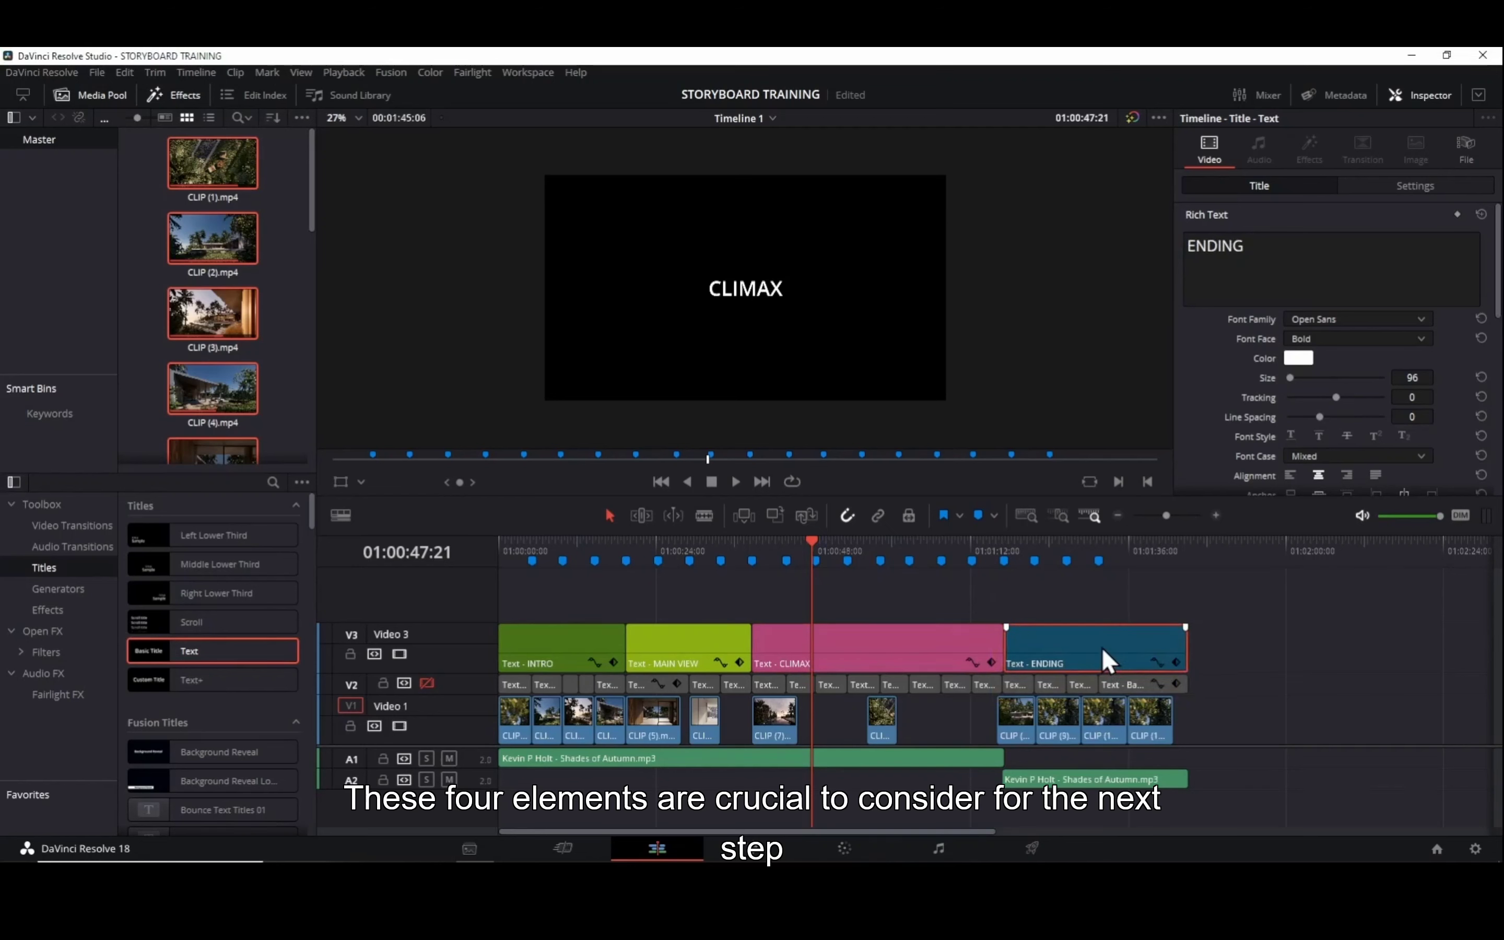